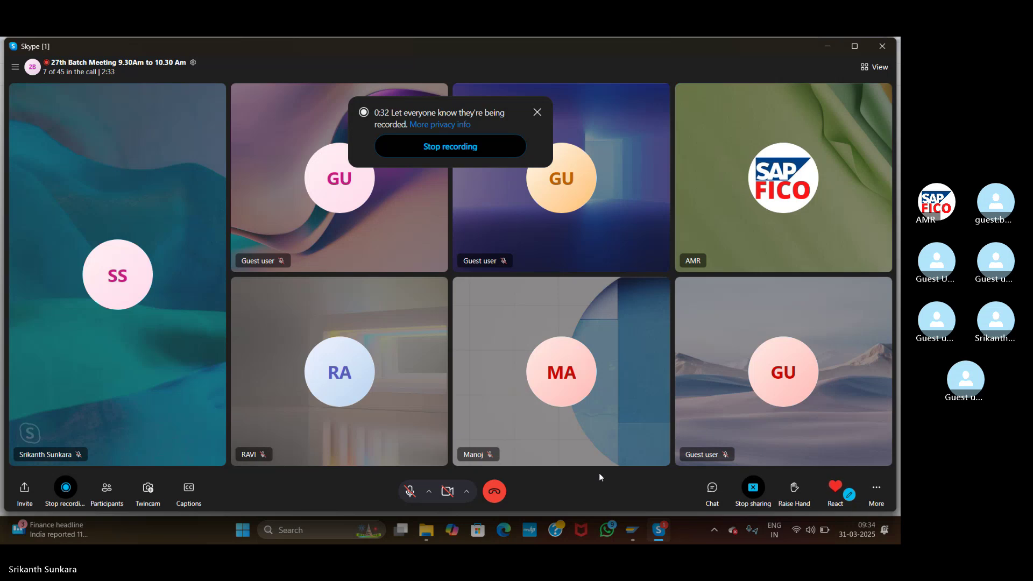
# - Open the NEW SAP FICO TOP document in Word from the Downloads > SAP Classes folder
pyautogui.click(426, 535)
pyautogui.click(498, 295)
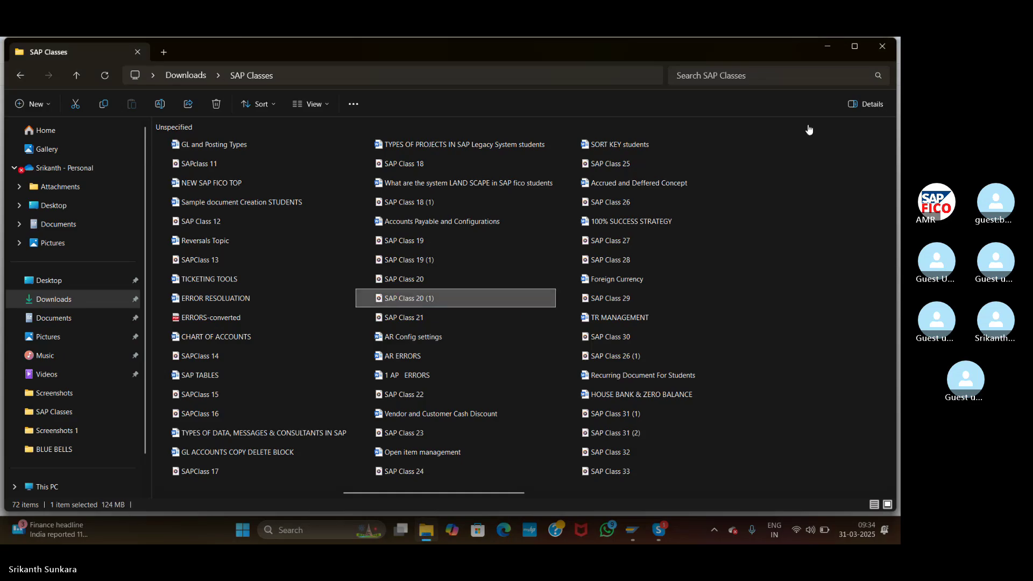
pyautogui.doubleClick(225, 187)
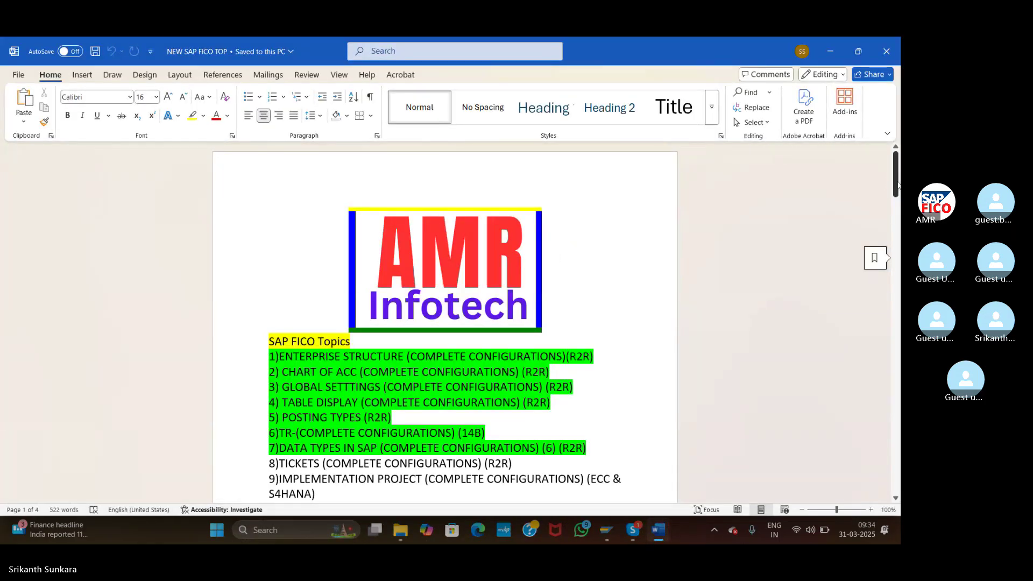
# - Select topic 62, Leading and Non-leading Ledgers Configuration, then go back to the SAP Classes folder
pyautogui.moveTo(897, 184); pyautogui.dragTo(899, 398)
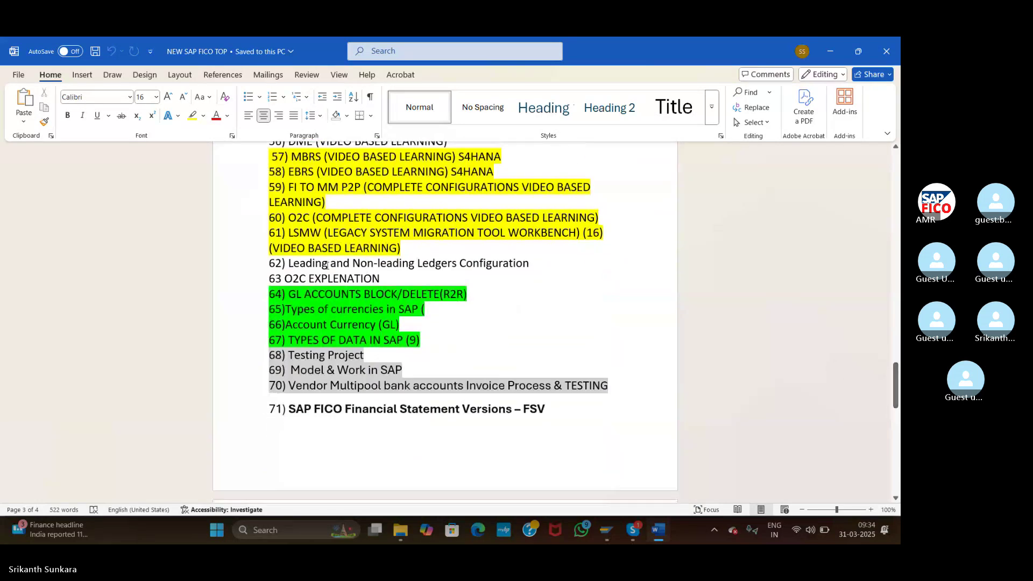
pyautogui.click(250, 265)
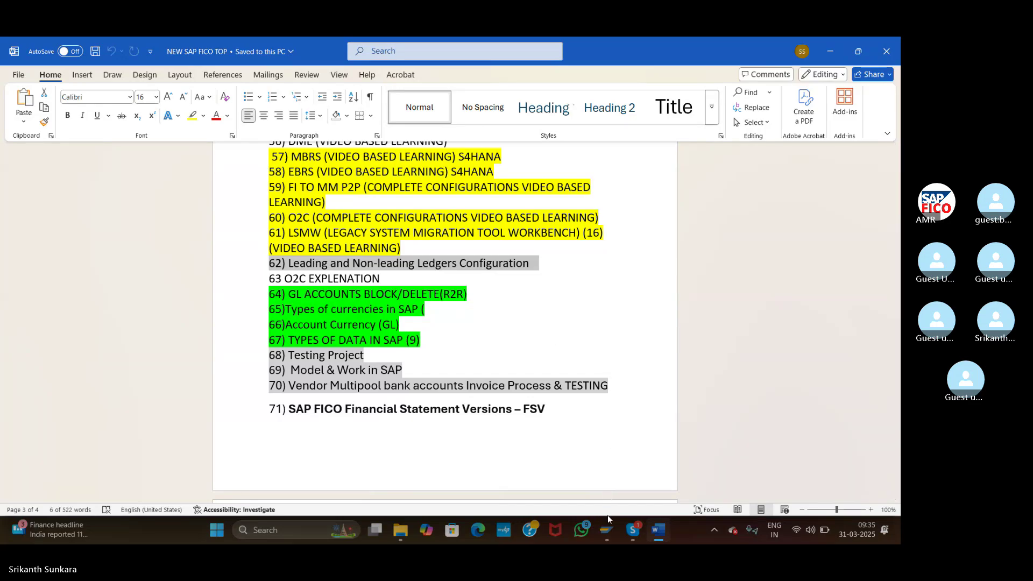
pyautogui.click(405, 534)
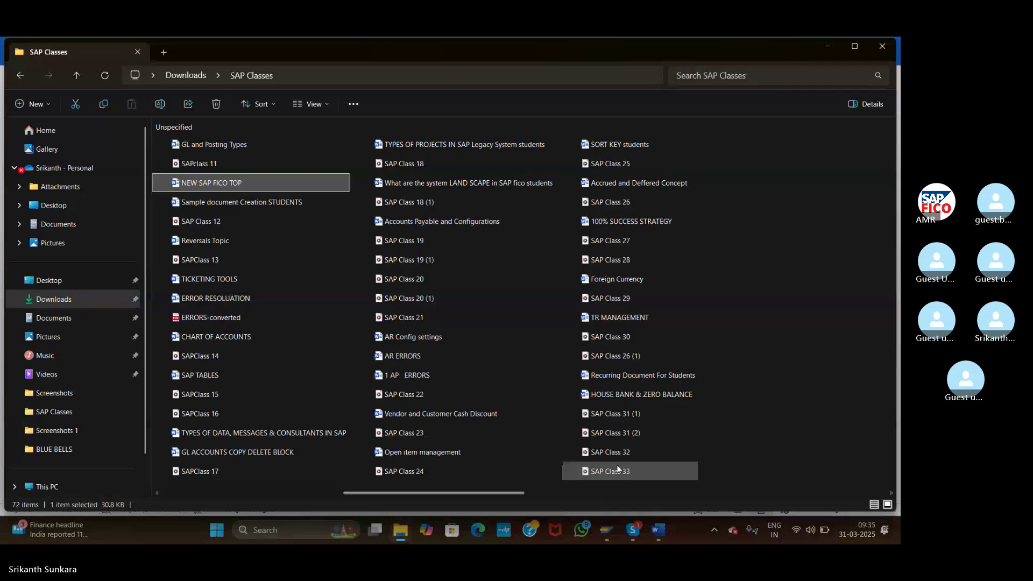
# - Bring the Skype 27th Batch Meeting call forward and mute the microphone
pyautogui.click(639, 533)
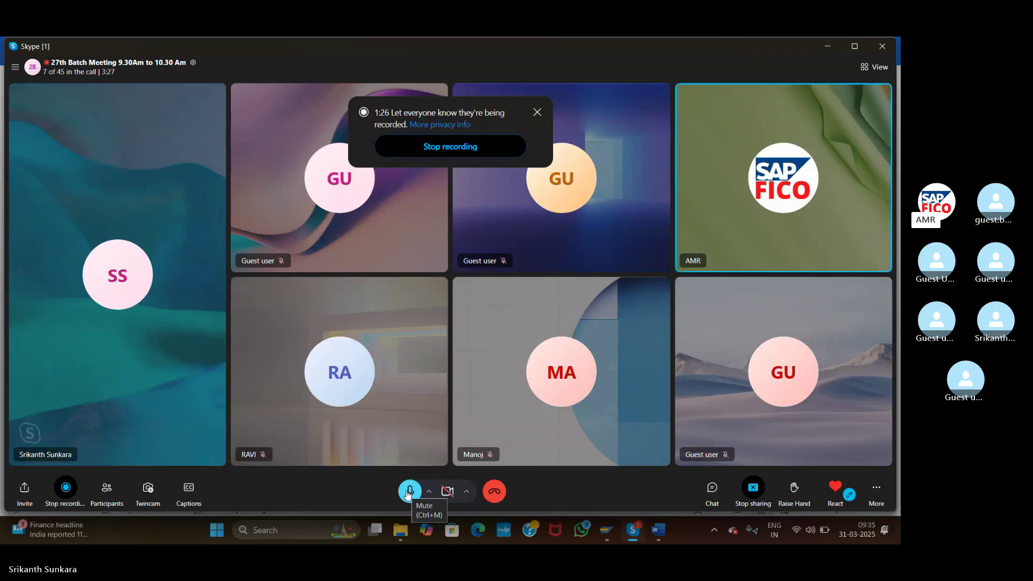
pyautogui.click(408, 494)
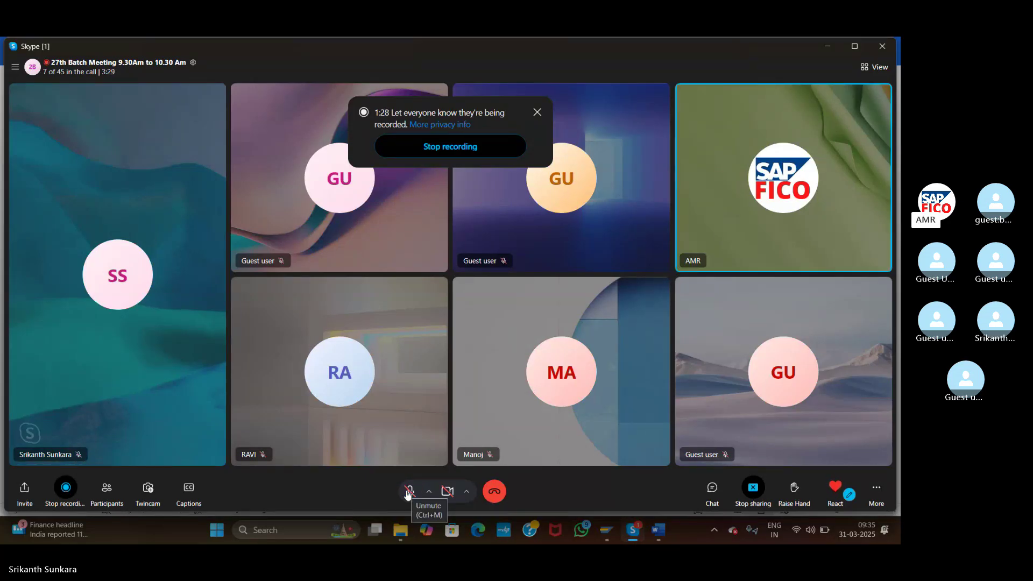
# - Highlight topic 62 in the FICO topics document again, then return to the Skype call
pyautogui.click(658, 531)
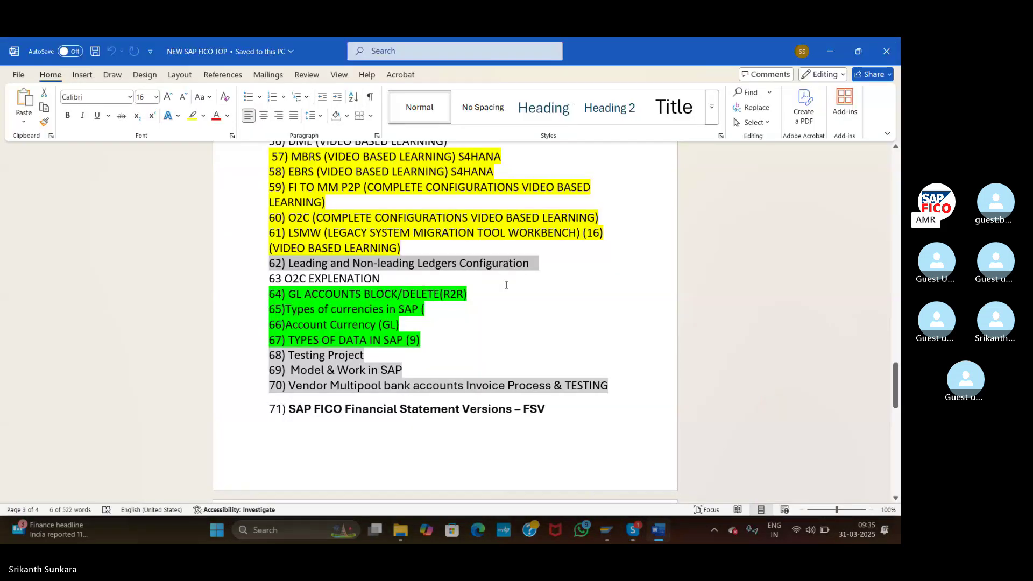
pyautogui.click(818, 127)
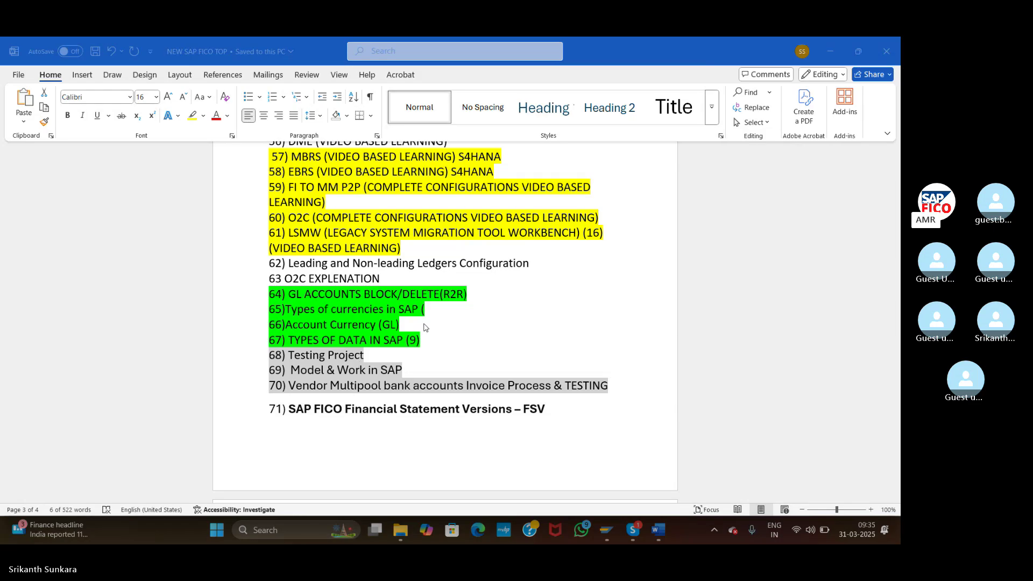
pyautogui.click(258, 267)
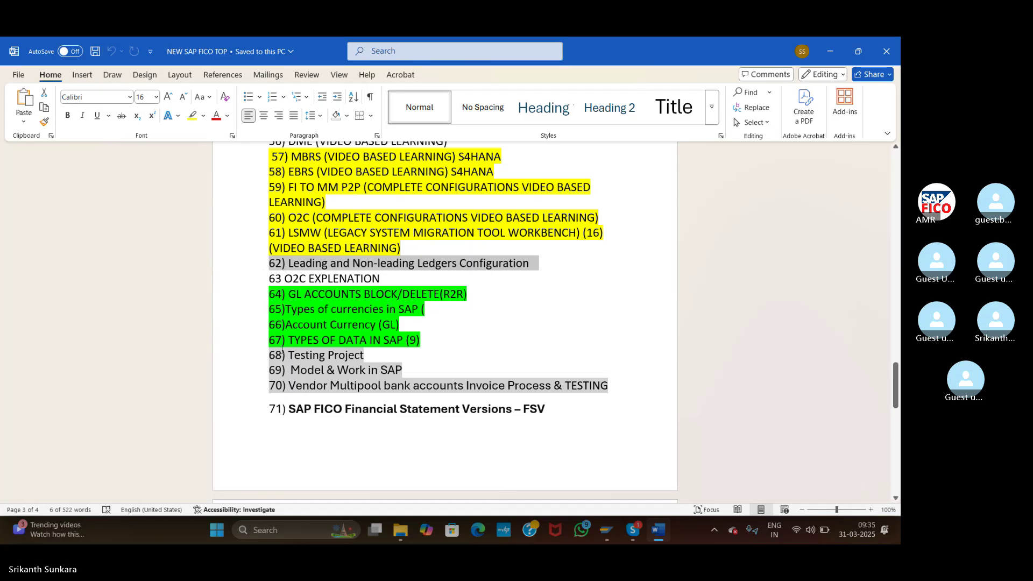
pyautogui.click(633, 530)
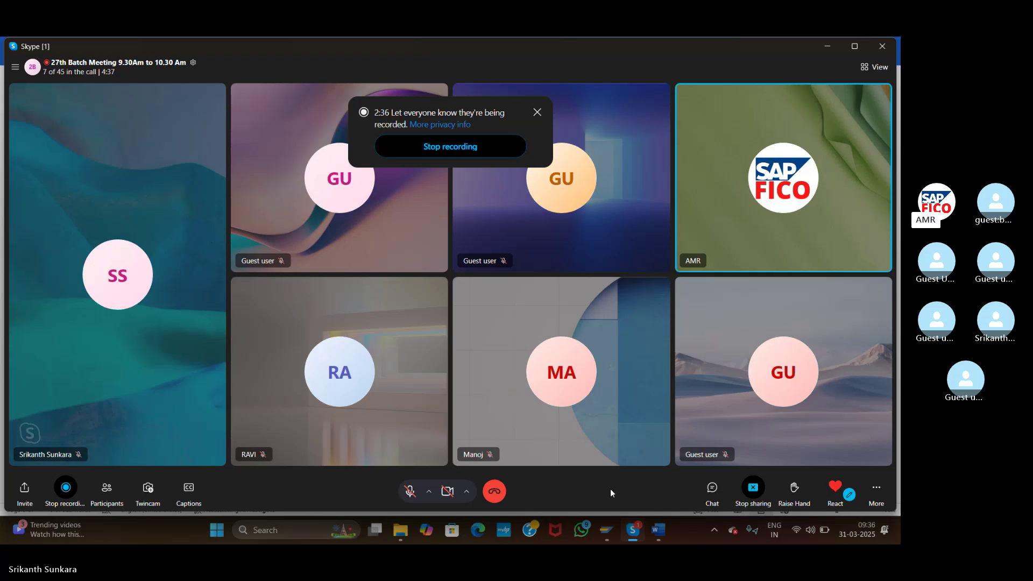
# - Download the 'Leading ledgers & Non Leading ledgers for students' file from the chat and open it in Word
pyautogui.click(708, 488)
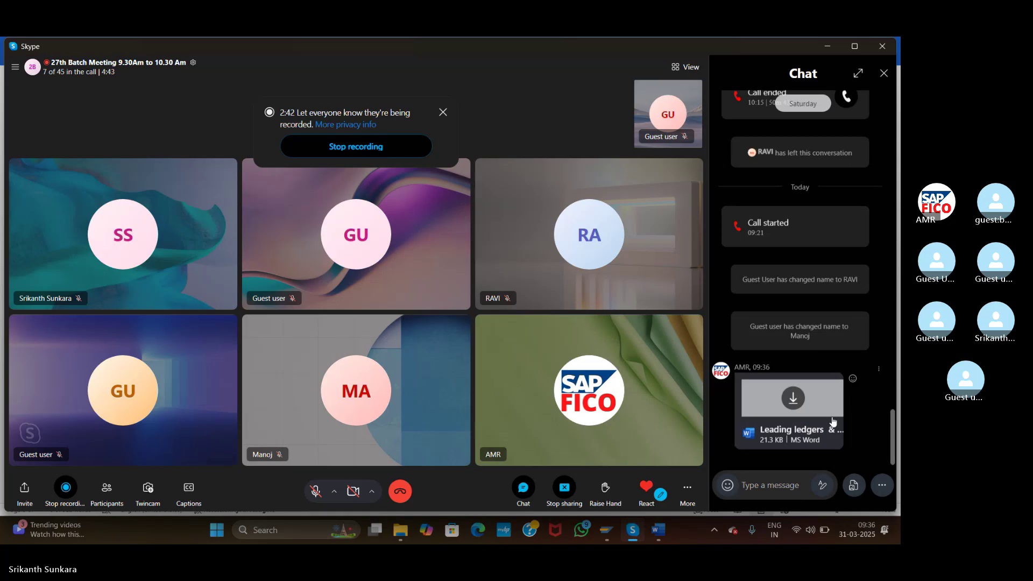
pyautogui.click(793, 400)
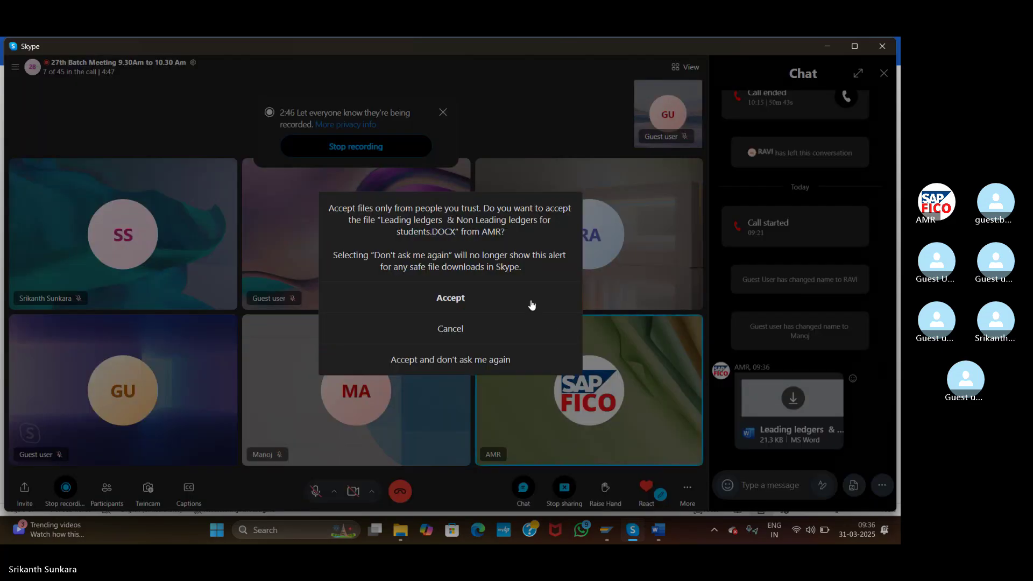
pyautogui.click(531, 304)
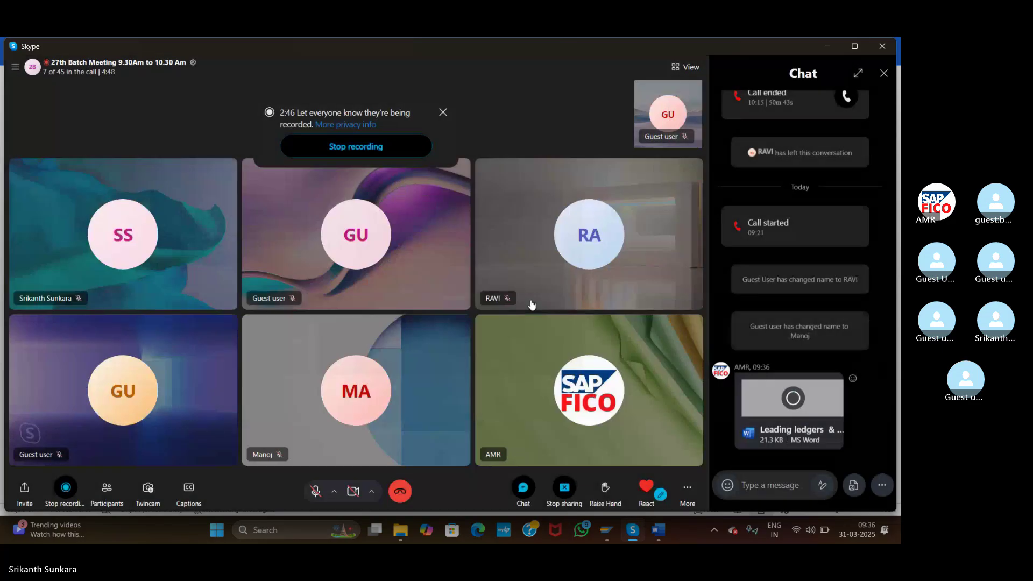
pyautogui.click(783, 429)
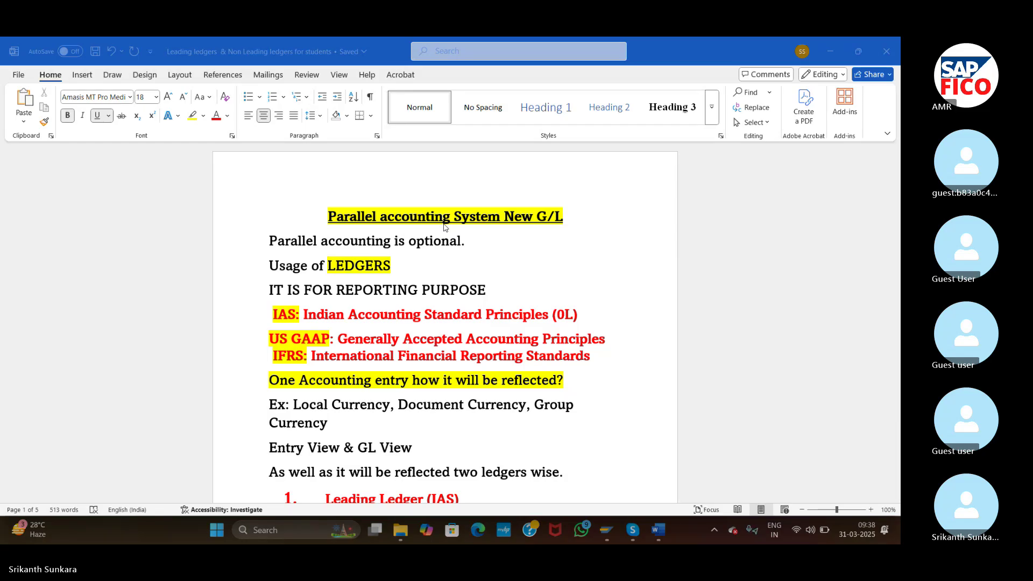
pyautogui.click(237, 297)
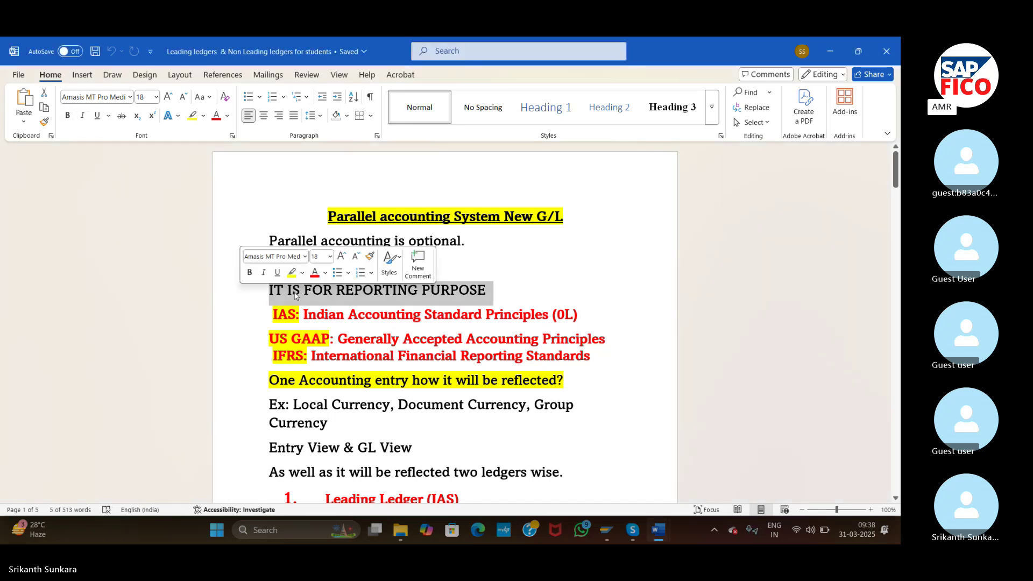
pyautogui.click(488, 268)
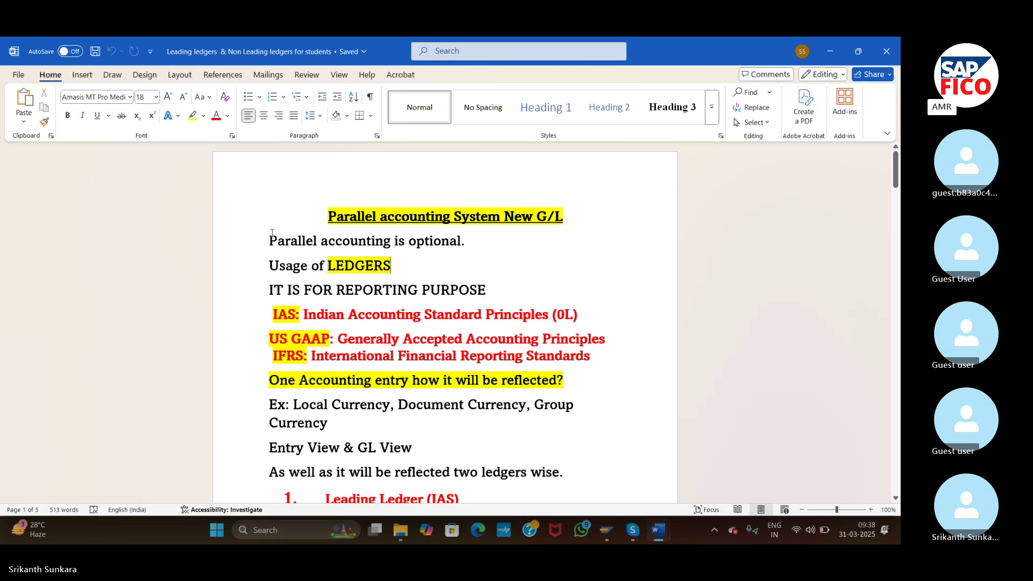
pyautogui.moveTo(271, 233); pyautogui.dragTo(478, 296)
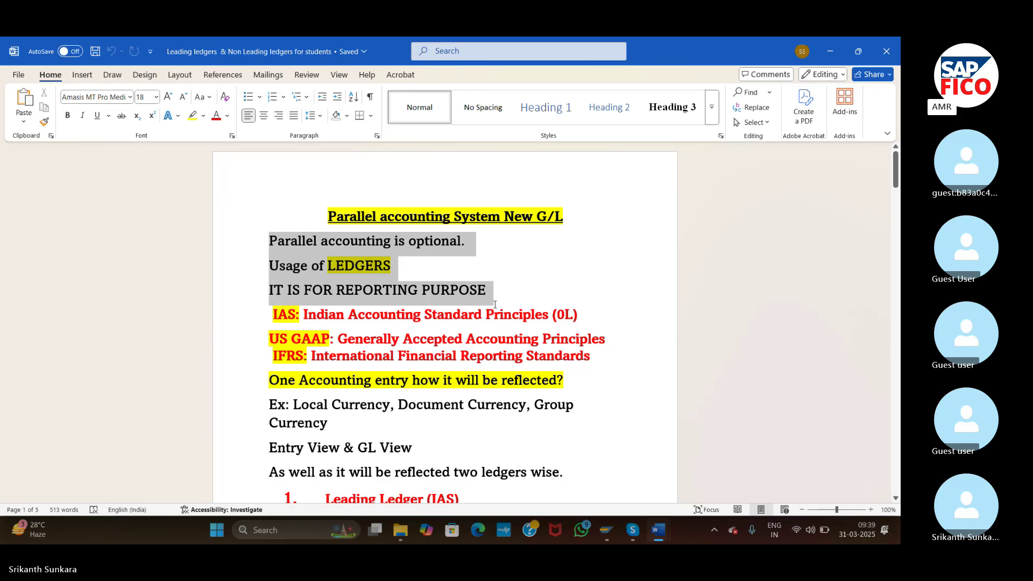
pyautogui.moveTo(495, 304); pyautogui.dragTo(512, 295)
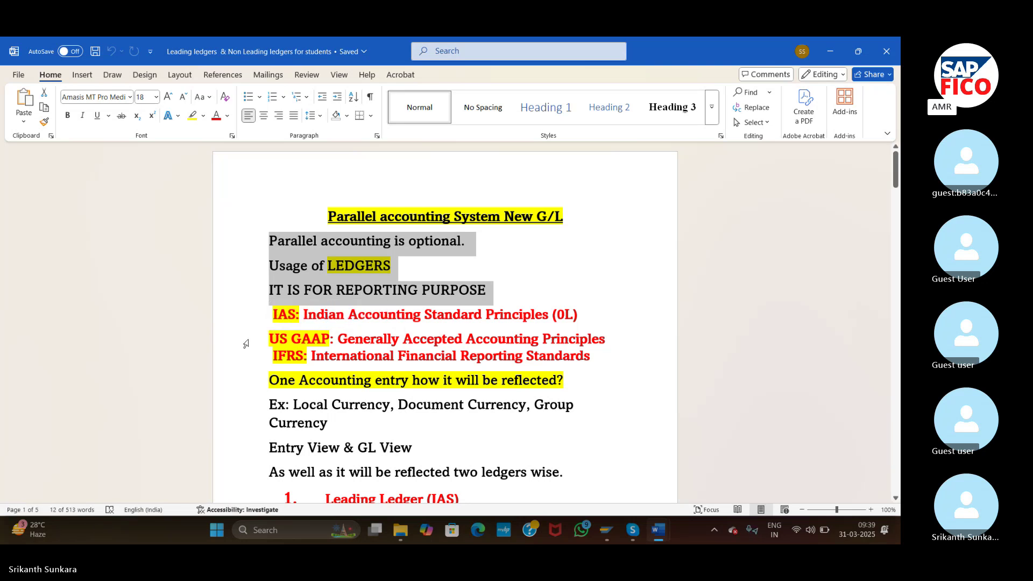
pyautogui.click(284, 272)
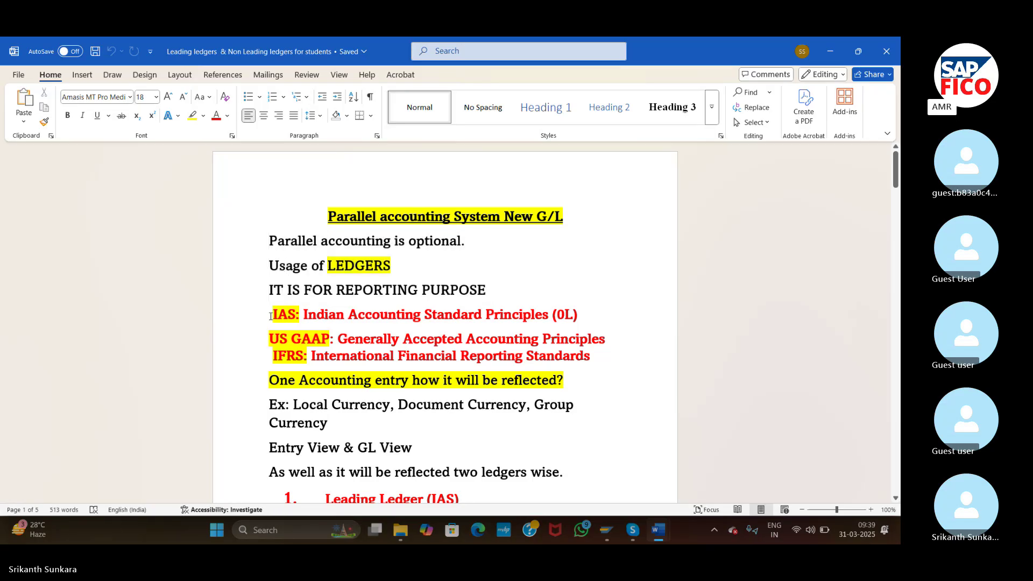
pyautogui.click(252, 319)
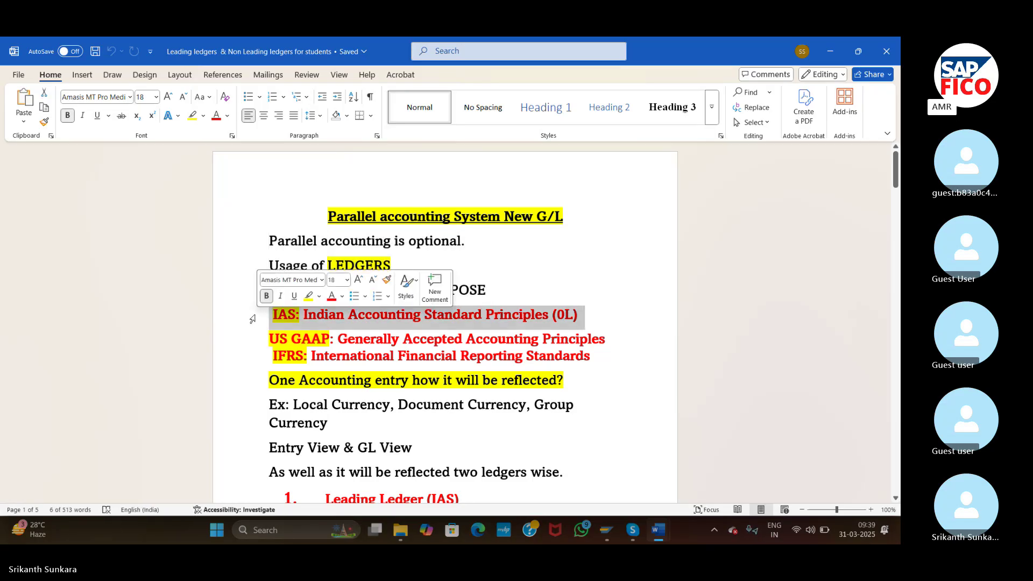
pyautogui.click(614, 329)
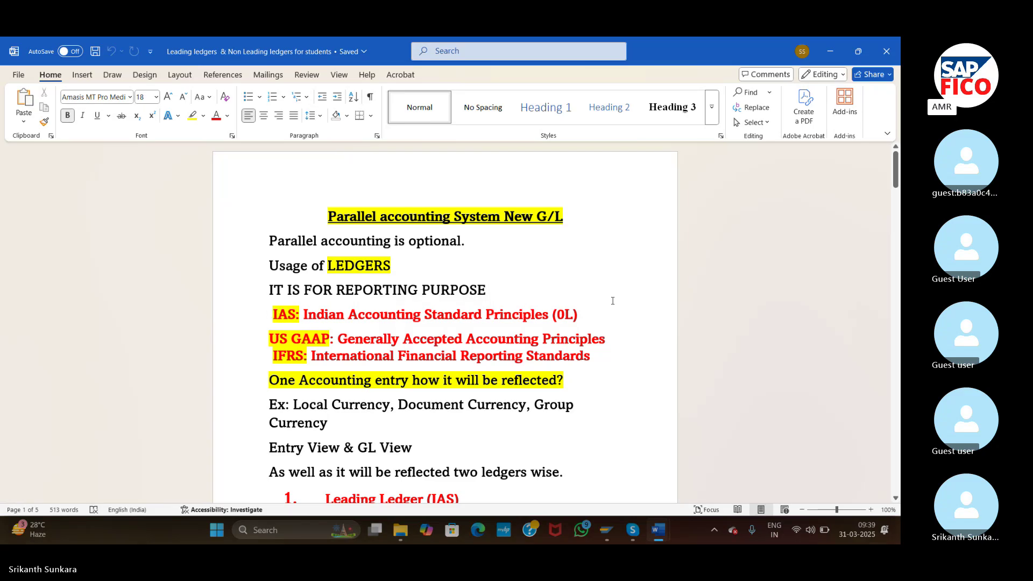
pyautogui.tripleClick(669, 317)
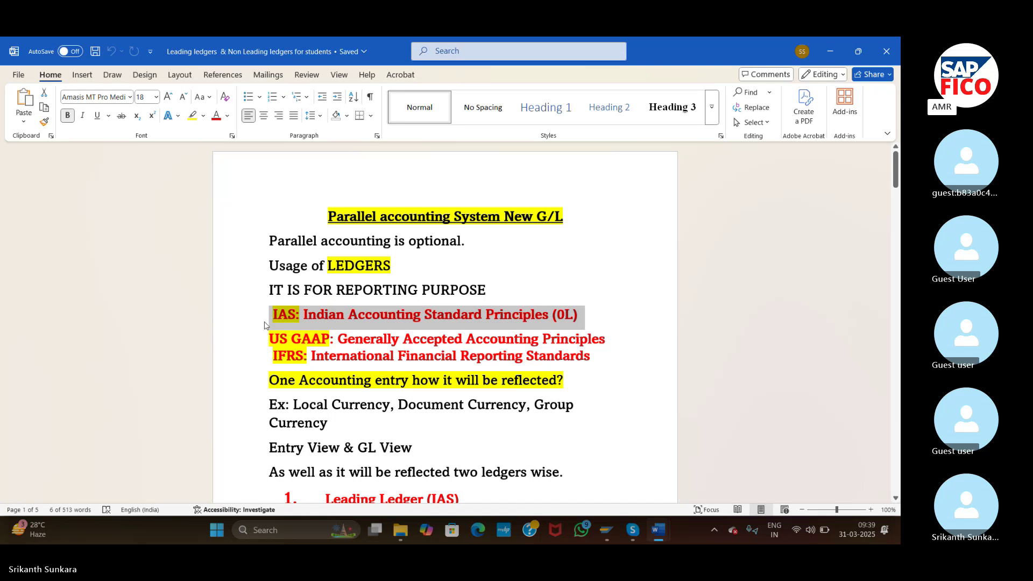
pyautogui.moveTo(257, 311); pyautogui.dragTo(295, 366)
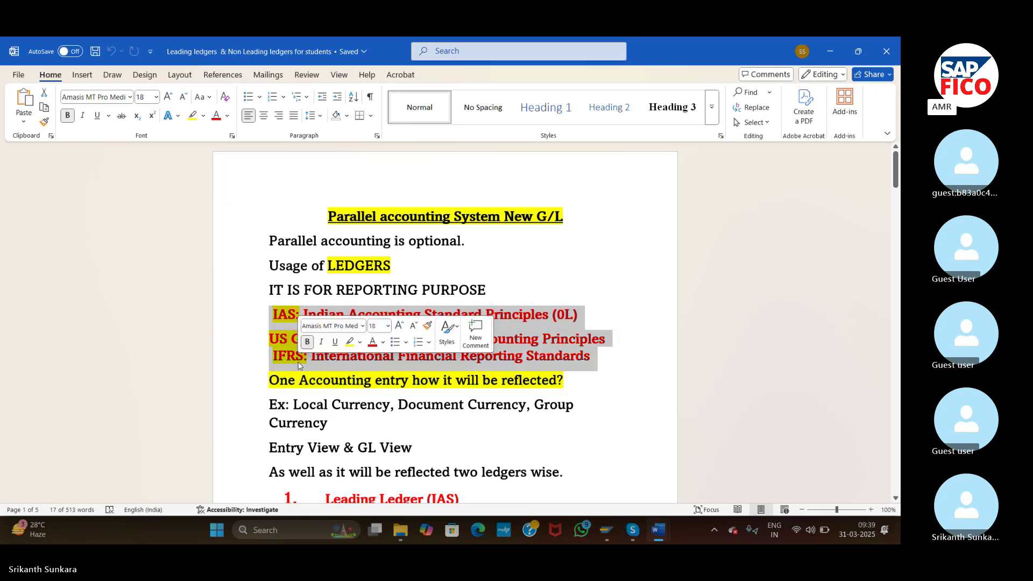
pyautogui.click(254, 380)
pyautogui.click(266, 327)
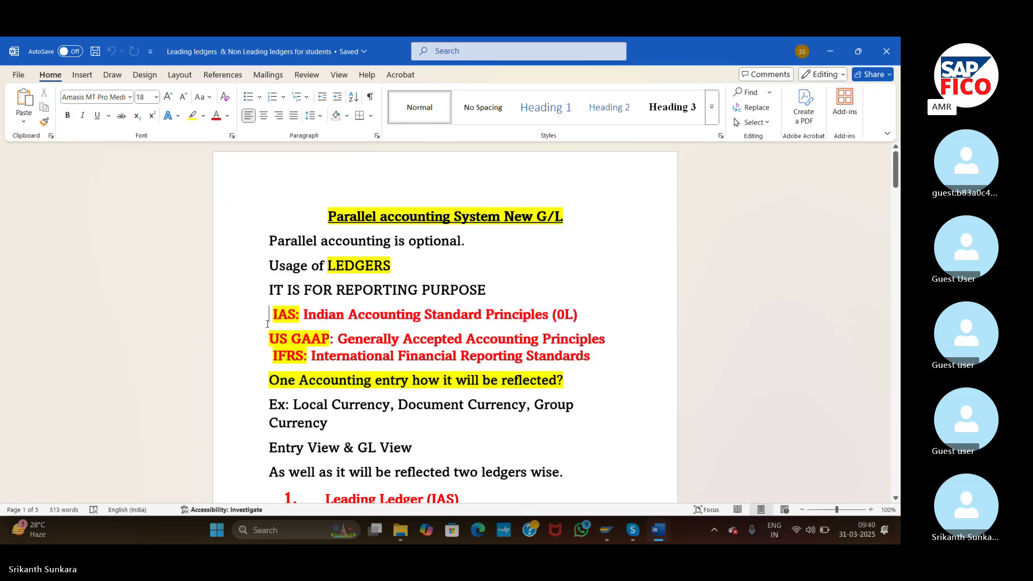
pyautogui.moveTo(267, 315); pyautogui.dragTo(620, 368)
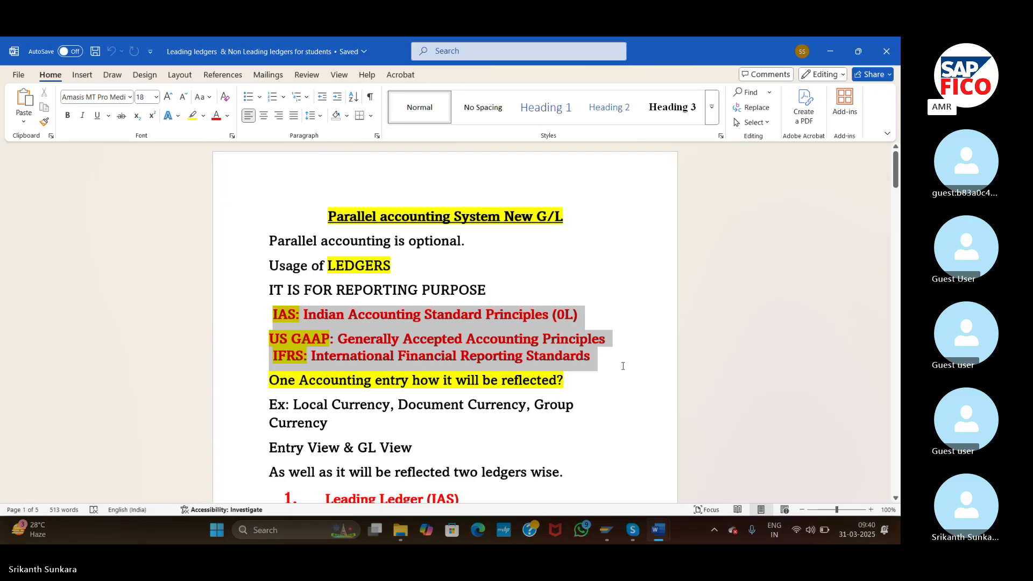
pyautogui.moveTo(623, 366); pyautogui.dragTo(621, 368)
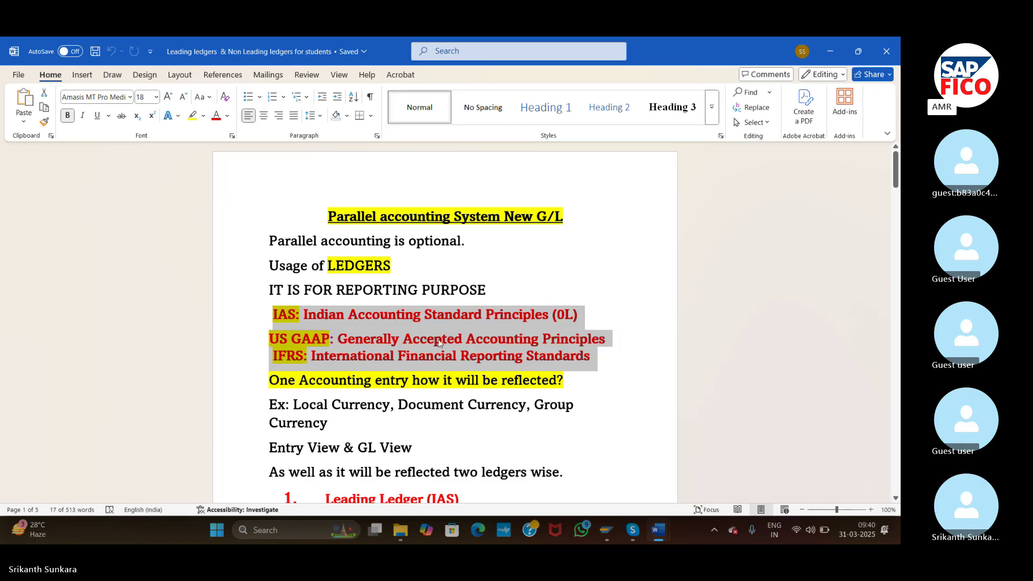
pyautogui.click(258, 387)
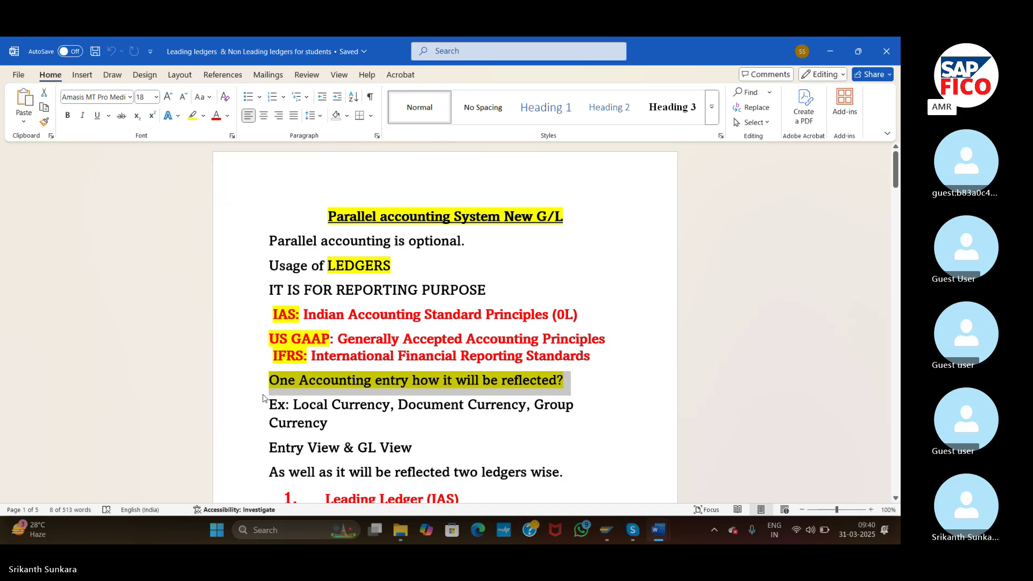
pyautogui.moveTo(265, 400); pyautogui.dragTo(391, 476)
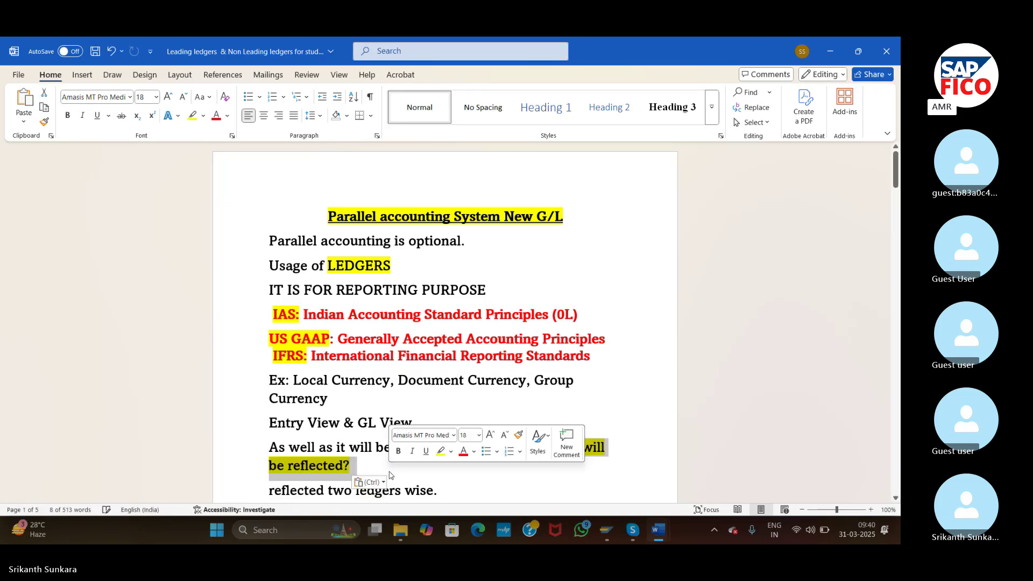
pyautogui.hotkey('ctrl', 'z')
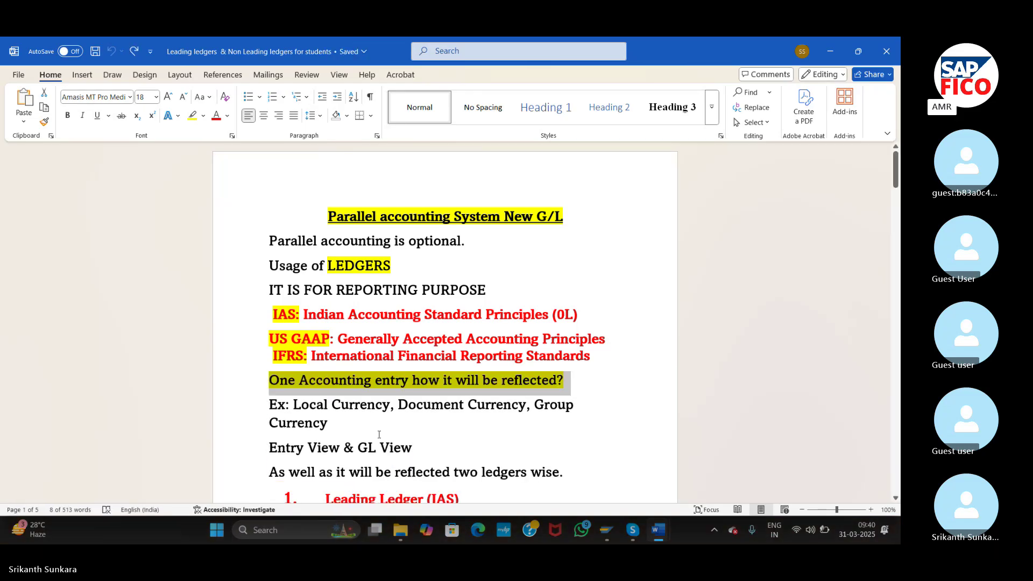
pyautogui.click(256, 409)
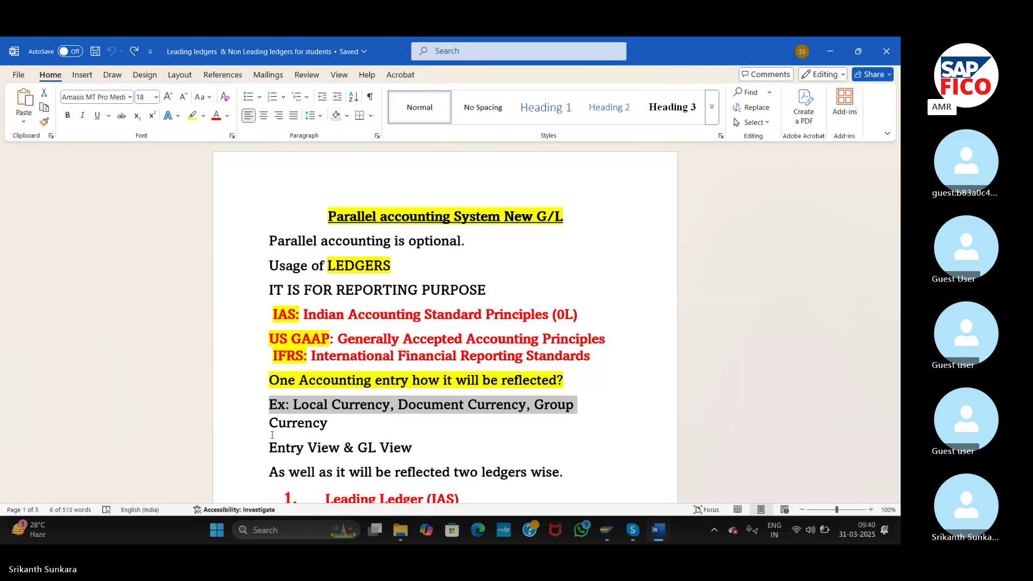
# - Scroll to the ledger list and select the 'Entry View & GL View' and 'As well as…' lines
pyautogui.click(284, 471)
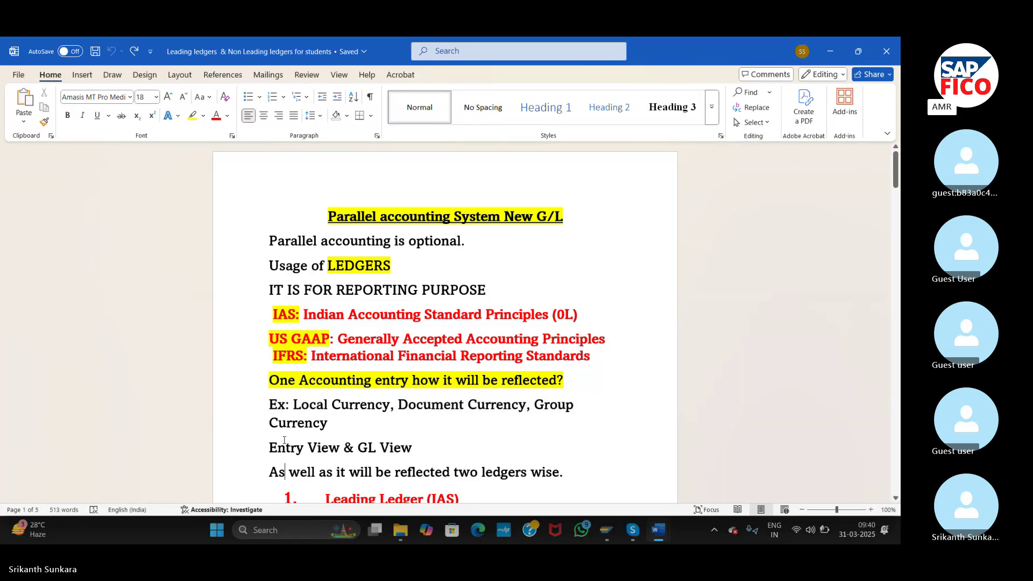
pyautogui.scroll(-5, 284, 440)
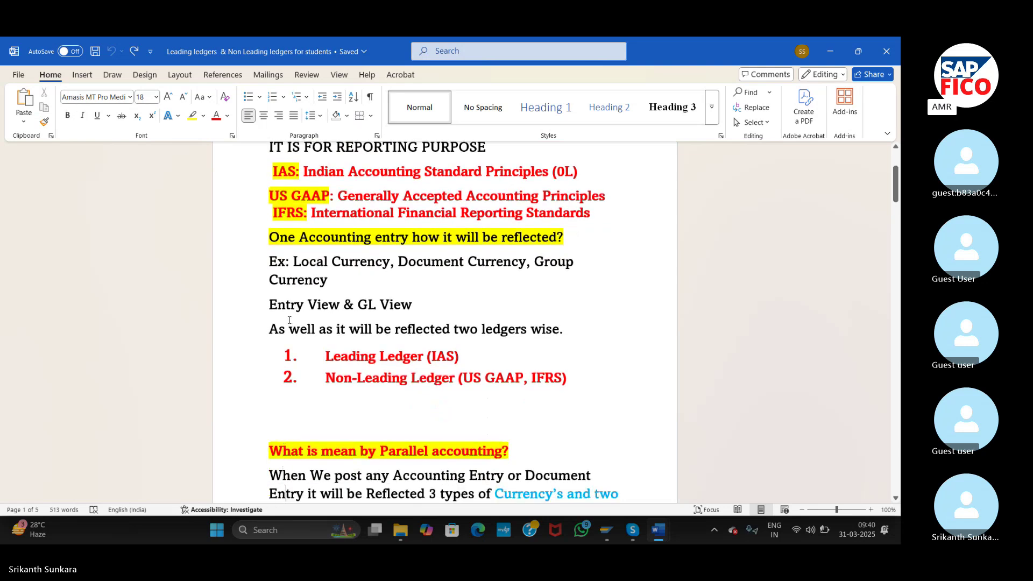
pyautogui.moveTo(269, 299); pyautogui.dragTo(575, 343)
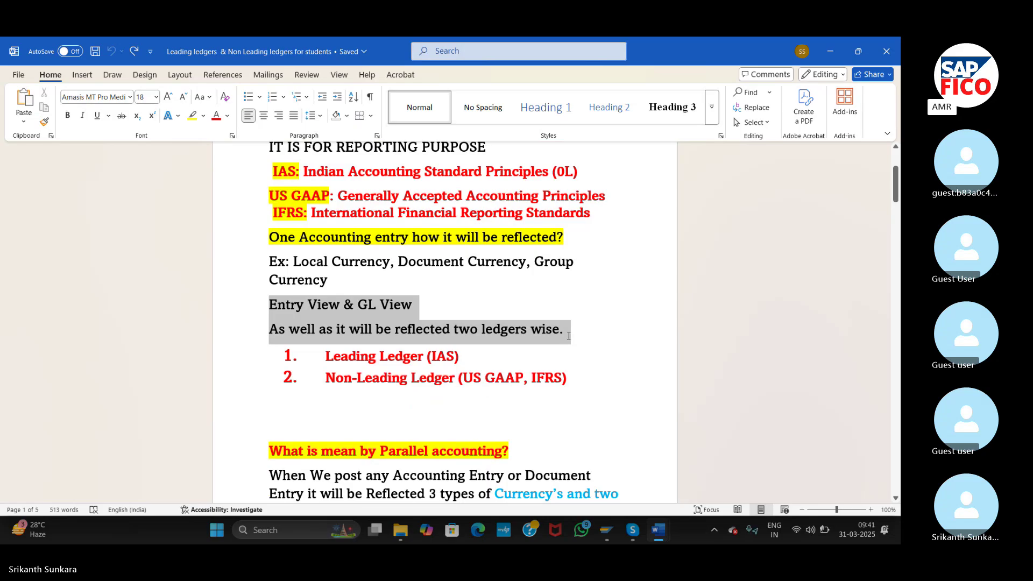
pyautogui.moveTo(567, 336); pyautogui.dragTo(569, 337)
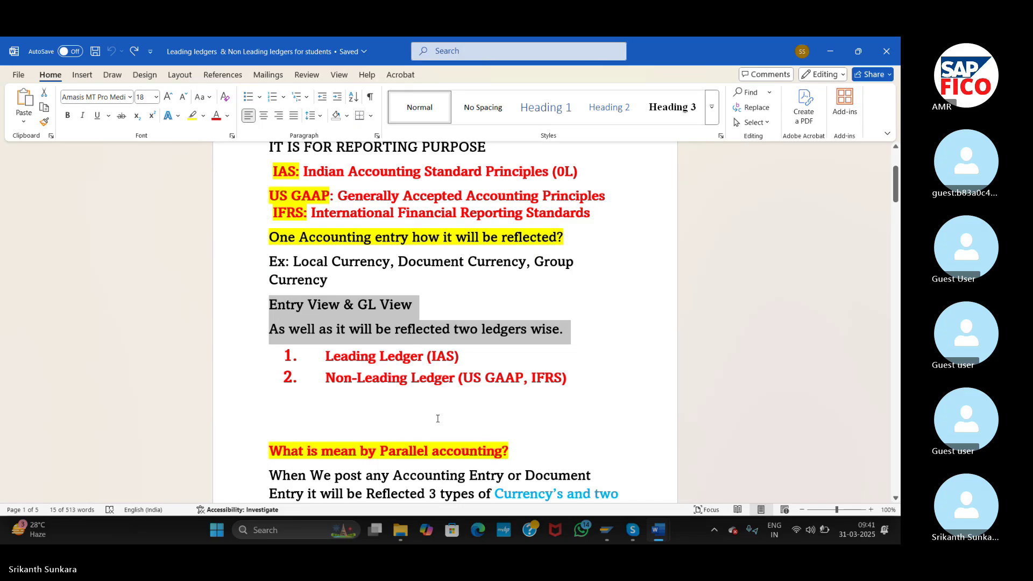
pyautogui.click(352, 402)
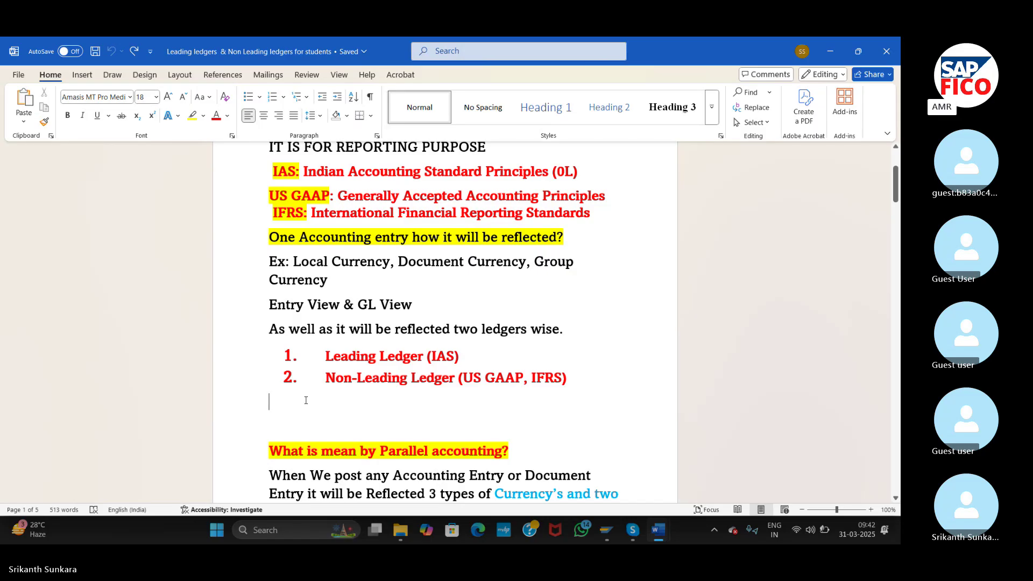
pyautogui.click(363, 457)
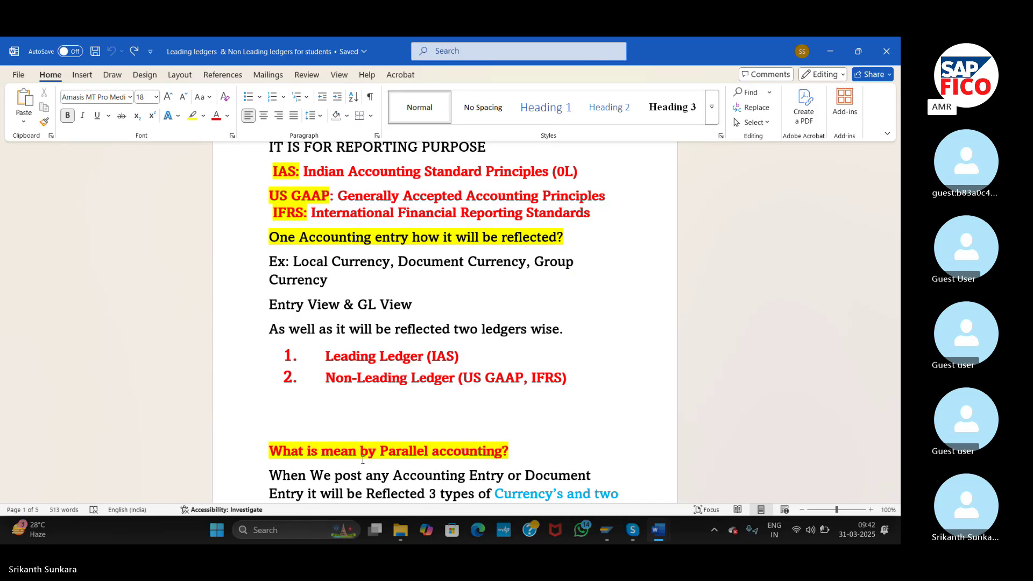
# - Highlight the 'What is mean by Parallel accounting?' heading and its explanation lines on page 2
pyautogui.press('Down')
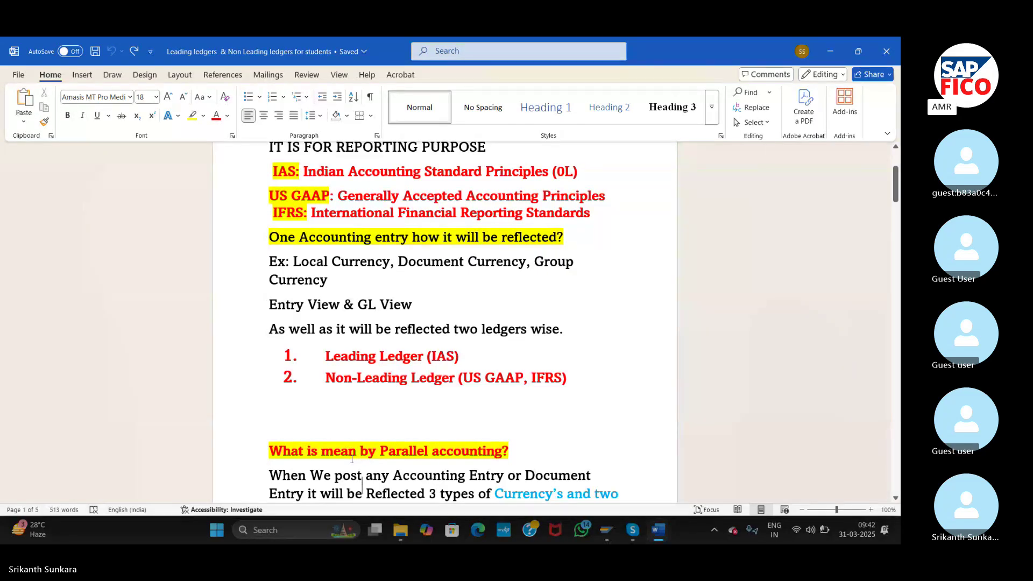
pyautogui.scroll(-5, 352, 459)
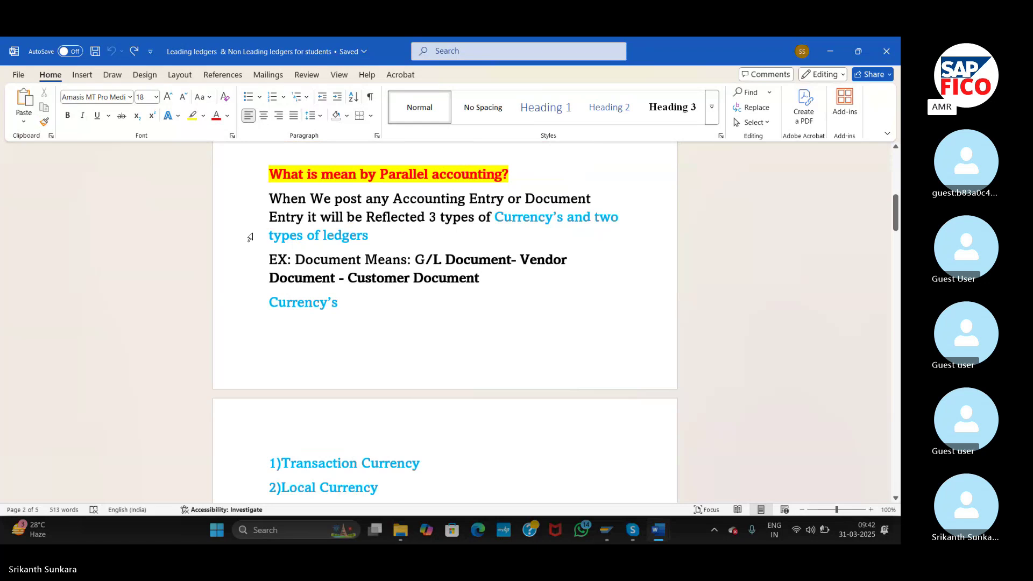
pyautogui.click(242, 183)
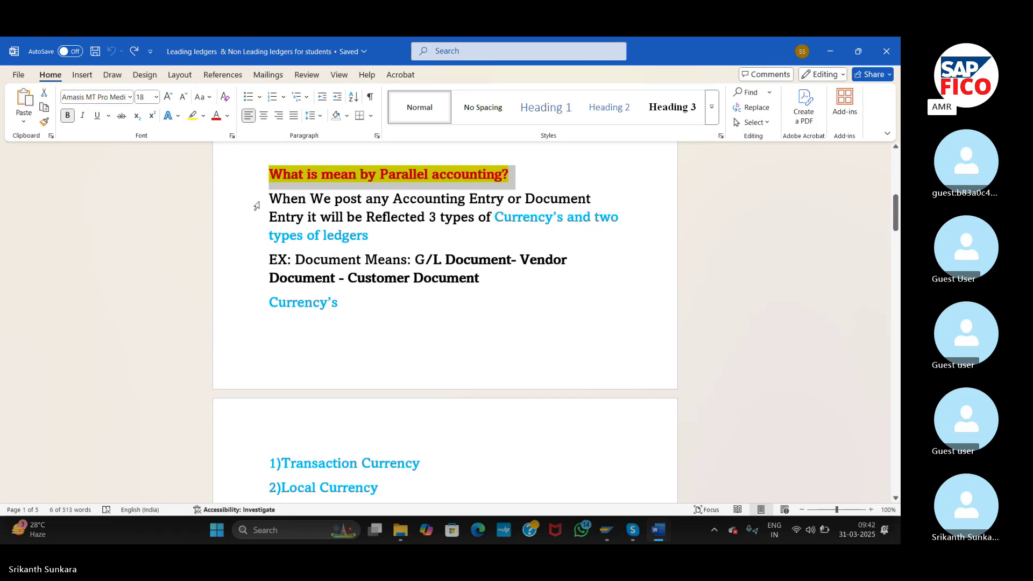
pyautogui.moveTo(249, 207); pyautogui.dragTo(248, 238)
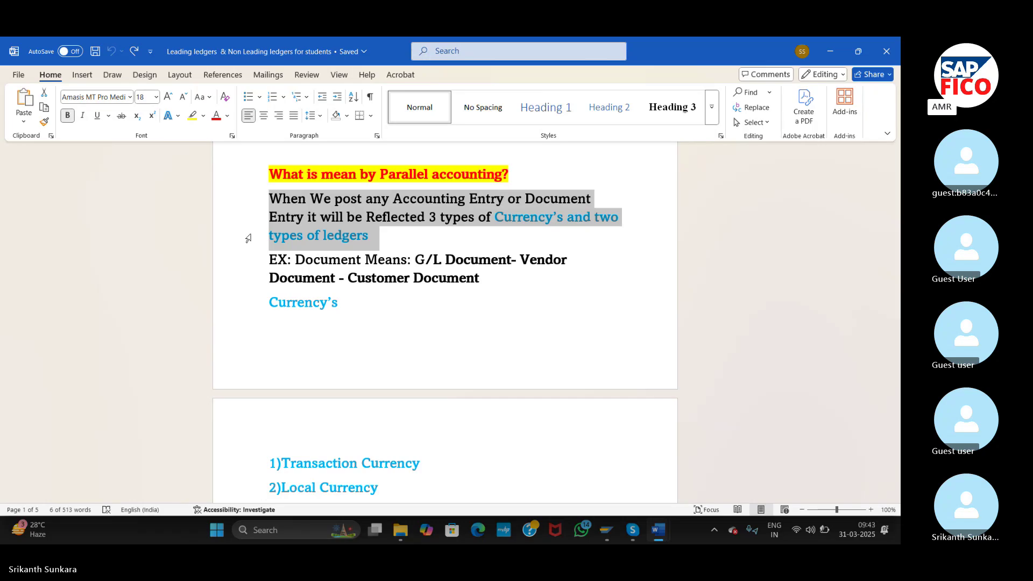
pyautogui.keyDown('shift'); pyautogui.click(249, 260); pyautogui.keyUp('shift')
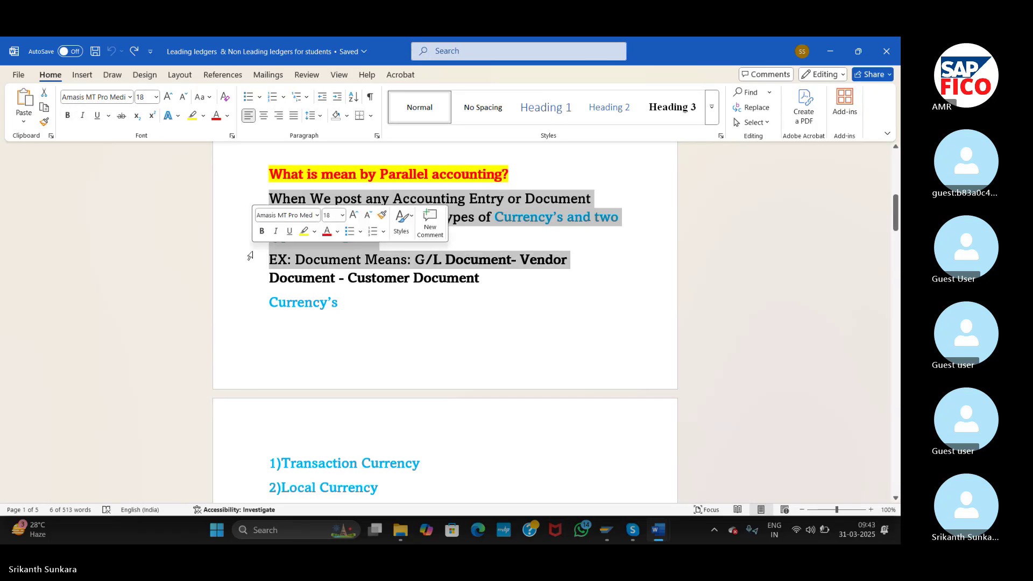
pyautogui.click(337, 330)
pyautogui.press('Down')
pyautogui.press('Down')
pyautogui.press('Down')
pyautogui.press('Down')
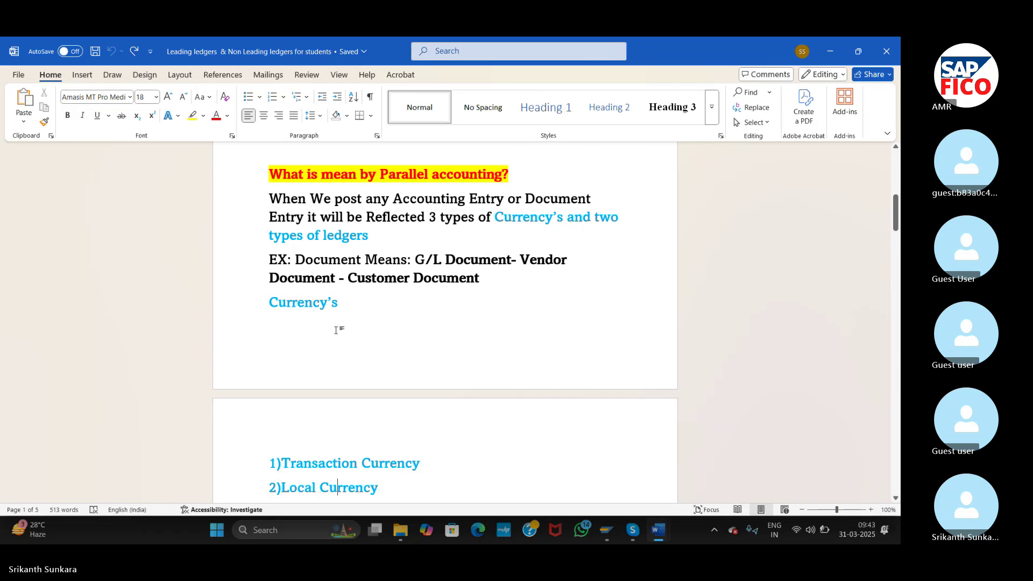
# - Highlight the 'As well as…' paragraph about the two types of ledgers
pyautogui.scroll(-3, 337, 330)
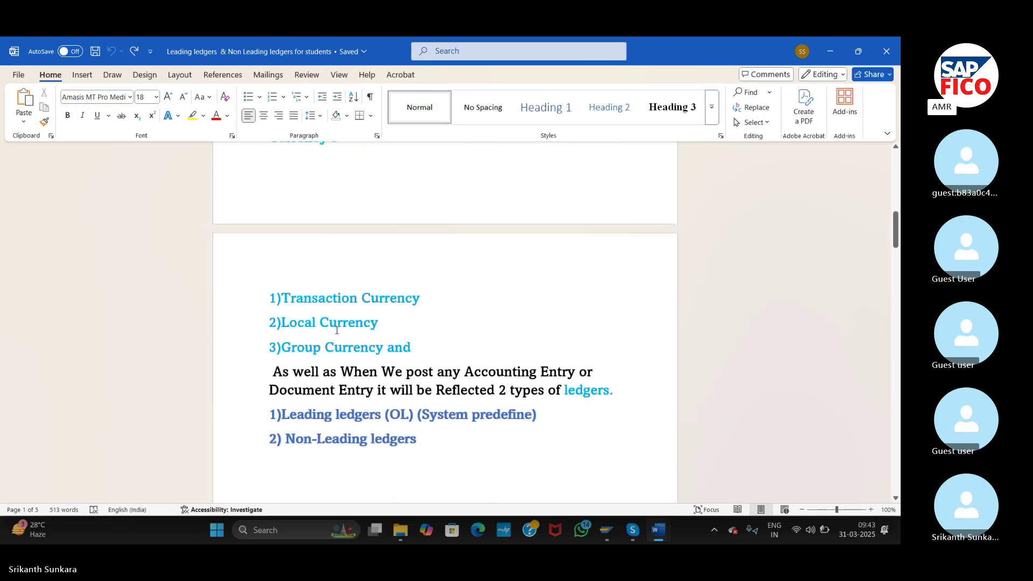
pyautogui.press('Down')
pyautogui.press('Down')
pyautogui.press('Down')
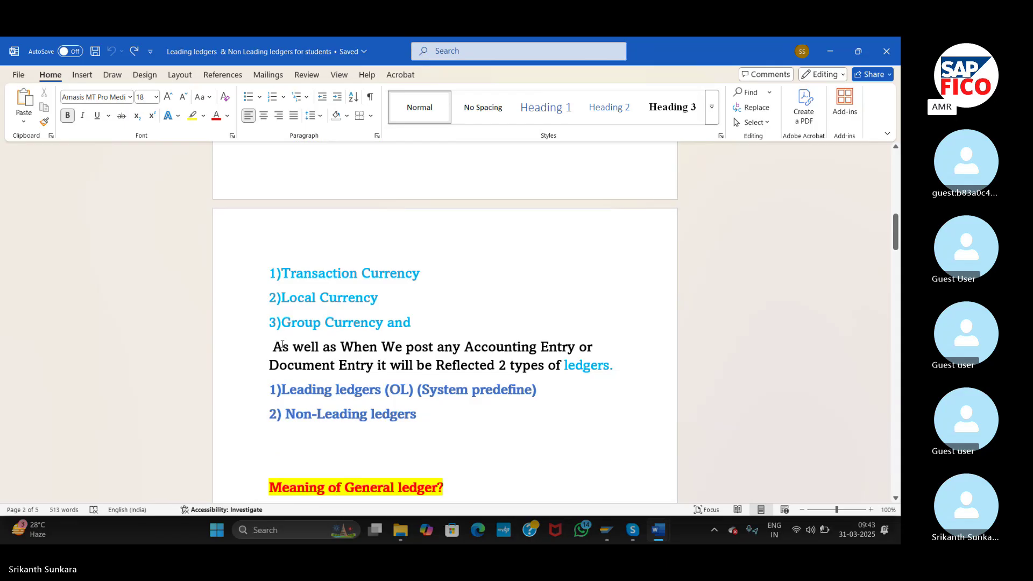
pyautogui.moveTo(275, 345); pyautogui.dragTo(640, 363)
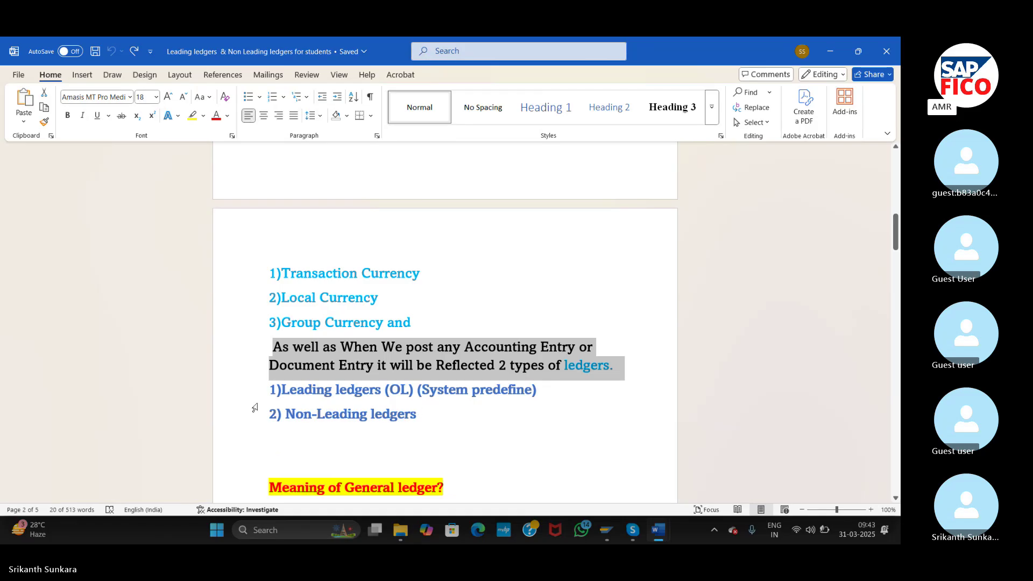
# - Highlight the Leading ledgers (OL) and Non-Leading ledgers lines in turn, then deselect
pyautogui.moveTo(242, 399); pyautogui.dragTo(247, 424)
pyautogui.click(247, 424)
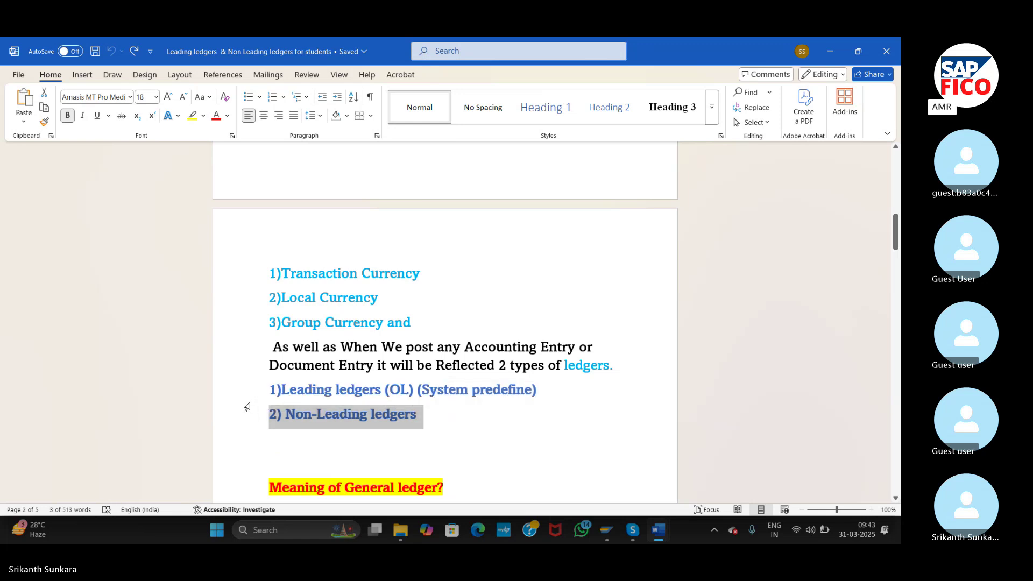
pyautogui.click(247, 398)
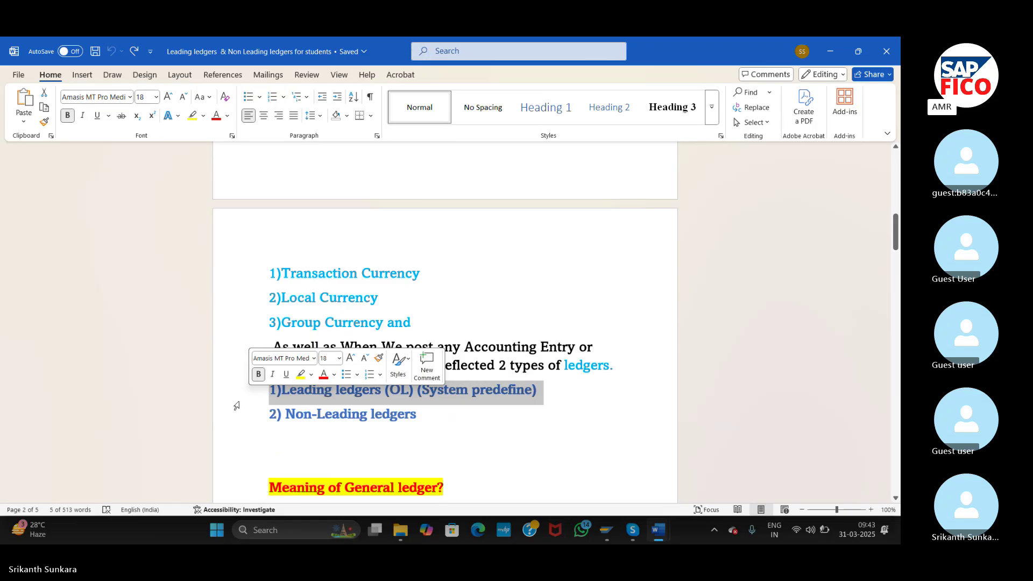
pyautogui.click(227, 418)
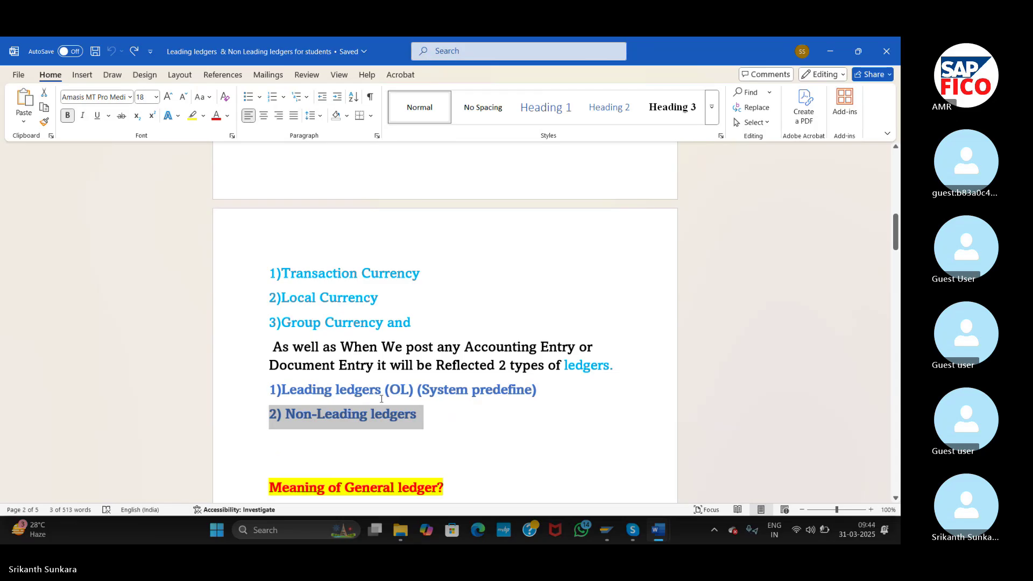
pyautogui.click(467, 459)
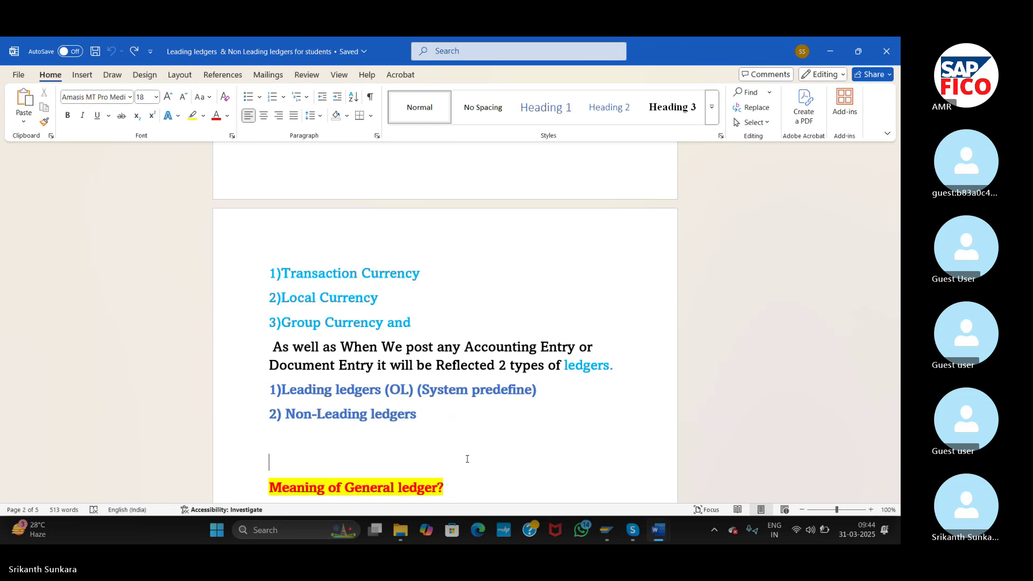
# - Step down past the General ledger definition and Commission received line to the reporting-purpose line on page 3
pyautogui.press('Down')
pyautogui.press('Down')
pyautogui.press('Down')
pyautogui.press('Down')
pyautogui.press('Down')
pyautogui.press('Down')
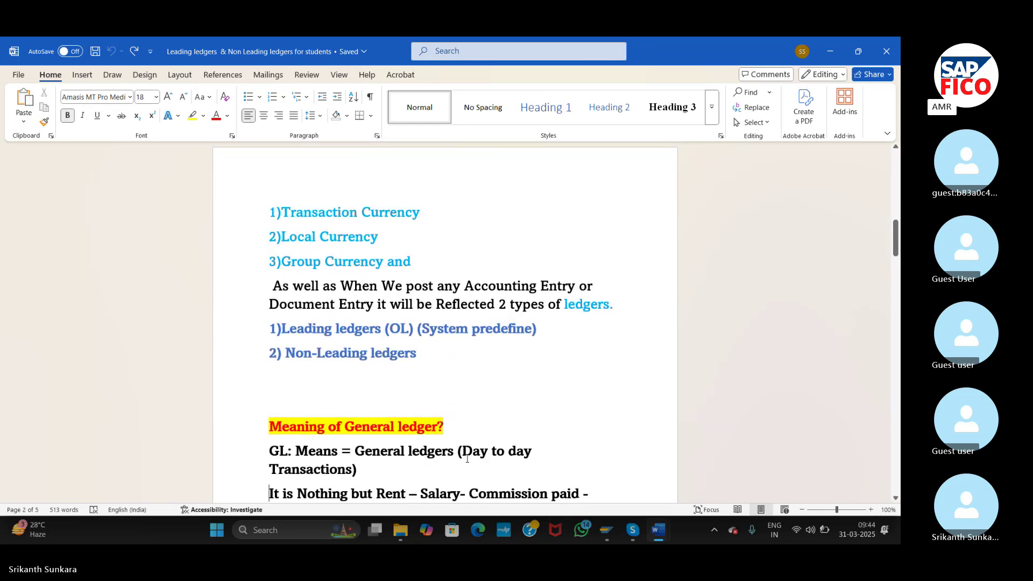
pyautogui.press('Down')
pyautogui.press('Down')
pyautogui.press('Down')
pyautogui.press('Down')
pyautogui.press('Down')
pyautogui.press('Down')
pyautogui.press('Down')
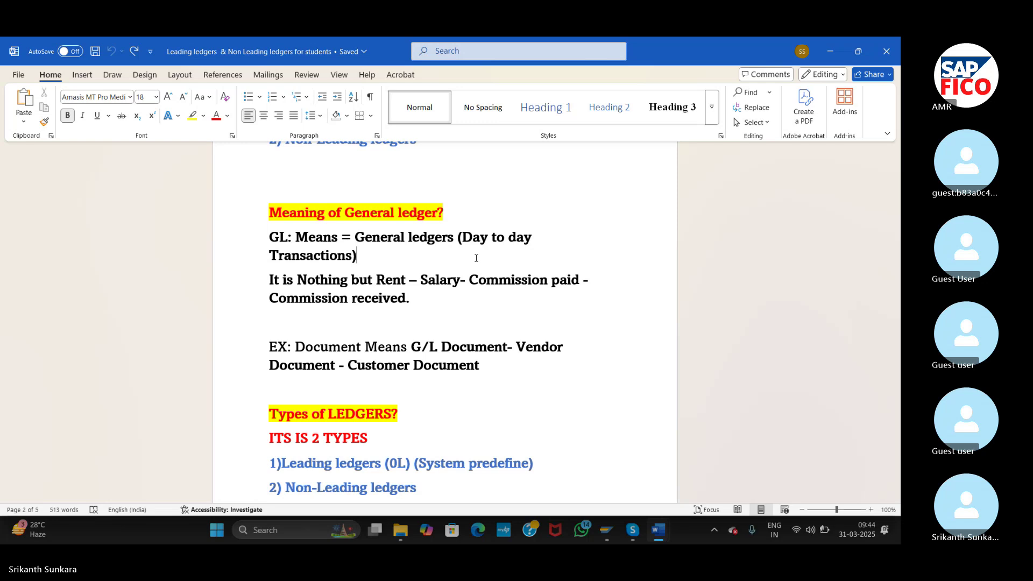
pyautogui.press('Down')
pyautogui.press('Down')
pyautogui.press('Down')
pyautogui.press('Down')
pyautogui.press('Down')
pyautogui.press('Down')
pyautogui.press('Down')
pyautogui.press('Down')
pyautogui.press('Down')
pyautogui.press('Down')
pyautogui.press('Down')
pyautogui.press('Down')
pyautogui.press('Down')
pyautogui.press('Down')
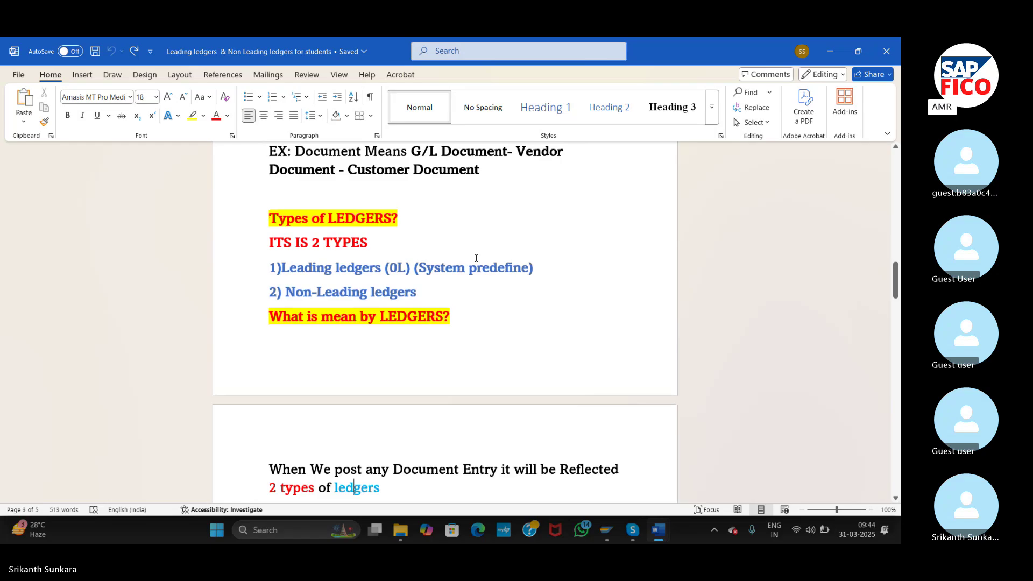
pyautogui.press('Down')
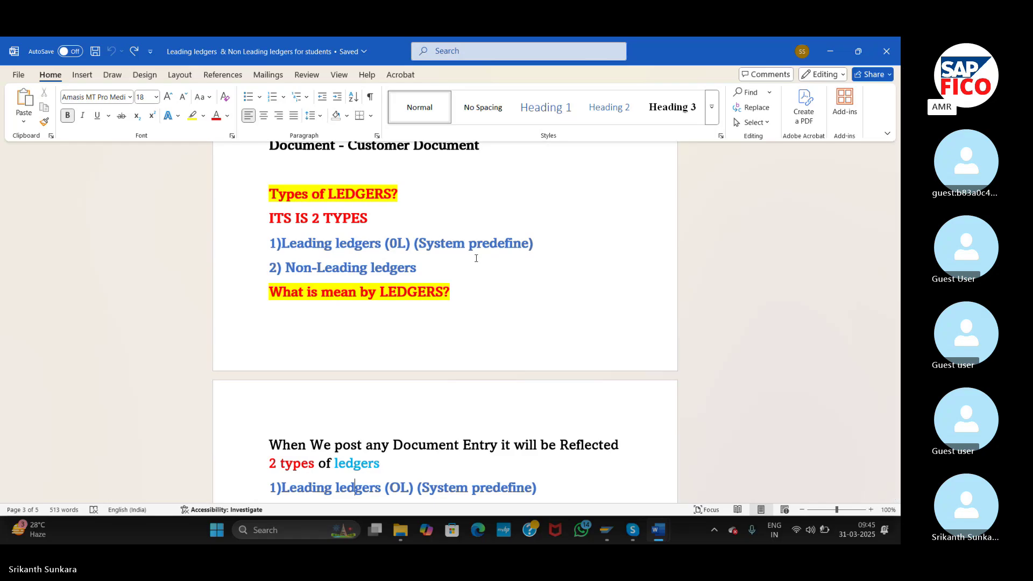
pyautogui.press('Down')
pyautogui.press('Down')
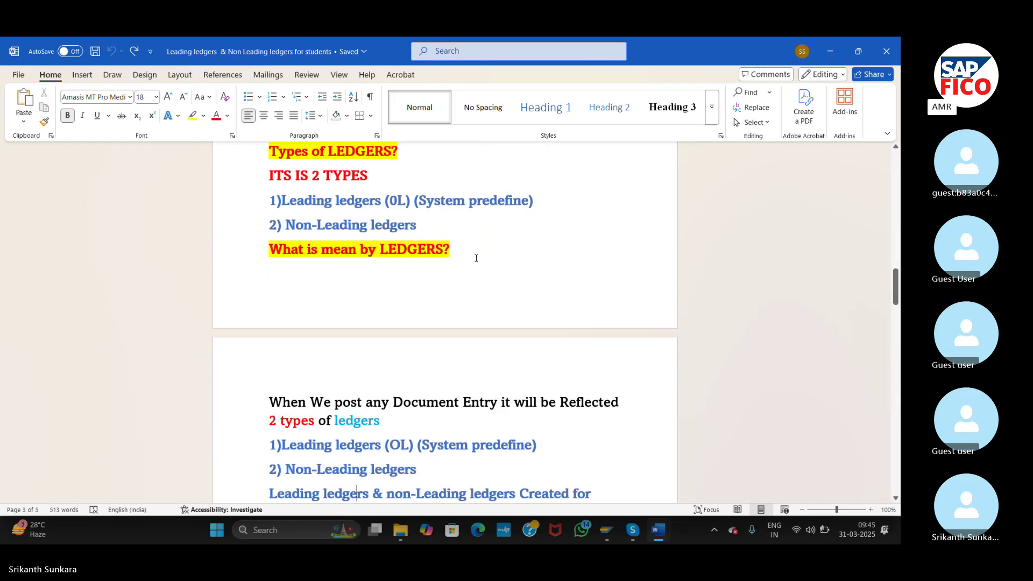
pyautogui.press('Down')
pyautogui.press('Down')
pyautogui.press('Down')
pyautogui.press('Down')
pyautogui.press('Down')
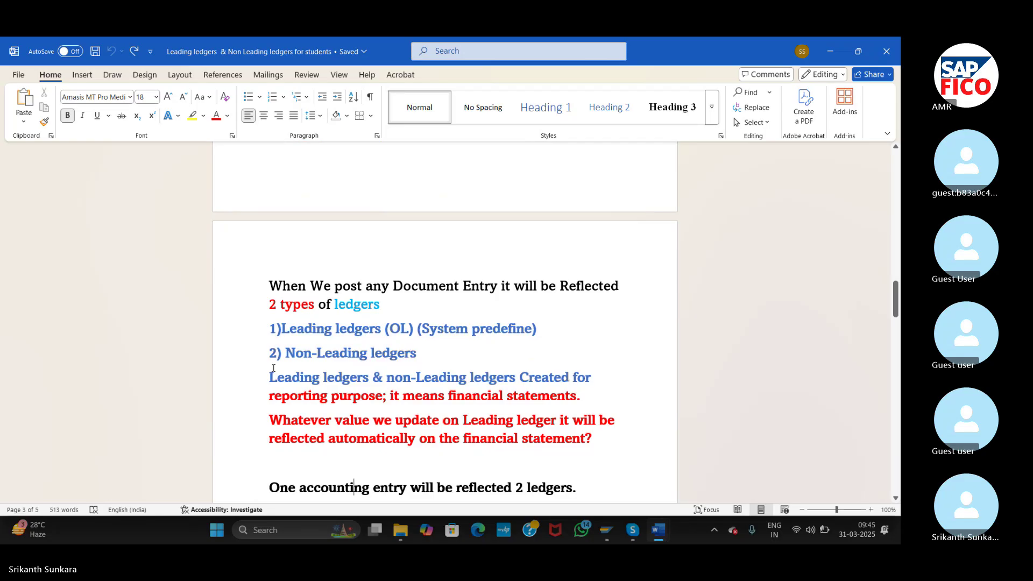
pyautogui.moveTo(273, 368); pyautogui.dragTo(643, 451)
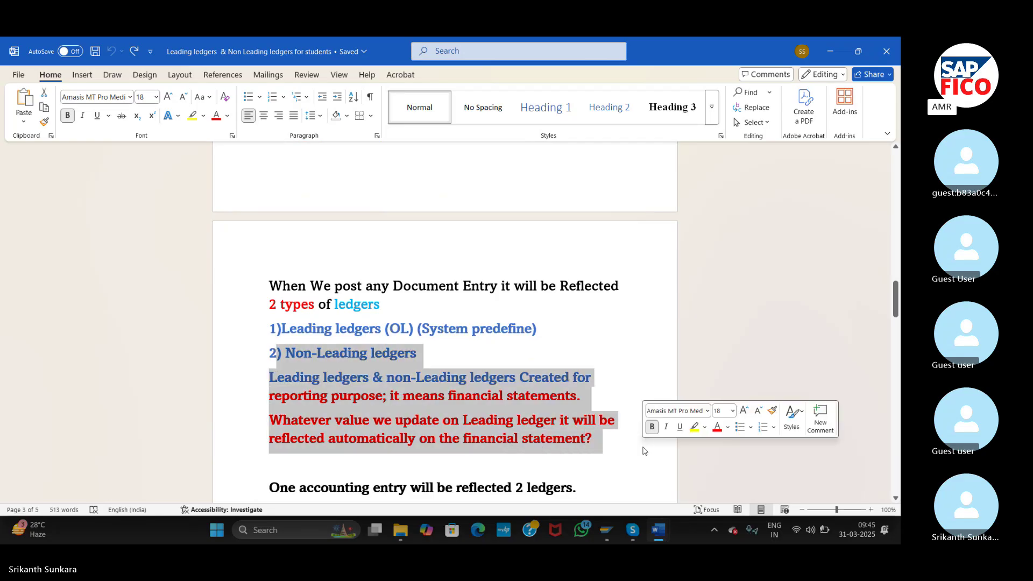
pyautogui.click(249, 384)
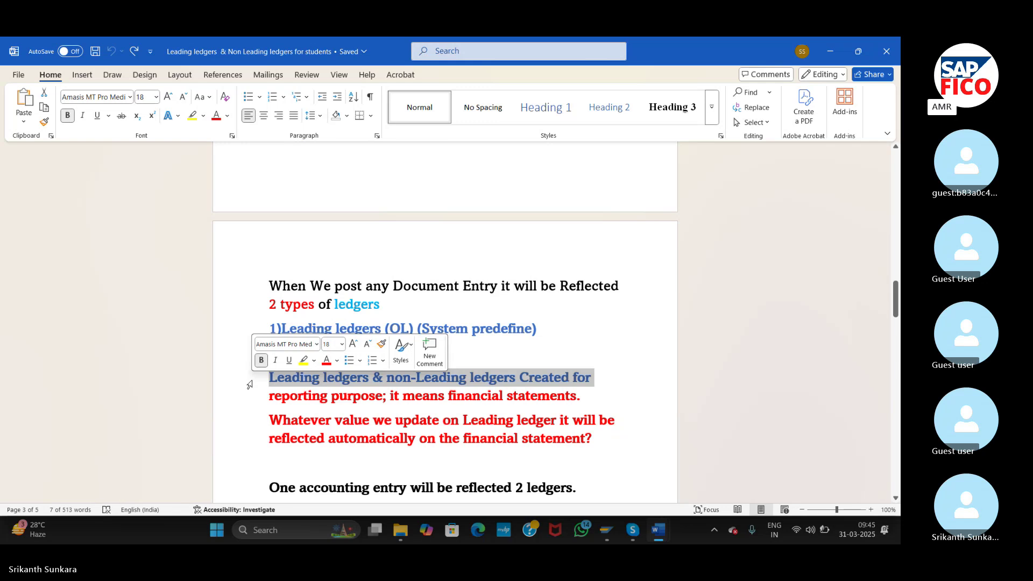
pyautogui.hotkey('shift', 'Down')
pyautogui.hotkey('shift', 'Down')
pyautogui.hotkey('shift', 'Down')
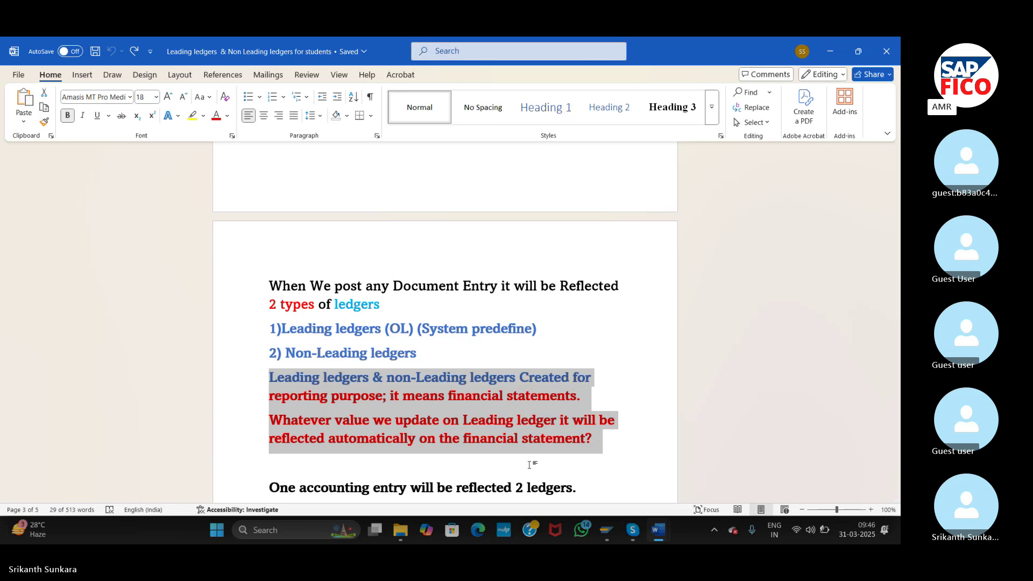
pyautogui.click(530, 464)
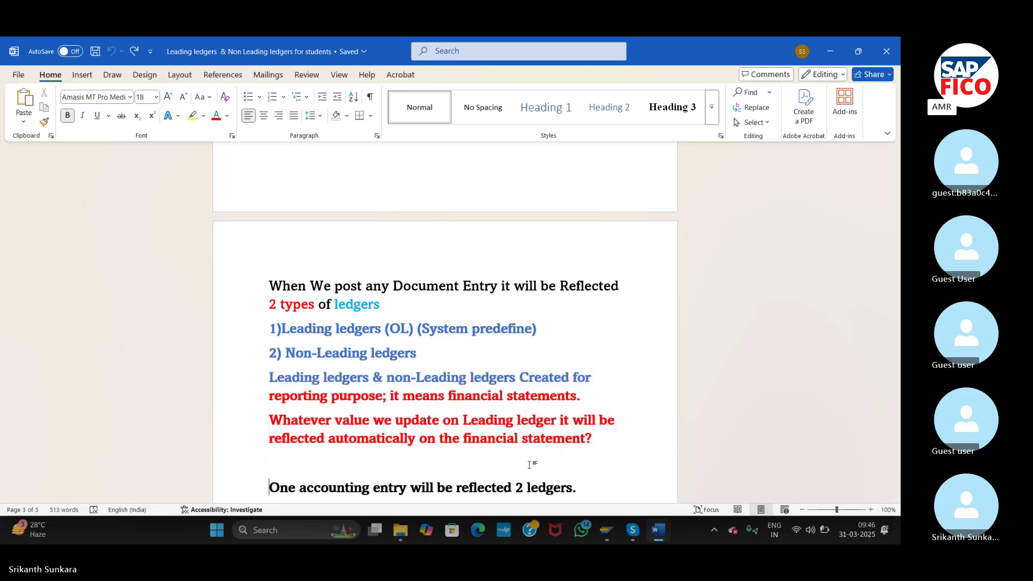
pyautogui.press('Down')
pyautogui.press('Down')
pyautogui.scroll(-2, 530, 464)
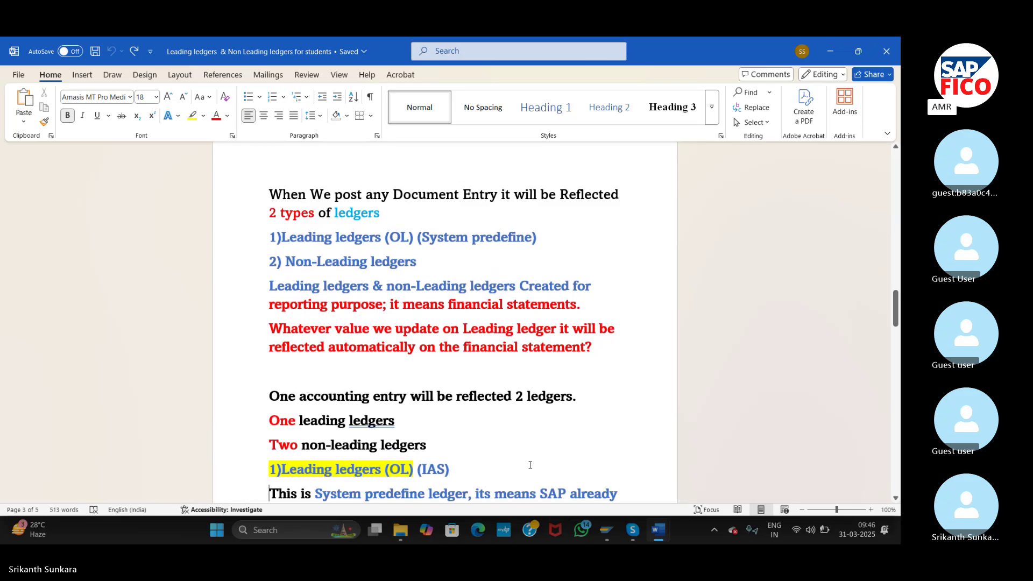
pyautogui.press('Down')
pyautogui.press('Down')
pyautogui.press('Down')
pyautogui.press('Down')
pyautogui.press('Down')
pyautogui.press('Down')
pyautogui.press('Down')
pyautogui.press('Down')
pyautogui.press('Down')
pyautogui.press('Down')
pyautogui.press('Down')
pyautogui.press('Down')
pyautogui.press('Down')
pyautogui.press('Down')
pyautogui.press('Down')
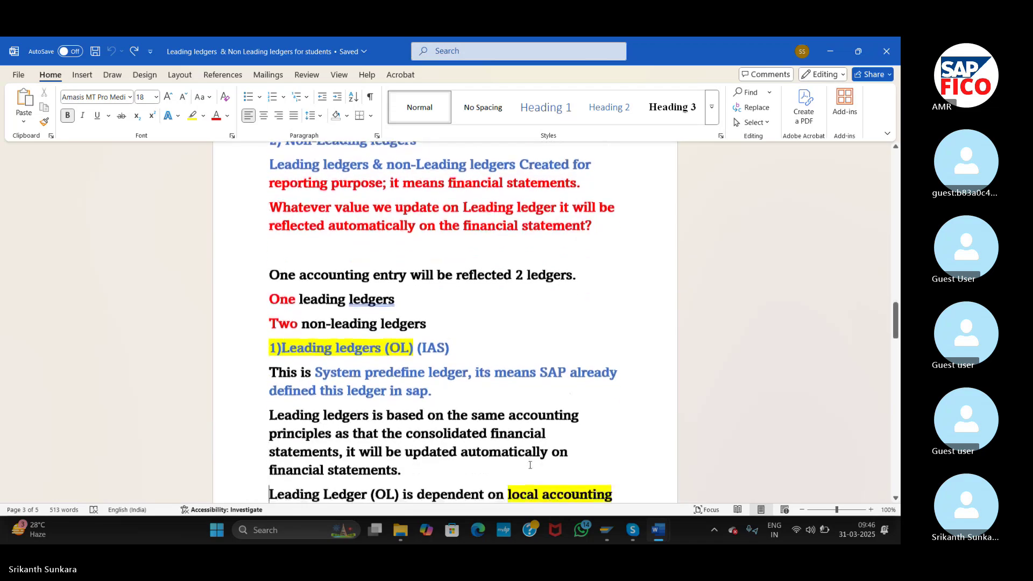
pyautogui.press('Up')
pyautogui.press('Up')
pyautogui.press('Up')
pyautogui.press('Up')
pyautogui.press('Up')
pyautogui.press('Up')
pyautogui.press('Up')
pyautogui.press('Up')
pyautogui.press('Up')
pyautogui.press('Up')
pyautogui.press('Up')
pyautogui.press('Up')
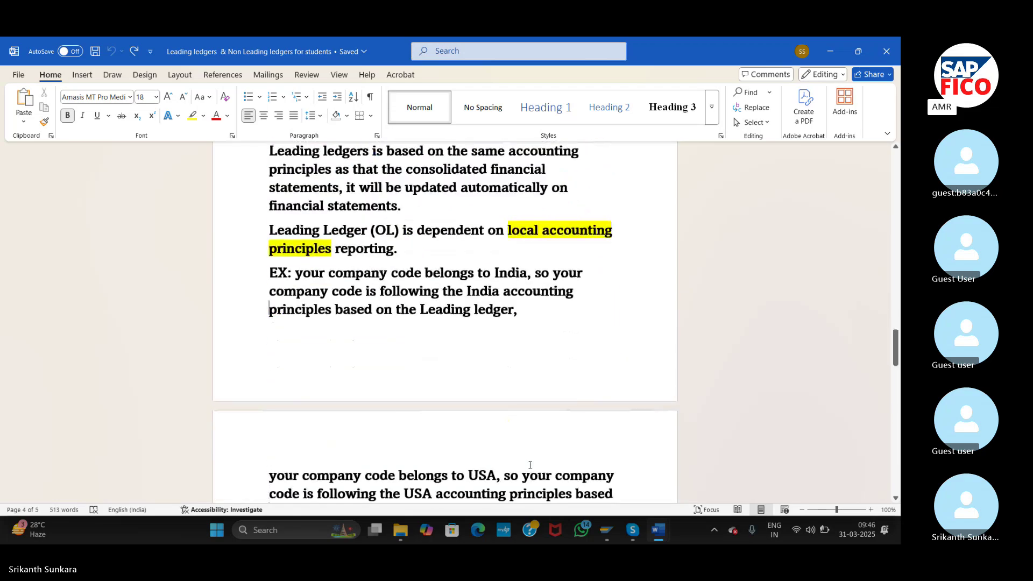
pyautogui.press('Up')
pyautogui.press('Up')
pyautogui.press('Up')
pyautogui.press('Up')
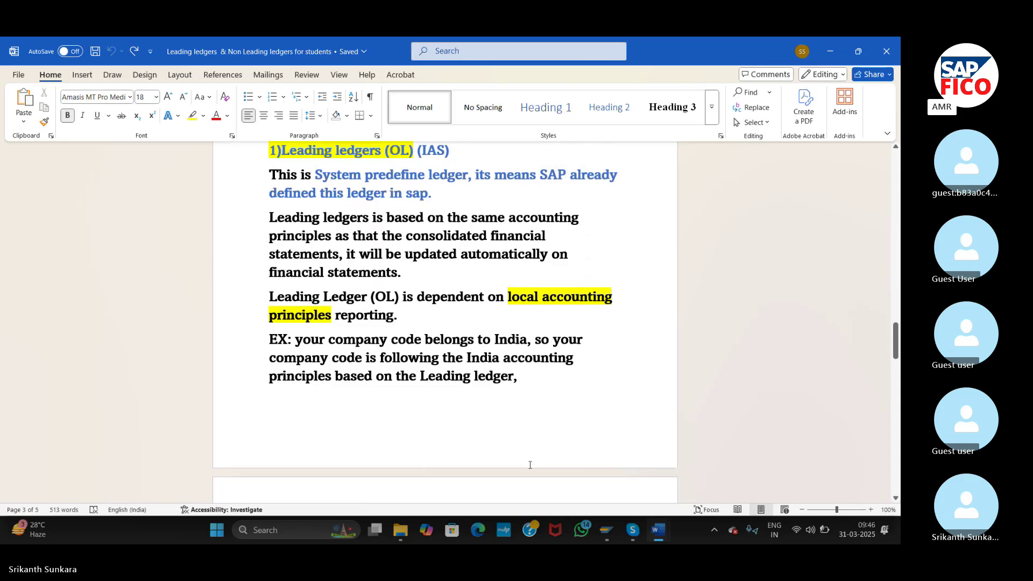
pyautogui.press('Up')
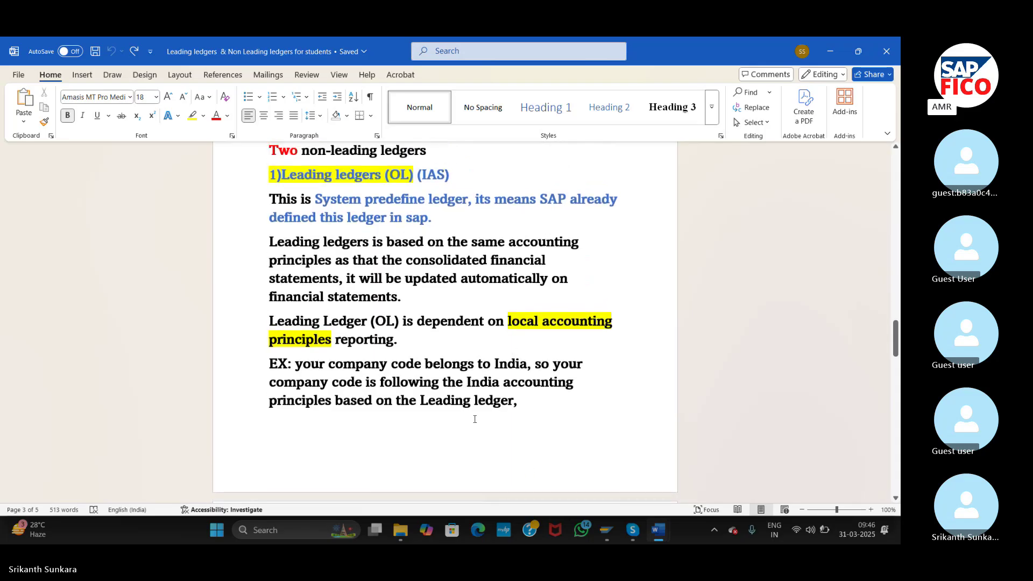
pyautogui.click(246, 178)
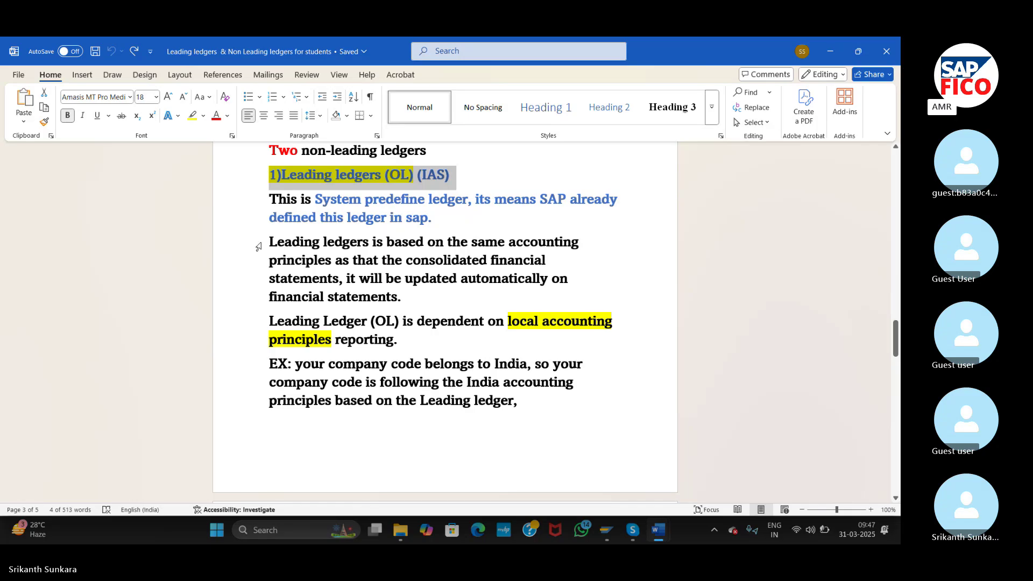
# - Select the two leading ledger explanation paragraphs and the India company code example
pyautogui.moveTo(269, 243); pyautogui.dragTo(365, 355)
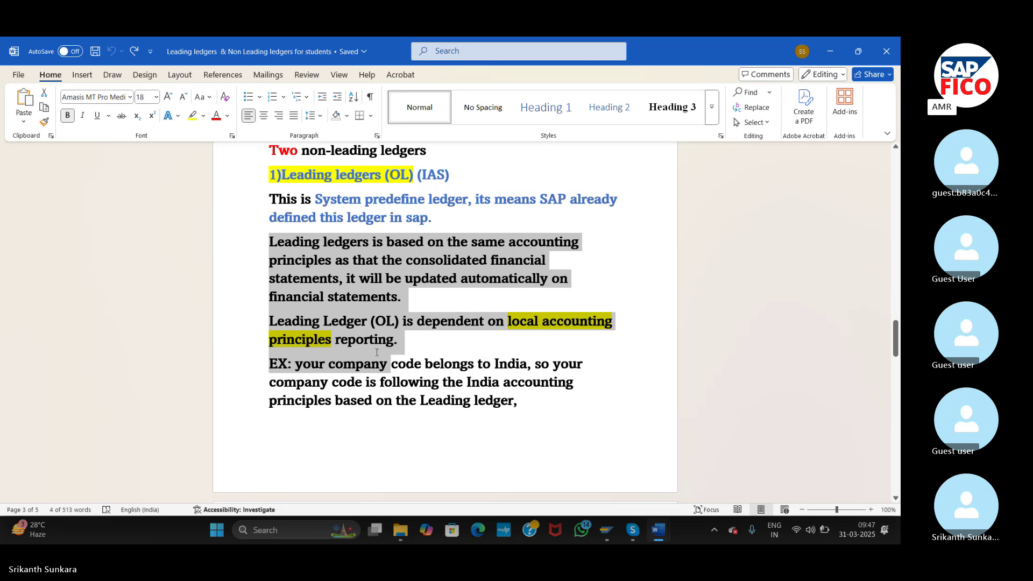
pyautogui.moveTo(377, 352); pyautogui.dragTo(410, 339)
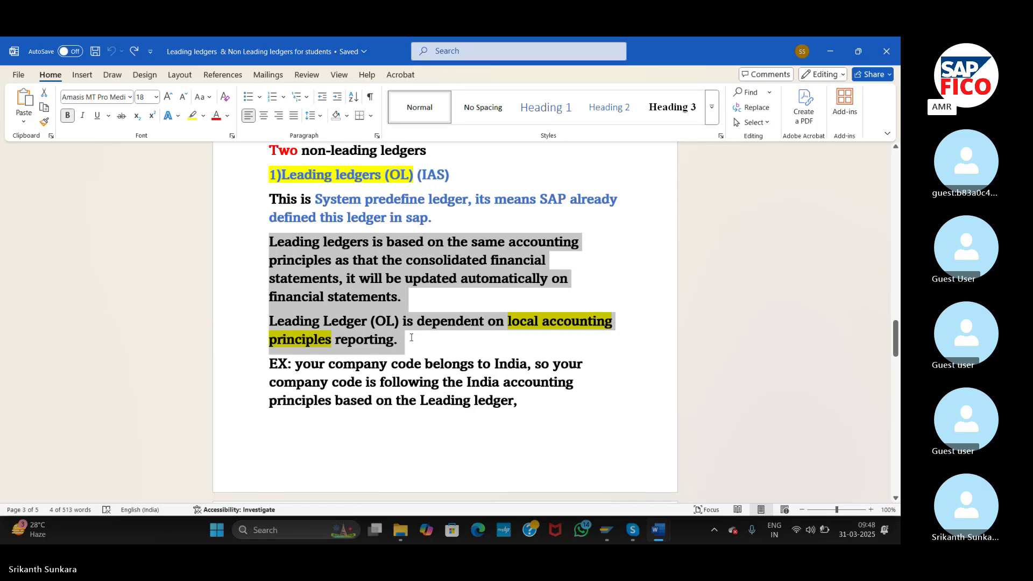
pyautogui.moveTo(411, 338); pyautogui.dragTo(411, 337)
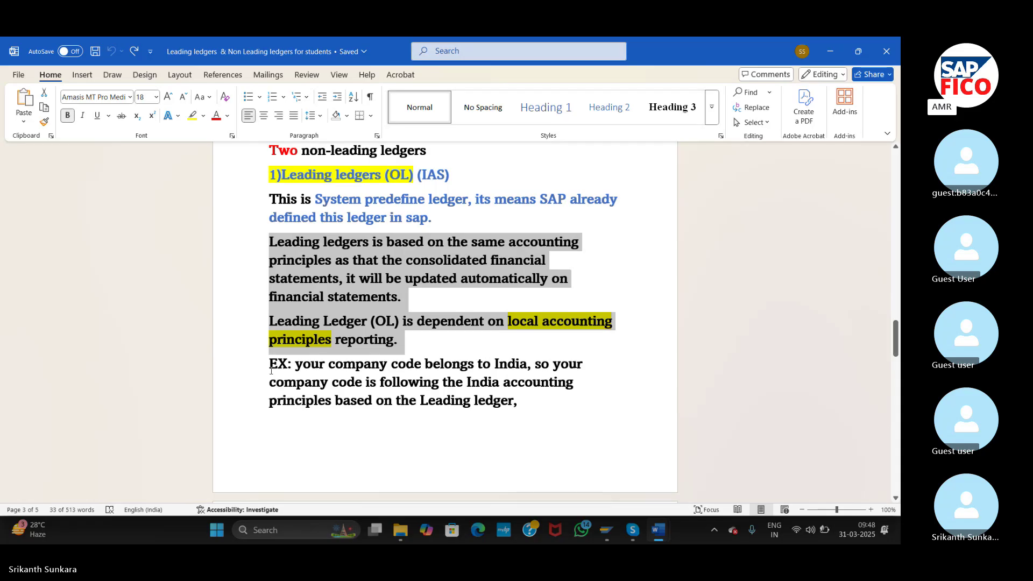
pyautogui.moveTo(271, 371); pyautogui.dragTo(530, 389)
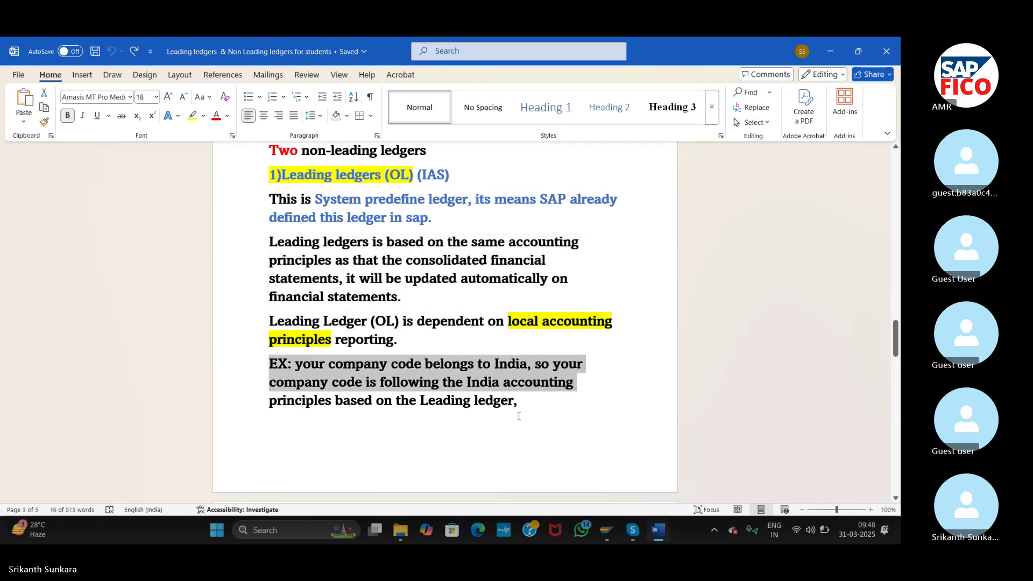
pyautogui.click(519, 416)
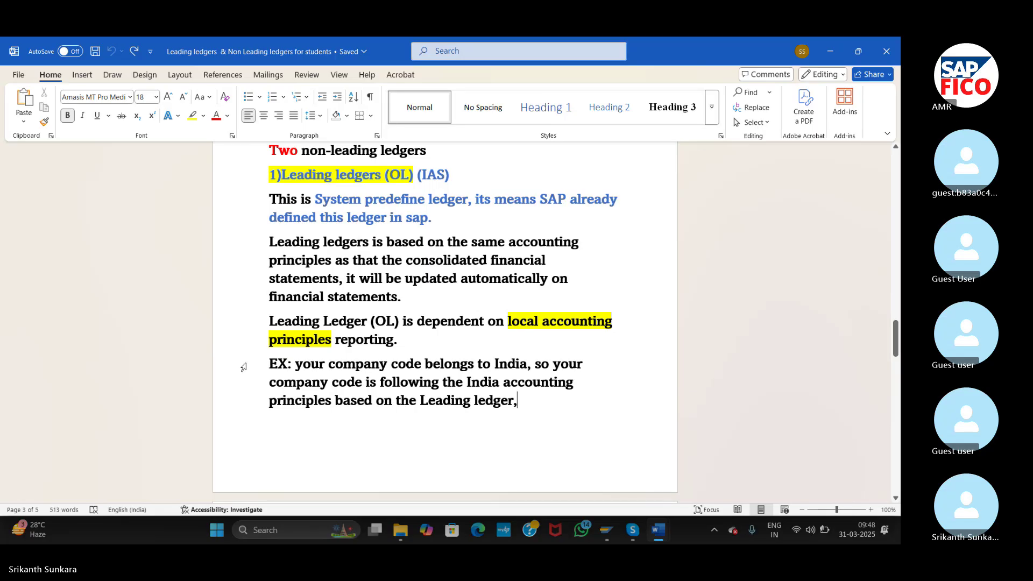
# - Scroll to page 4 and select the whole USA example paragraph
pyautogui.hotkey('shift', 'Down')
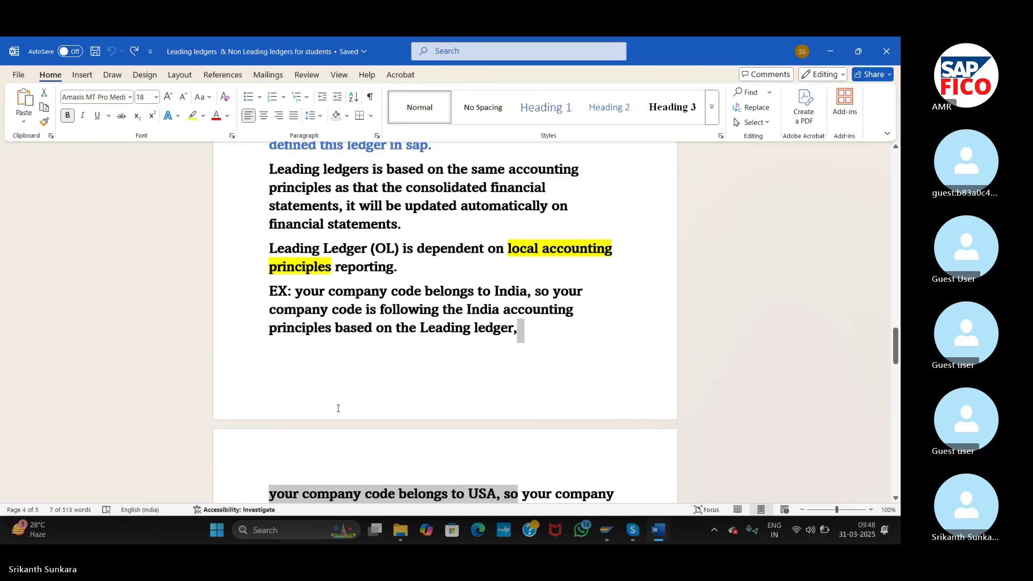
pyautogui.click(336, 408)
pyautogui.scroll(-1, 337, 407)
pyautogui.press('Down')
pyautogui.press('Down')
pyautogui.press('Down')
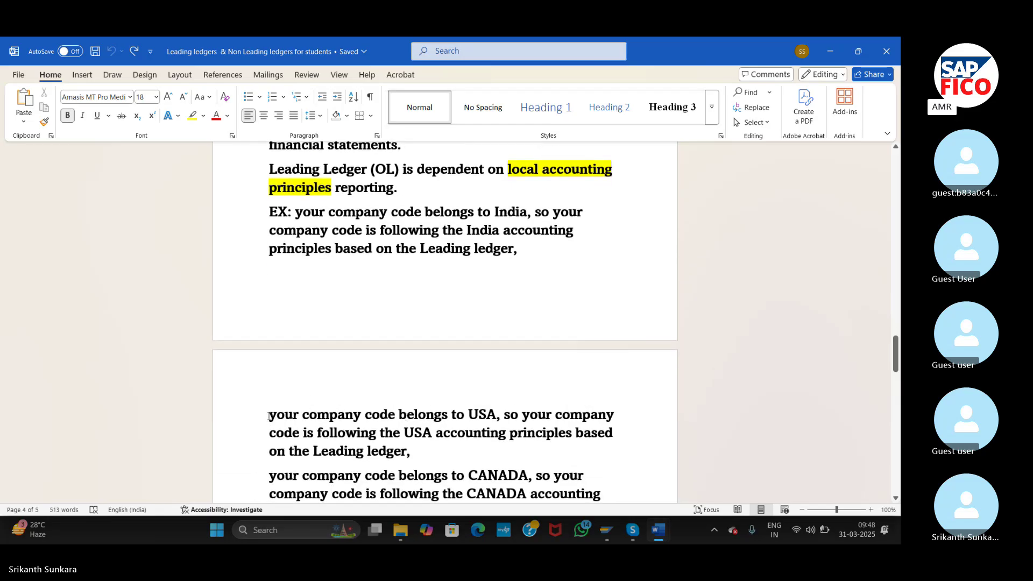
pyautogui.moveTo(269, 417); pyautogui.dragTo(422, 456)
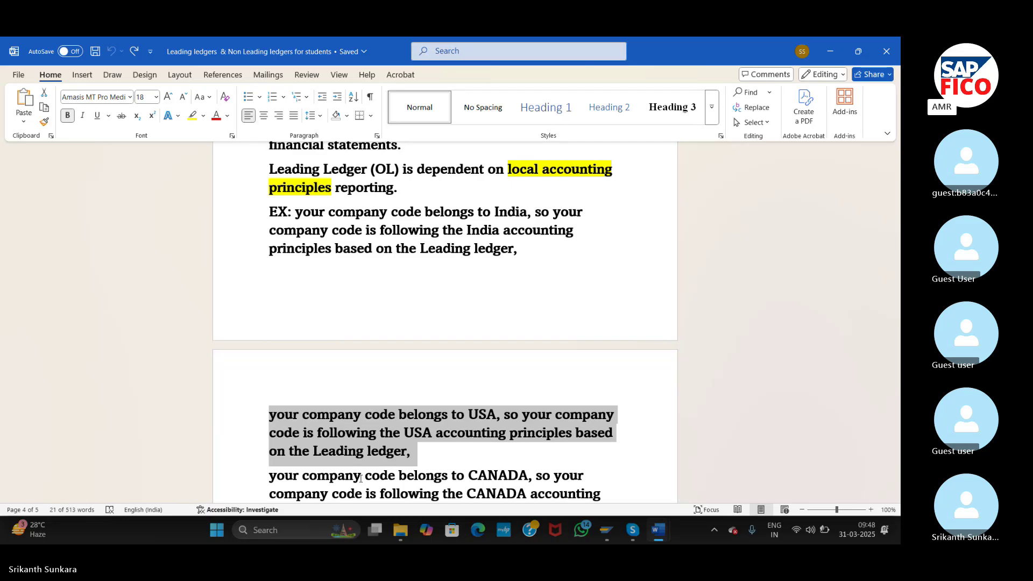
# - Select the whole CANADA example paragraph, then deselect it
pyautogui.click(258, 480)
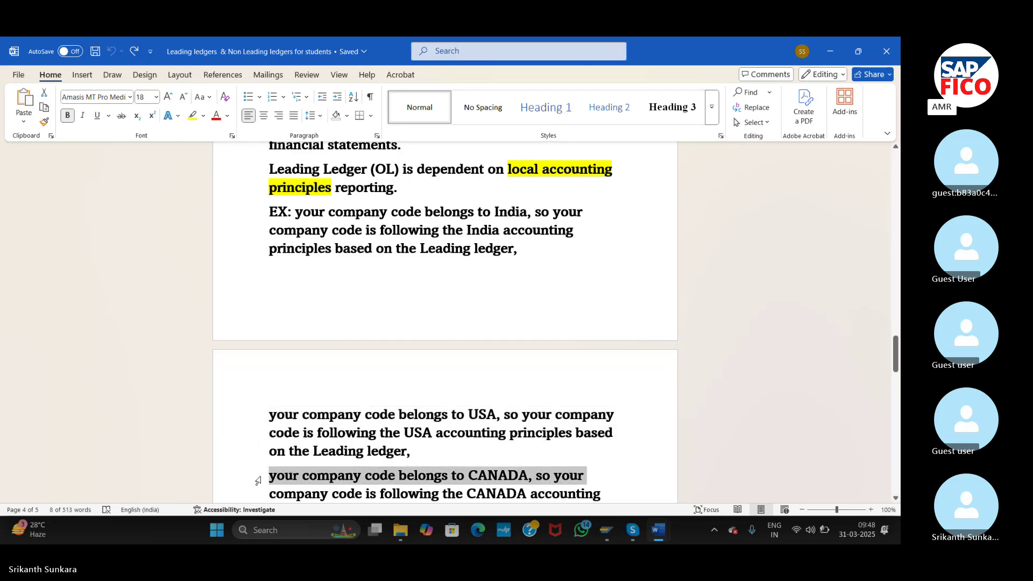
pyautogui.click(258, 480)
pyautogui.scroll(-4, 255, 473)
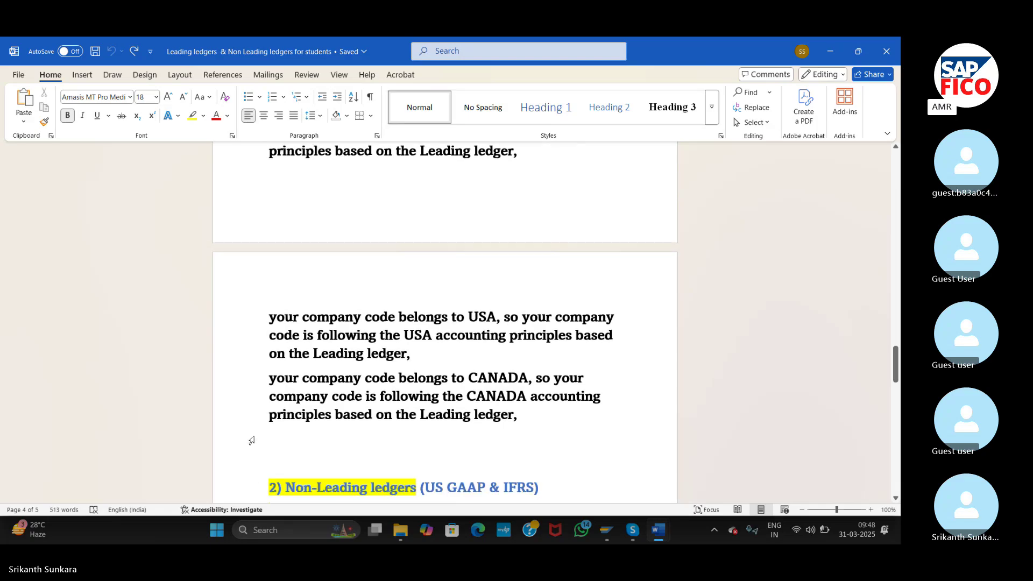
pyautogui.moveTo(268, 380); pyautogui.dragTo(526, 425)
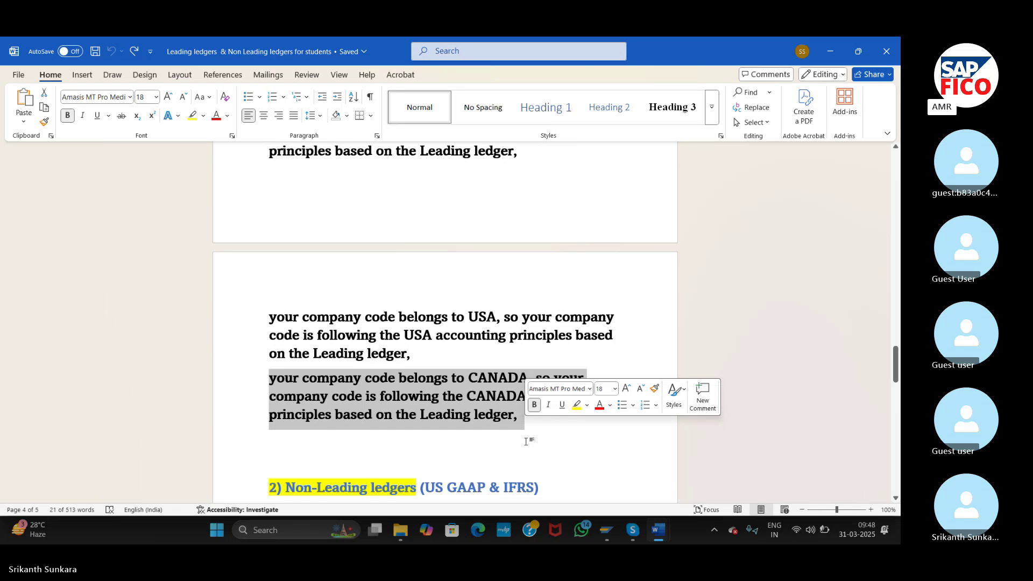
pyautogui.click(405, 449)
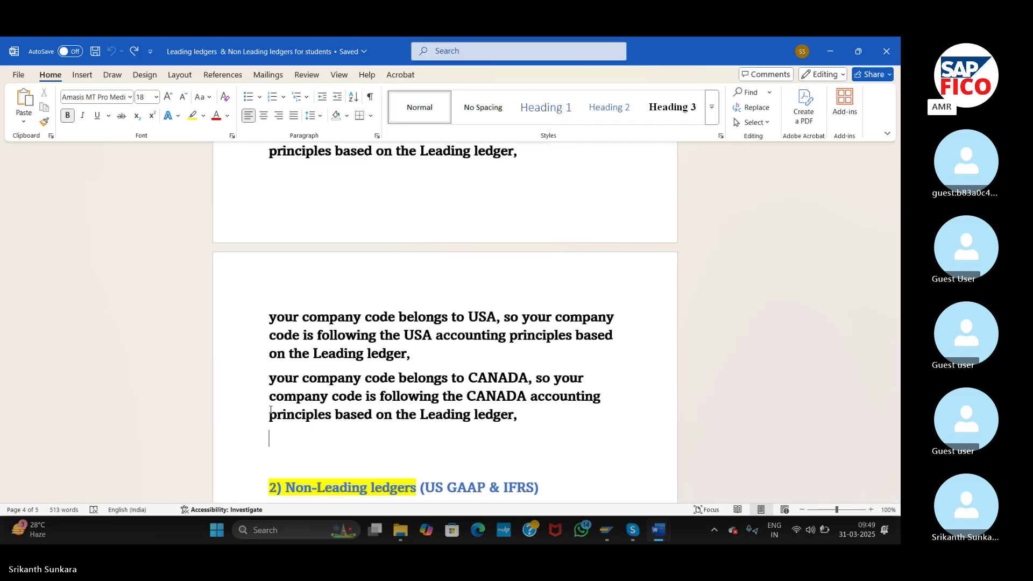
# - Scroll to the Non-Leading ledgers notes and select the parallel ledgers through US GAAP & IFRS paragraphs
pyautogui.scroll(-1, 271, 410)
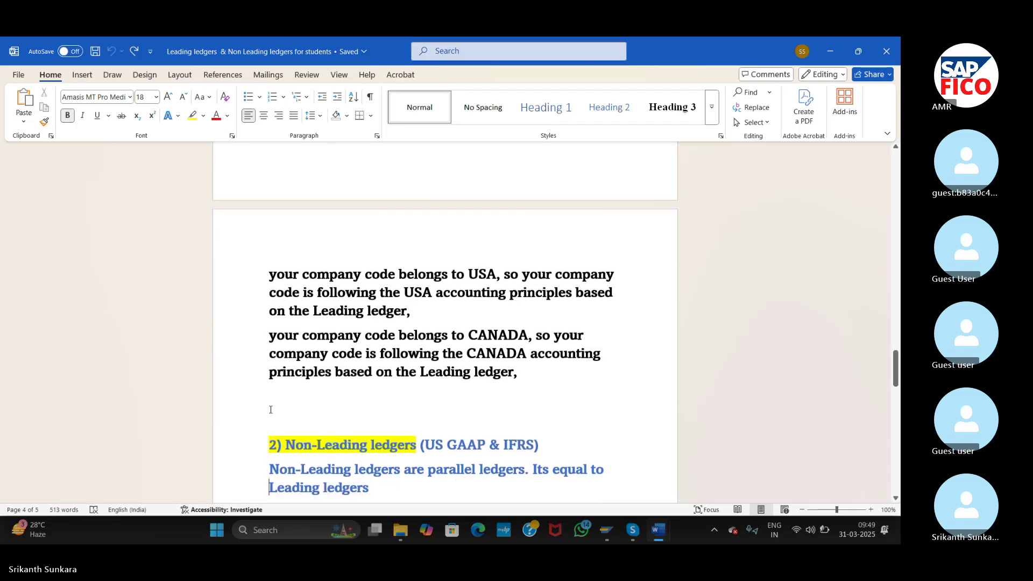
pyautogui.scroll(-1, 271, 410)
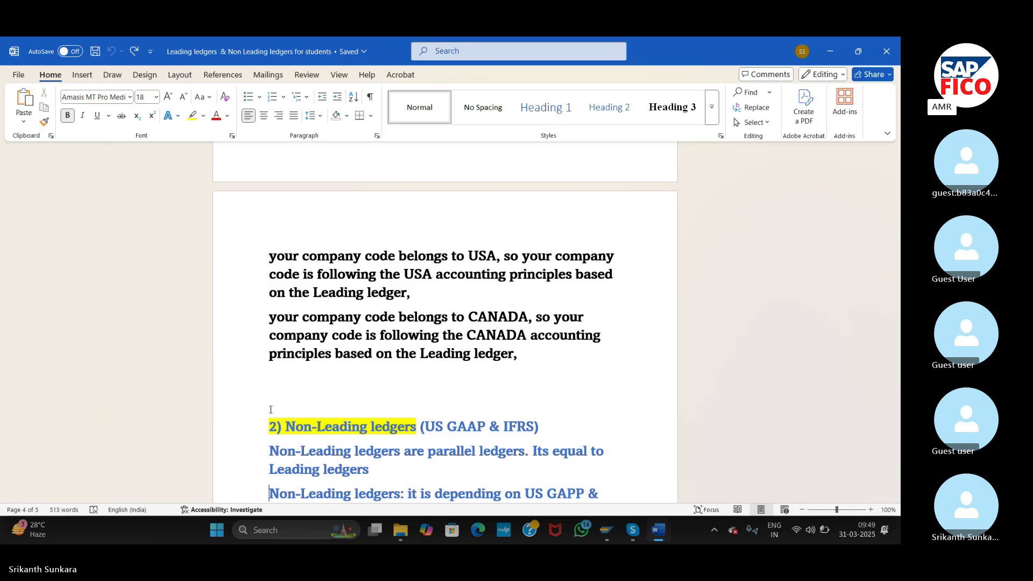
pyautogui.scroll(-1, 271, 410)
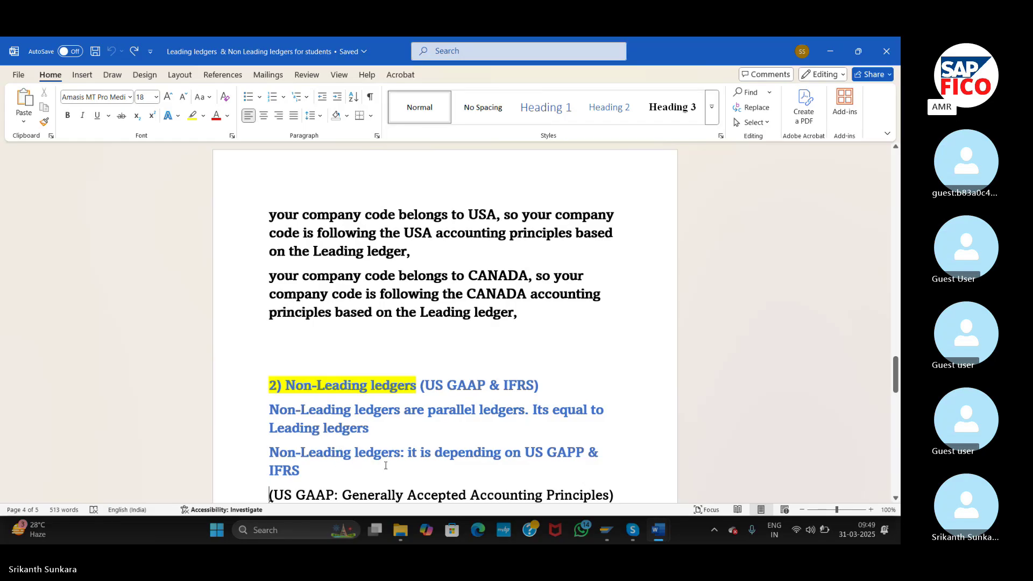
pyautogui.doubleClick(249, 418)
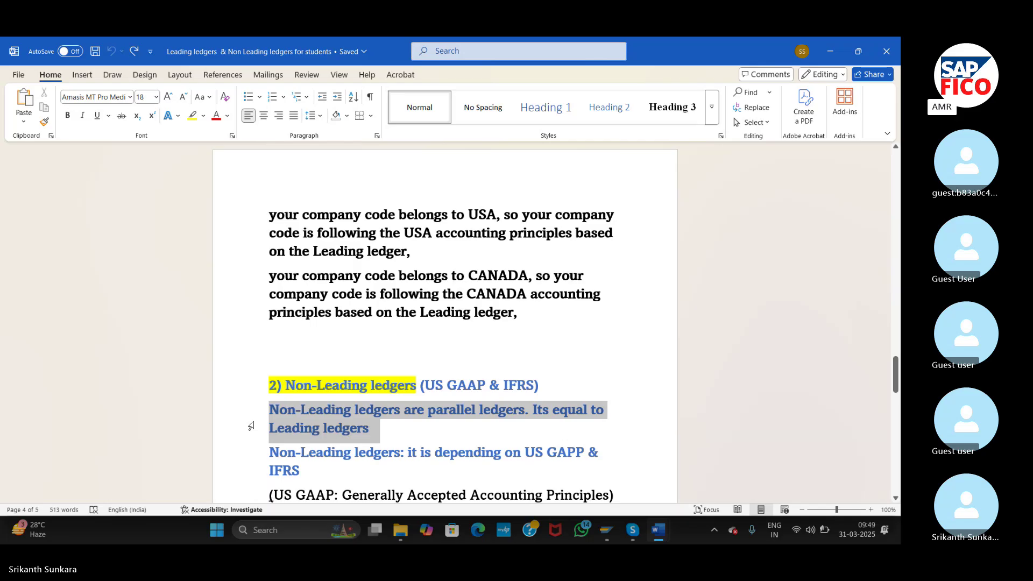
pyautogui.moveTo(251, 426); pyautogui.dragTo(253, 473)
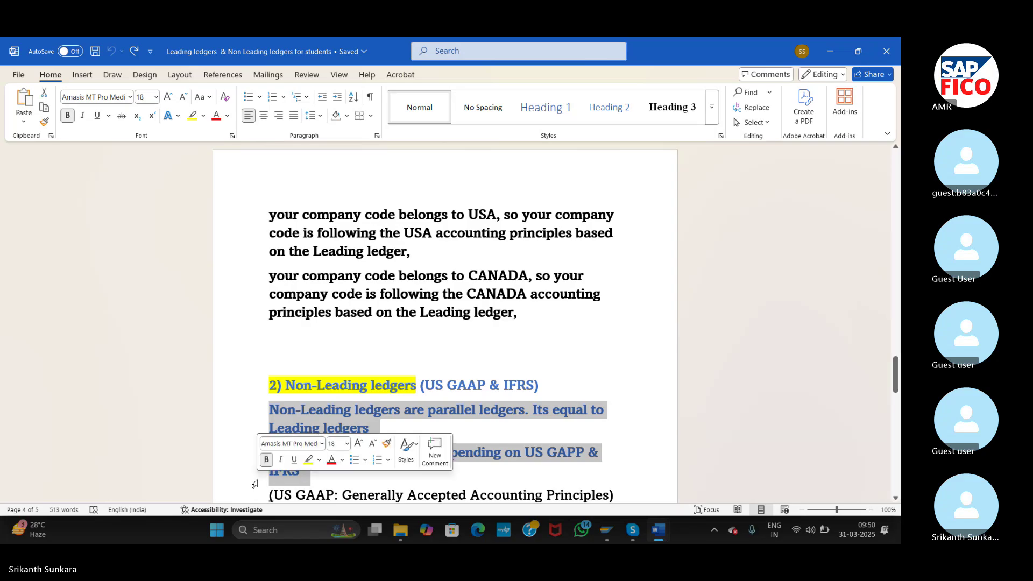
# - Clear the selection and move down until Configuration items 4 and 5 show
pyautogui.click(255, 484)
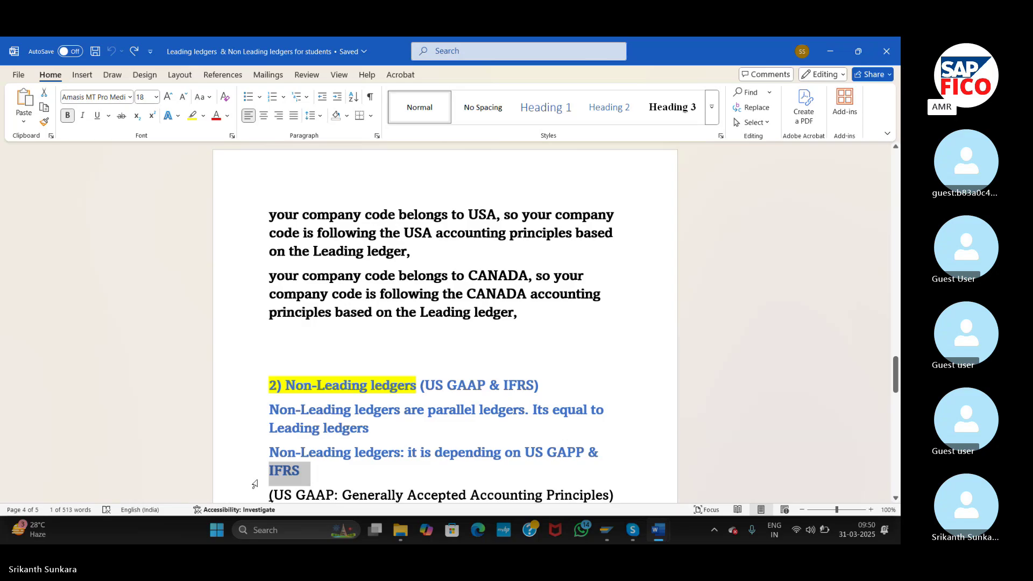
pyautogui.press('Down')
pyautogui.press('Down')
pyautogui.press('Down')
pyautogui.press('Down')
pyautogui.press('Down')
pyautogui.press('Down')
pyautogui.press('Down')
pyautogui.press('Down')
pyautogui.press('Down')
pyautogui.press('Down')
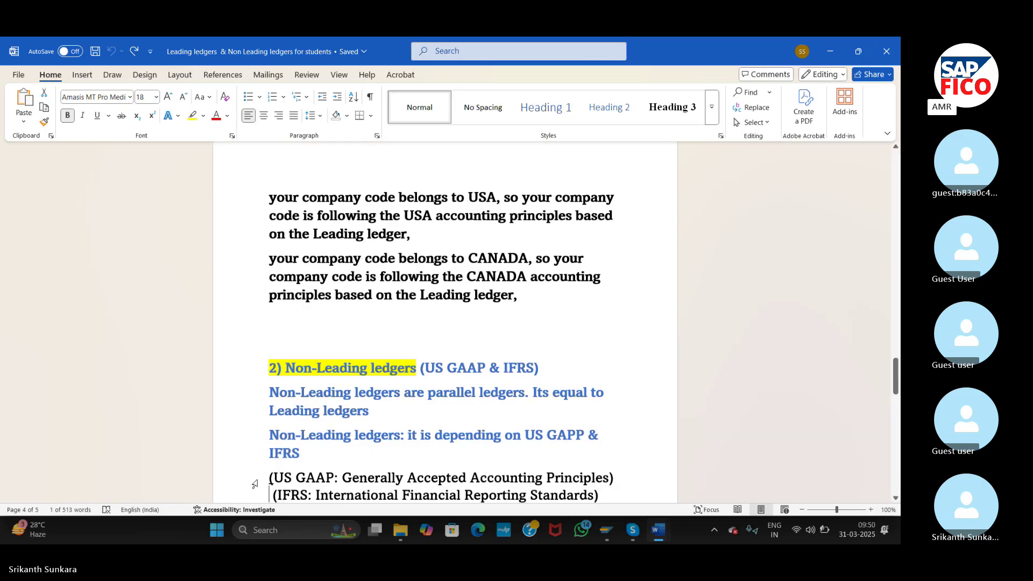
pyautogui.press('Down')
pyautogui.press('Down')
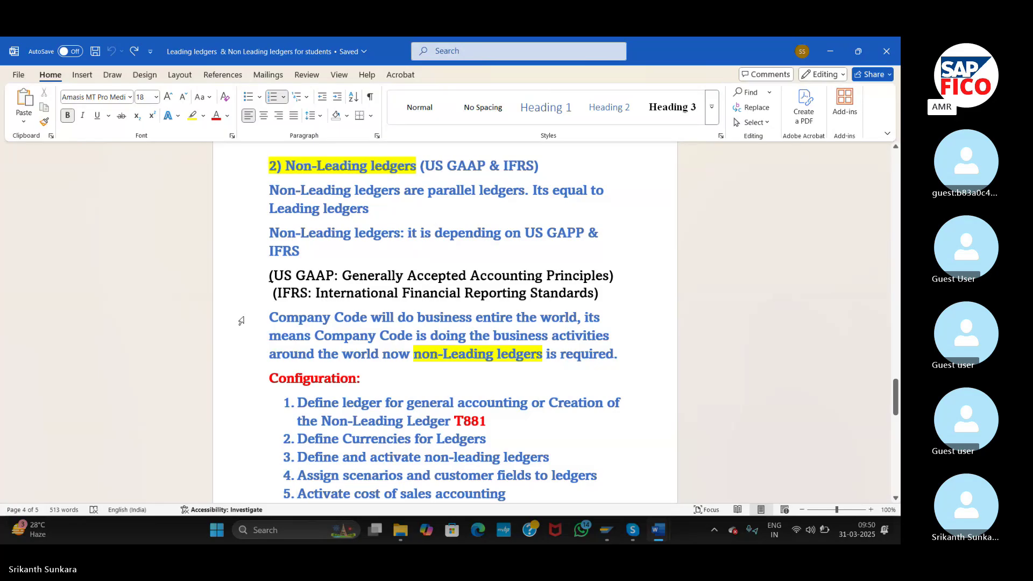
pyautogui.moveTo(242, 321); pyautogui.dragTo(245, 353)
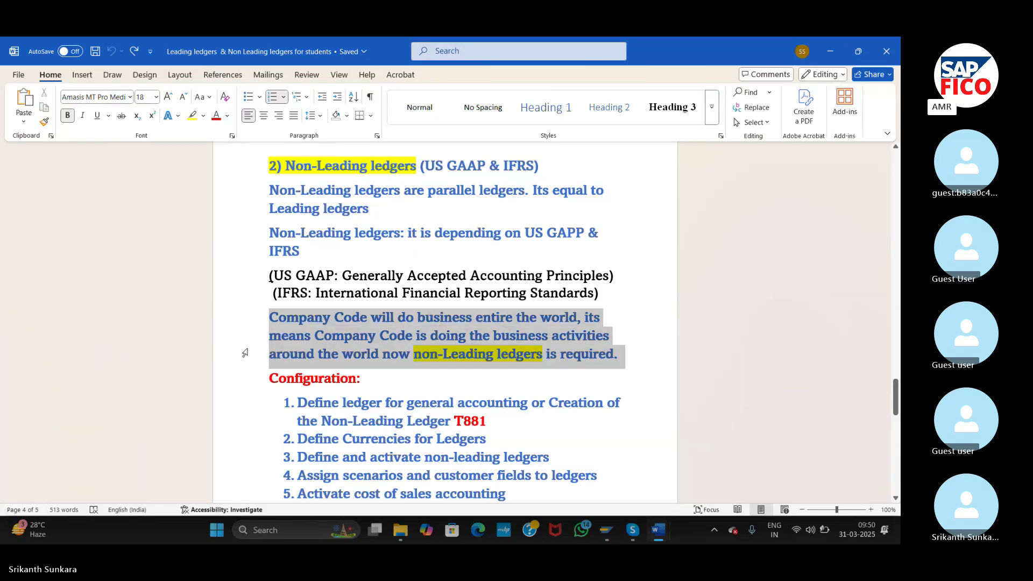
pyautogui.click(230, 373)
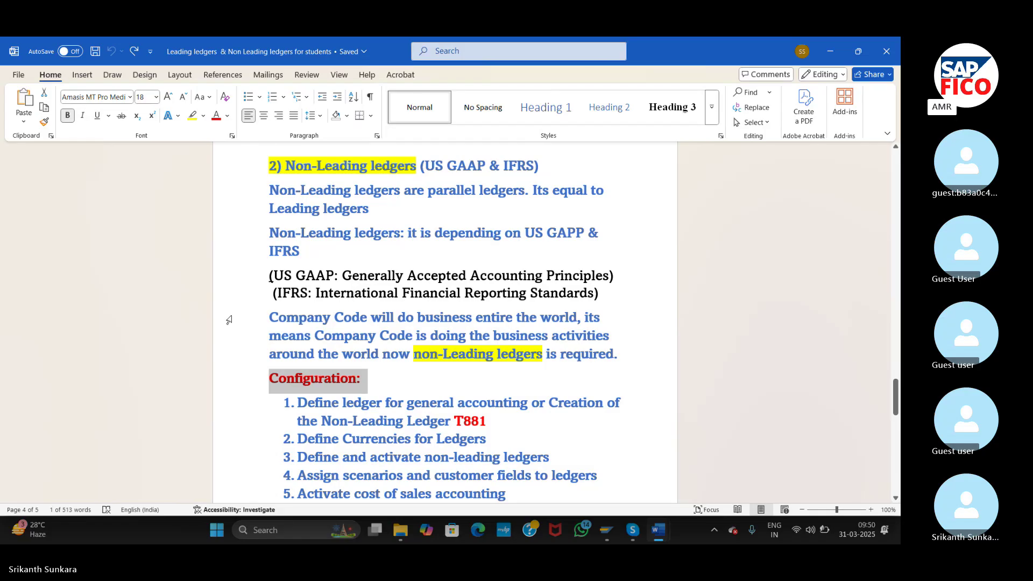
pyautogui.moveTo(246, 322); pyautogui.dragTo(693, 336)
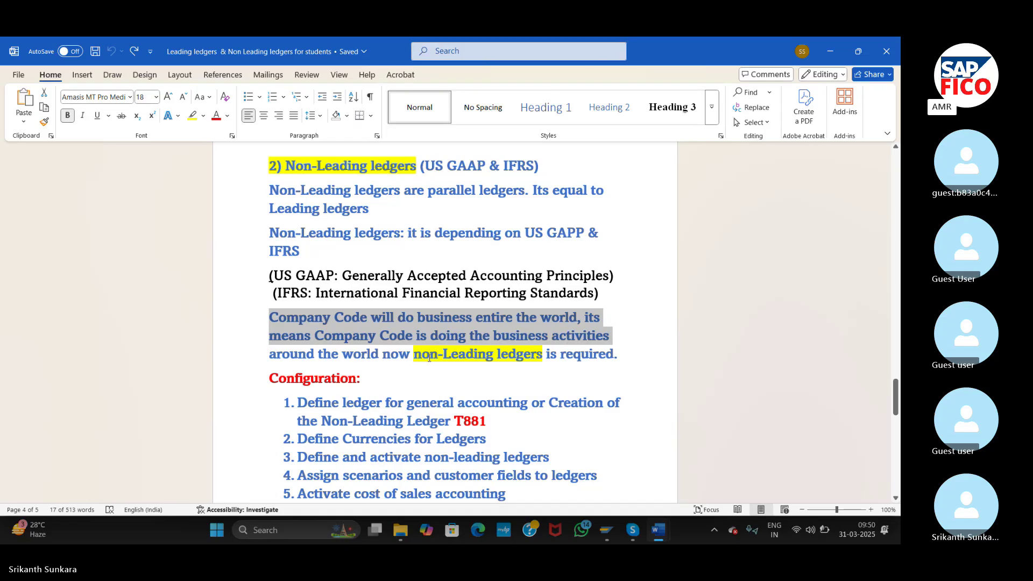
pyautogui.click(430, 356)
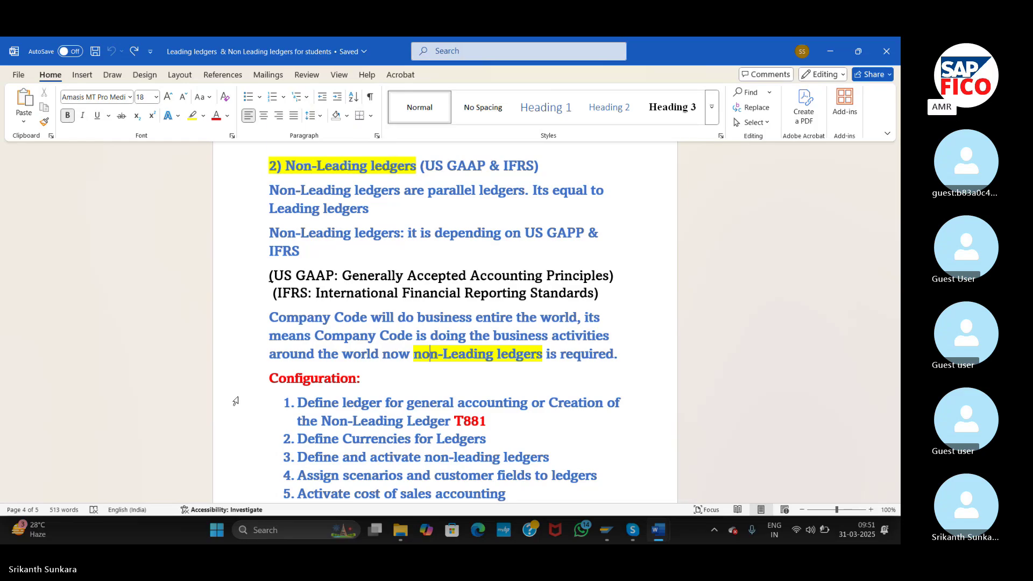
pyautogui.doubleClick(247, 288)
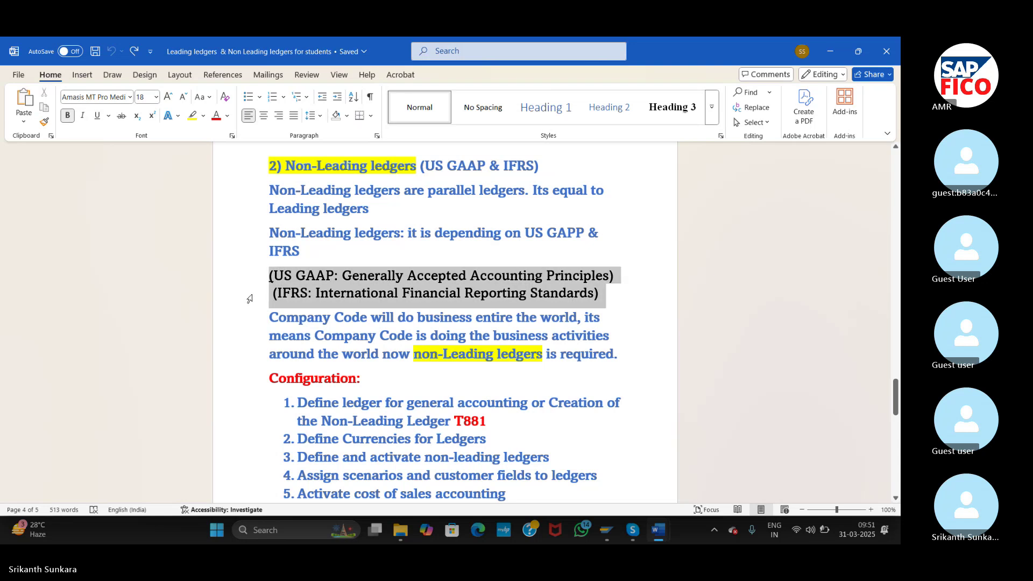
pyautogui.moveTo(240, 308)
pyautogui.mouseDown()
pyautogui.moveTo(252, 330)
pyautogui.moveTo(251, 305)
pyautogui.mouseUp()
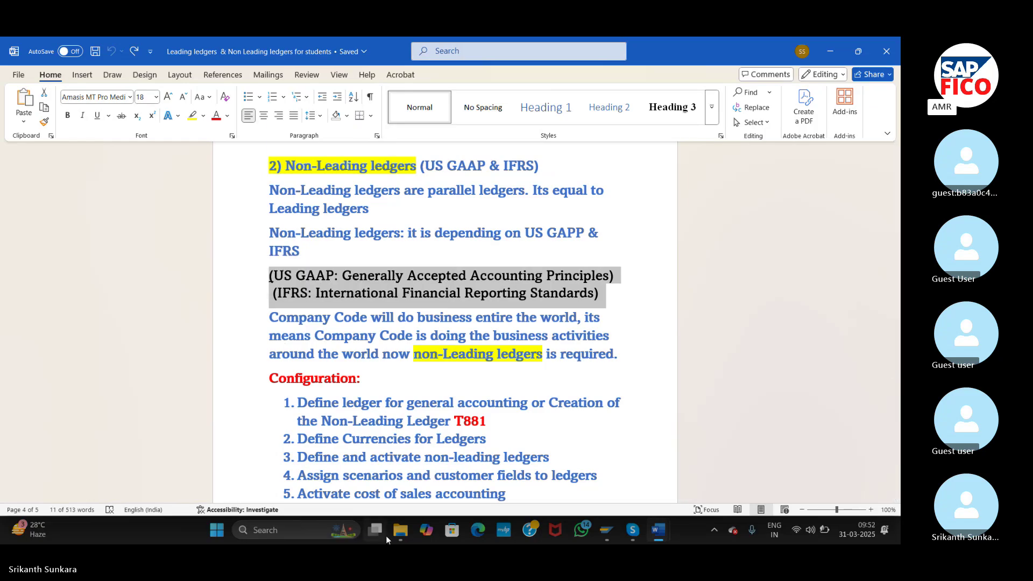
pyautogui.moveTo(383, 533)
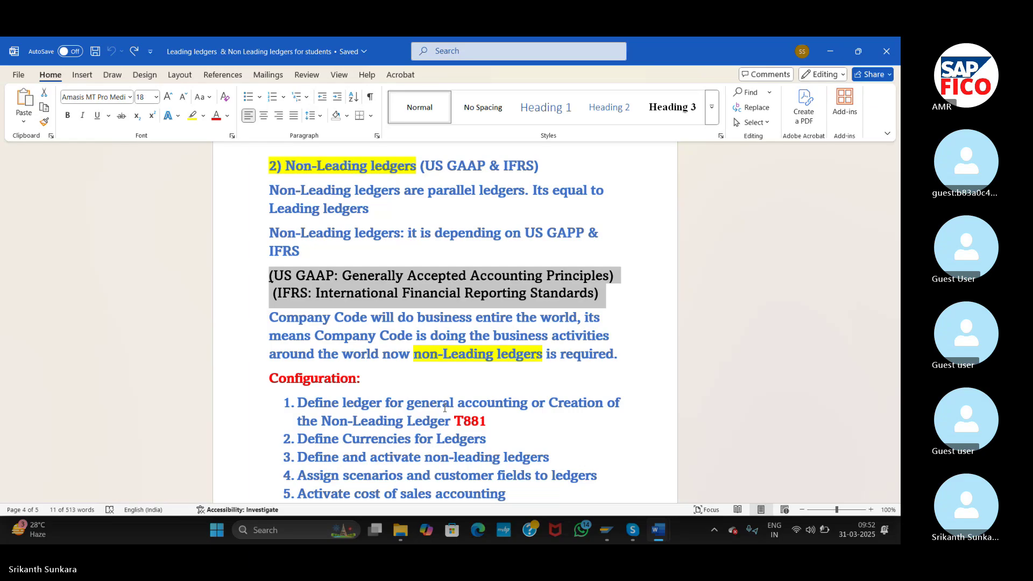
# - Back in SAP, leave the company code screen with /n and dismiss the connection error
pyautogui.moveTo(608, 537)
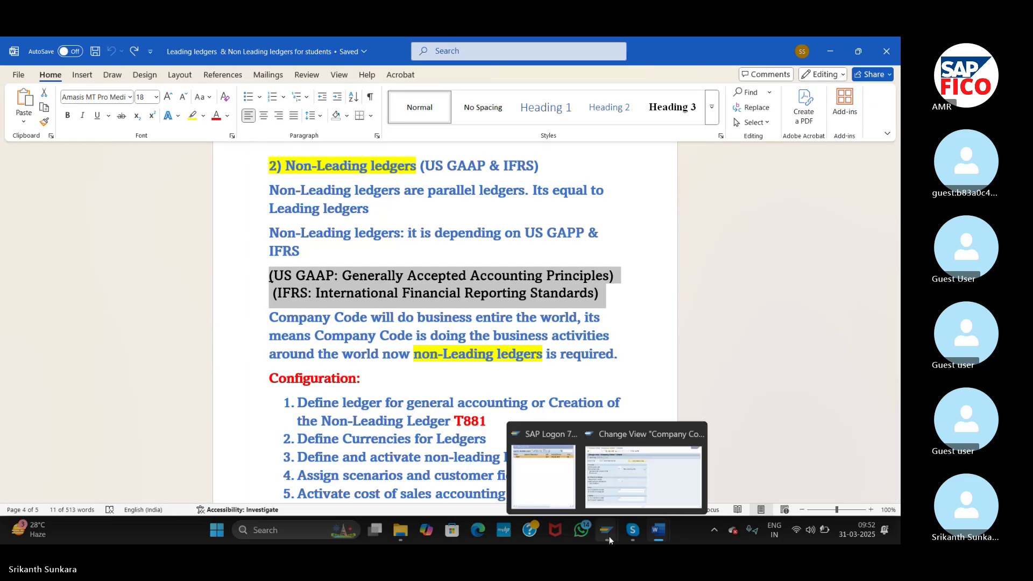
pyautogui.click(624, 490)
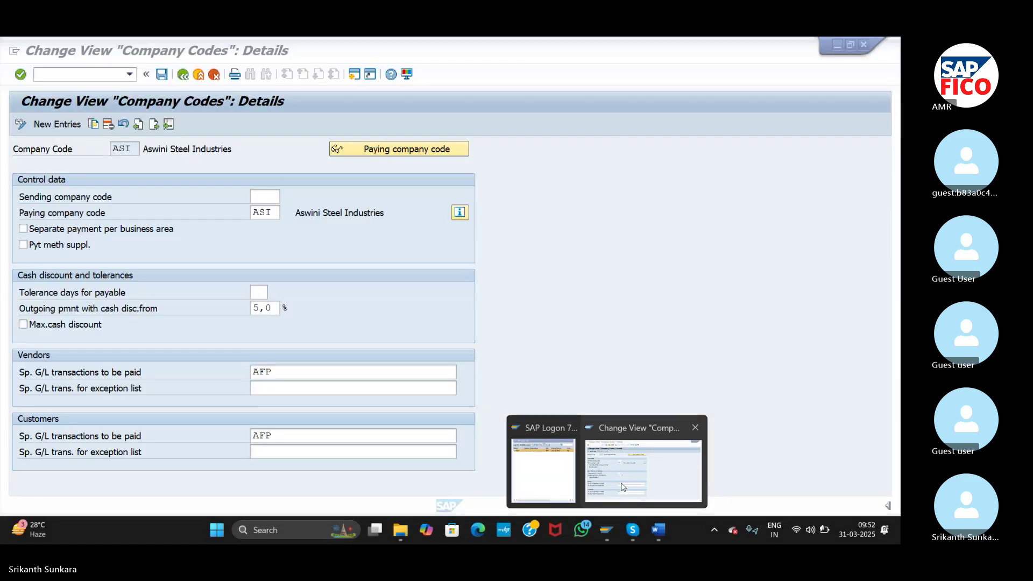
pyautogui.click(97, 76)
pyautogui.write('/n')
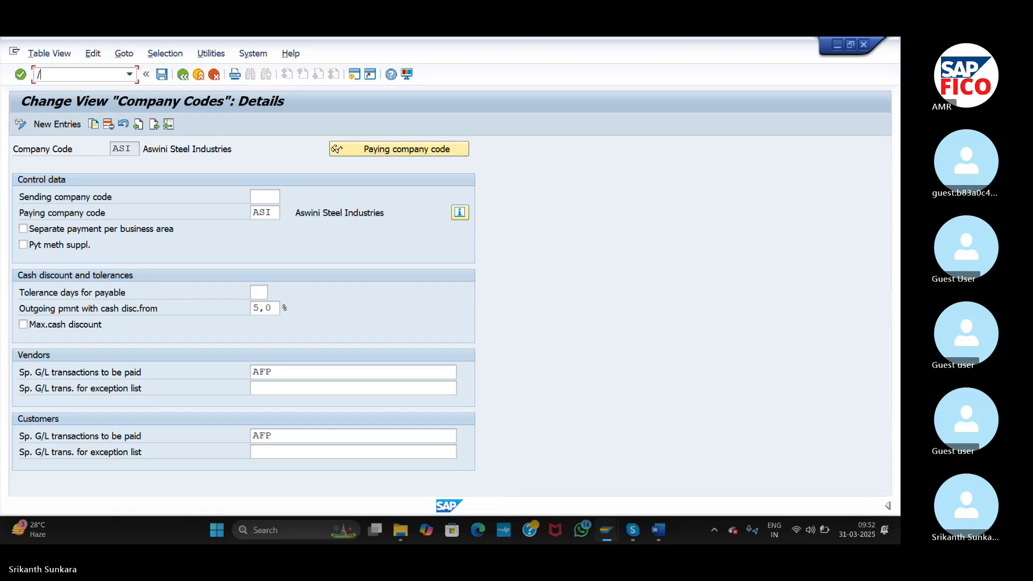
pyautogui.press('Return')
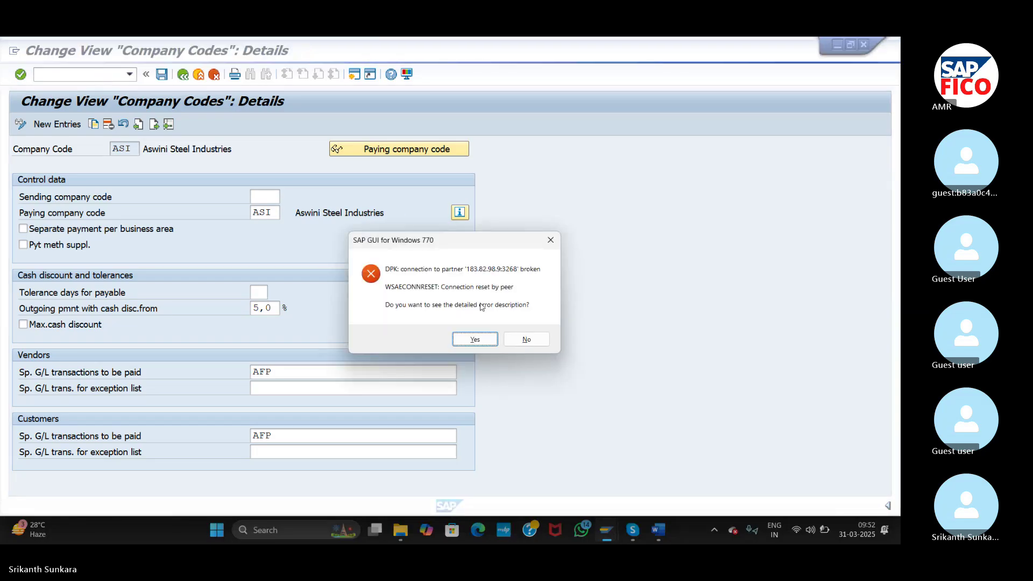
pyautogui.click(525, 340)
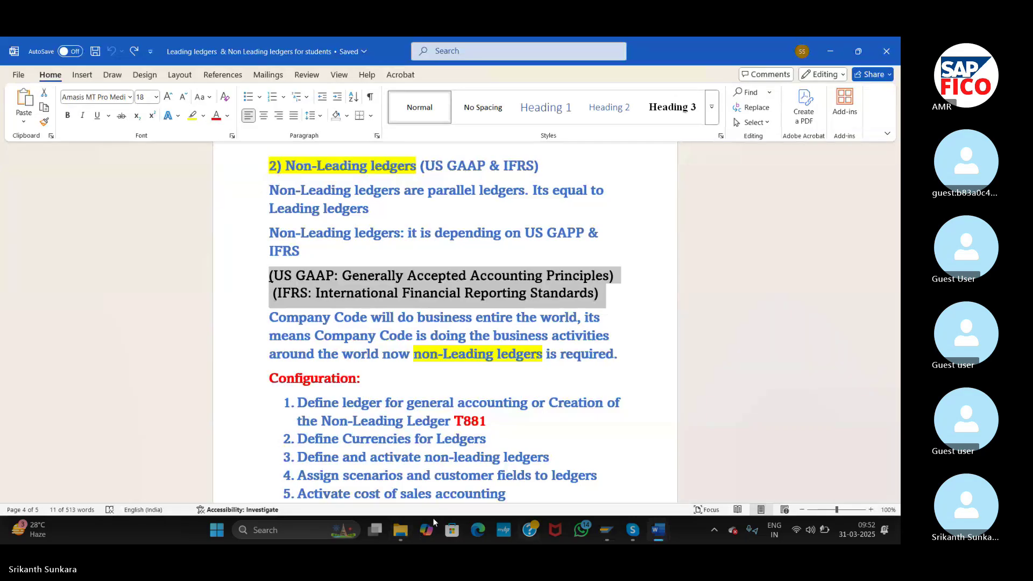
# - Relaunch the TEST system from SAP Logon, enter the user's password, and continue, ending other logons
pyautogui.click(271, 533)
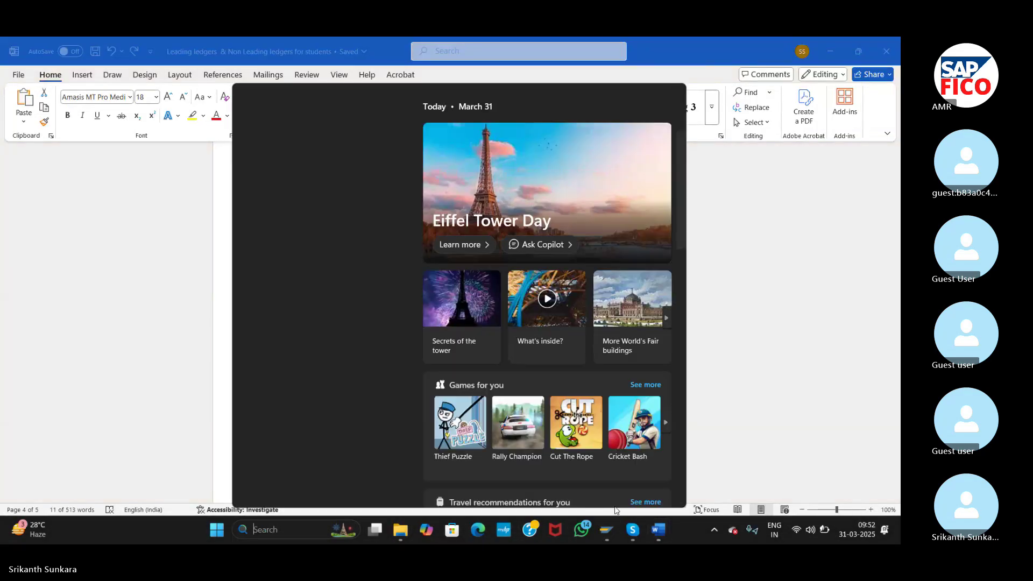
pyautogui.click(615, 529)
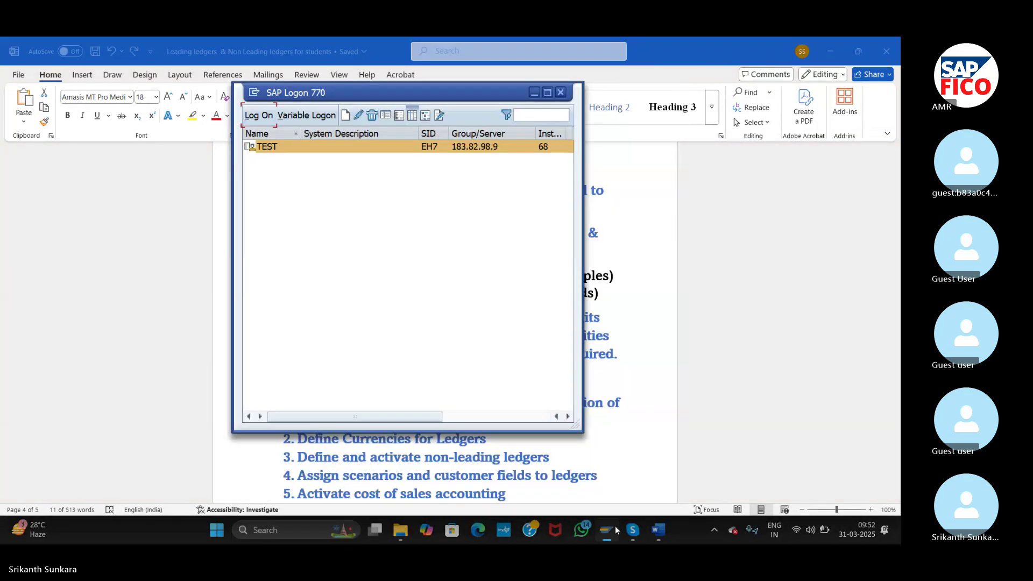
pyautogui.click(271, 116)
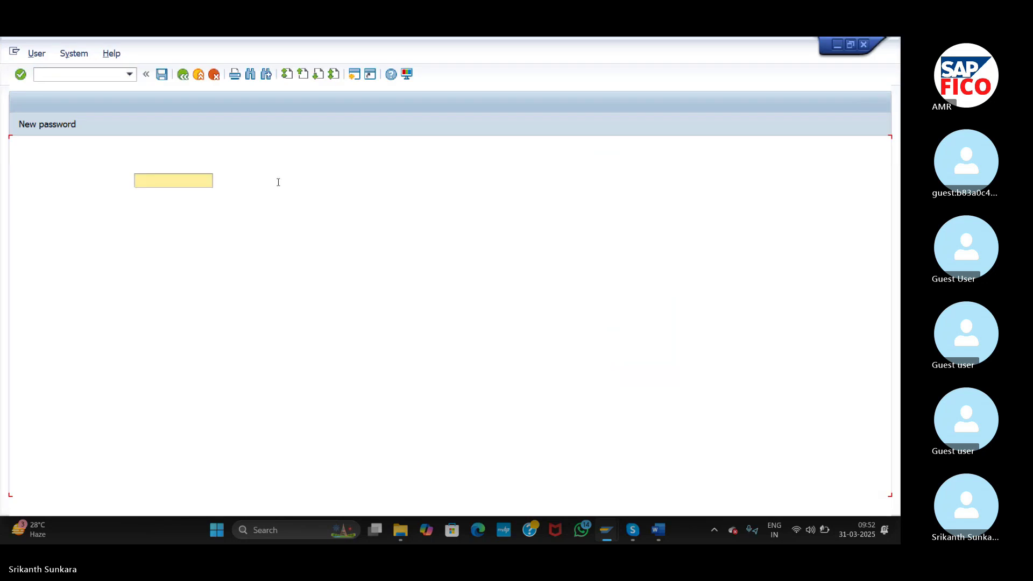
pyautogui.write('68')
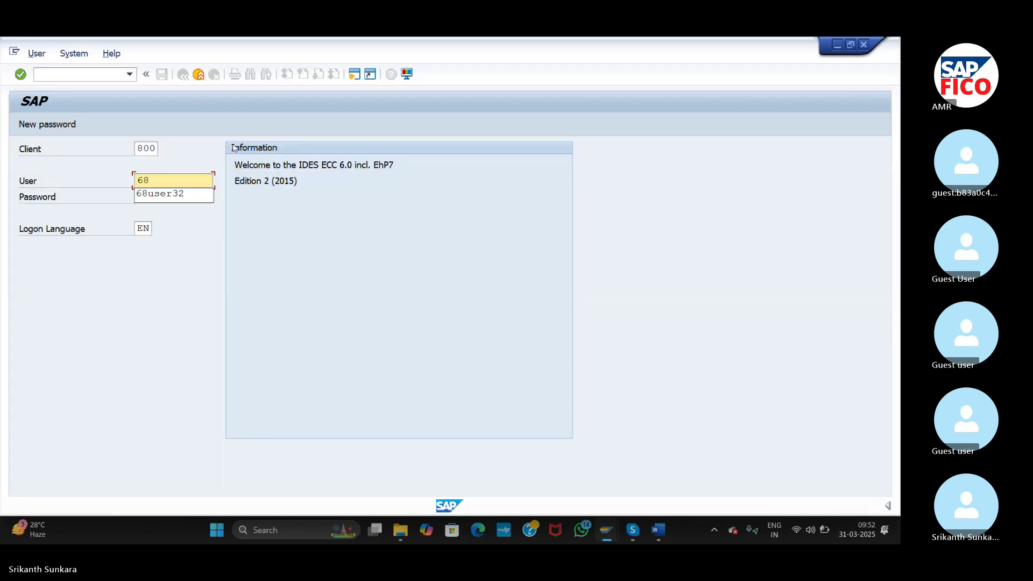
pyautogui.click(183, 195)
pyautogui.click(156, 198)
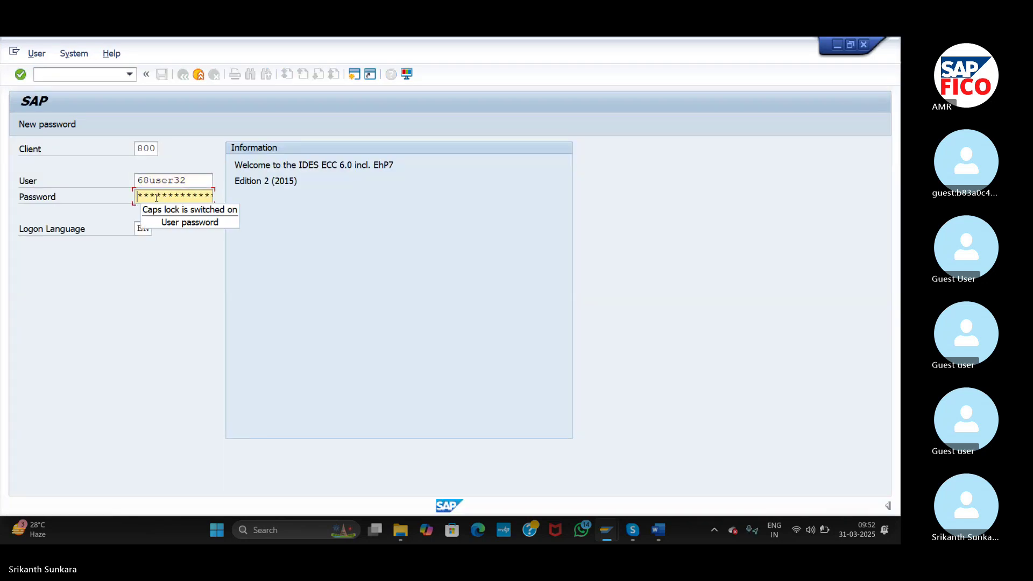
pyautogui.write('*')
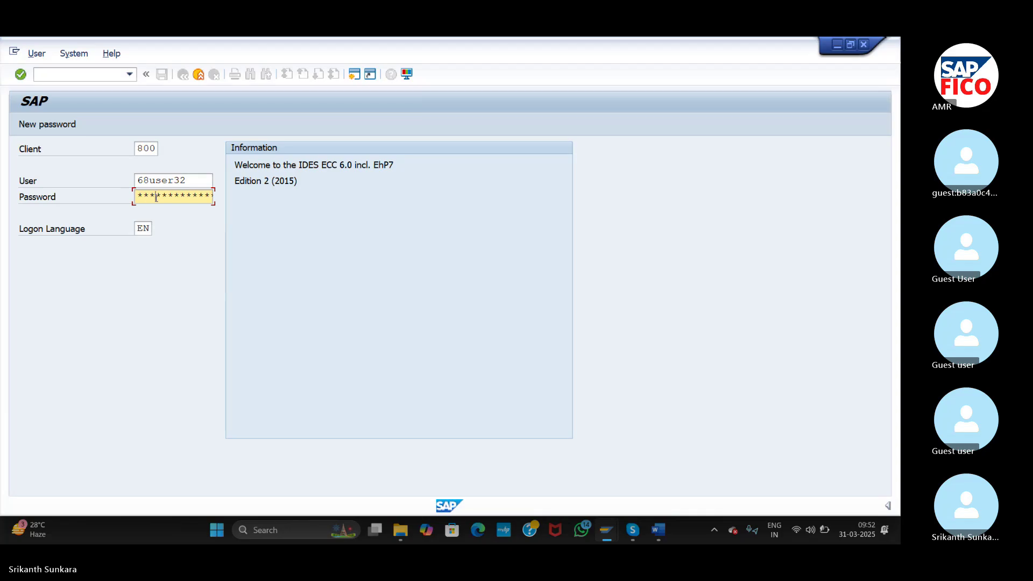
pyautogui.write('****')
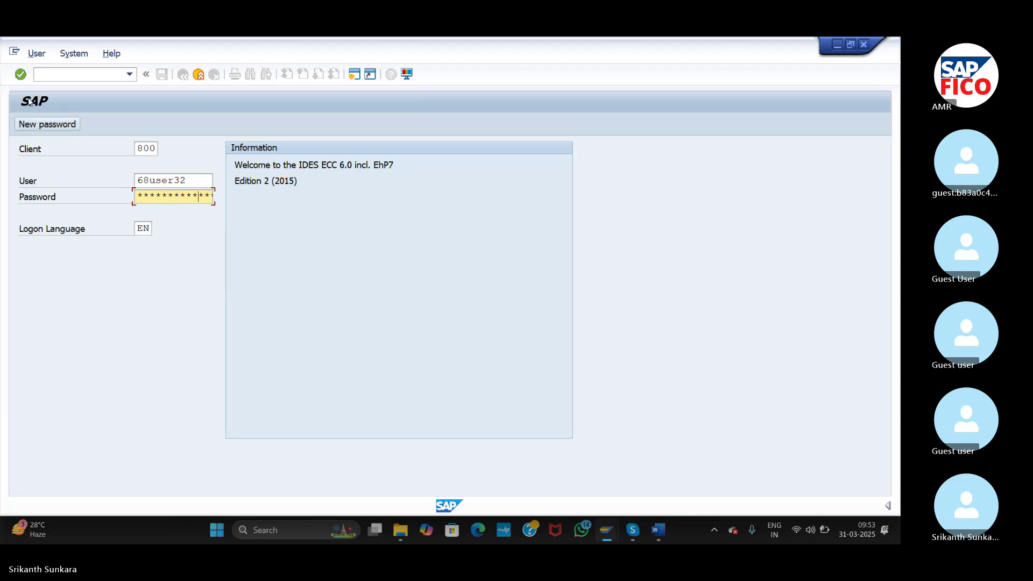
pyautogui.click(20, 76)
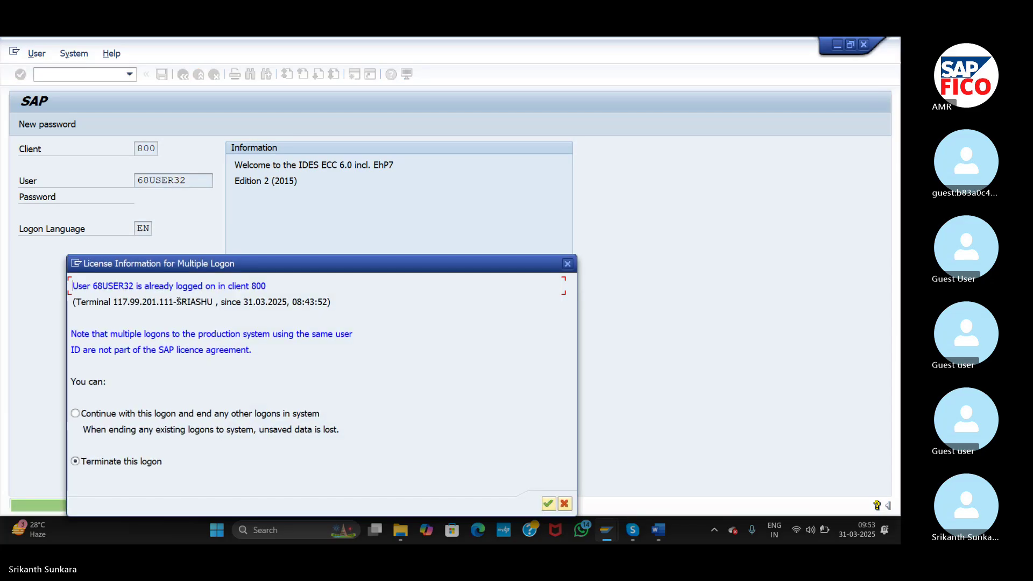
pyautogui.click(75, 413)
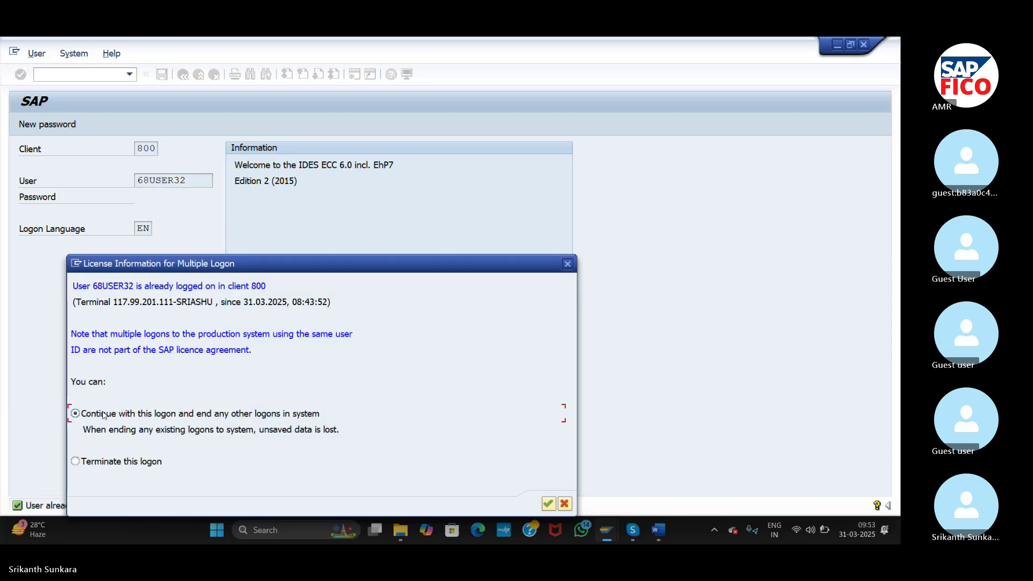
pyautogui.click(548, 505)
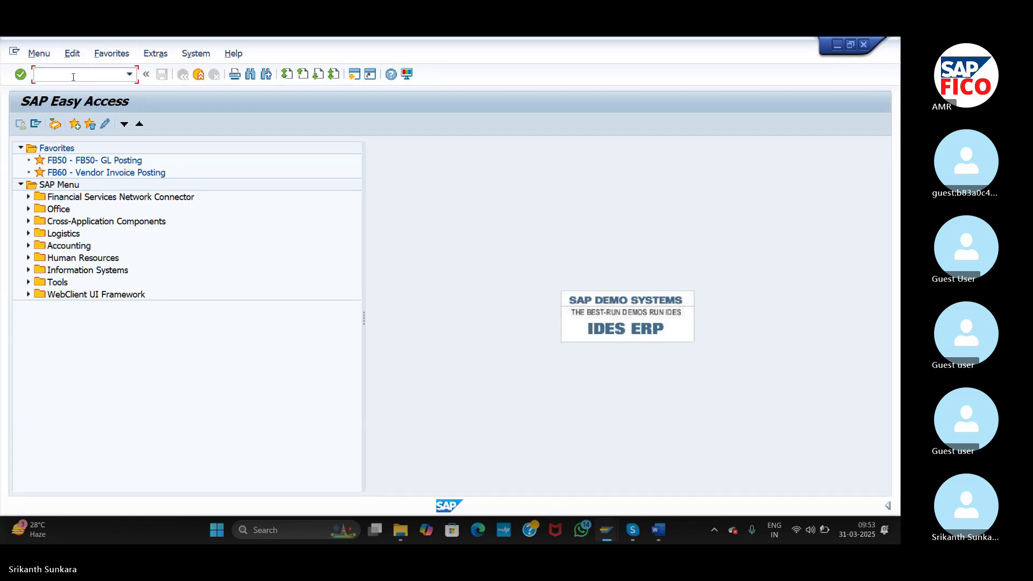
# - Run SPRO and expand SAP Reference IMG to Financial Accounting (New) > Global Settings > Ledgers > Ledger
pyautogui.write('SPRO')
pyautogui.press('Return')
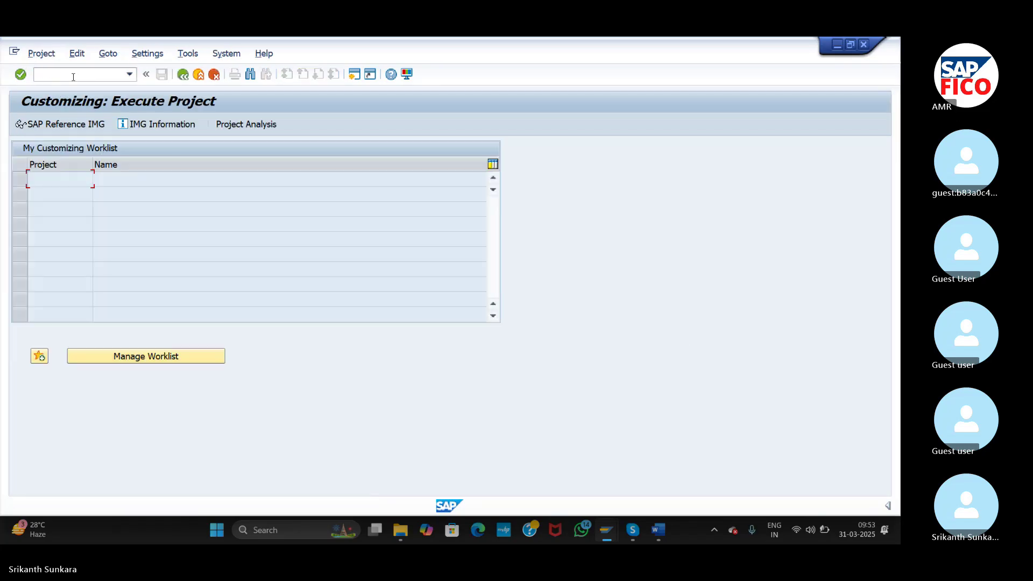
pyautogui.click(60, 124)
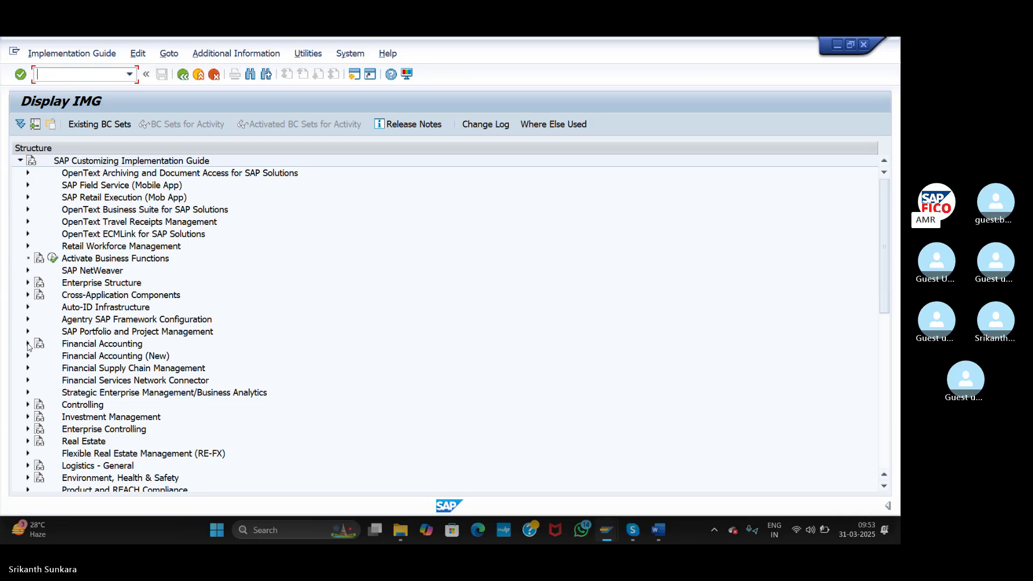
pyautogui.click(27, 356)
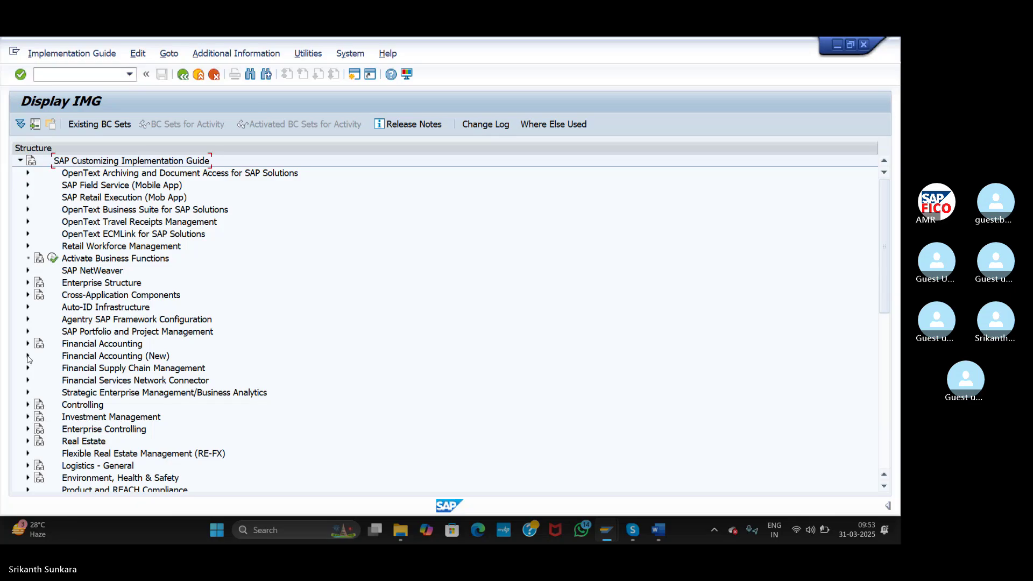
pyautogui.click(28, 356)
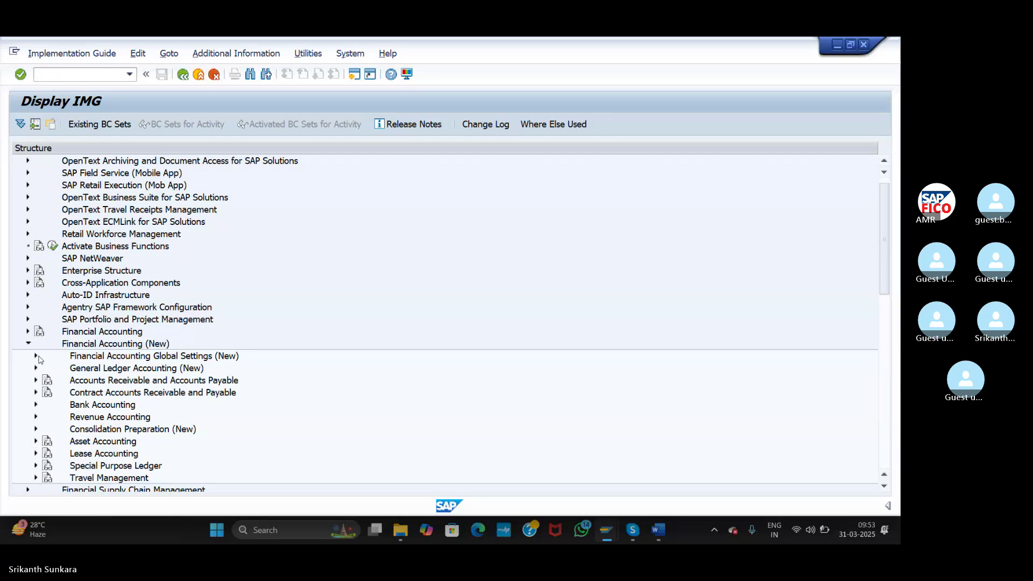
pyautogui.click(36, 356)
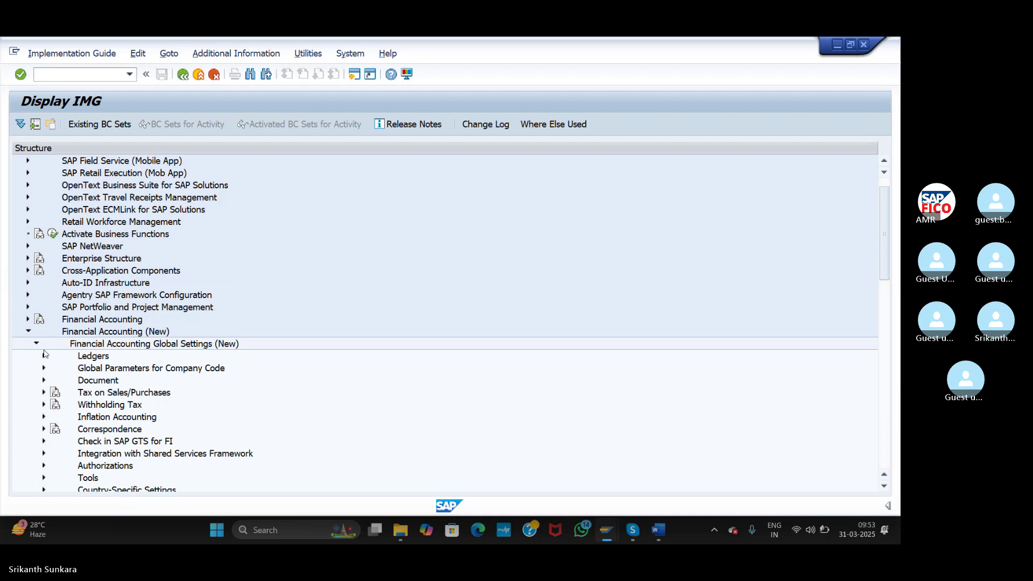
pyautogui.click(45, 355)
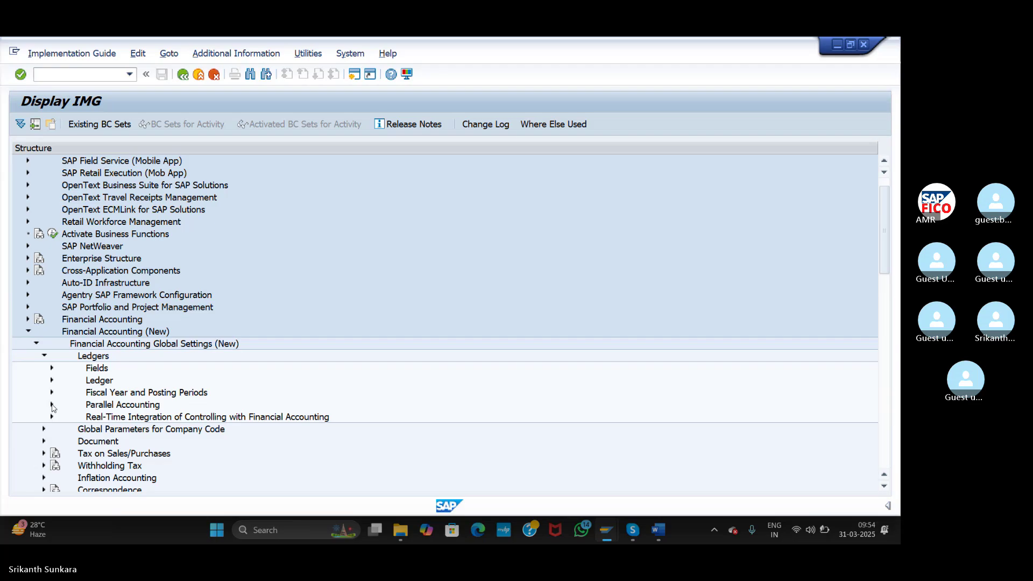
pyautogui.click(52, 380)
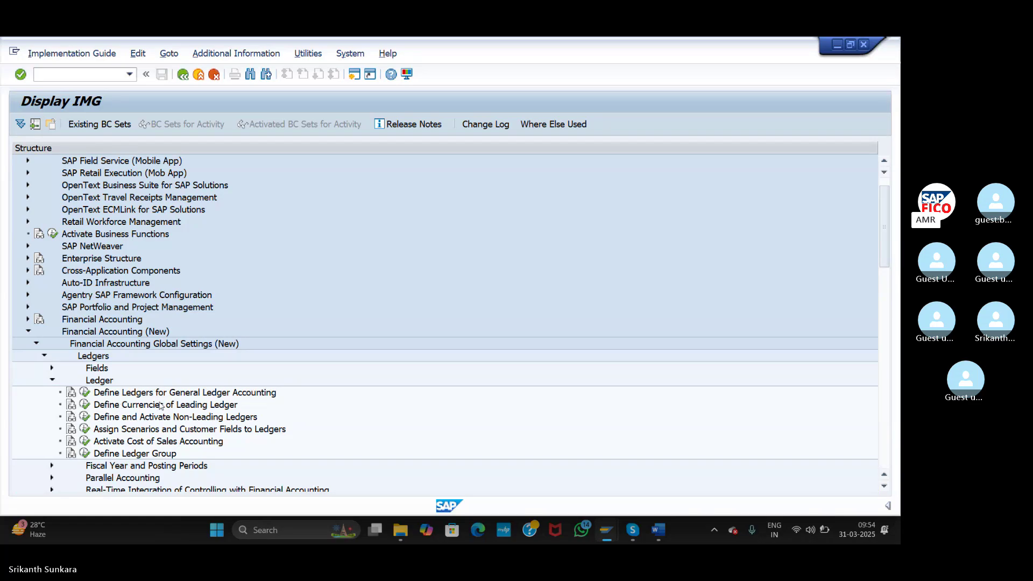
# - Execute Define Ledgers for General Ledger Accounting and select the 0L Leading Ledger row
pyautogui.click(86, 392)
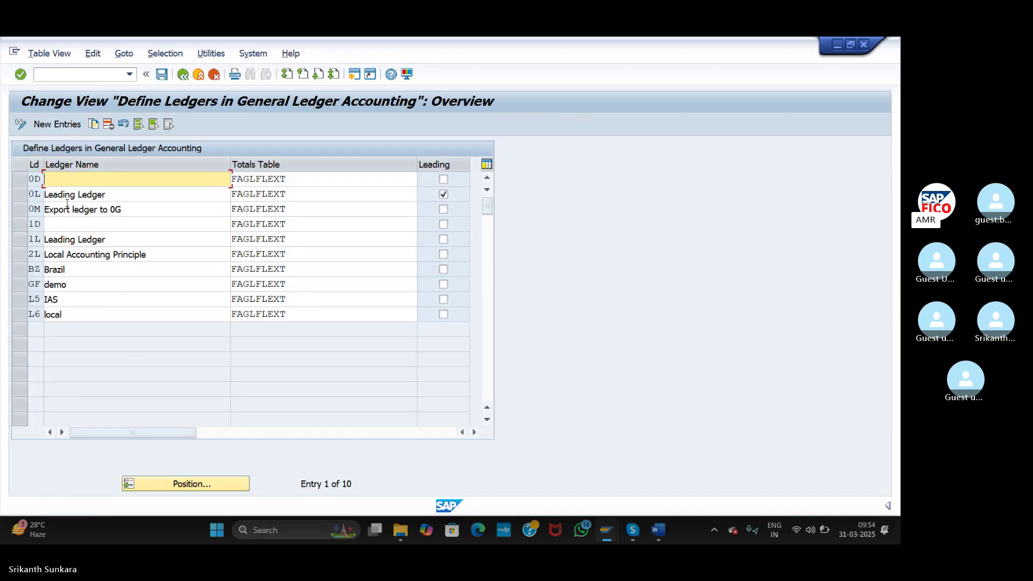
pyautogui.click(25, 194)
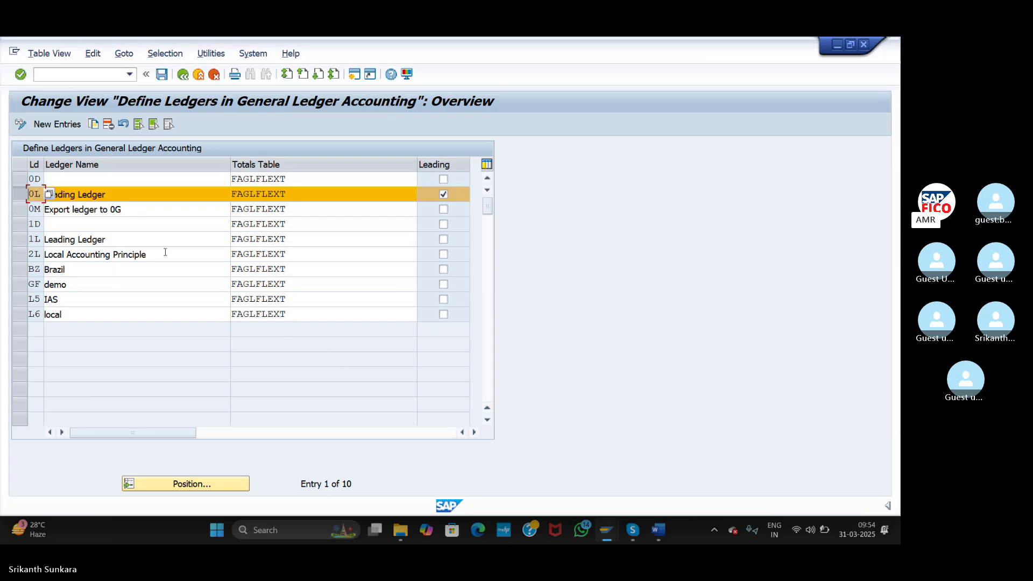
# - Copy ledger 0L as A1 and rename it 'US GAAP Non Leading Ledger'
pyautogui.click(94, 124)
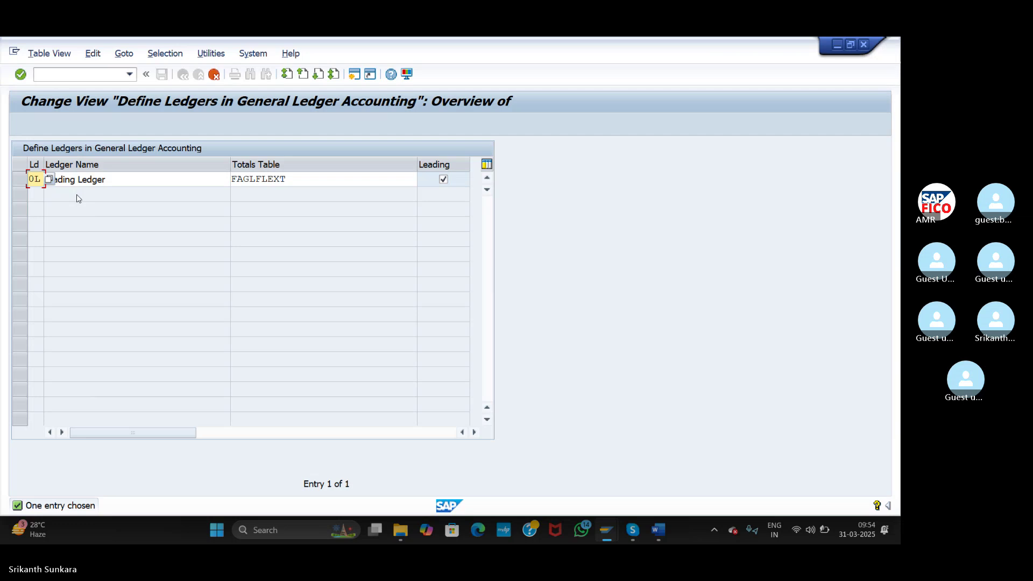
pyautogui.press('Delete')
pyautogui.write('A1')
pyautogui.click(112, 181)
pyautogui.moveTo(112, 181); pyautogui.dragTo(28, 180)
pyautogui.write('US')
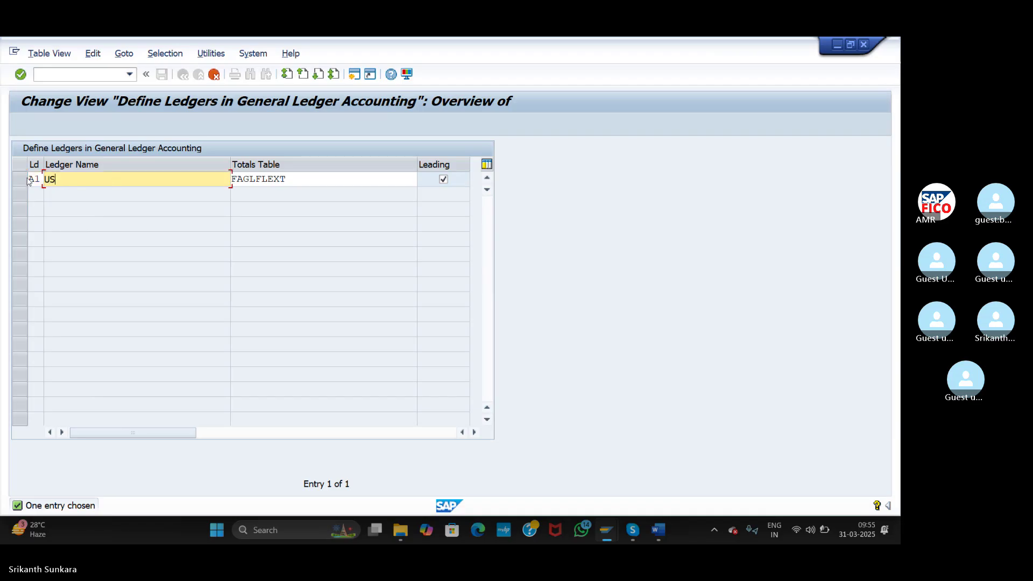
pyautogui.write(' GAAP ')
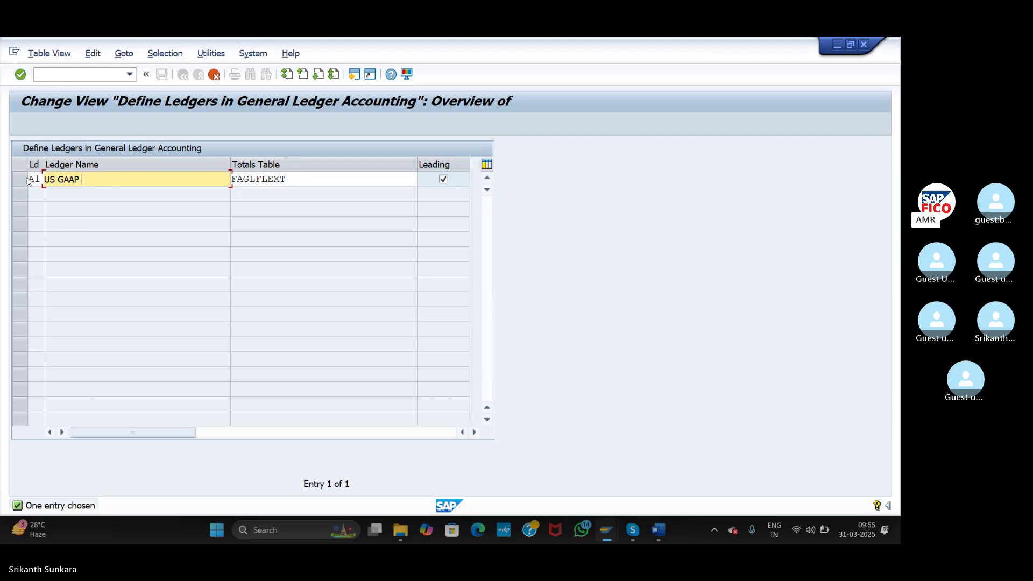
pyautogui.write('Non Leadin')
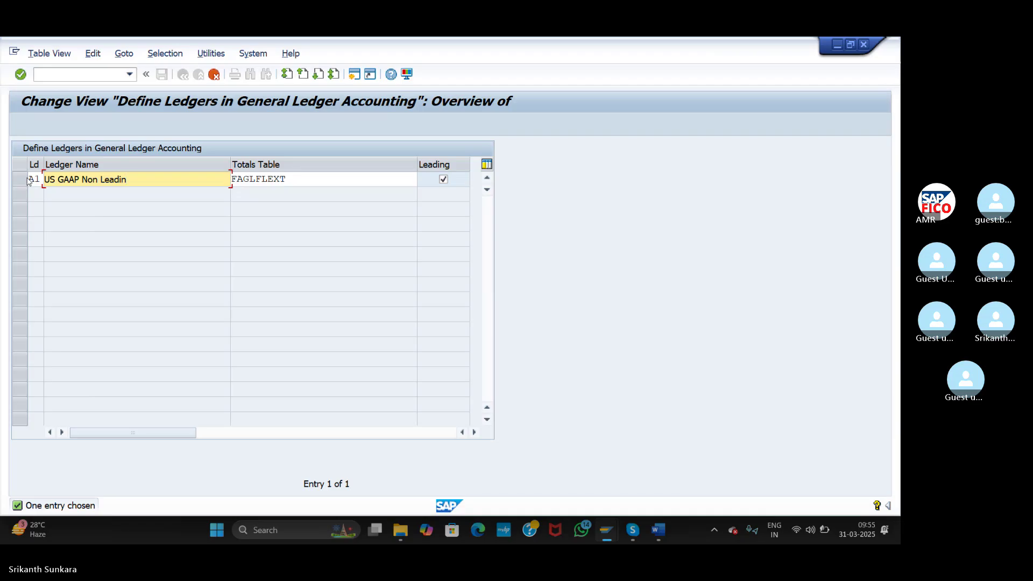
pyautogui.write('g Ledger')
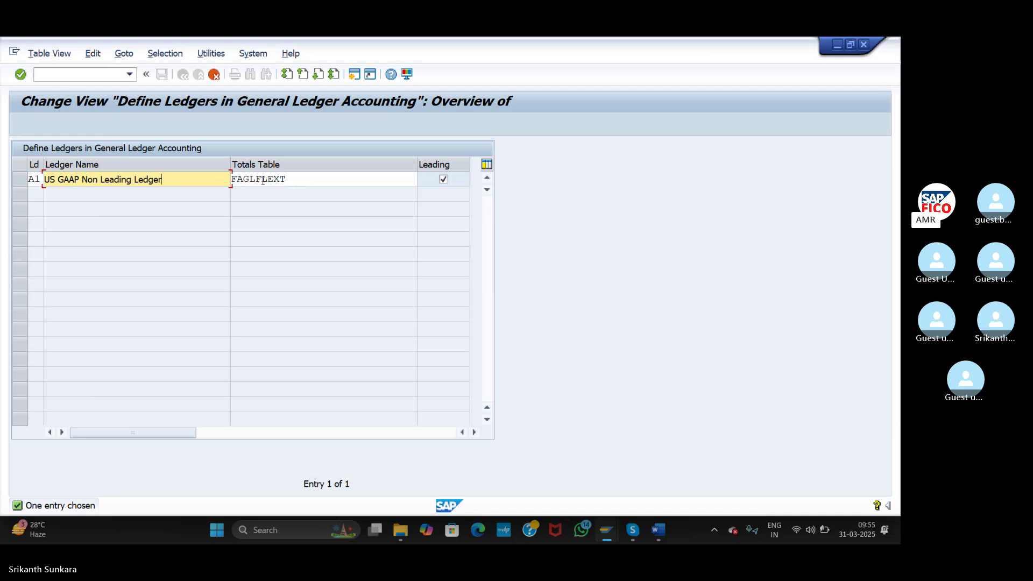
# - Keep A1 on FAGLFLEXT, untick Leading, confirm the entry and acknowledge the notice
pyautogui.doubleClick(293, 180)
pyautogui.click(303, 183)
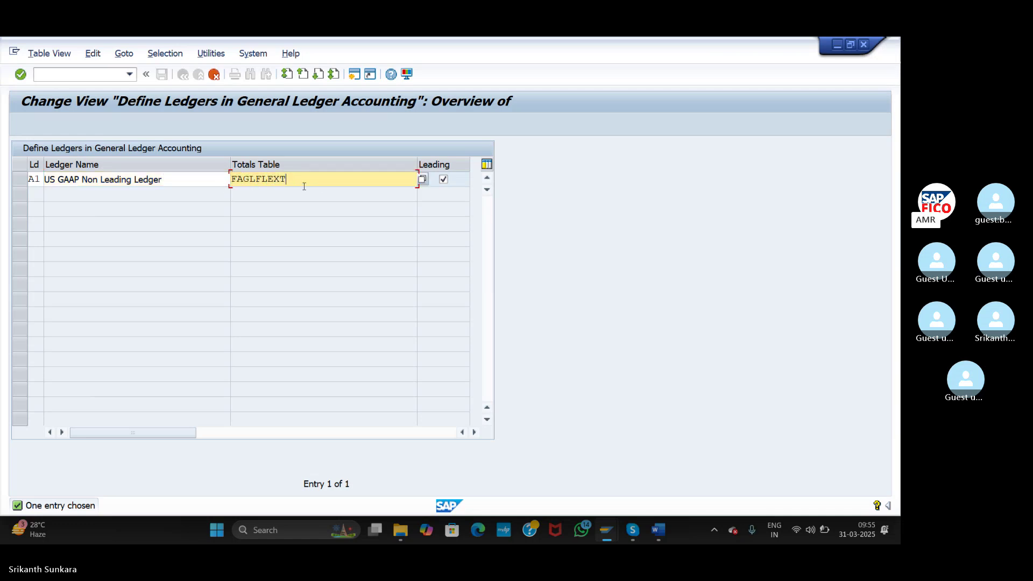
pyautogui.click(443, 179)
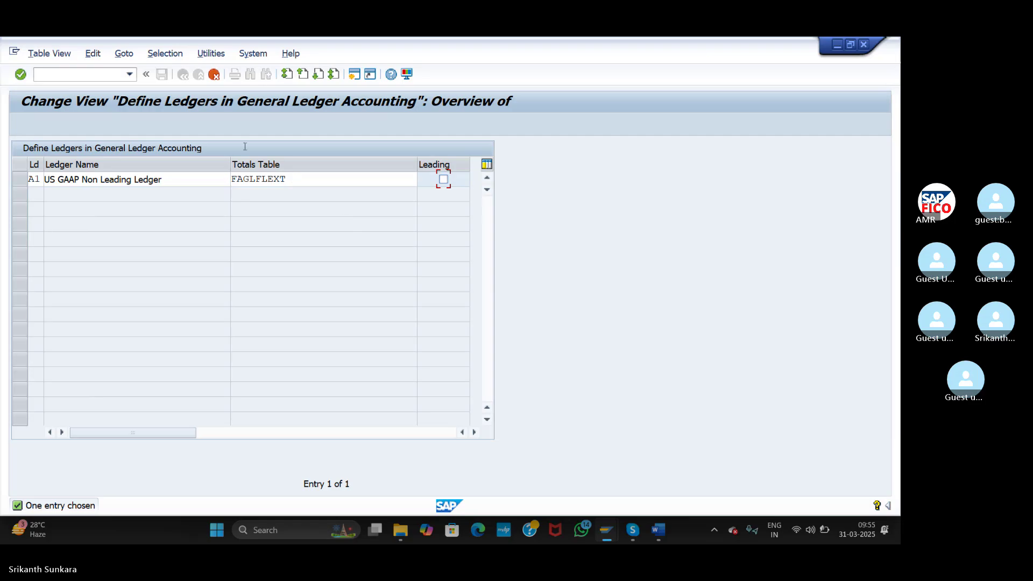
pyautogui.press('Return')
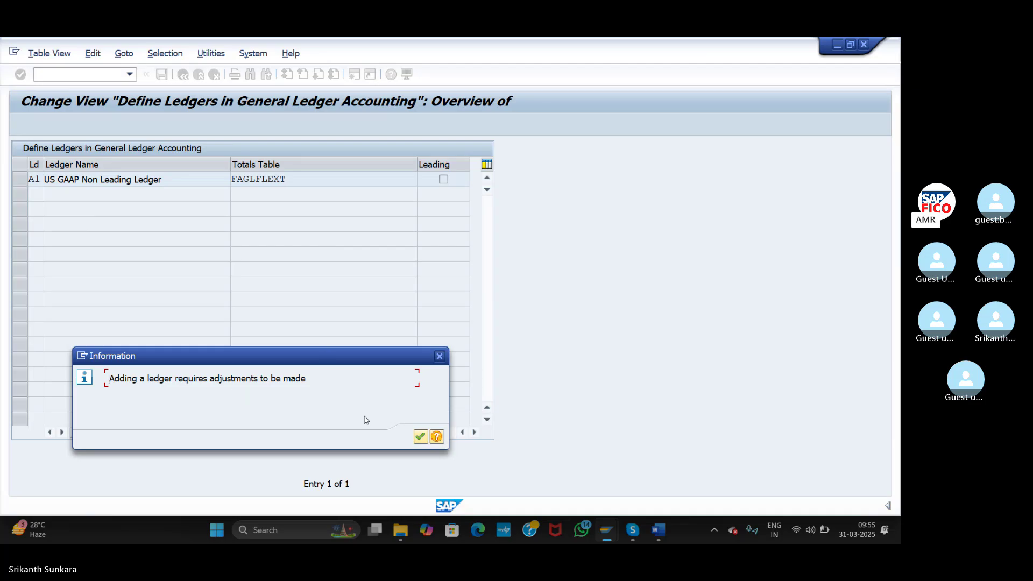
pyautogui.click(420, 439)
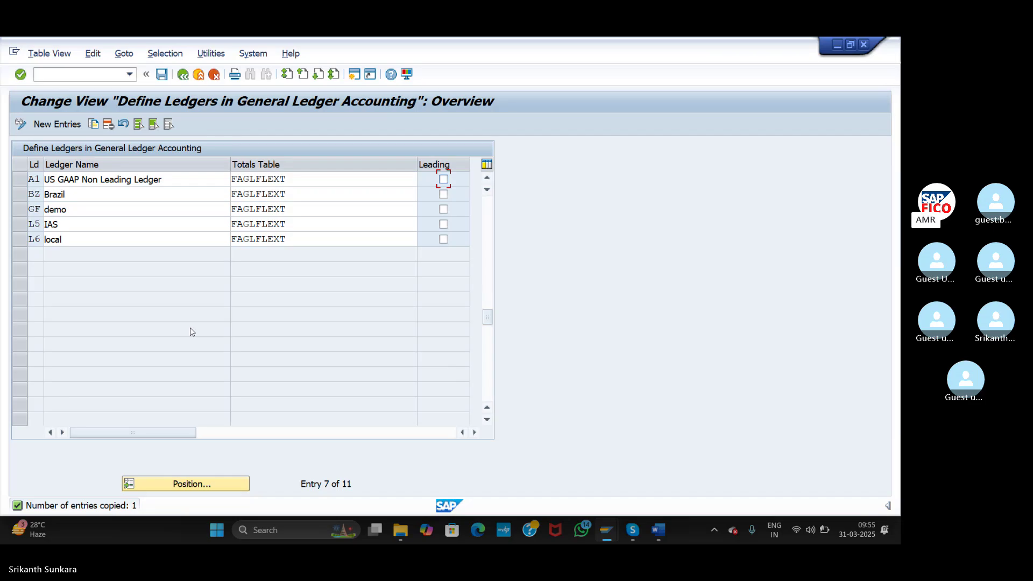
# - Save ledger A1 under the customizing request and acknowledge the ledger group A1 notice
pyautogui.click(162, 75)
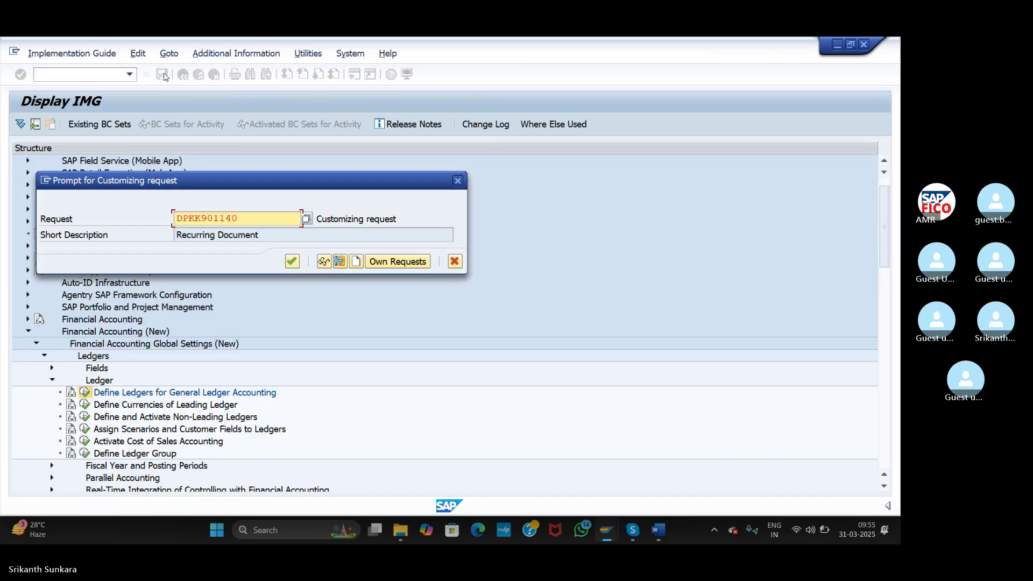
pyautogui.click(291, 262)
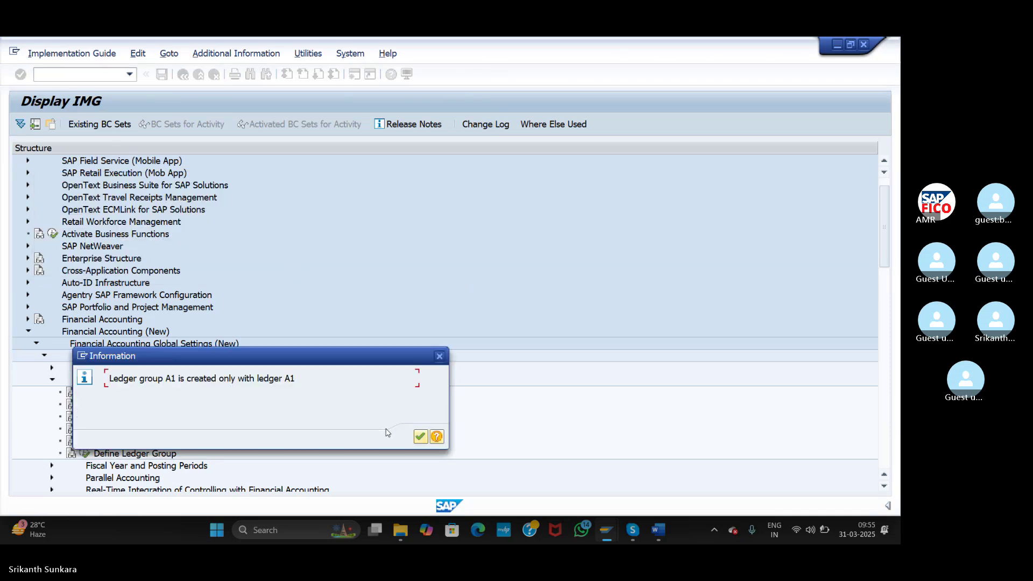
pyautogui.click(422, 437)
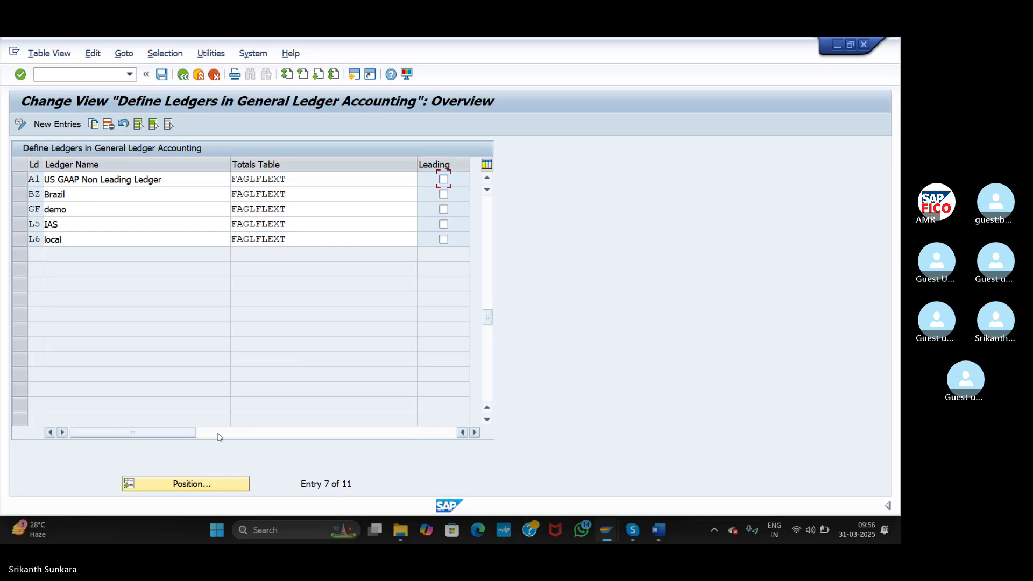
# - Jump the ledger list to L6, then leave and reopen Define Ledgers
pyautogui.click(200, 484)
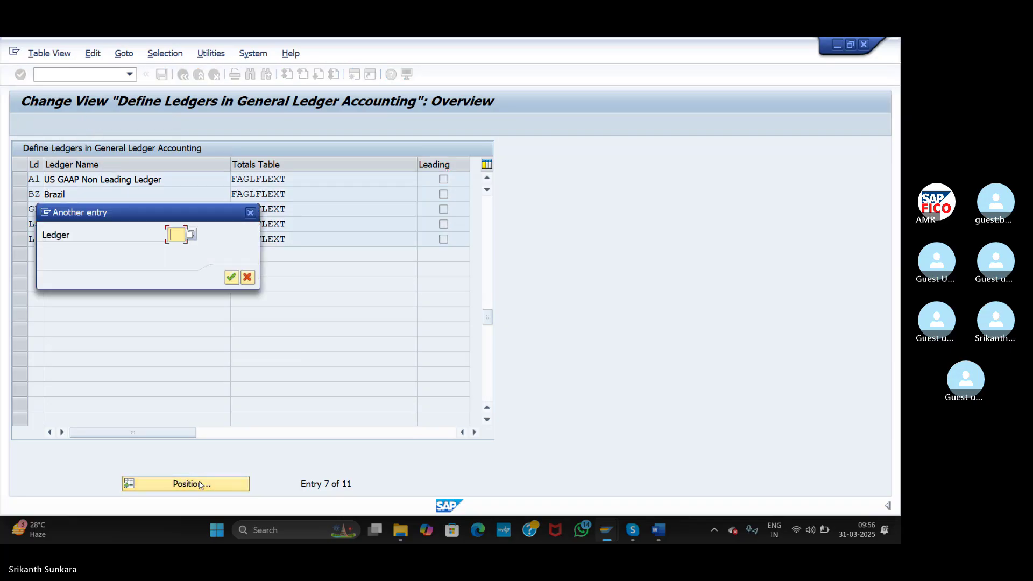
pyautogui.write('L6')
pyautogui.press('Return')
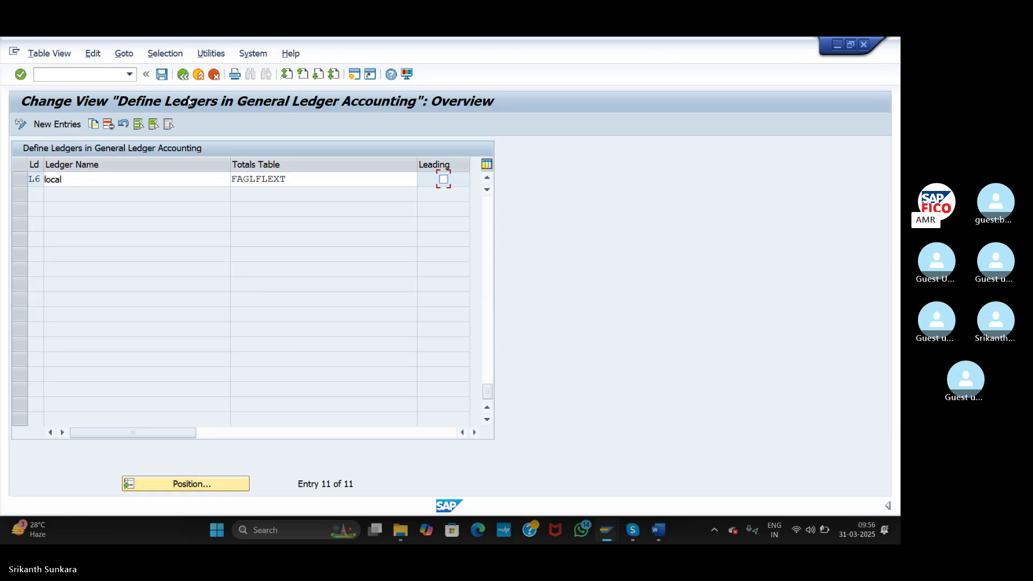
pyautogui.click(186, 77)
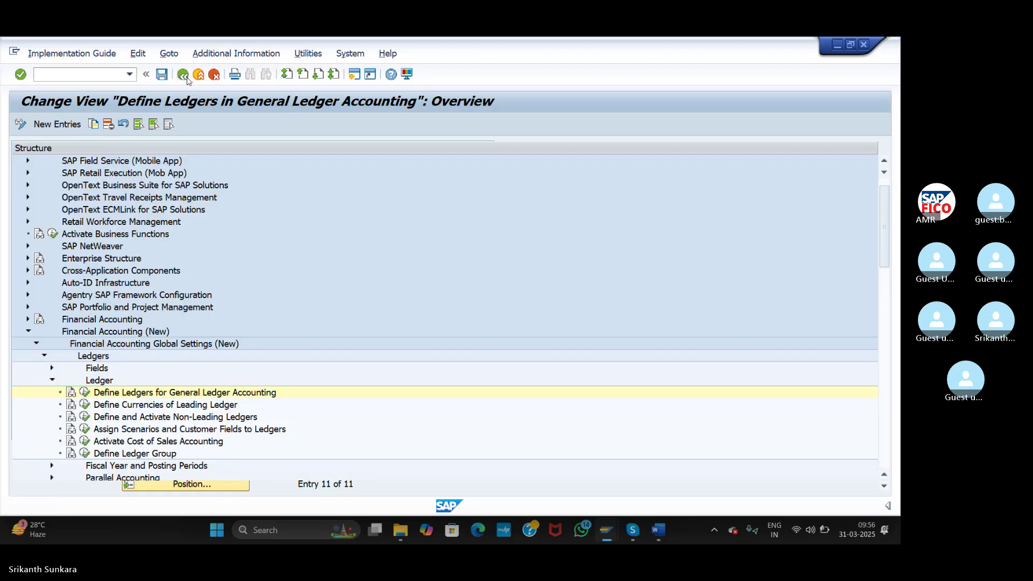
pyautogui.click(85, 393)
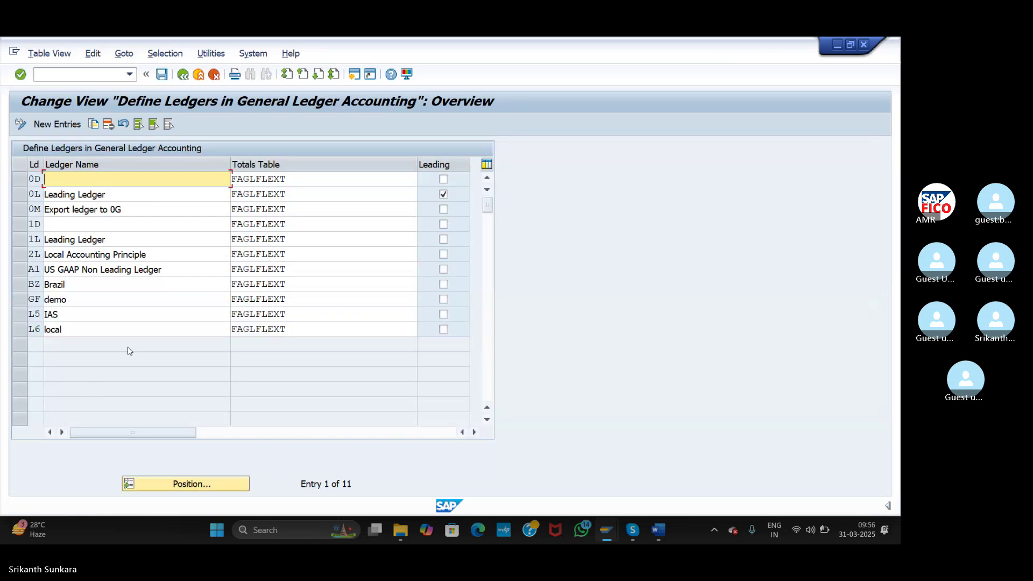
# - Copy 0L as ledger A2 named 'IFRS Non Leading Ledger', untick Leading, and confirm
pyautogui.click(21, 194)
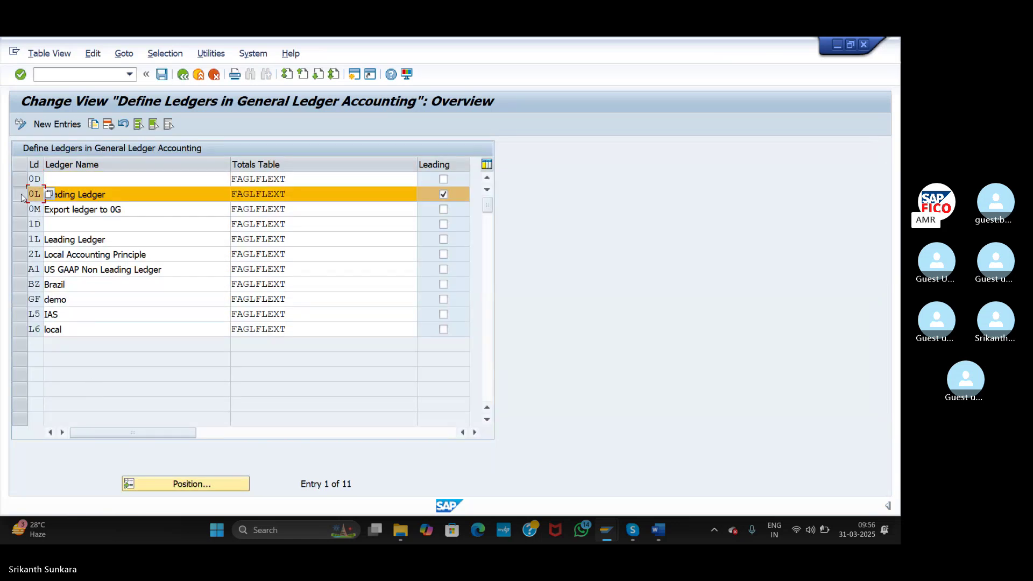
pyautogui.click(94, 125)
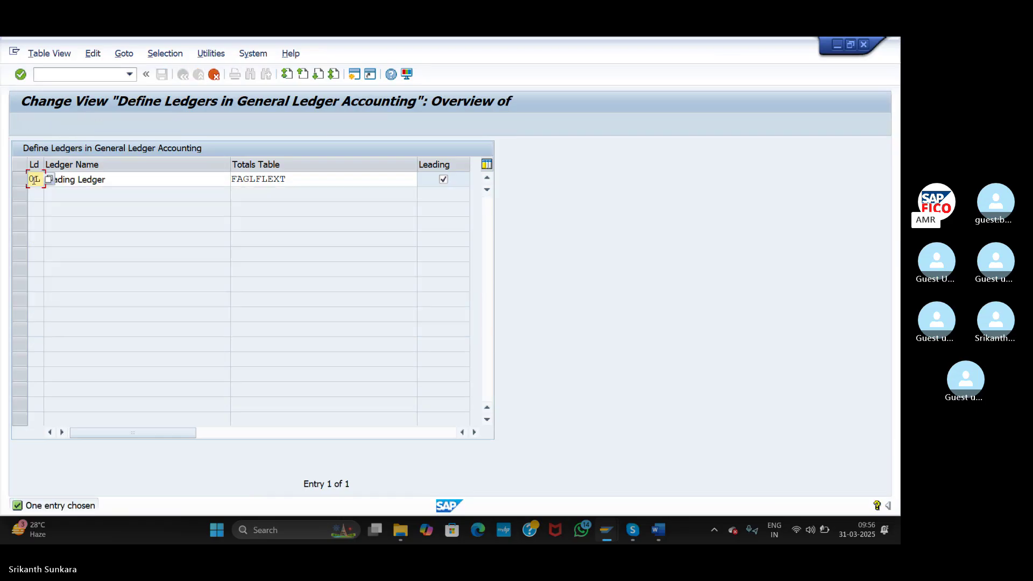
pyautogui.press('Delete')
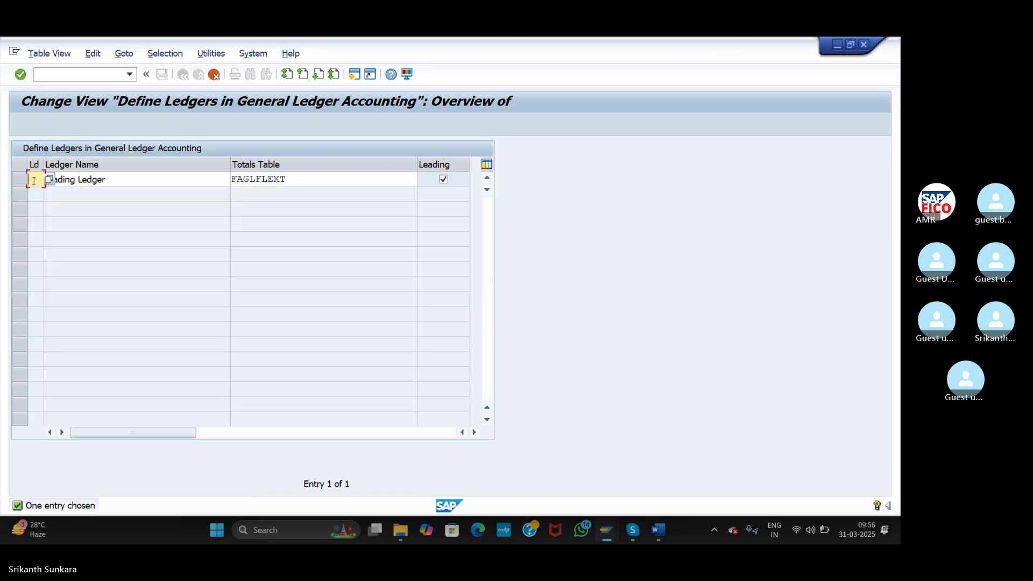
pyautogui.write('A2')
pyautogui.press('Tab')
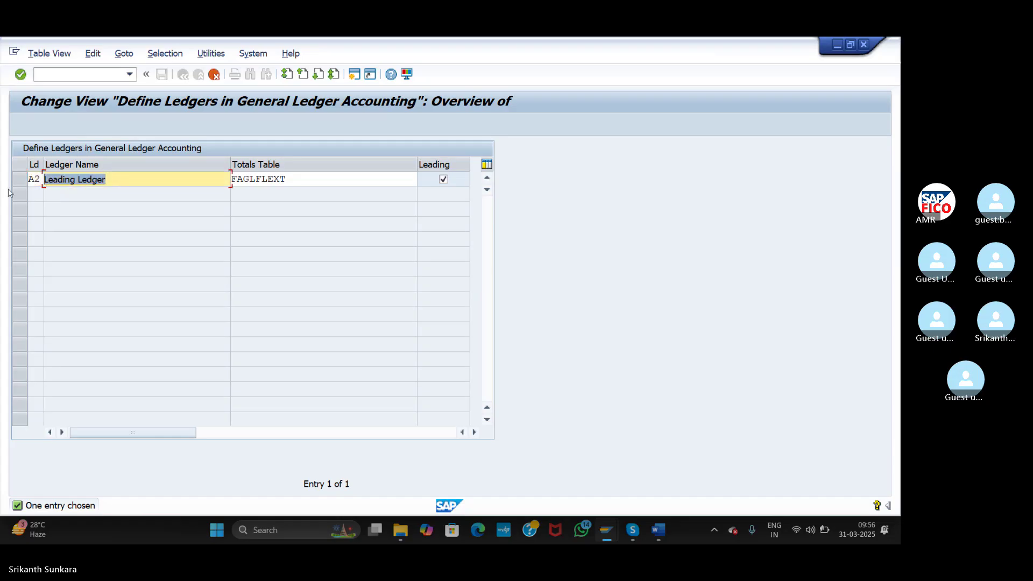
pyautogui.write('IFRS')
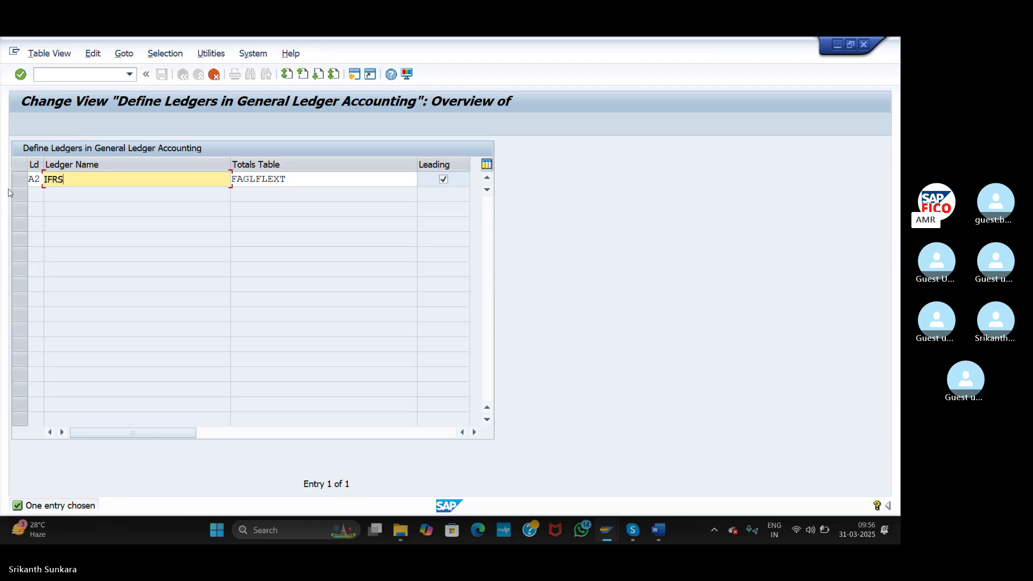
pyautogui.write(' N')
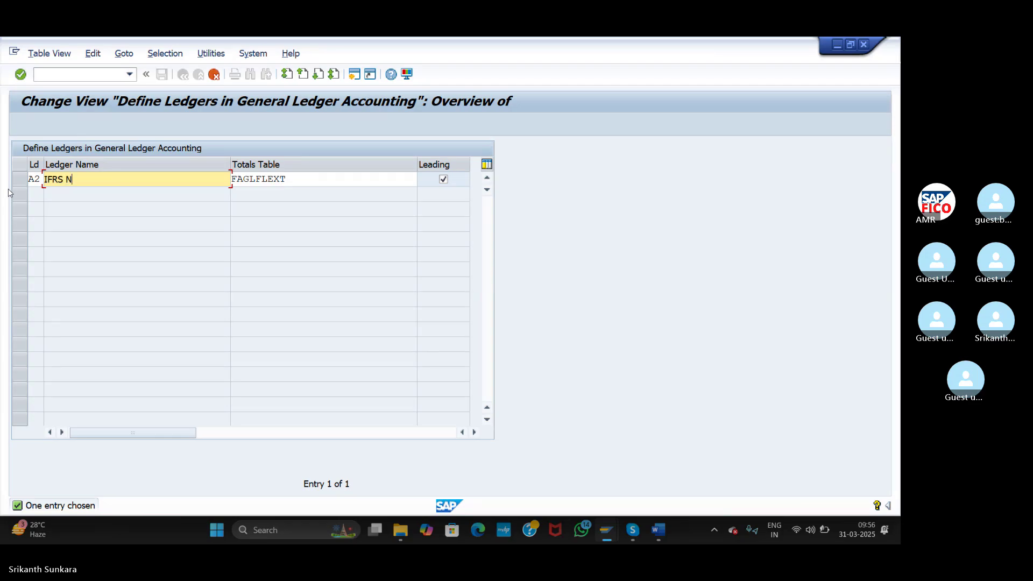
pyautogui.write('on Leaduing Ledger')
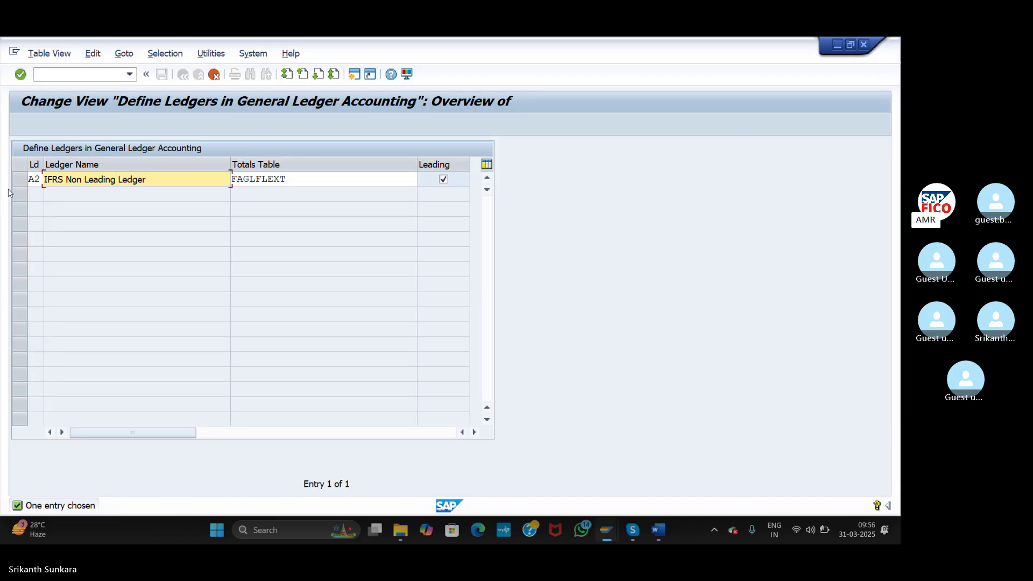
pyautogui.click(444, 180)
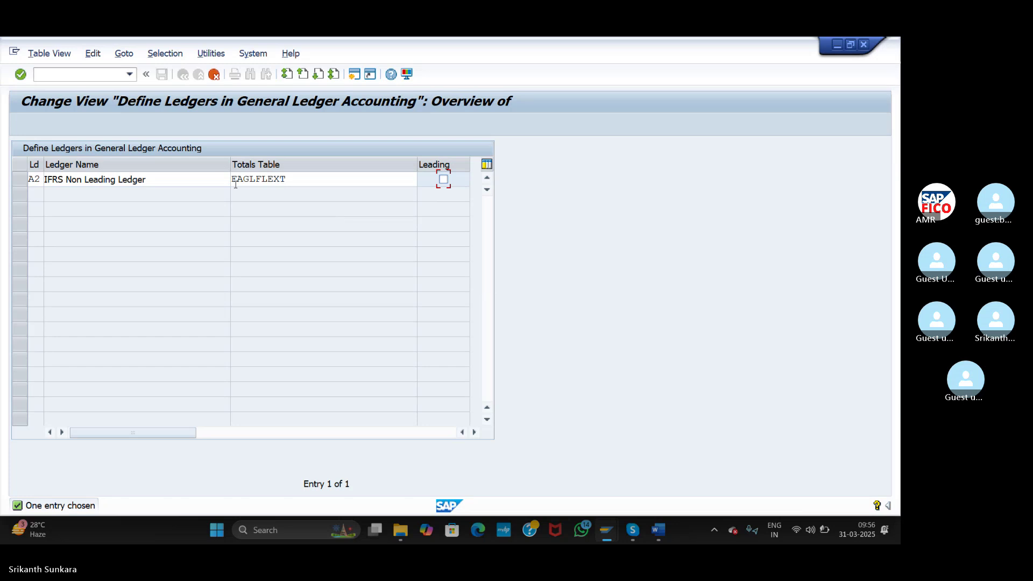
pyautogui.press('Return')
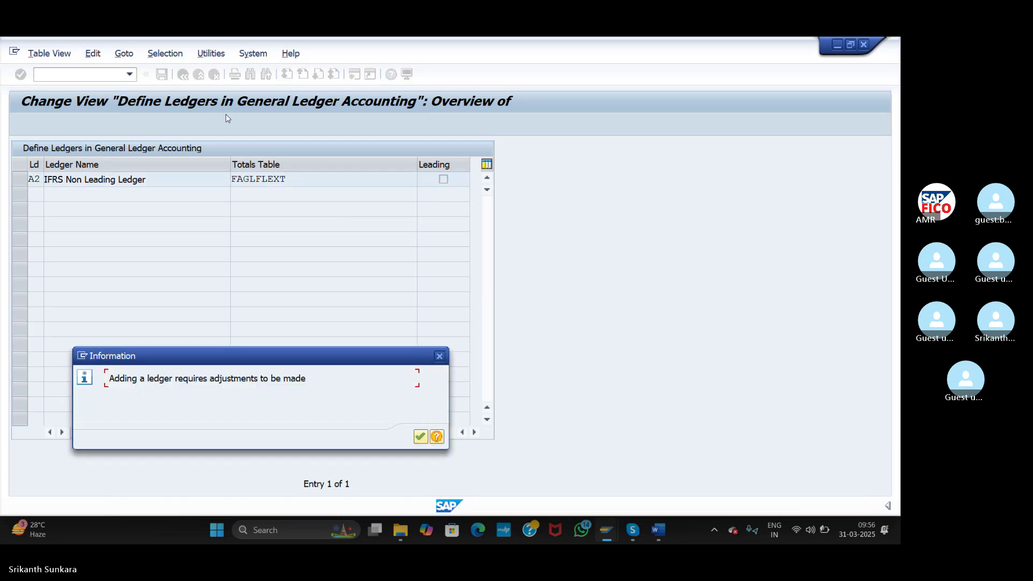
pyautogui.click(420, 436)
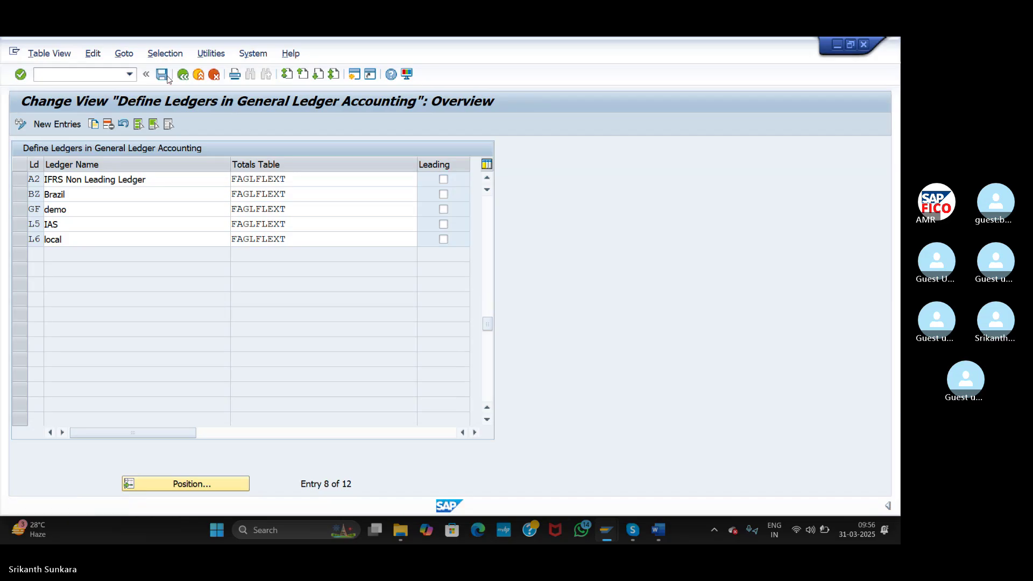
# - Save ledger A2 under the customizing request and acknowledge the ledger group A2 notice
pyautogui.click(167, 77)
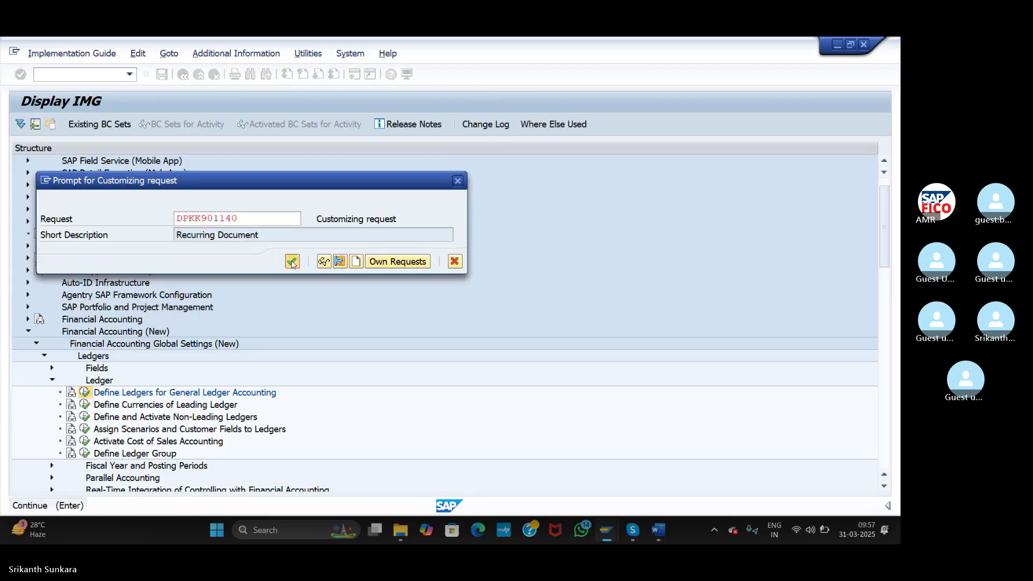
pyautogui.click(292, 263)
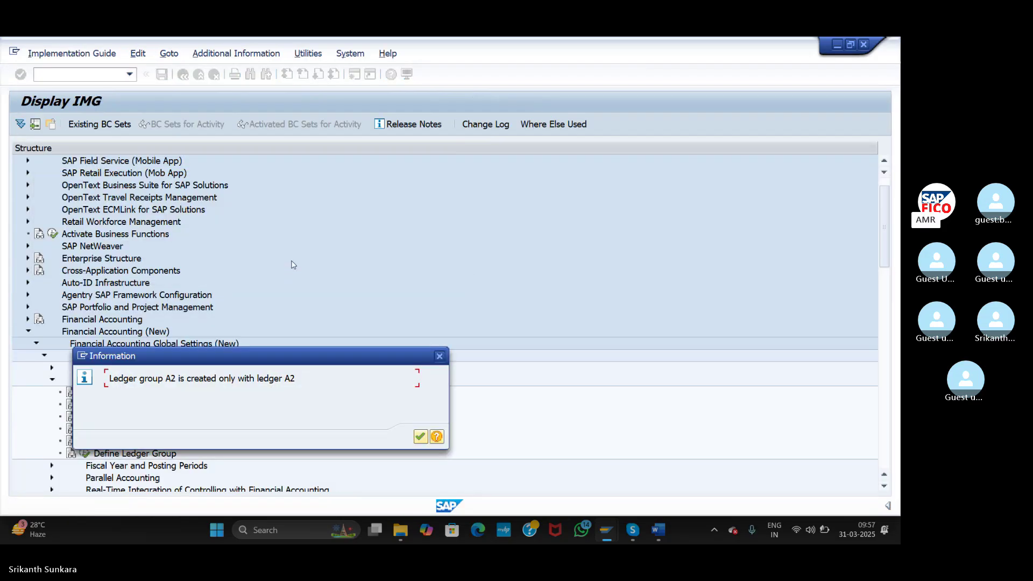
pyautogui.click(420, 437)
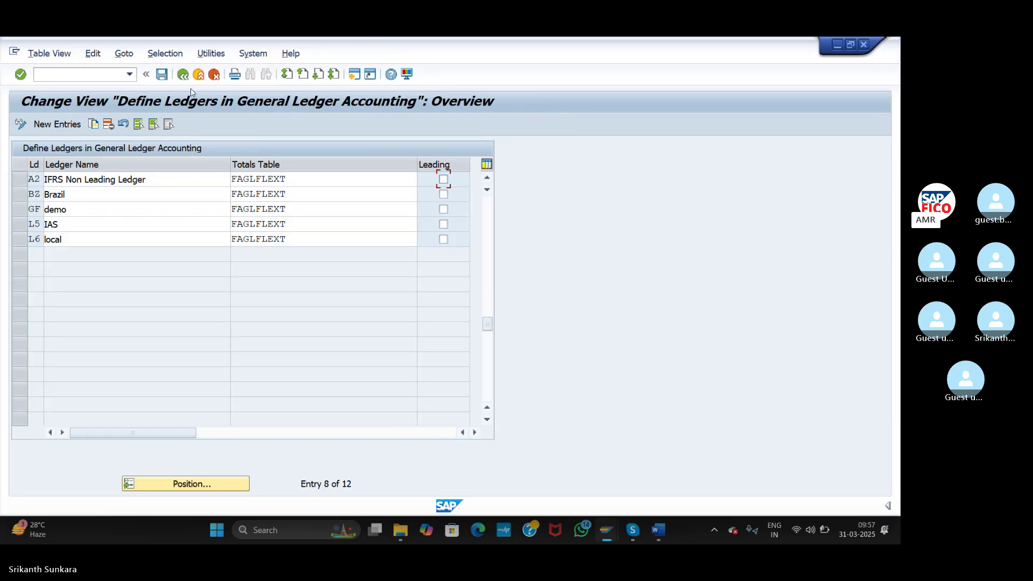
# - Jump to ledger 0L, select rows 0L, A1 and A2 for review, then return to the IMG
pyautogui.click(179, 484)
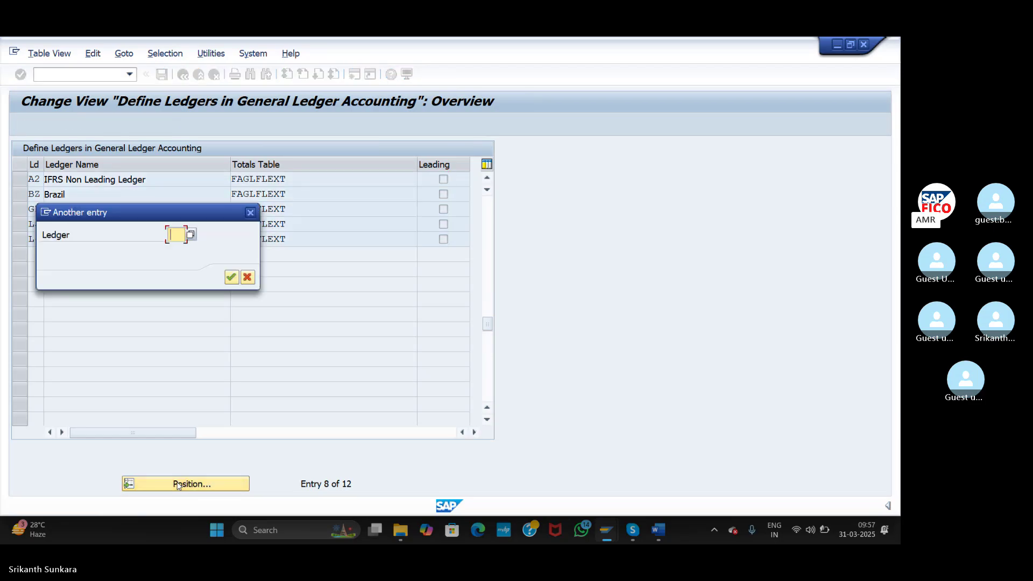
pyautogui.write('0L')
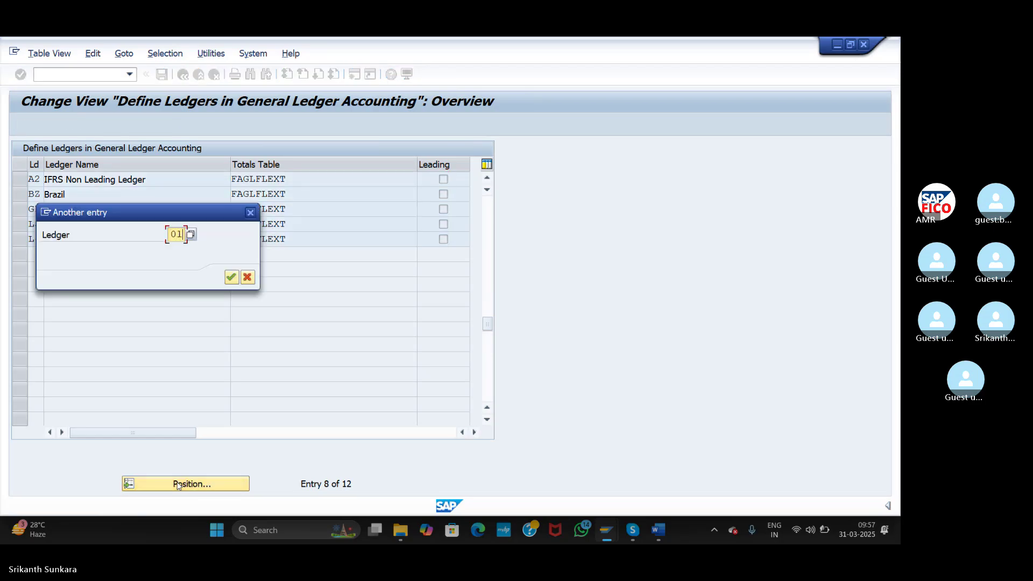
pyautogui.press('Return')
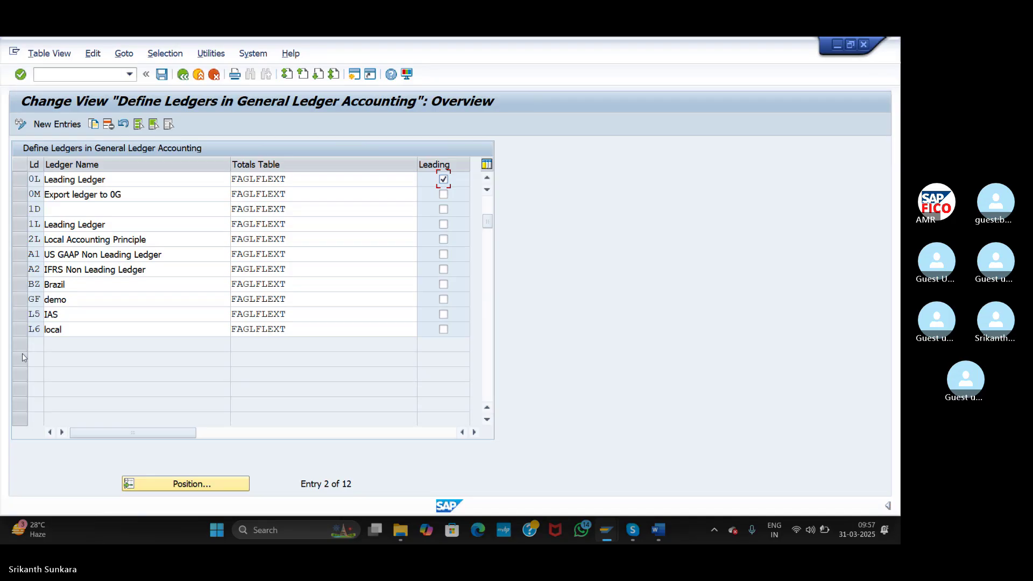
pyautogui.click(19, 180)
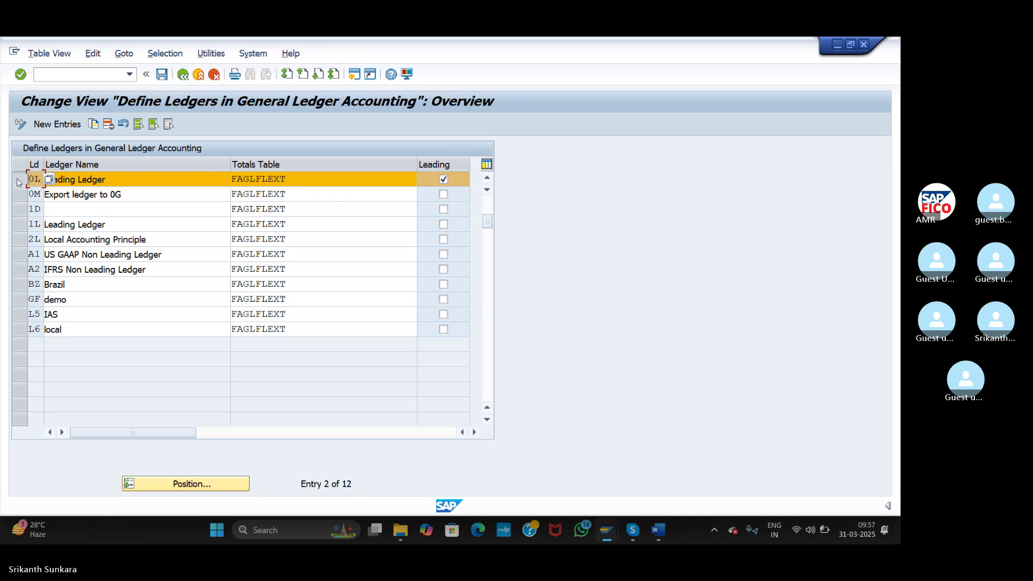
pyautogui.click(19, 254)
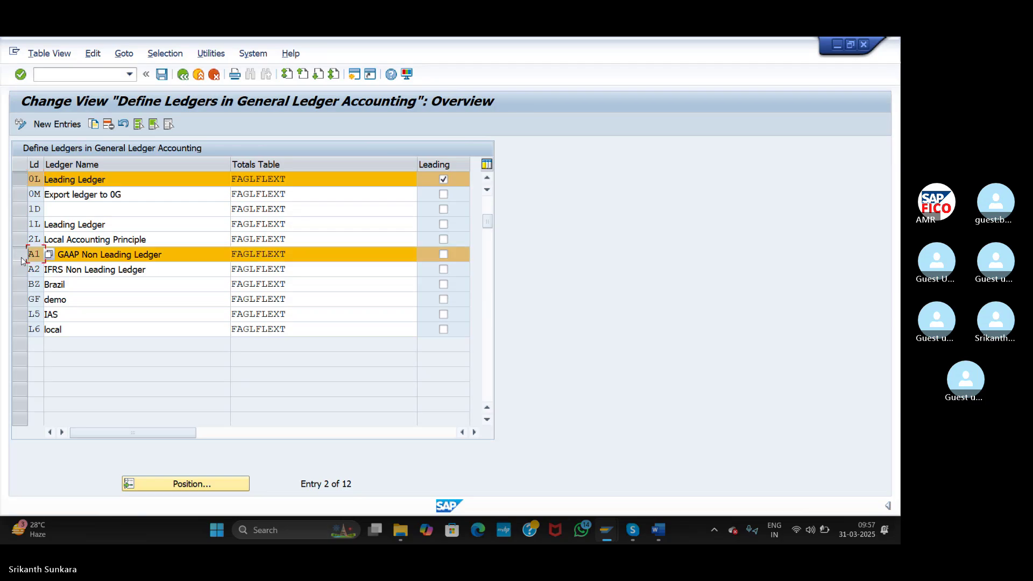
pyautogui.click(22, 275)
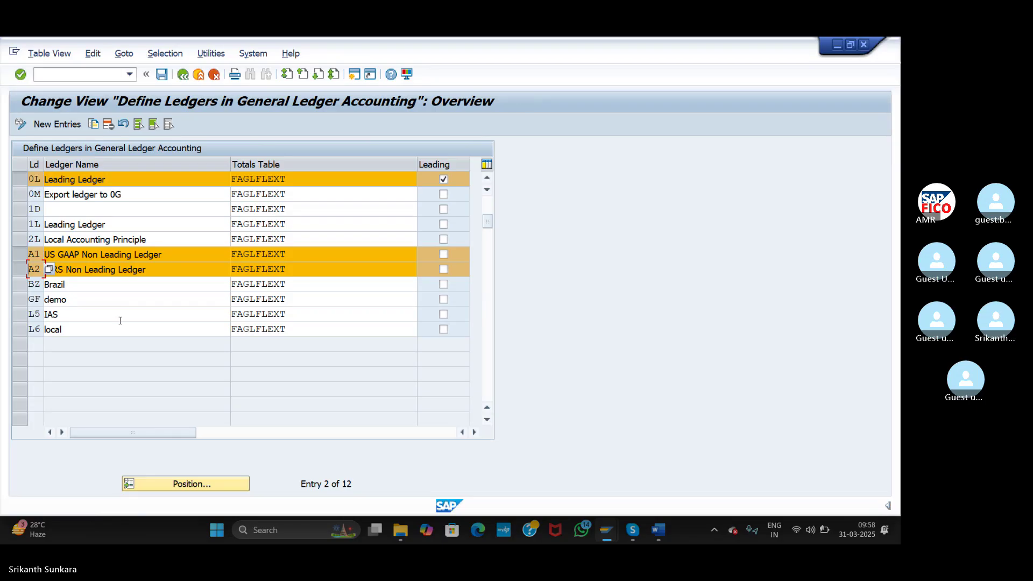
pyautogui.click(184, 77)
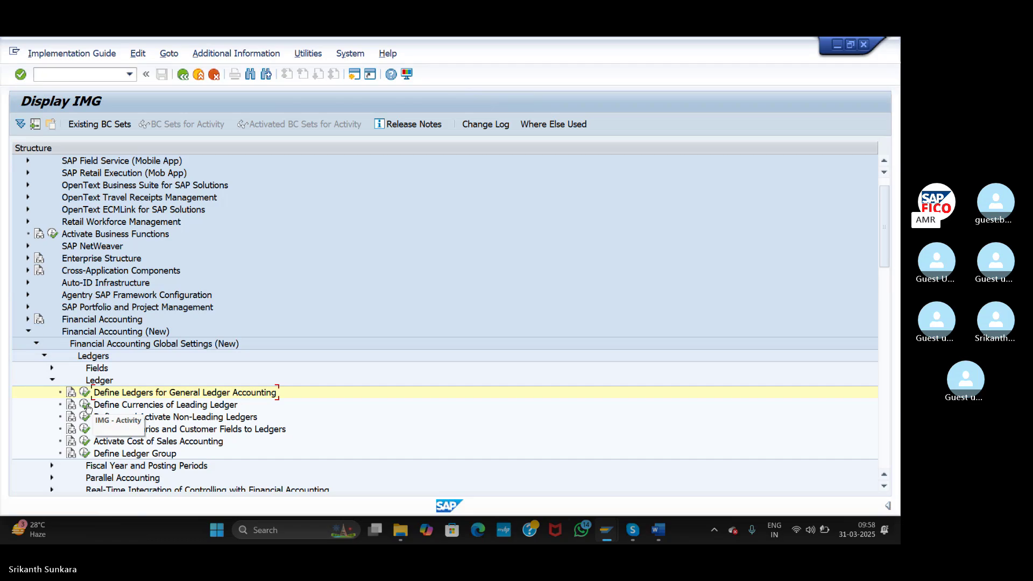
# - Open additional local currencies, attempt a new ASI entry, then cancel and discard the duplicate
pyautogui.click(86, 406)
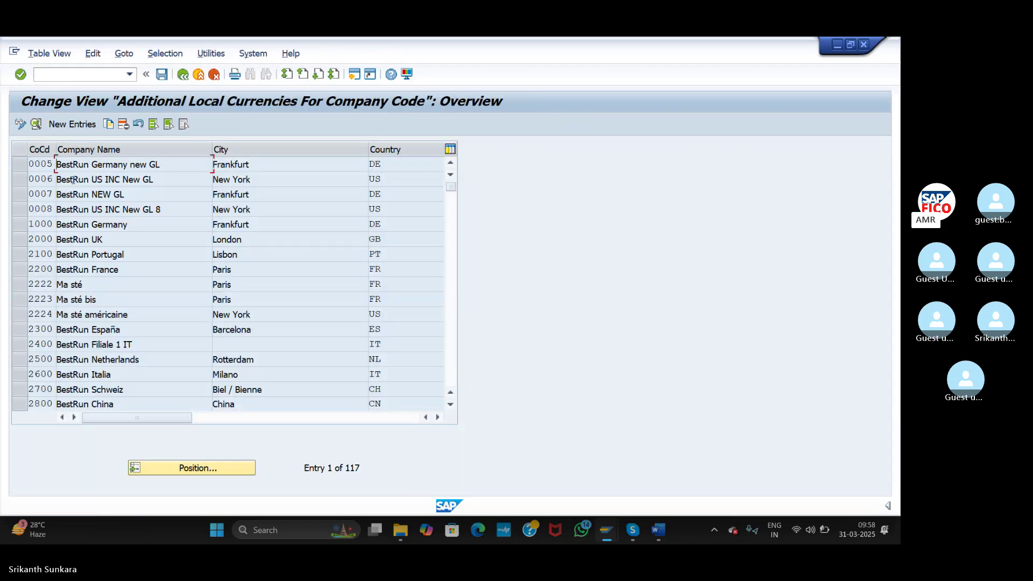
pyautogui.click(71, 125)
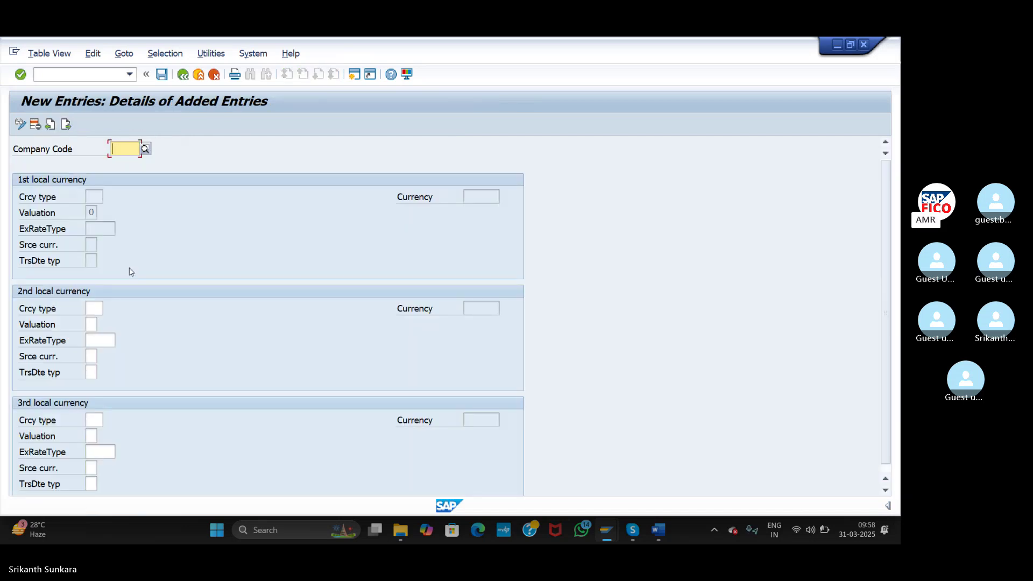
pyautogui.write('ASI')
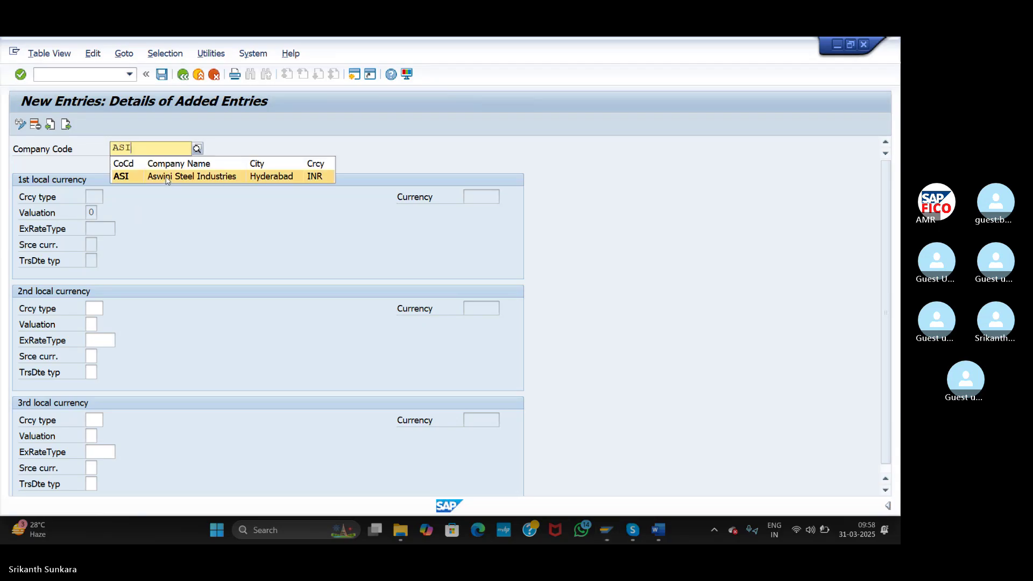
pyautogui.click(167, 177)
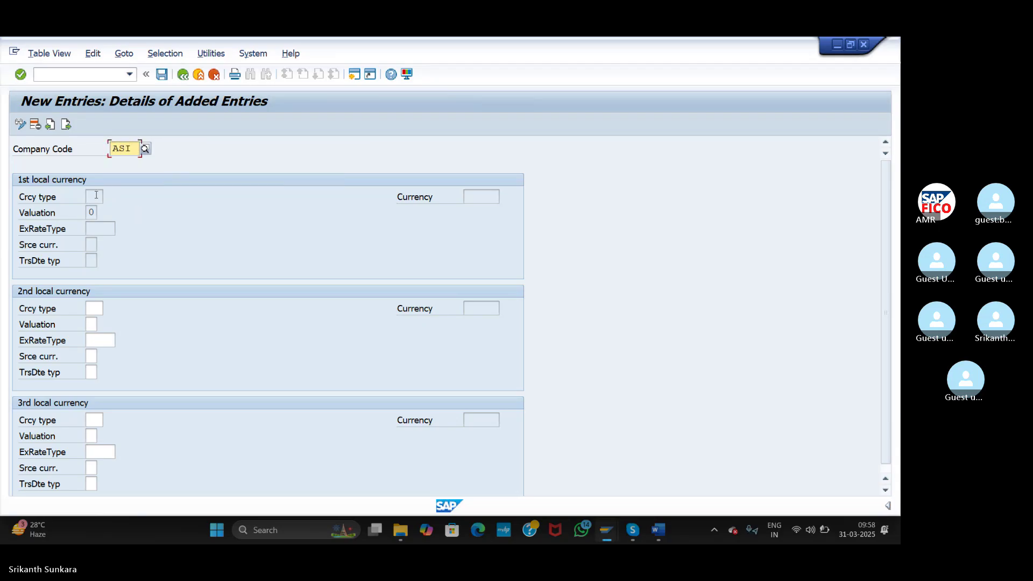
pyautogui.press('Return')
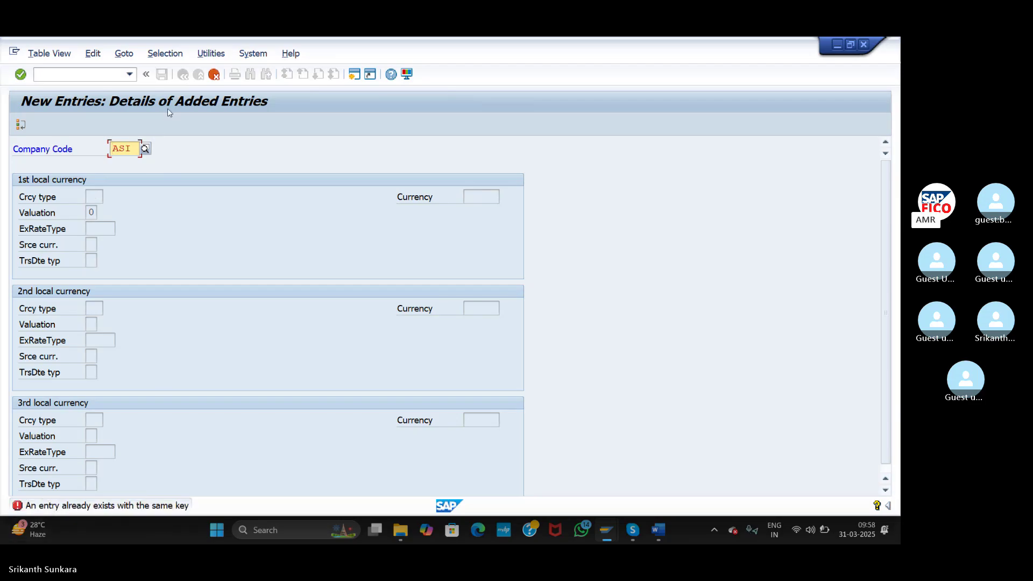
pyautogui.click(214, 75)
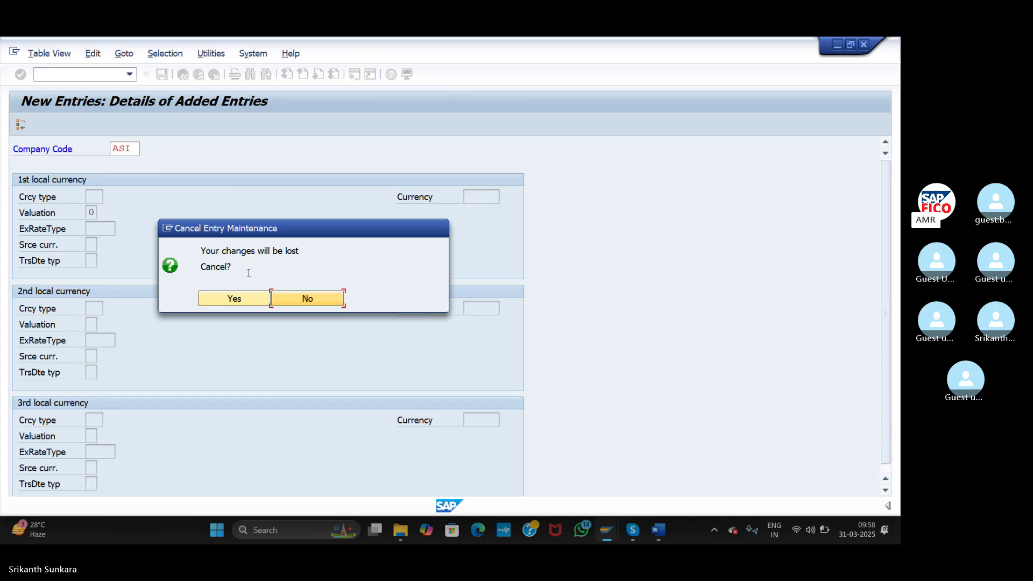
pyautogui.click(250, 299)
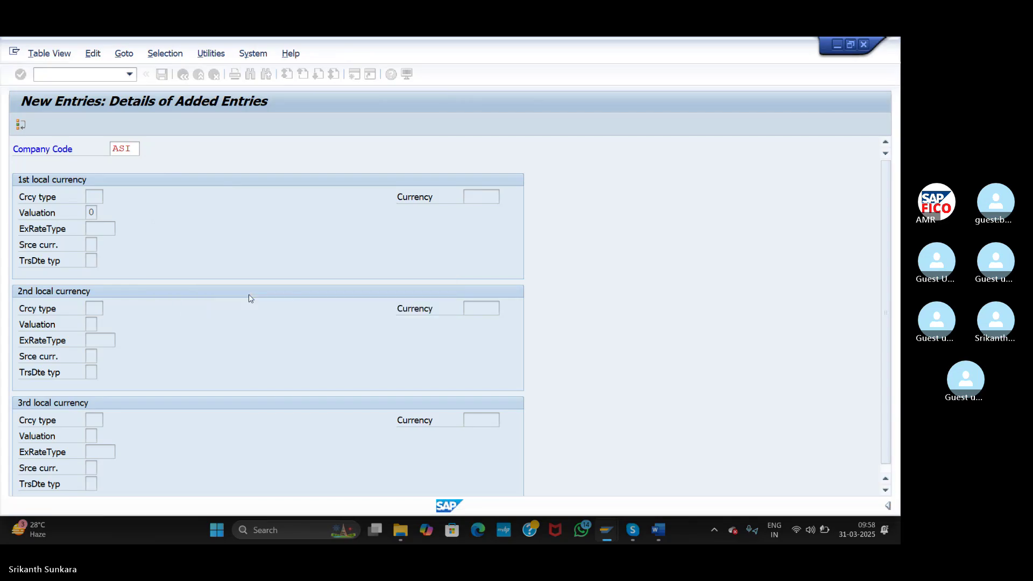
# - Position the list at AM1 and open ASI's currency details, accepting both warnings
pyautogui.click(239, 469)
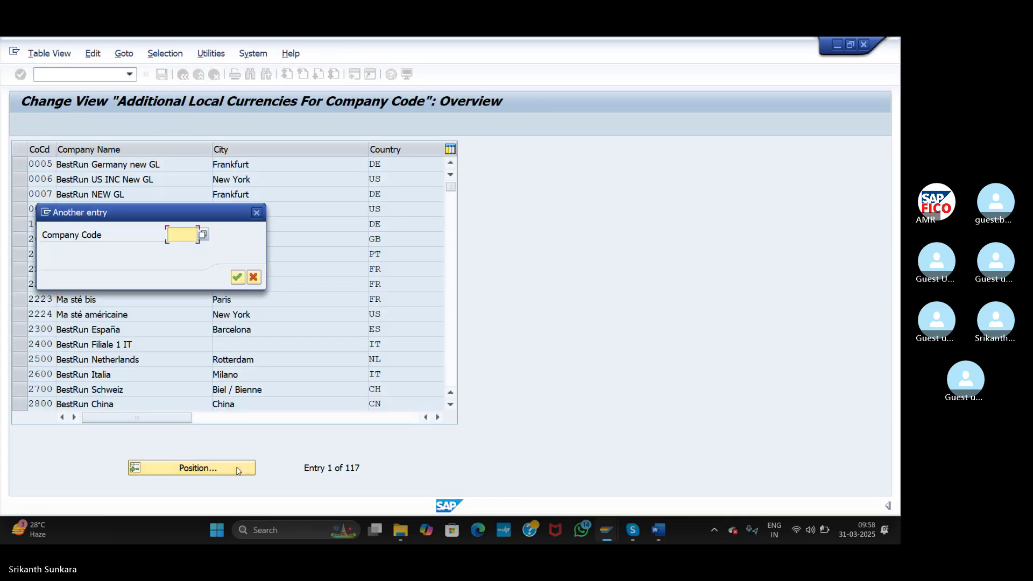
pyautogui.write('AM1')
pyautogui.press('Return')
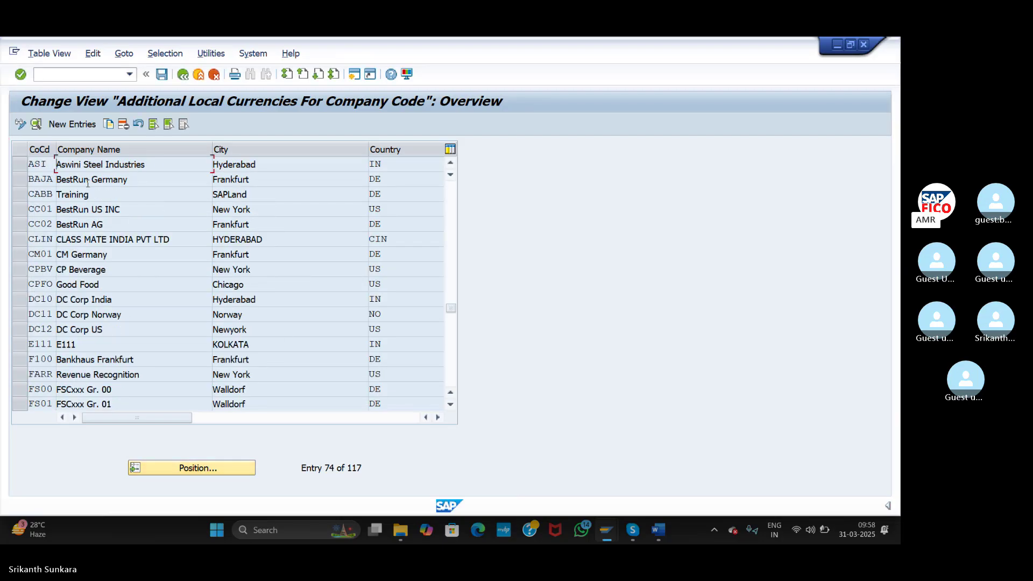
pyautogui.doubleClick(95, 166)
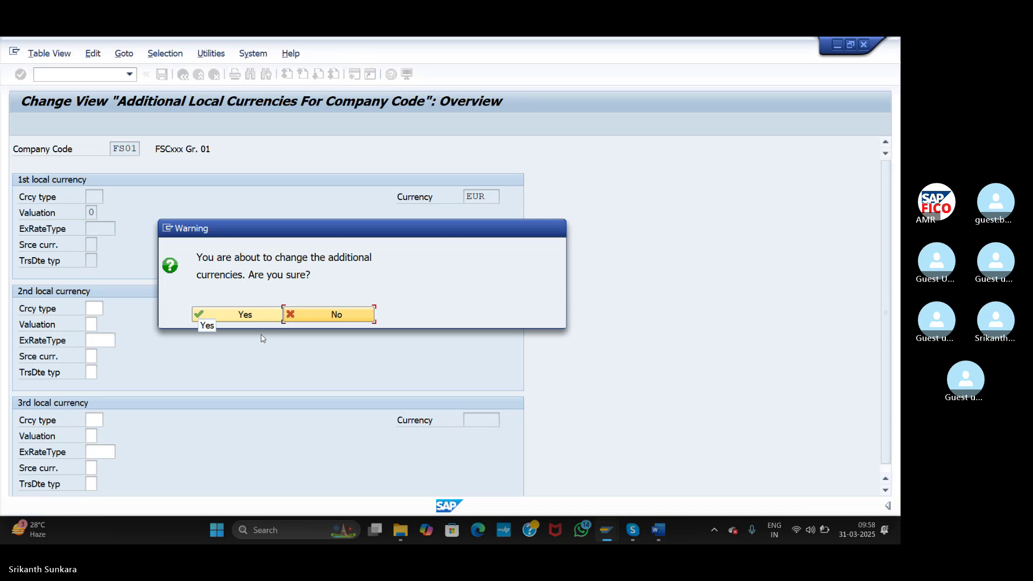
pyautogui.click(251, 318)
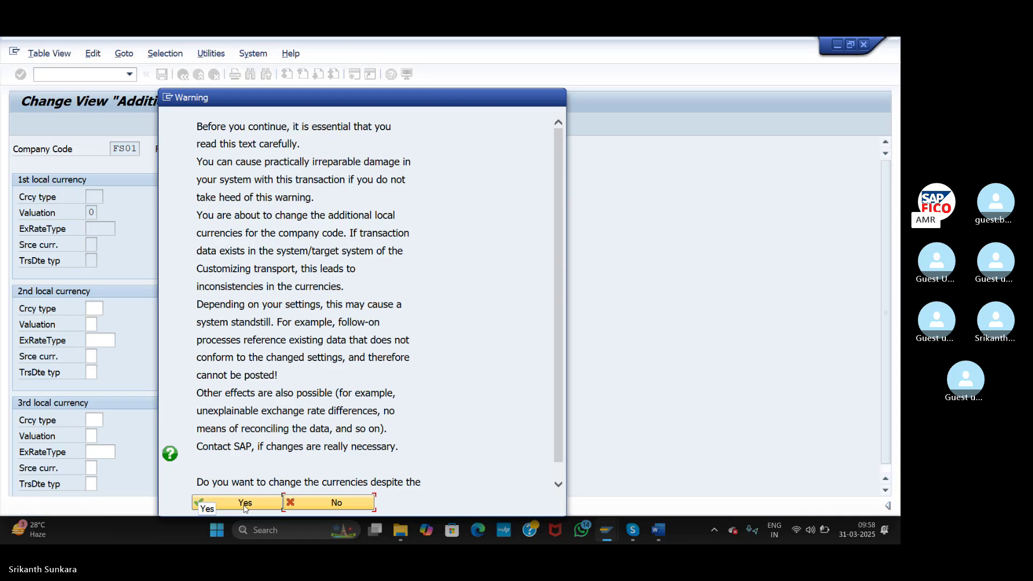
pyautogui.click(244, 503)
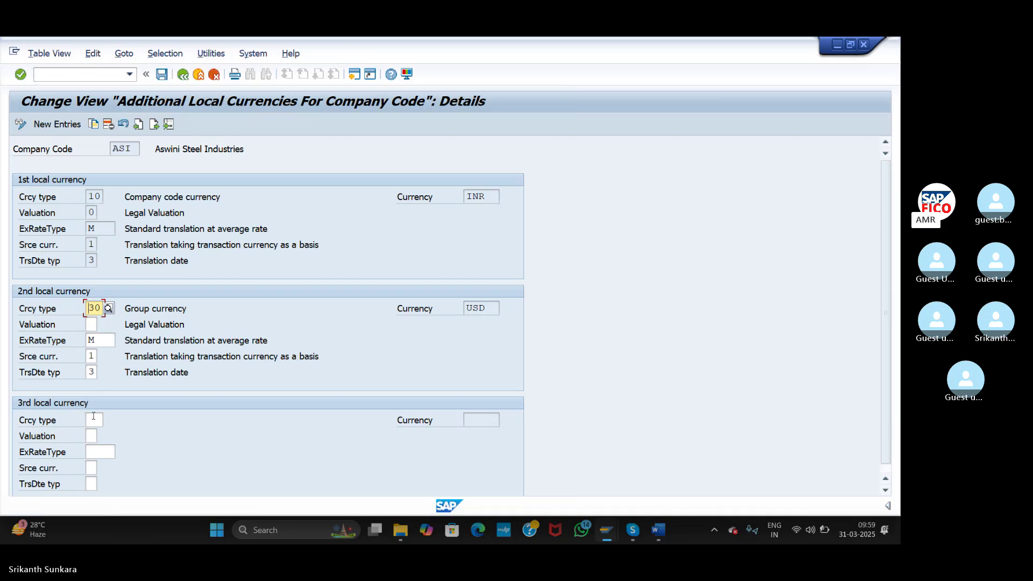
# - Inspect ASI's INR and USD local currencies, then go back twice to the IMG ledger activities
pyautogui.click(94, 416)
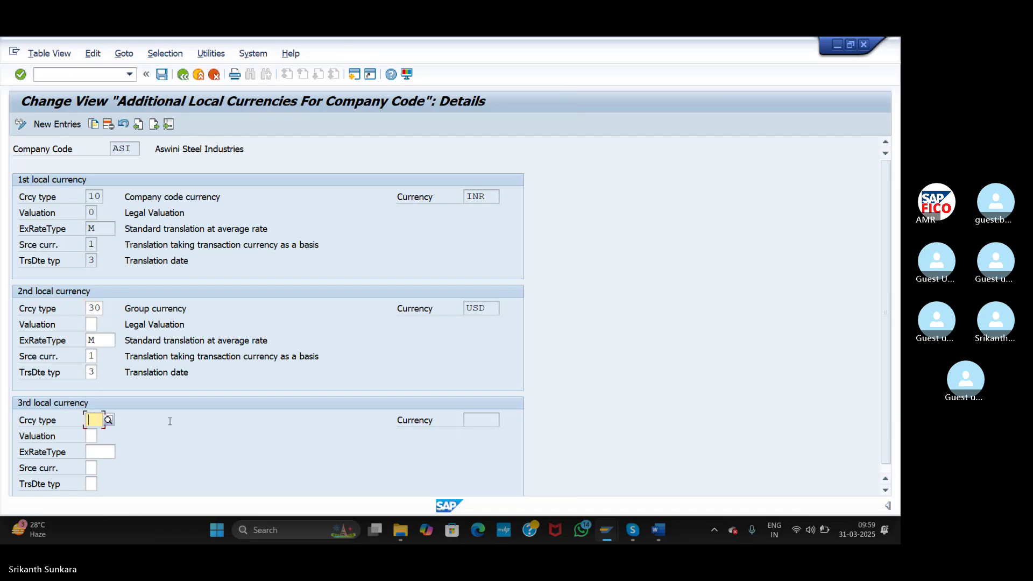
pyautogui.click(185, 76)
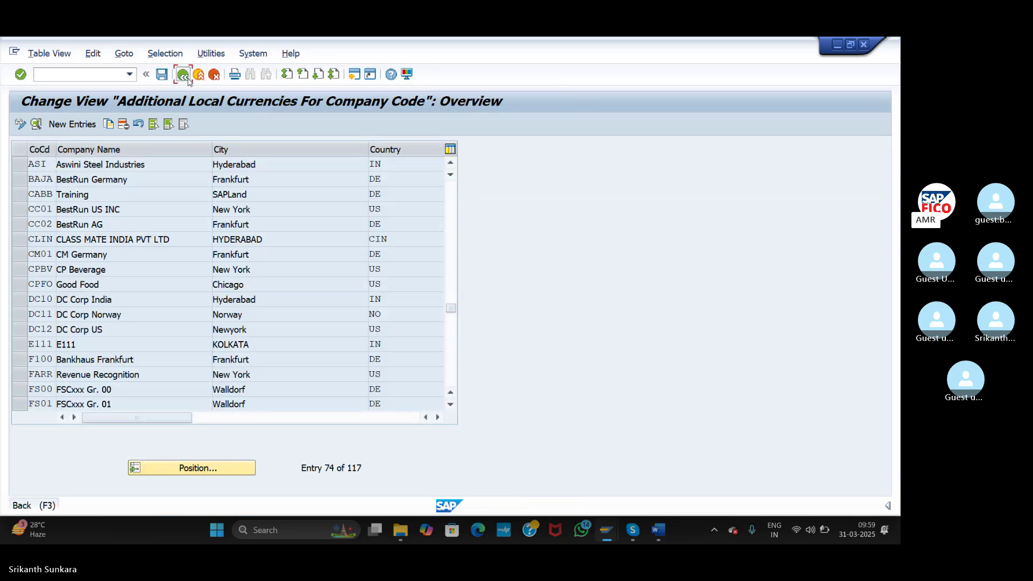
pyautogui.click(186, 77)
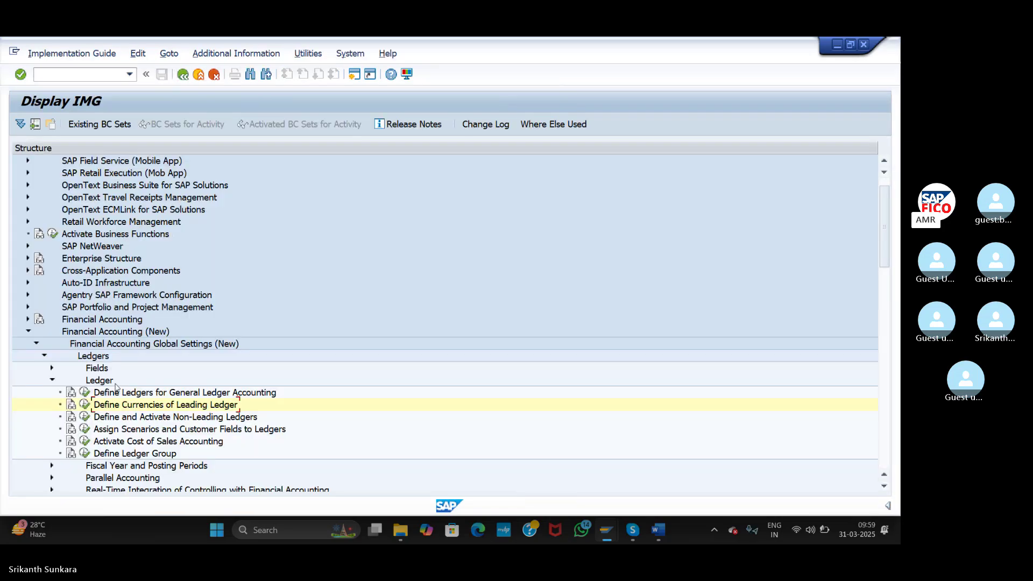
# - Open Define Currencies of Leading Ledger and jump to company code ASI
pyautogui.click(85, 408)
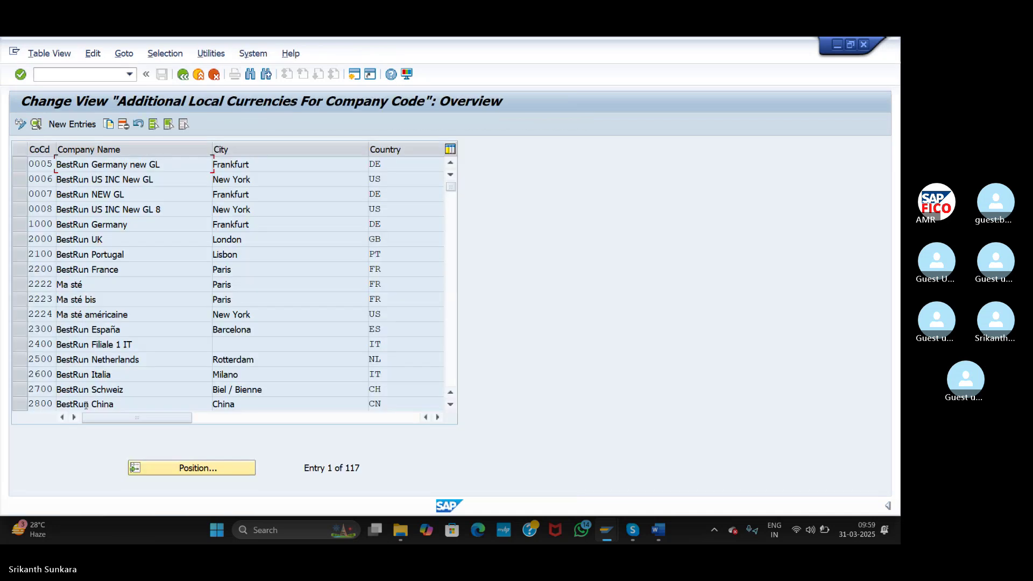
pyautogui.click(188, 468)
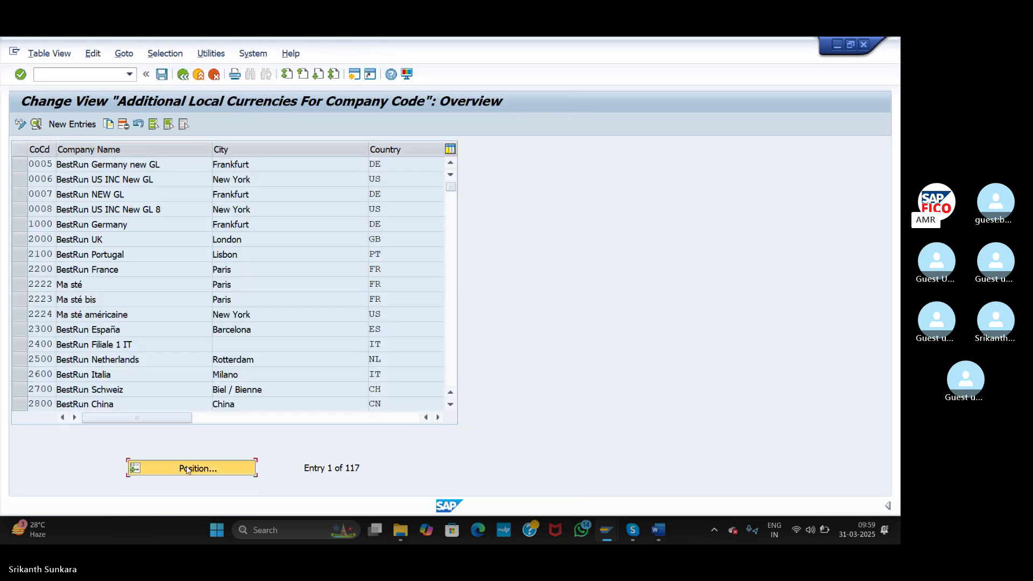
pyautogui.write('ASI')
pyautogui.press('Return')
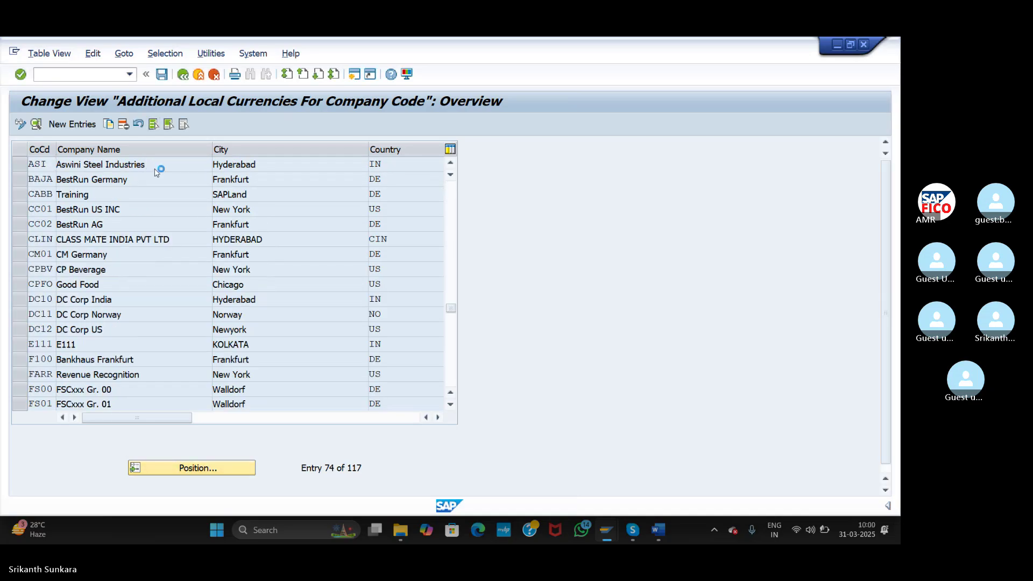
# - View ASI's currencies (INR, USD) past the warnings, then start a second session
pyautogui.doubleClick(156, 165)
pyautogui.click(243, 314)
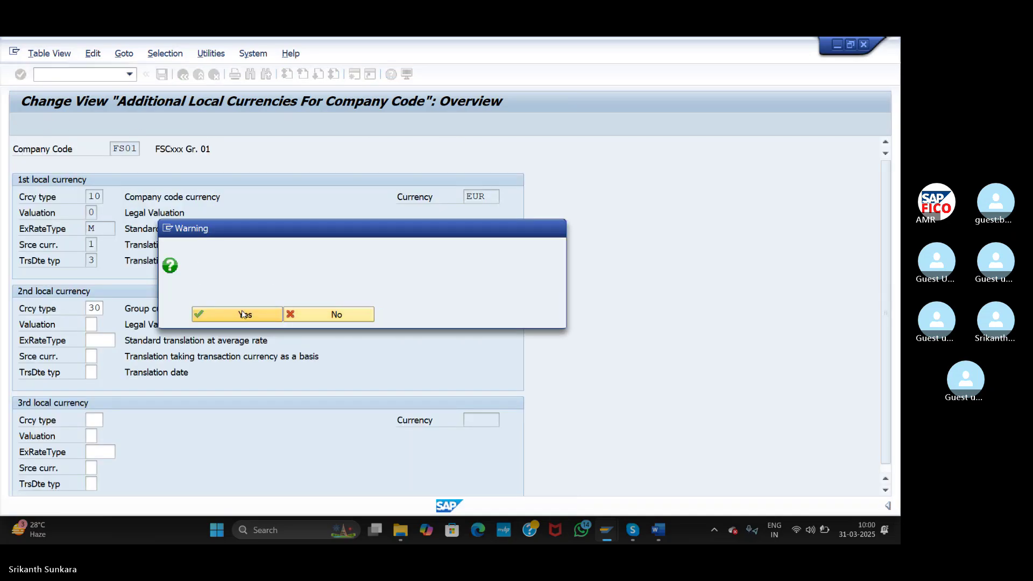
pyautogui.click(243, 503)
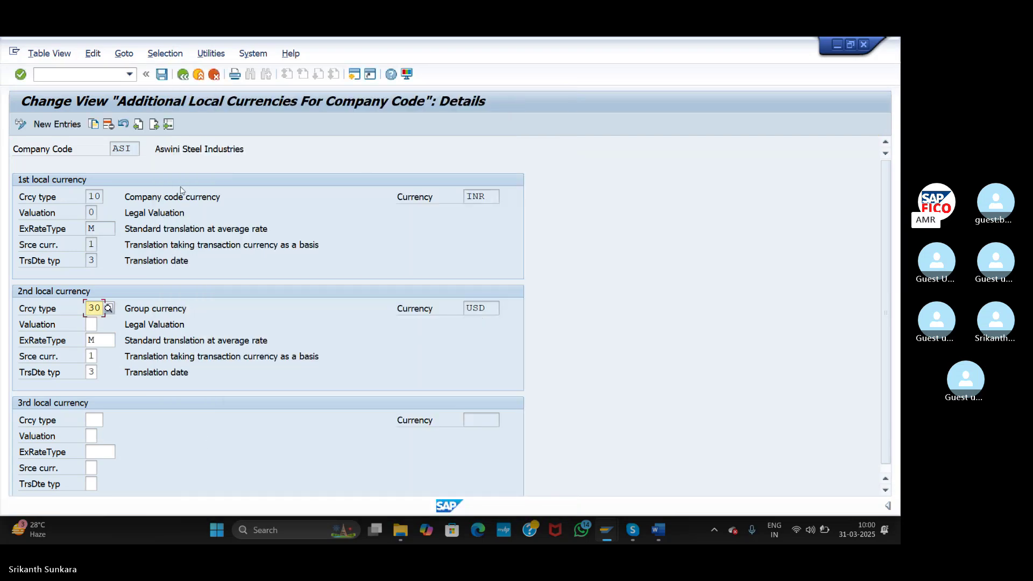
pyautogui.click(356, 79)
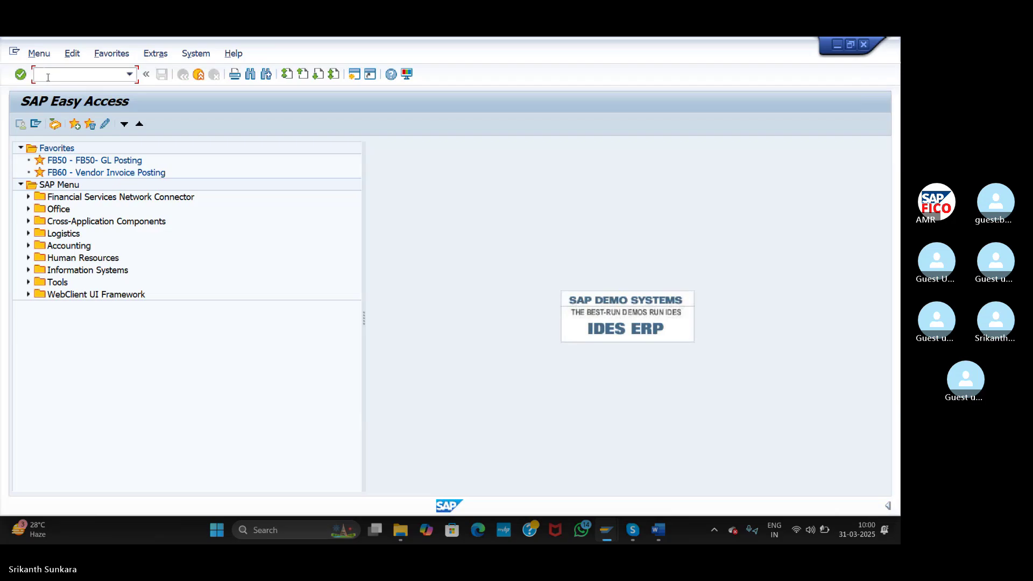
# - Check client 800 in client administration (SCC4), which uses USD
pyautogui.write('SCC4')
pyautogui.press('Return')
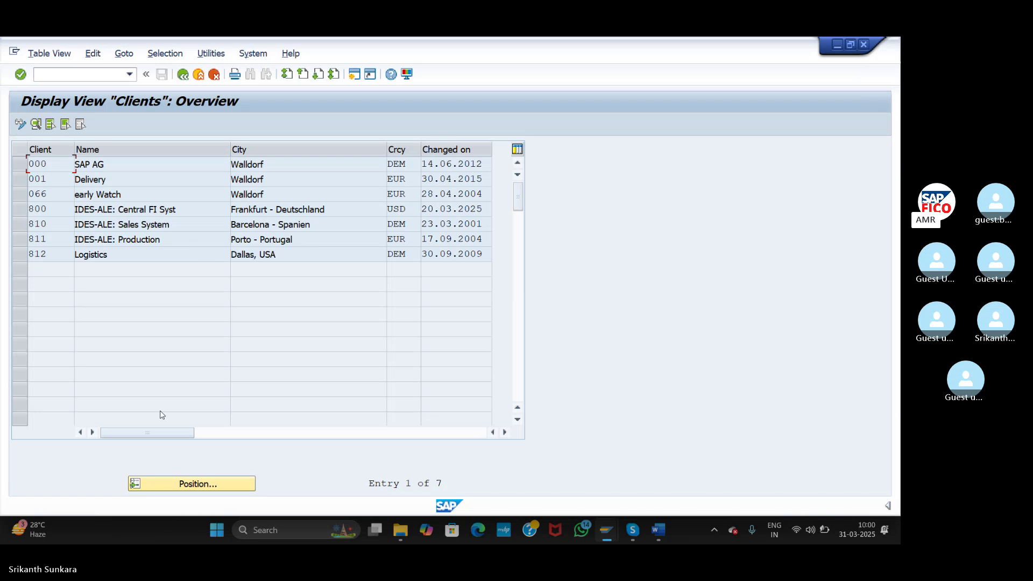
pyautogui.click(18, 210)
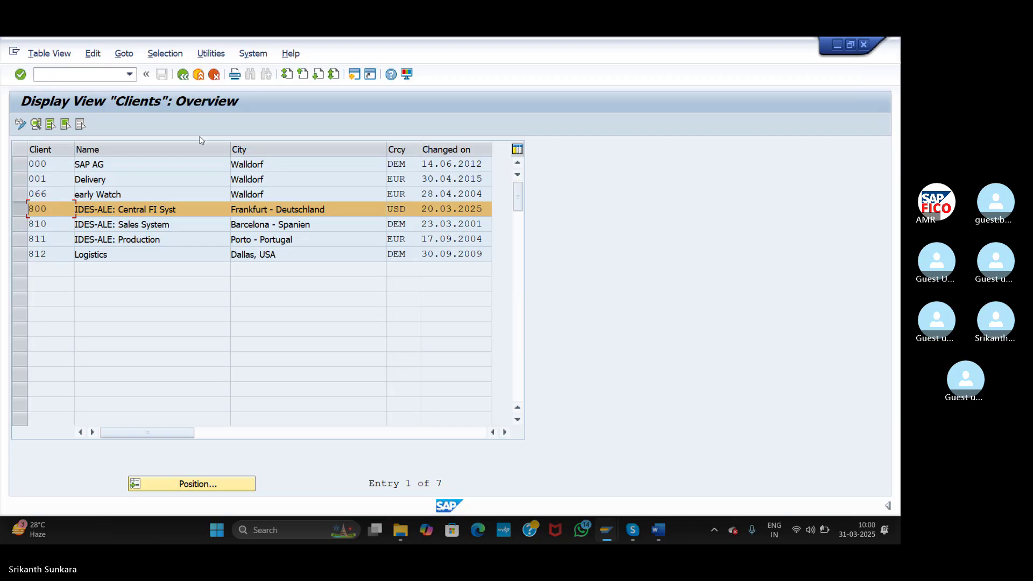
# - Return the first session to the IMG Ledger activities
pyautogui.hotkey('alt', 'Tab')
pyautogui.click(188, 78)
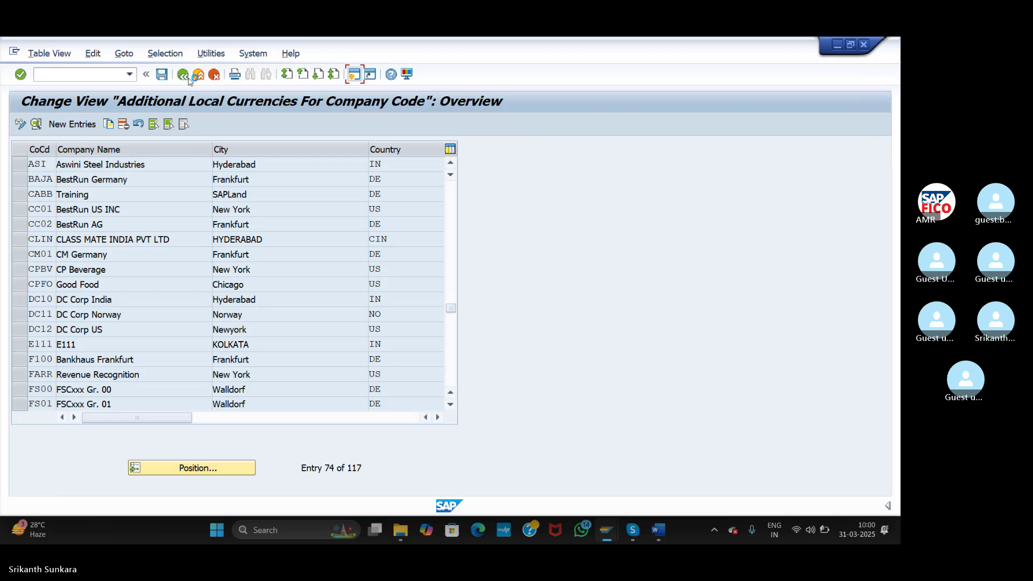
pyautogui.click(189, 78)
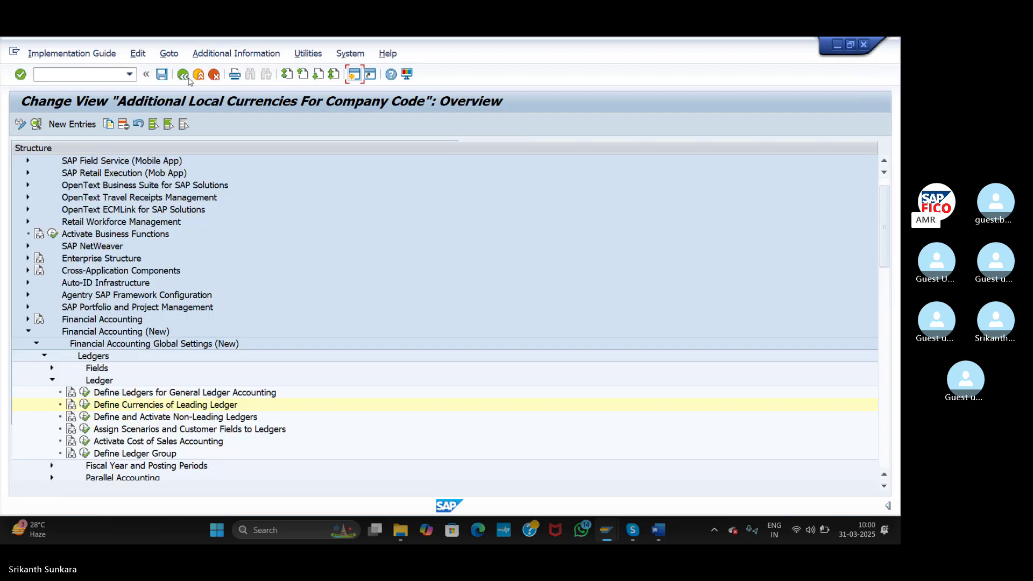
# - Open non-leading ledger settings for A1 and add a new entry for ASI
pyautogui.click(85, 417)
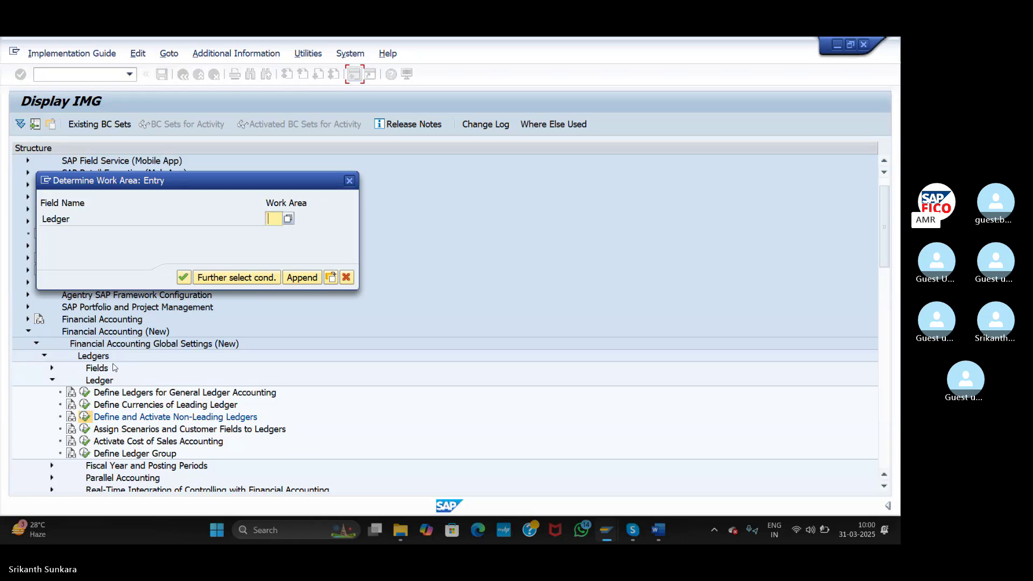
pyautogui.write('A1')
pyautogui.press('Return')
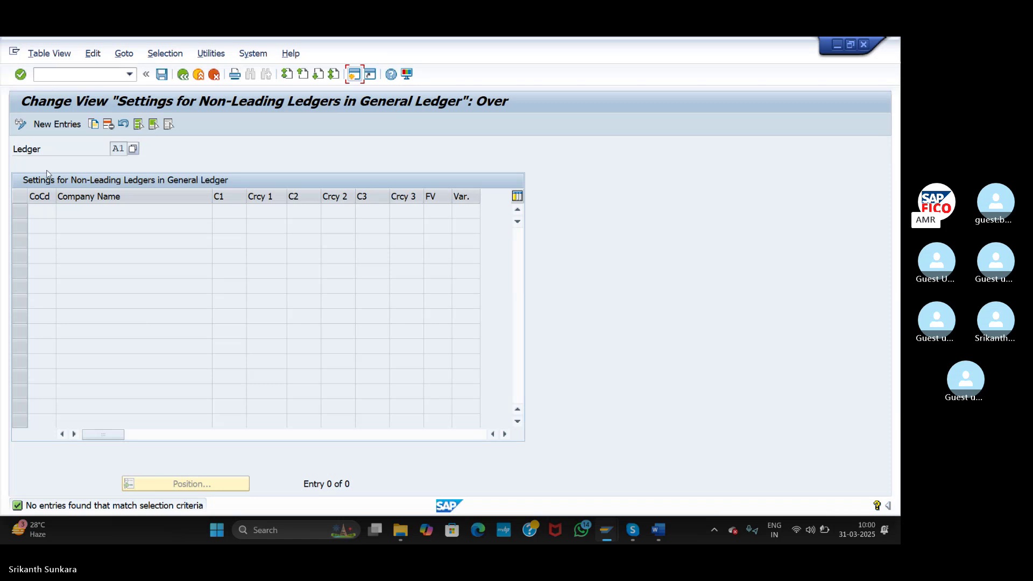
pyautogui.click(47, 130)
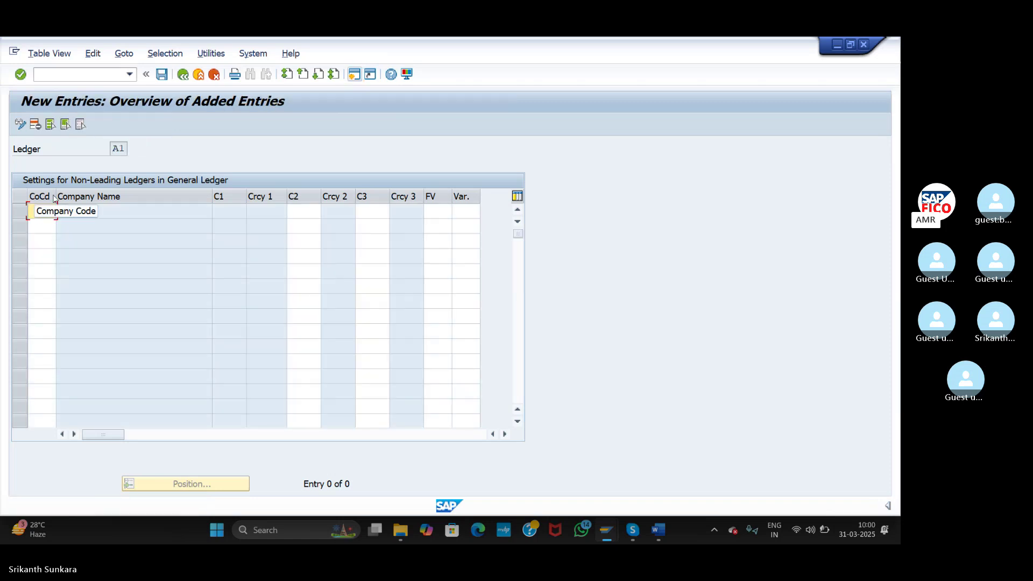
pyautogui.write('ASI')
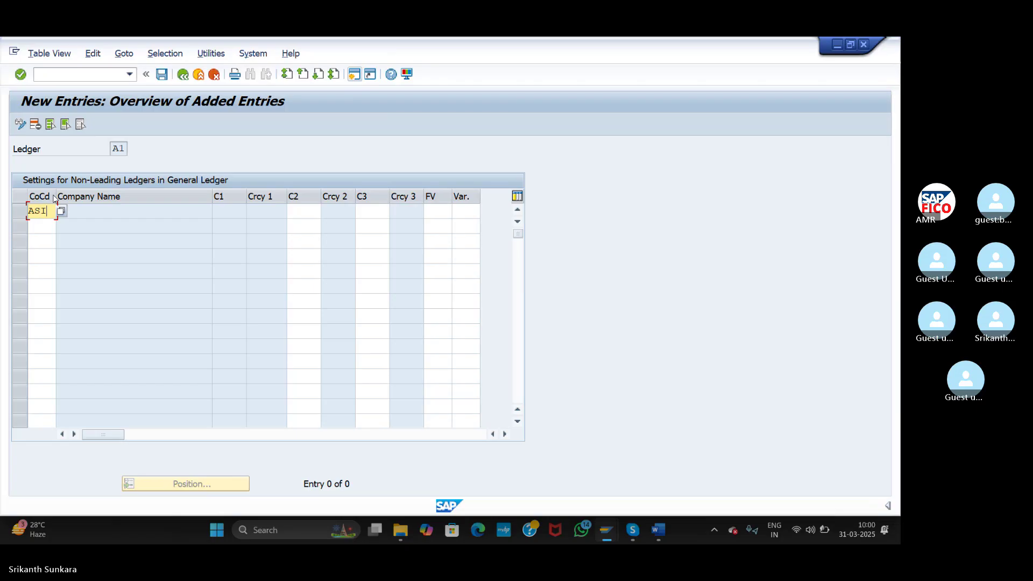
# - Set ASI's second currency type to group currency 30
pyautogui.click(298, 215)
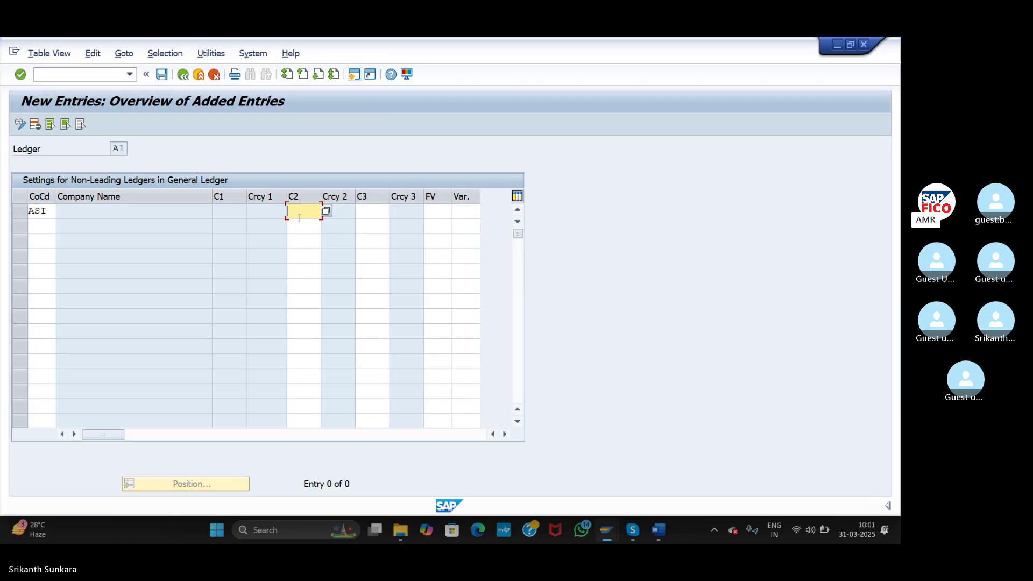
pyautogui.write('30')
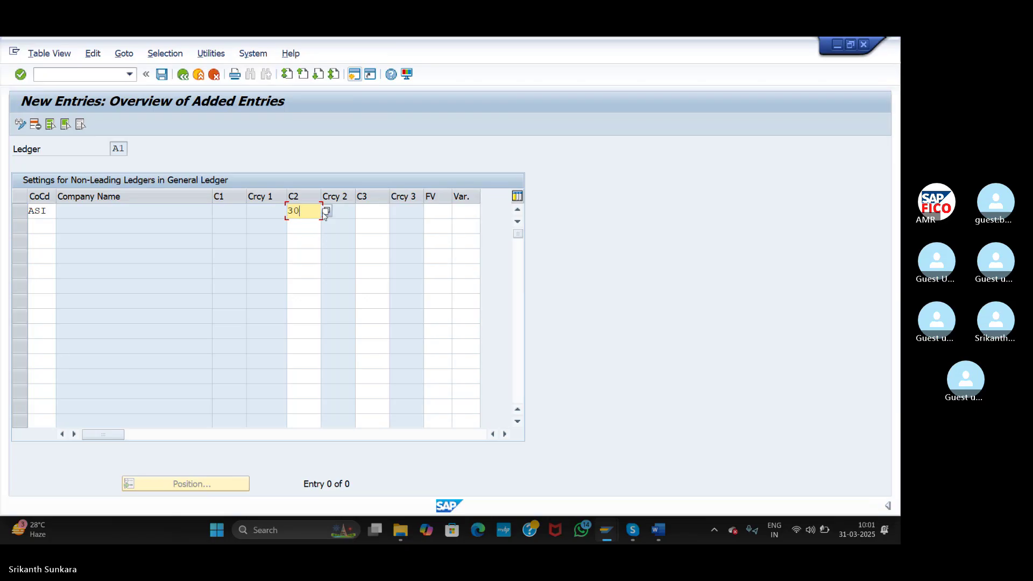
pyautogui.press('BackSpace')
pyautogui.press('BackSpace')
pyautogui.click(325, 212)
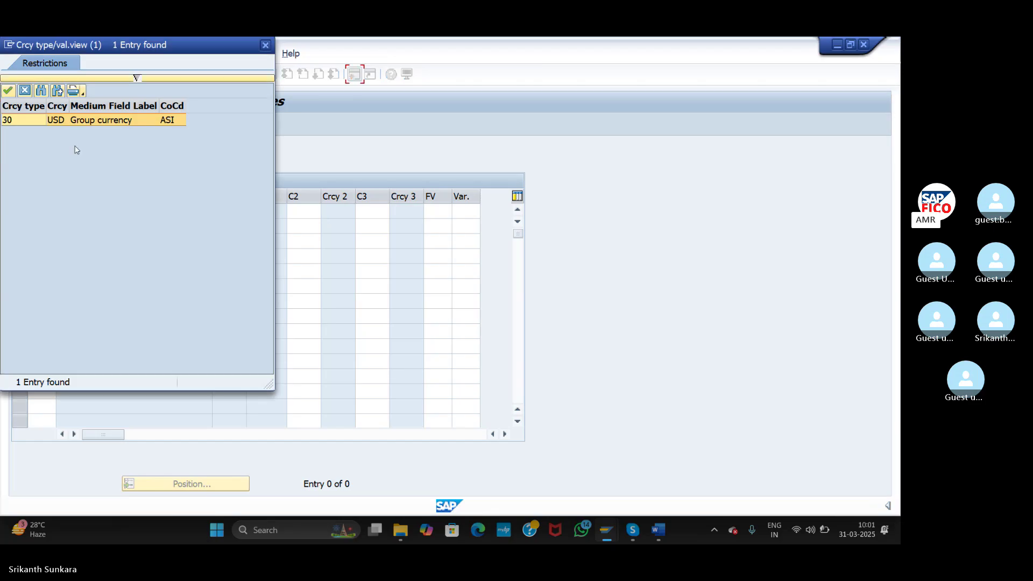
pyautogui.doubleClick(9, 118)
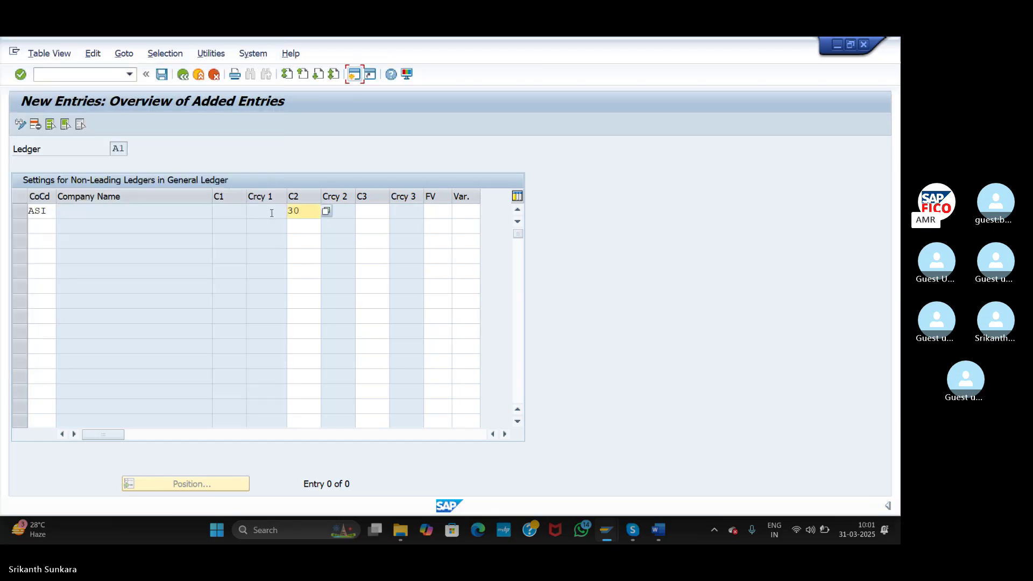
pyautogui.click(369, 212)
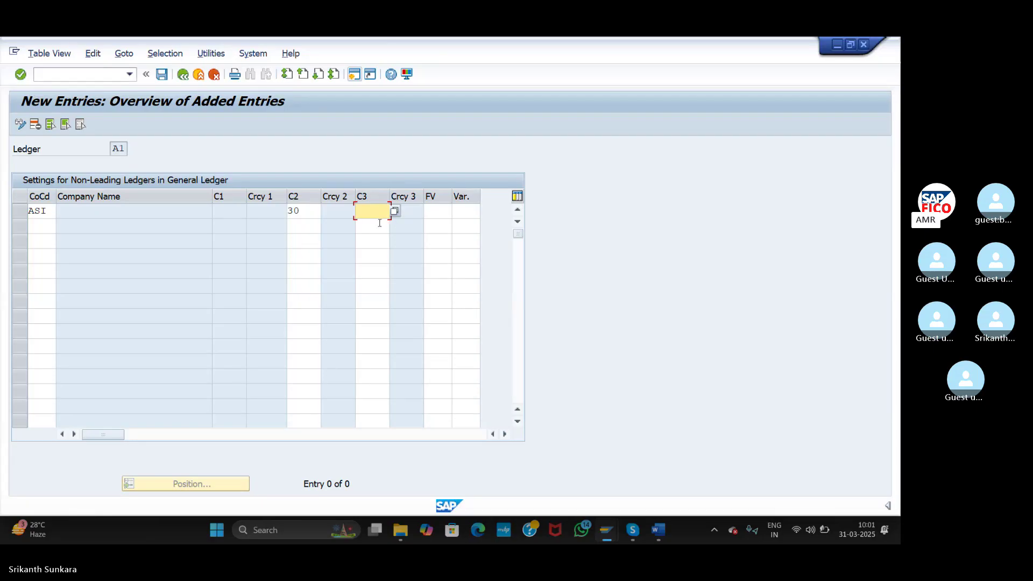
# - Enter fiscal year variant AV and posting period variant AGPV for ASI
pyautogui.click(436, 213)
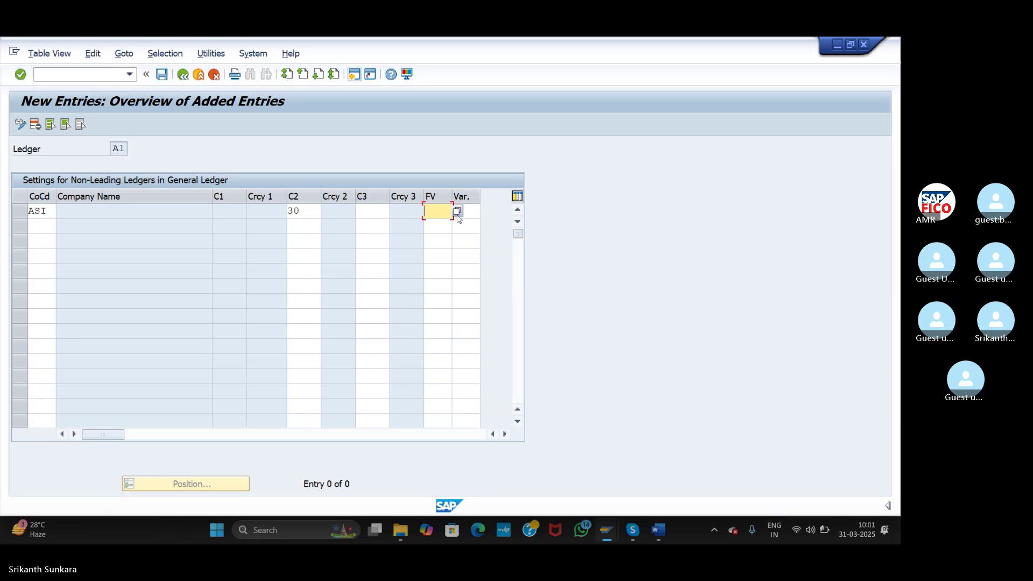
pyautogui.click(458, 211)
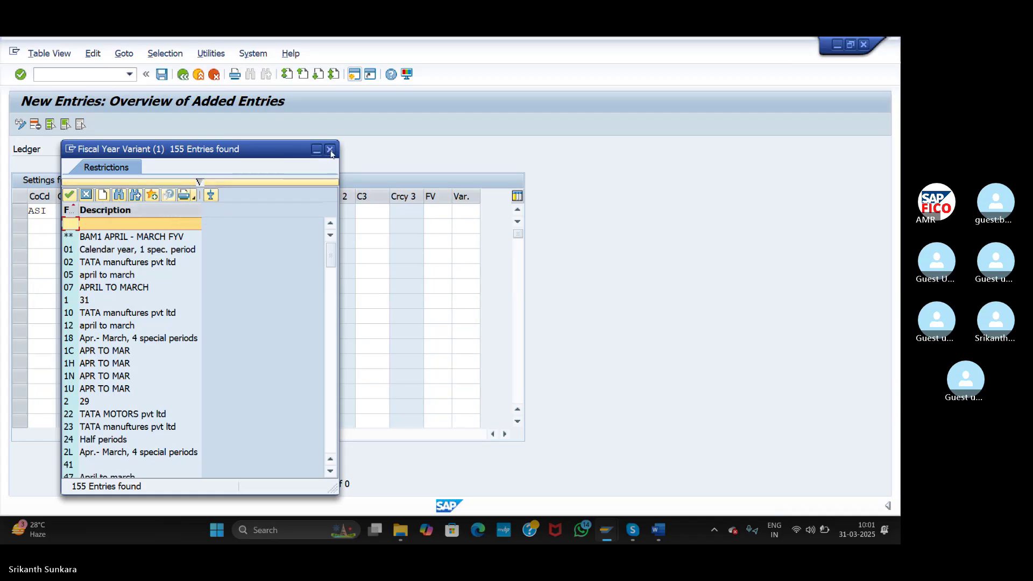
pyautogui.click(330, 149)
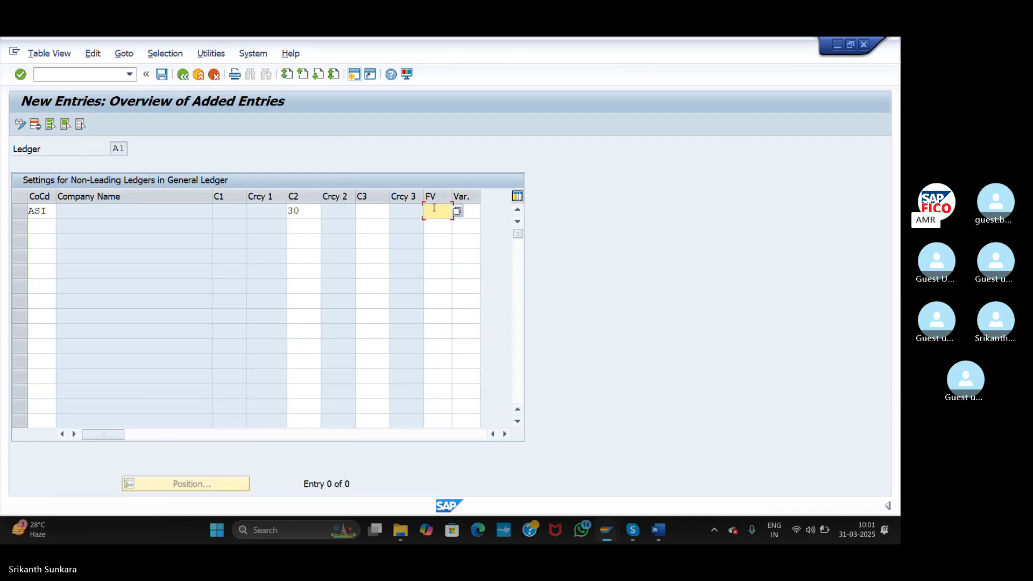
pyautogui.write('AV')
pyautogui.click(354, 74)
pyautogui.press('Tab')
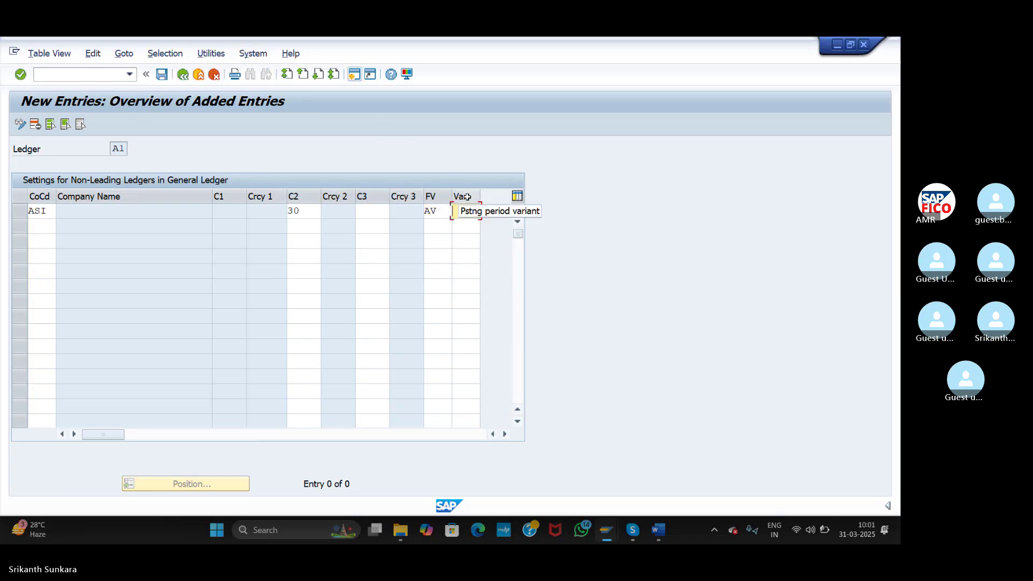
pyautogui.write('AG')
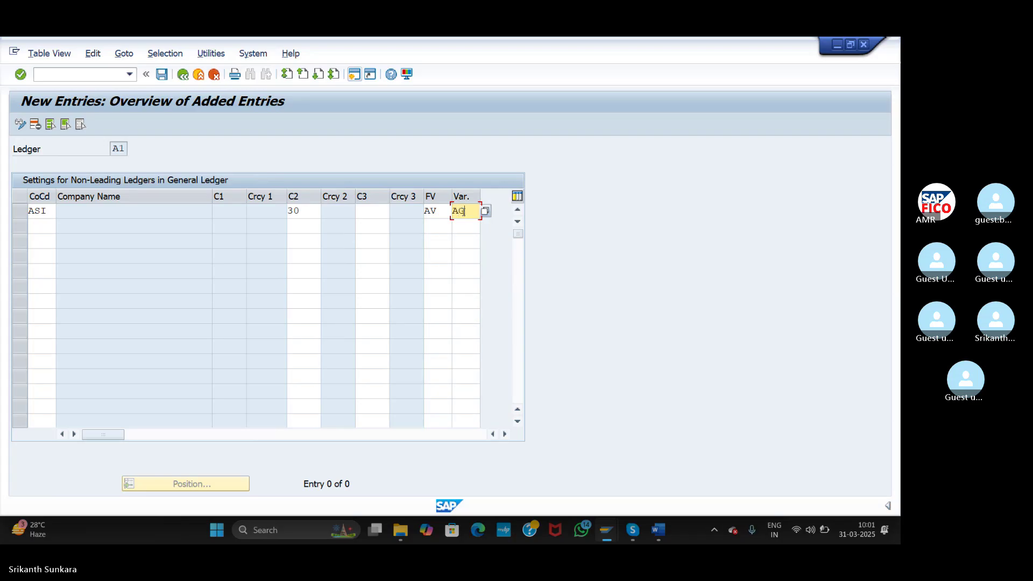
pyautogui.write('PV')
# - Save ledger A1's ASI settings, answering No to the consistency check and confirming the request
pyautogui.click(162, 75)
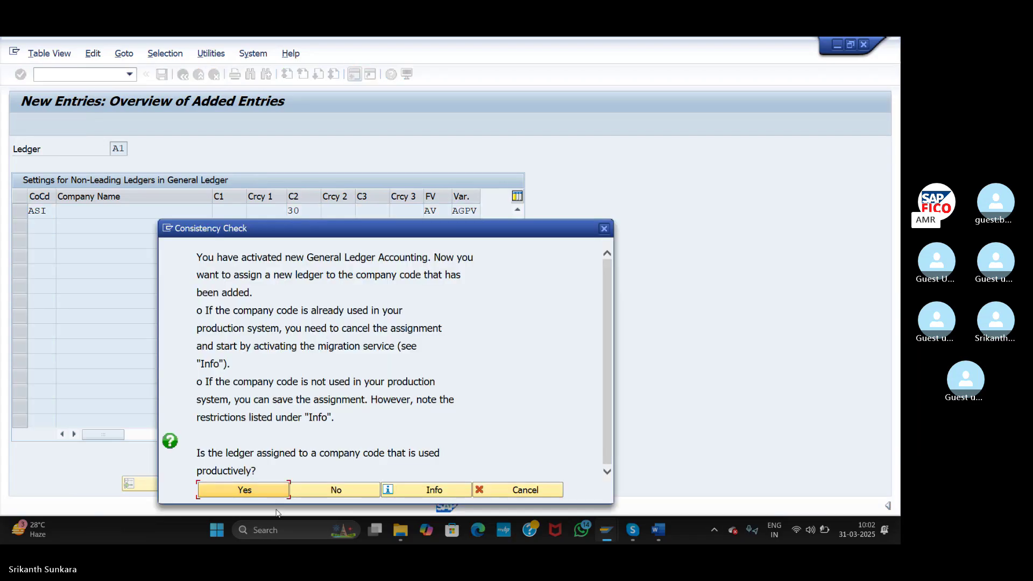
pyautogui.click(338, 490)
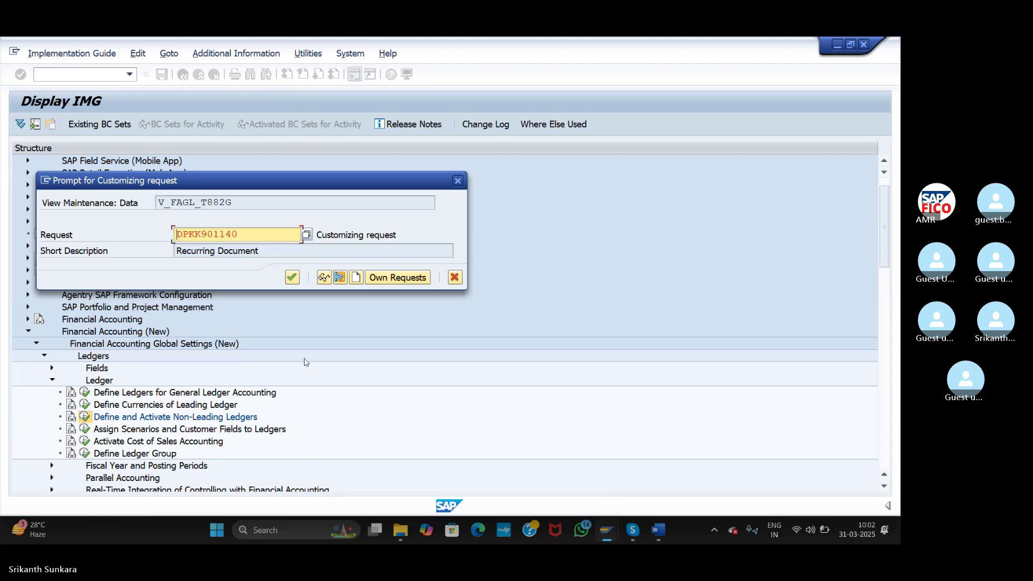
pyautogui.click(293, 279)
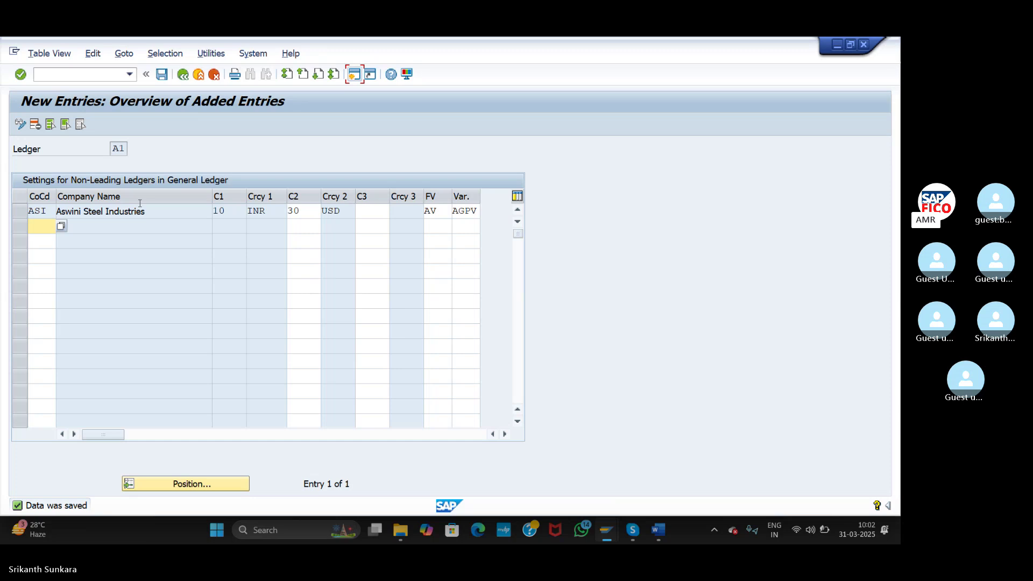
# - Select ledger A1 and back out to the IMG Ledger activities
pyautogui.click(112, 149)
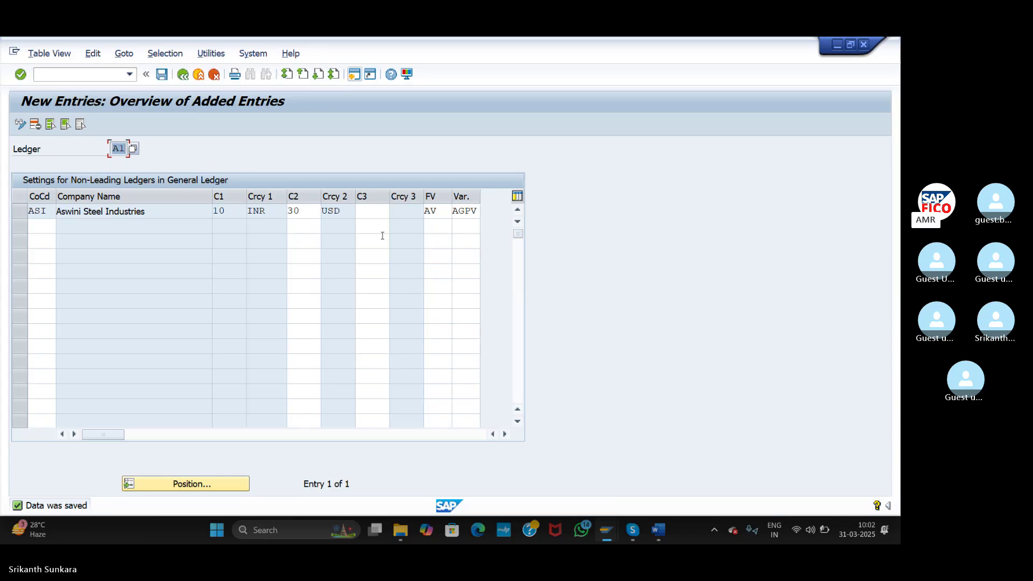
pyautogui.click(185, 75)
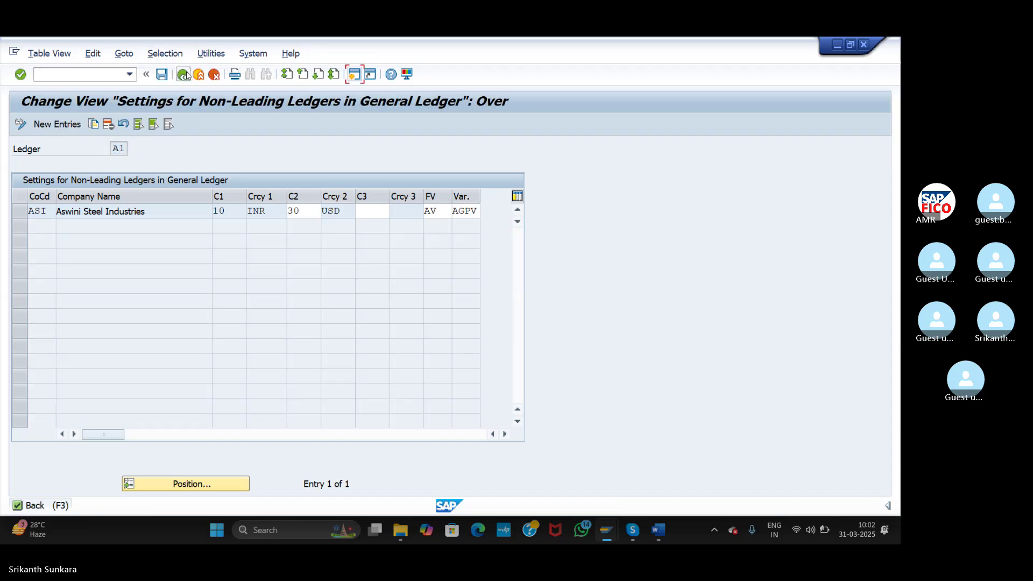
pyautogui.click(184, 74)
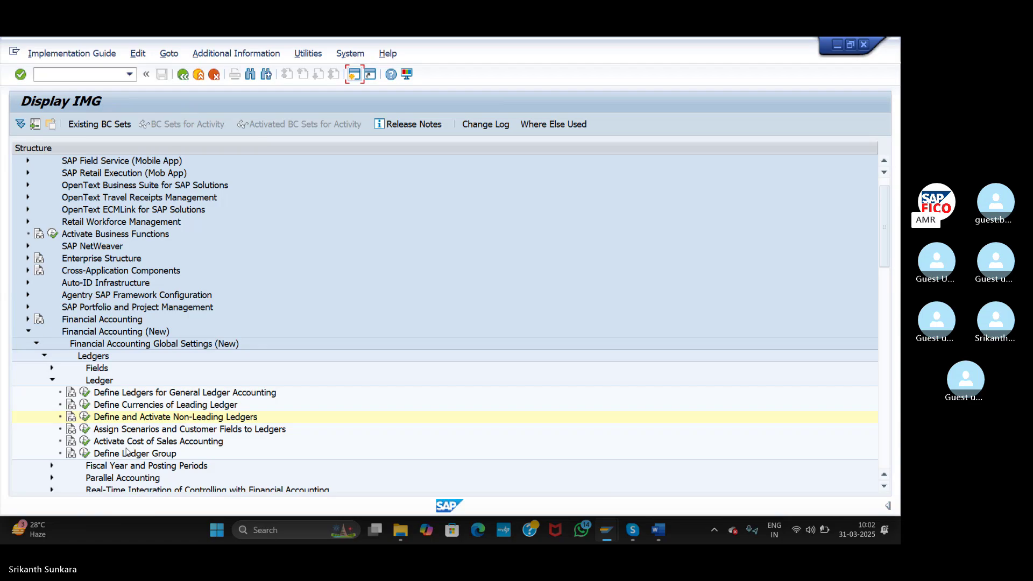
# - Open non-leading ledger settings for work area A2 and add a new ASI entry
pyautogui.click(85, 417)
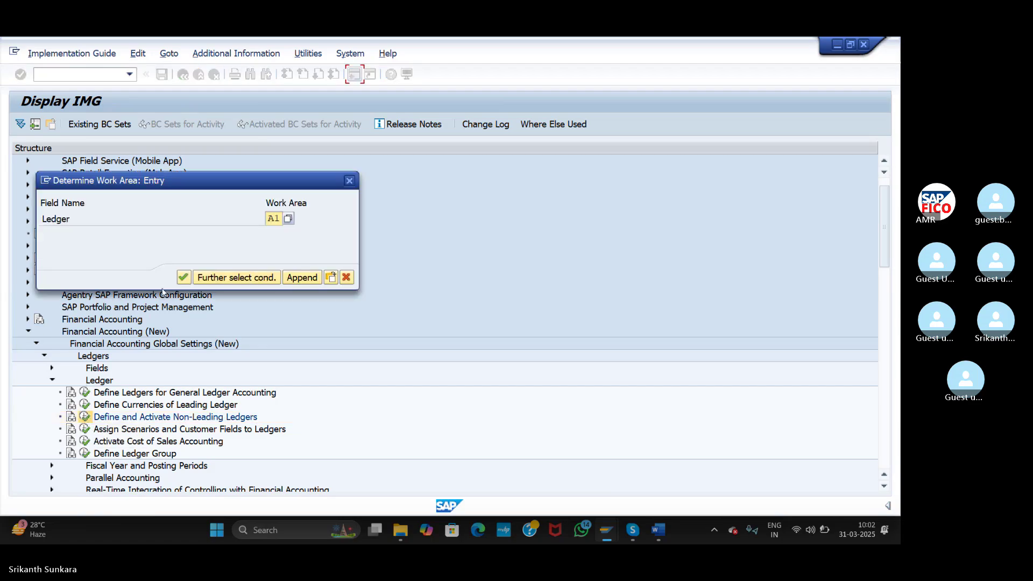
pyautogui.press('Delete')
pyautogui.press('Delete')
pyautogui.write('A2')
pyautogui.press('Return')
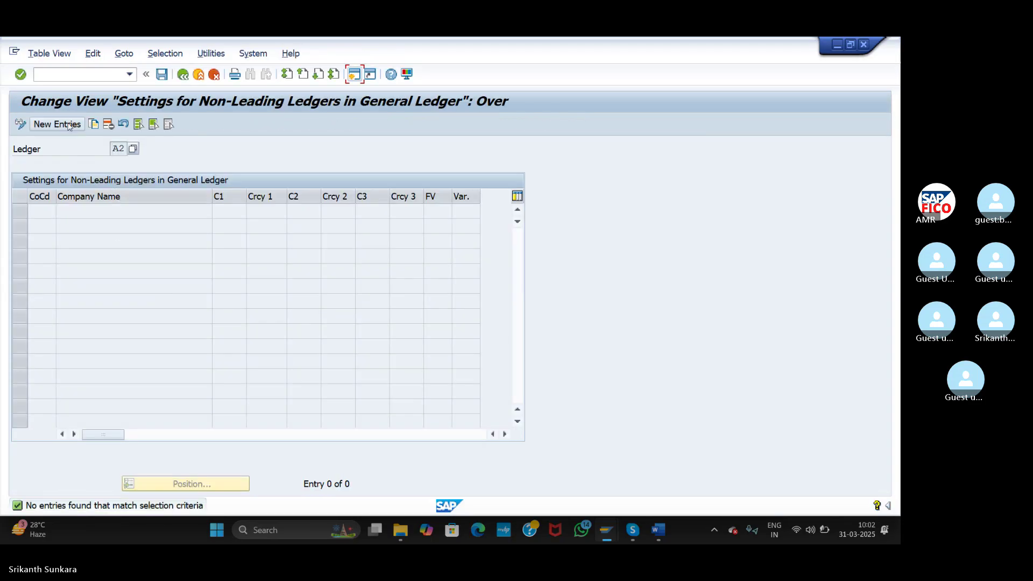
pyautogui.click(67, 125)
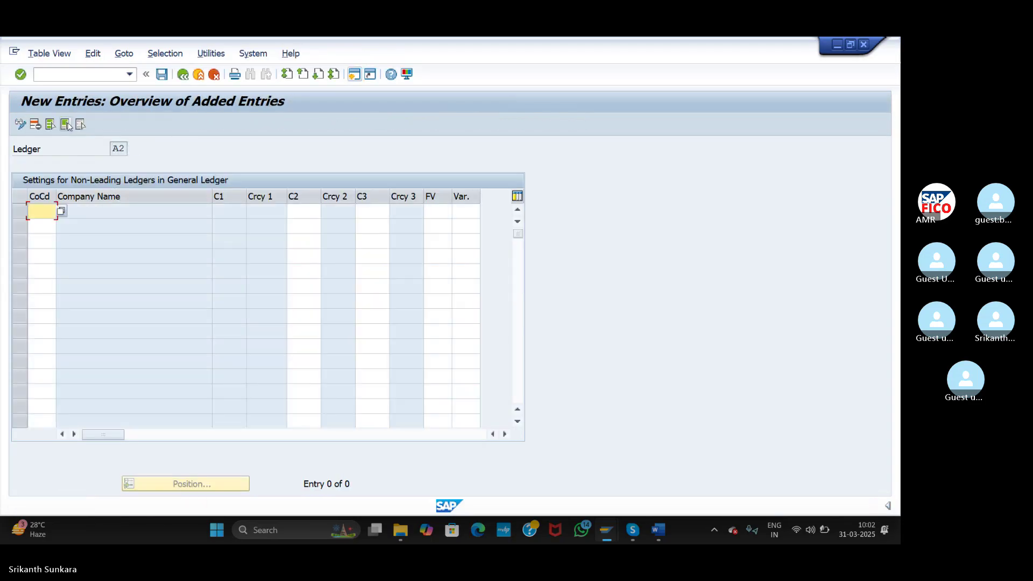
pyautogui.write('ASI')
# - Set ASI's second currency type to 30
pyautogui.click(305, 209)
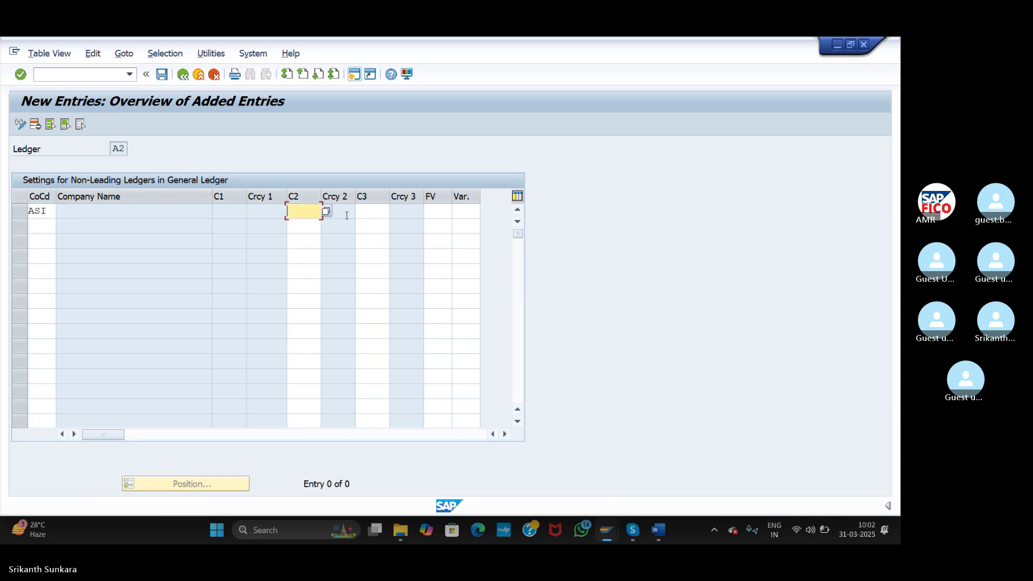
pyautogui.click(371, 212)
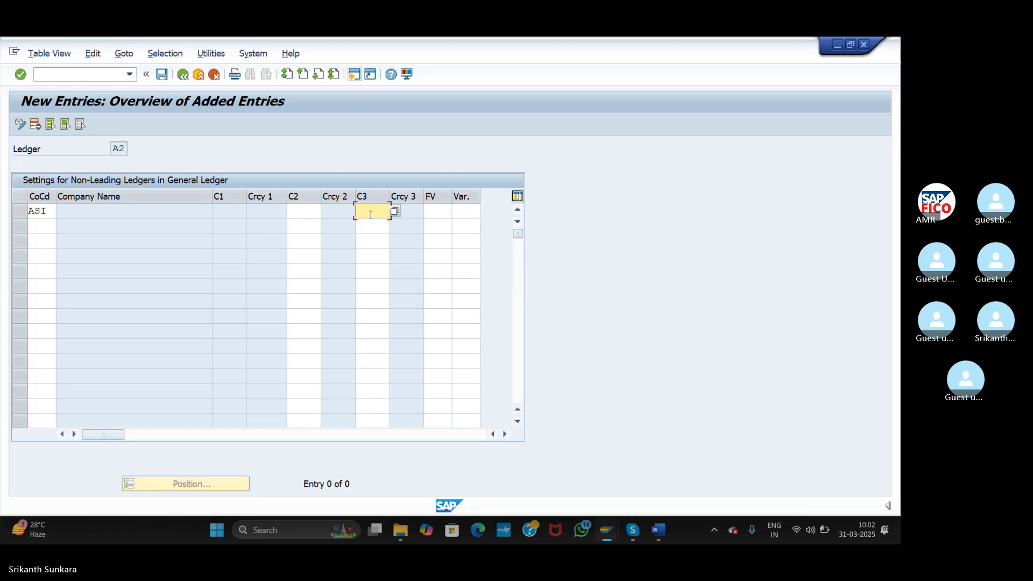
pyautogui.click(306, 212)
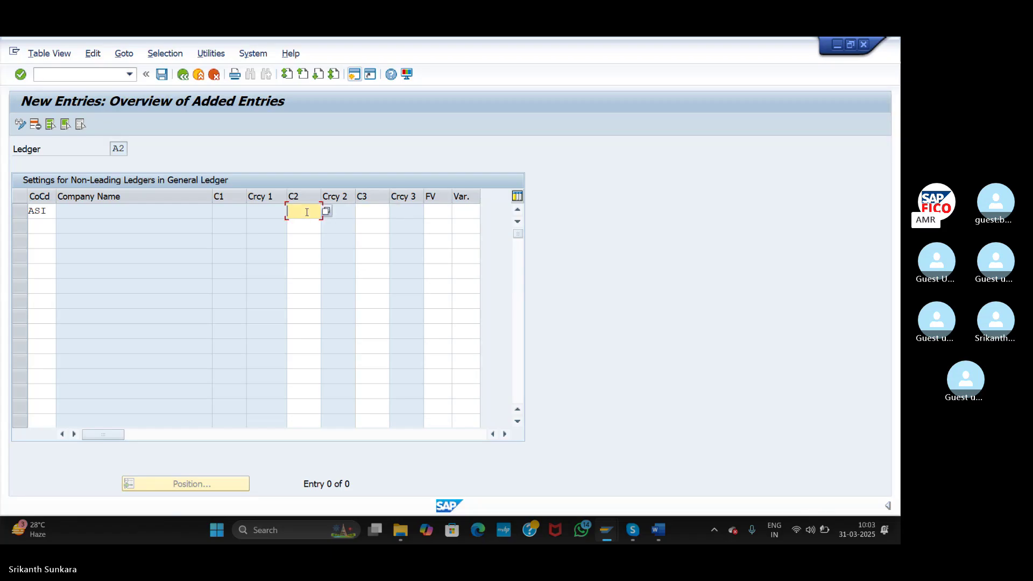
pyautogui.write('30')
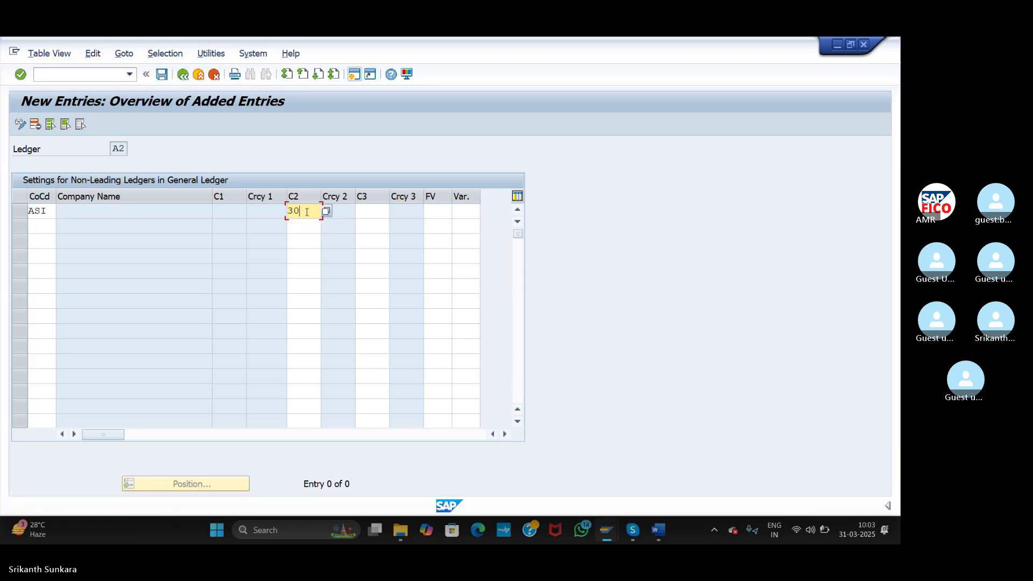
pyautogui.press('Tab')
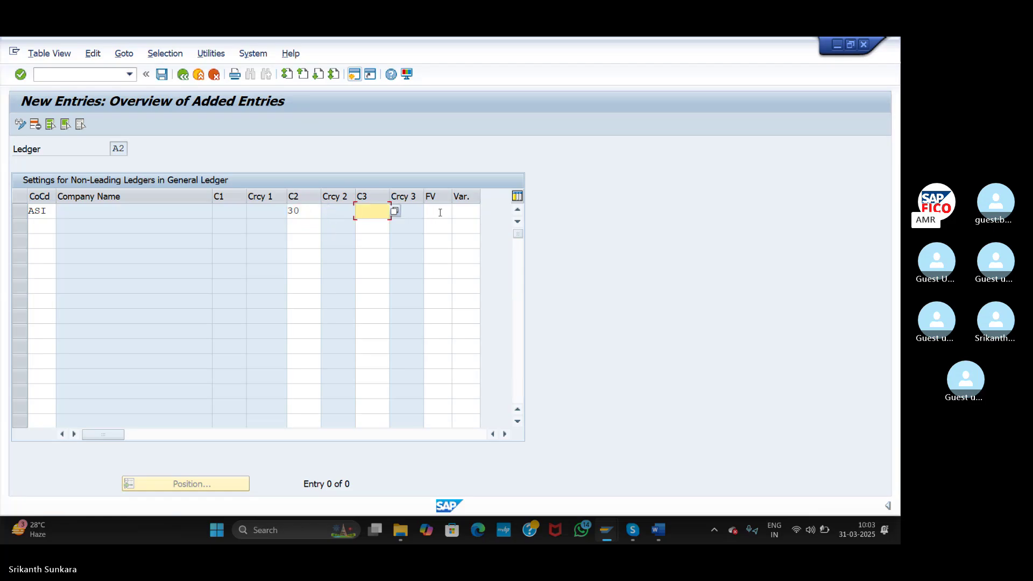
# - Enter fiscal year variant AV and posting period variant AGPV, then save
pyautogui.click(440, 213)
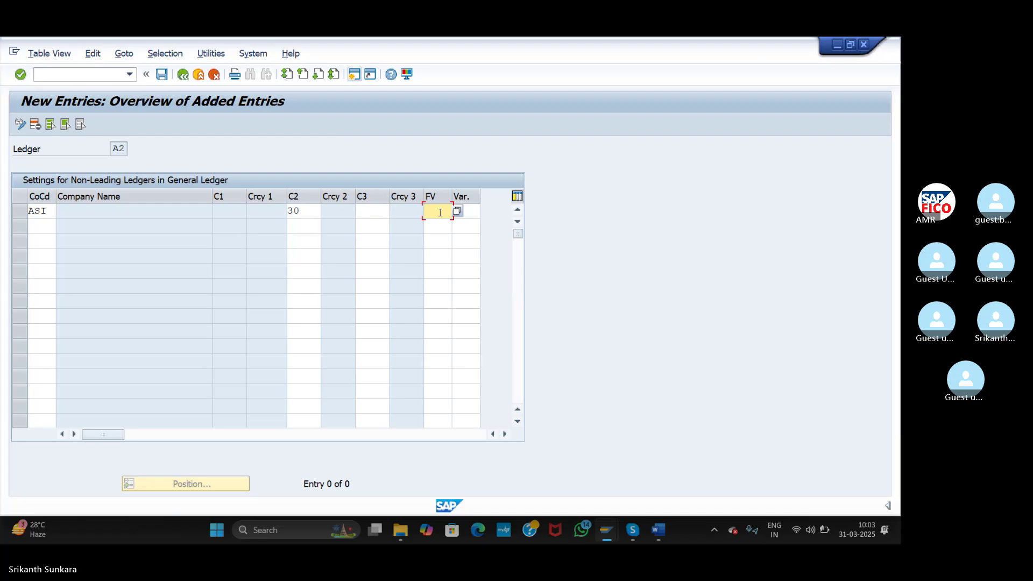
pyautogui.write('AV')
pyautogui.click(476, 211)
pyautogui.write('AGPV')
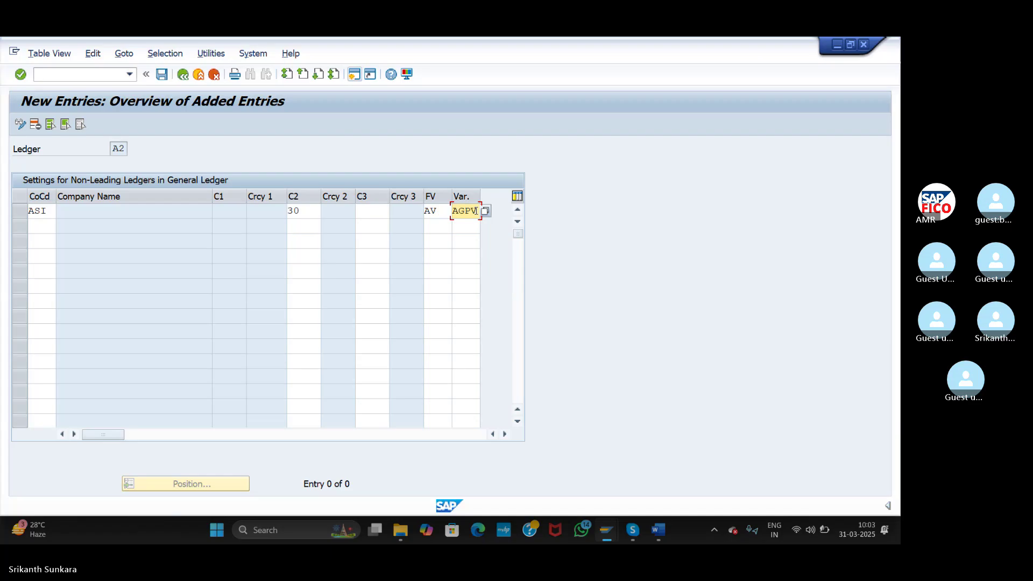
pyautogui.click(160, 79)
pyautogui.click(161, 75)
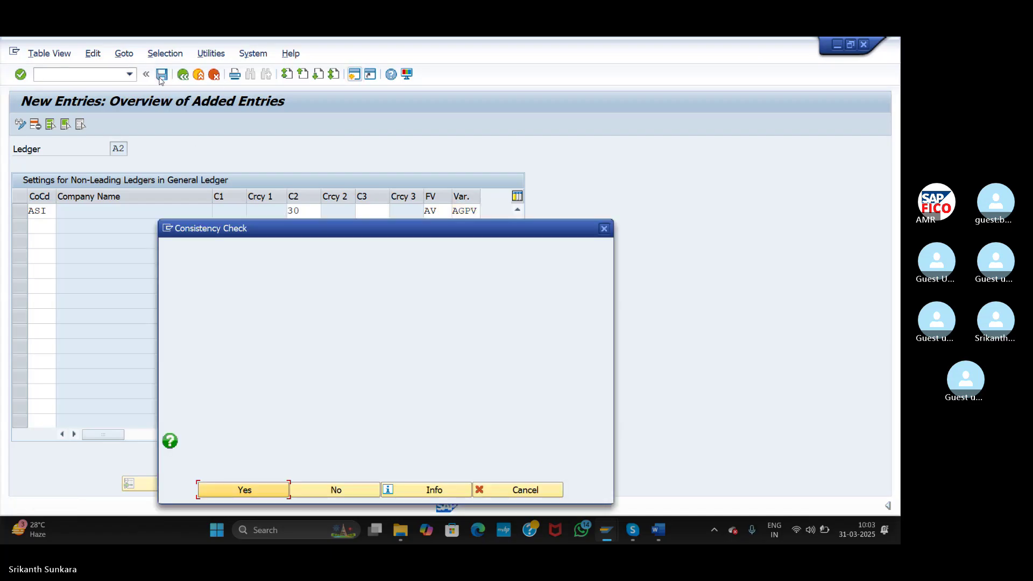
# - Answer No to the consistency check, confirm the customizing request, and return to the IMG
pyautogui.click(346, 488)
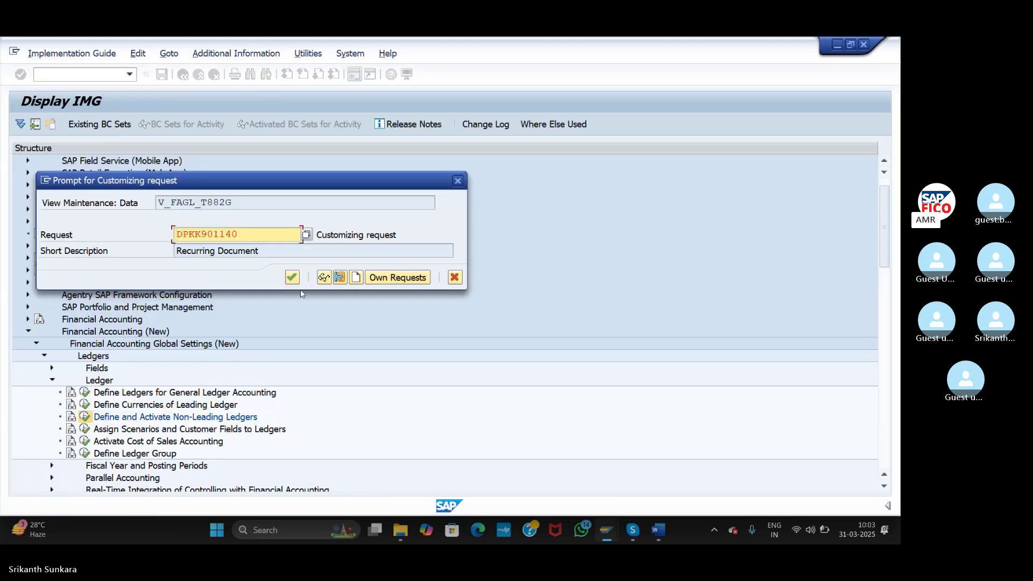
pyautogui.click(291, 278)
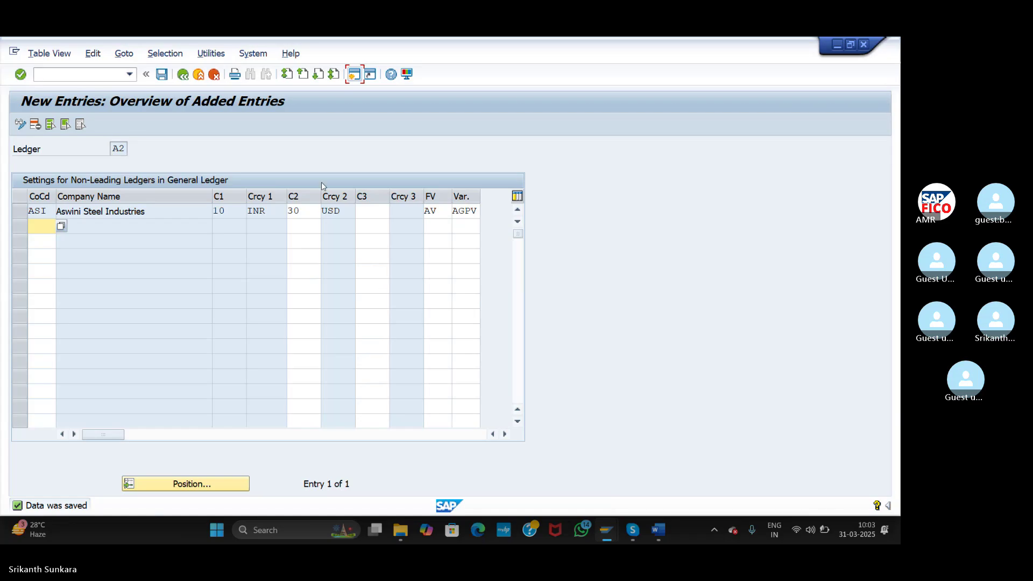
pyautogui.click(183, 76)
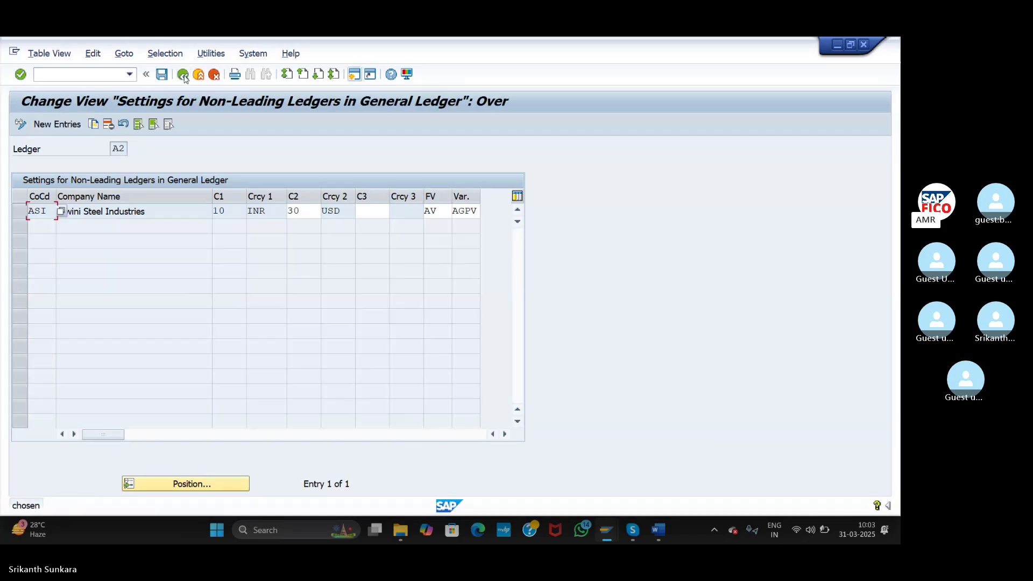
pyautogui.click(183, 75)
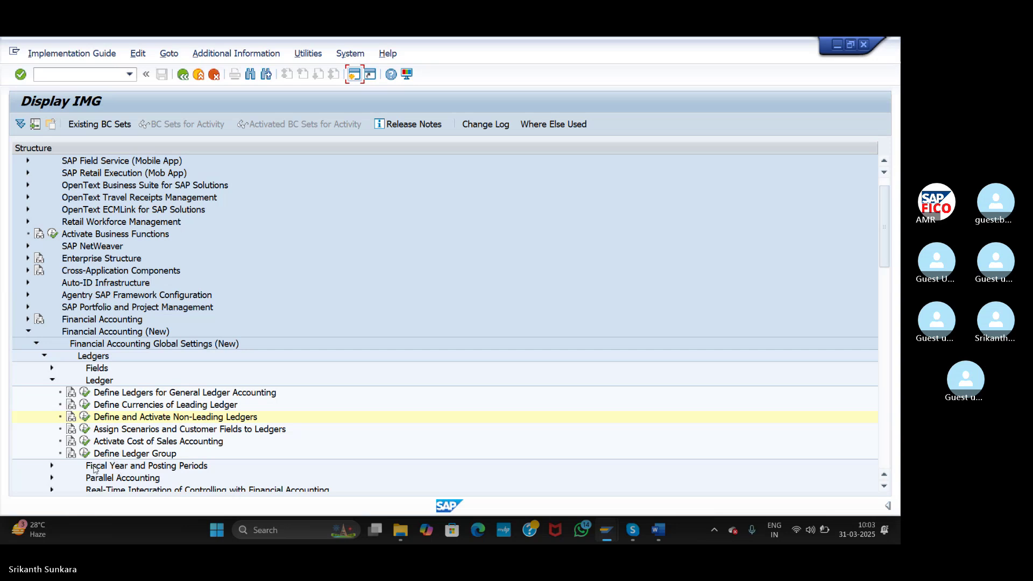
# - Open Assign Scenarios and Customer Fields to Ledgers and select ledgers 0L, A1 and A2
pyautogui.click(84, 431)
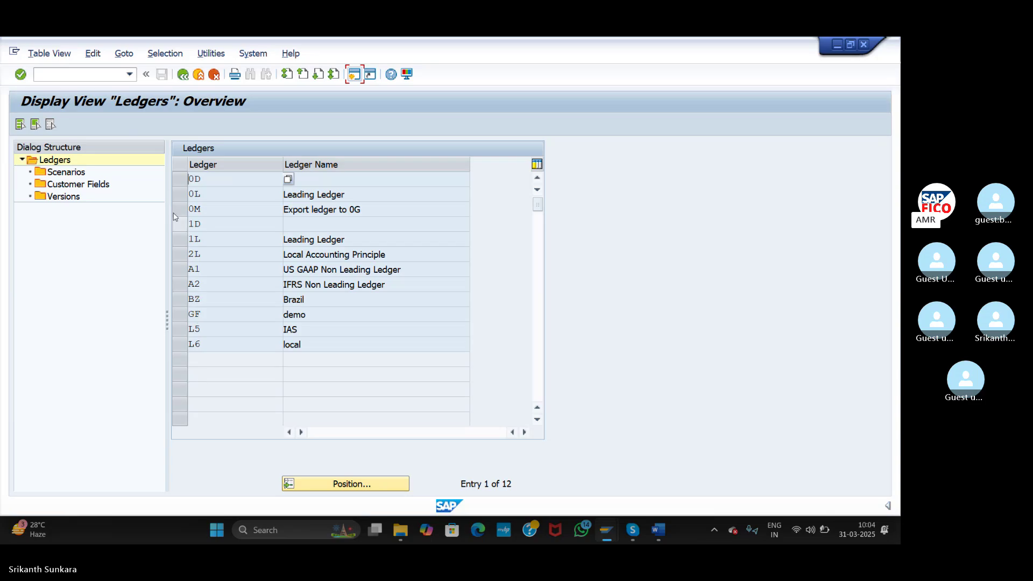
pyautogui.click(182, 196)
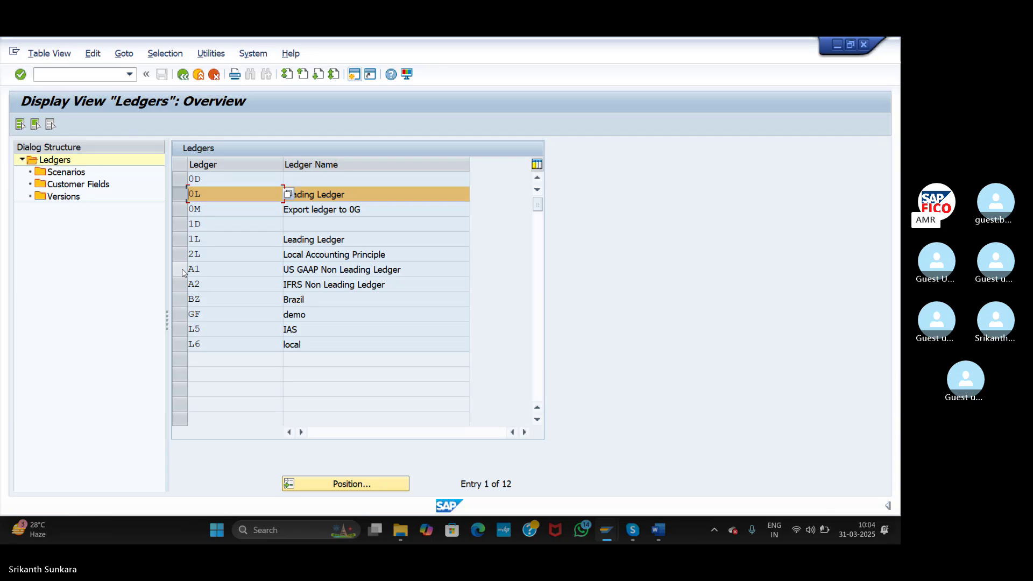
pyautogui.click(182, 269)
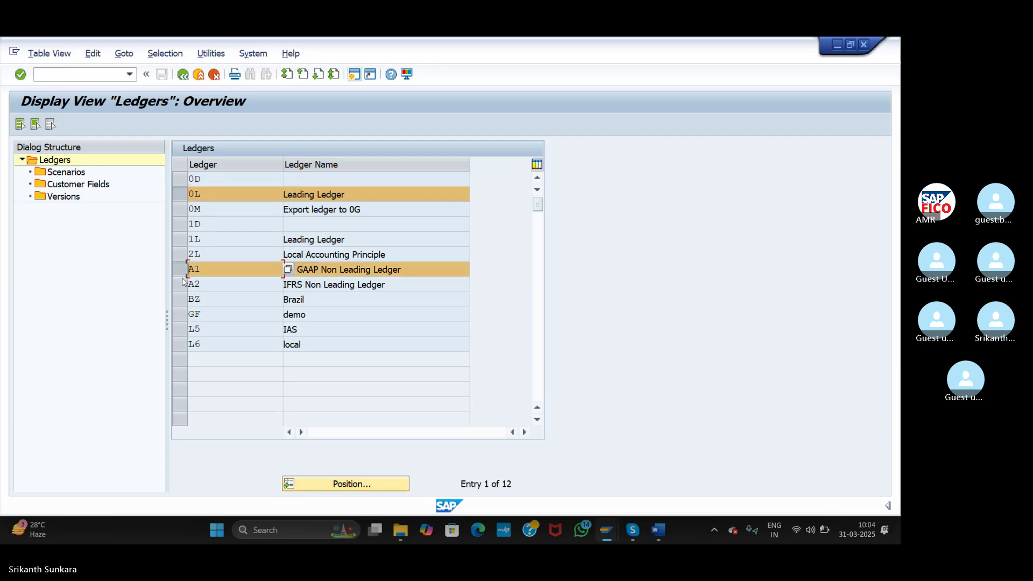
pyautogui.click(181, 284)
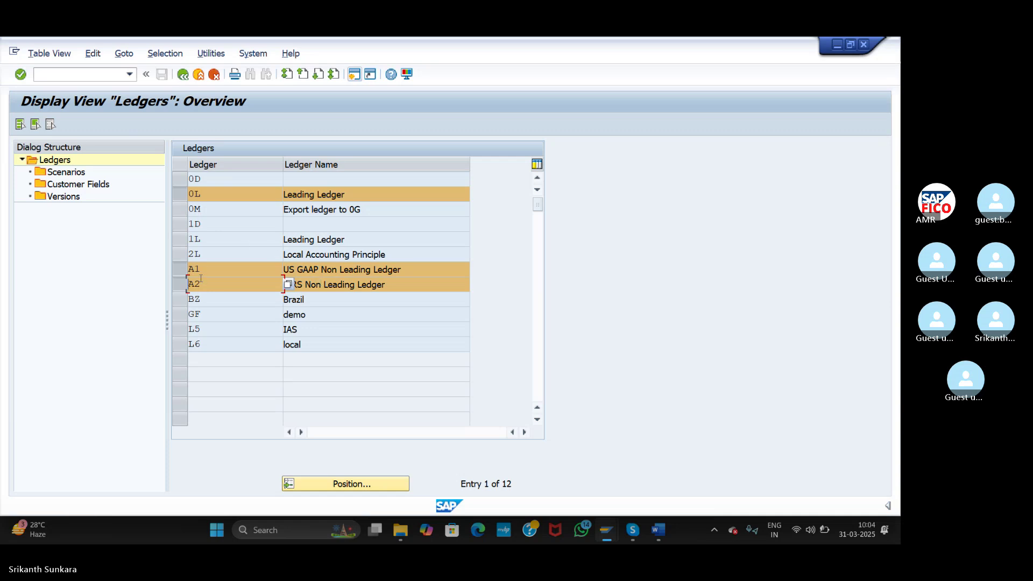
# - Deselect ledgers A1 and A2 and open the Scenarios list for ledger 0L
pyautogui.click(179, 268)
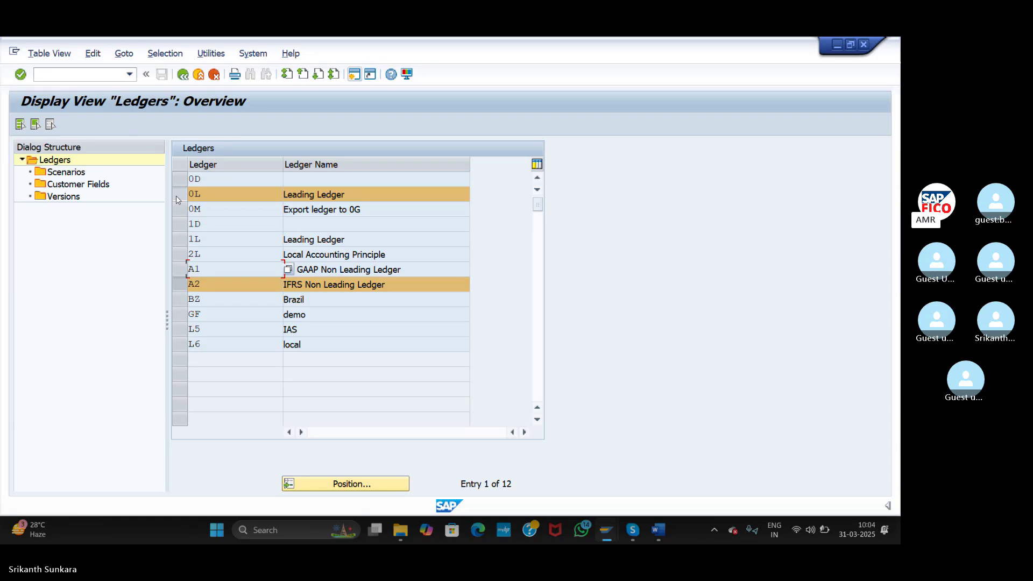
pyautogui.click(180, 284)
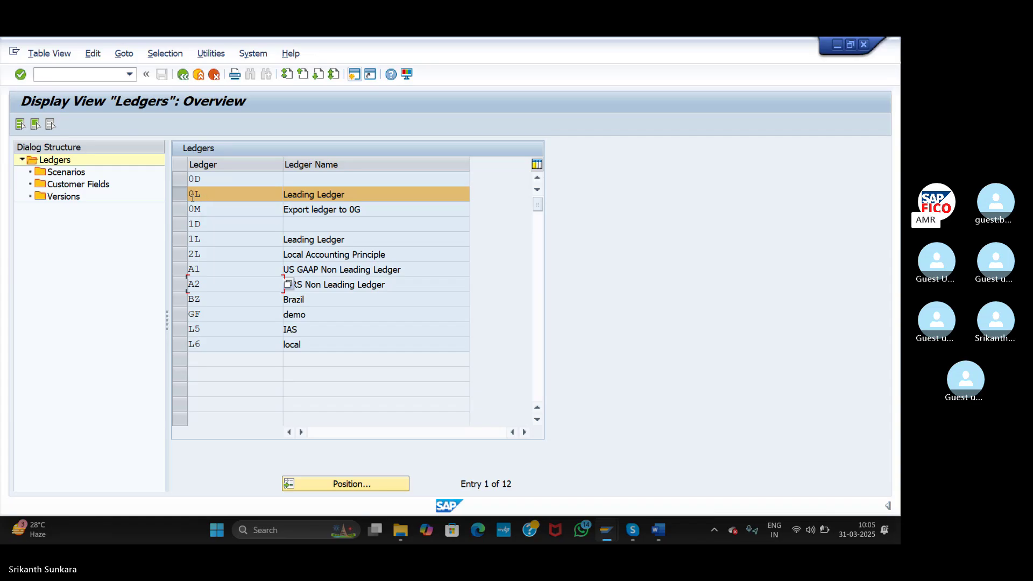
pyautogui.doubleClick(68, 173)
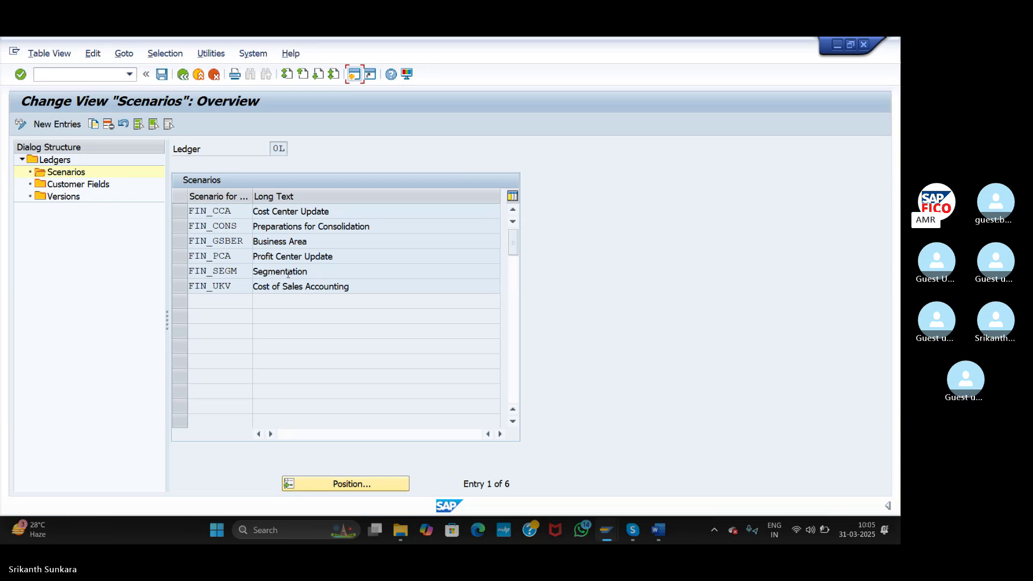
# - Block-copy ledger 0L's scenario codes FIN_CCA through FIN_UKV, then go back to the ledgers
pyautogui.click(191, 210)
pyautogui.hotkey('ctrl', 'y')
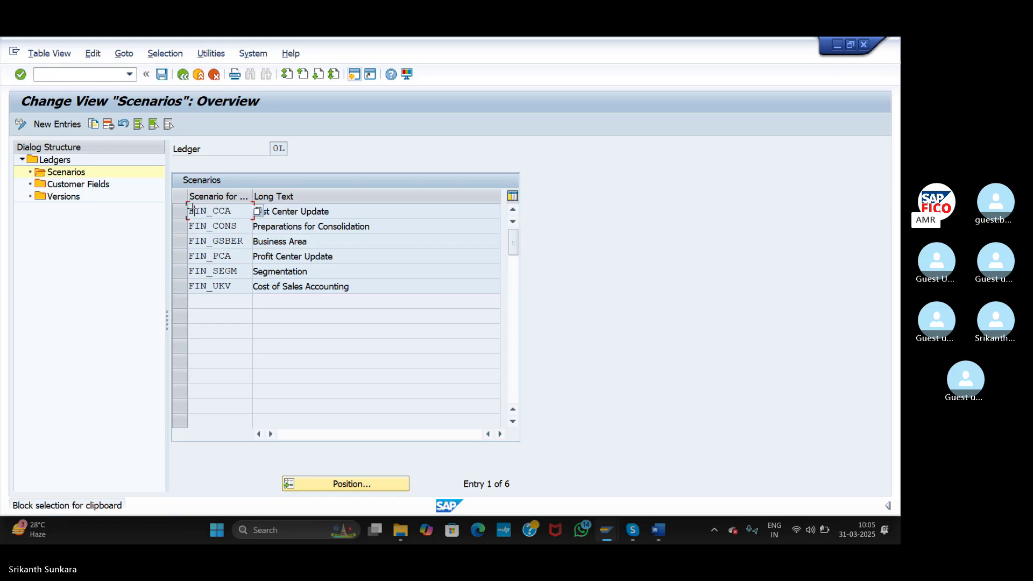
pyautogui.moveTo(189, 204); pyautogui.dragTo(324, 285)
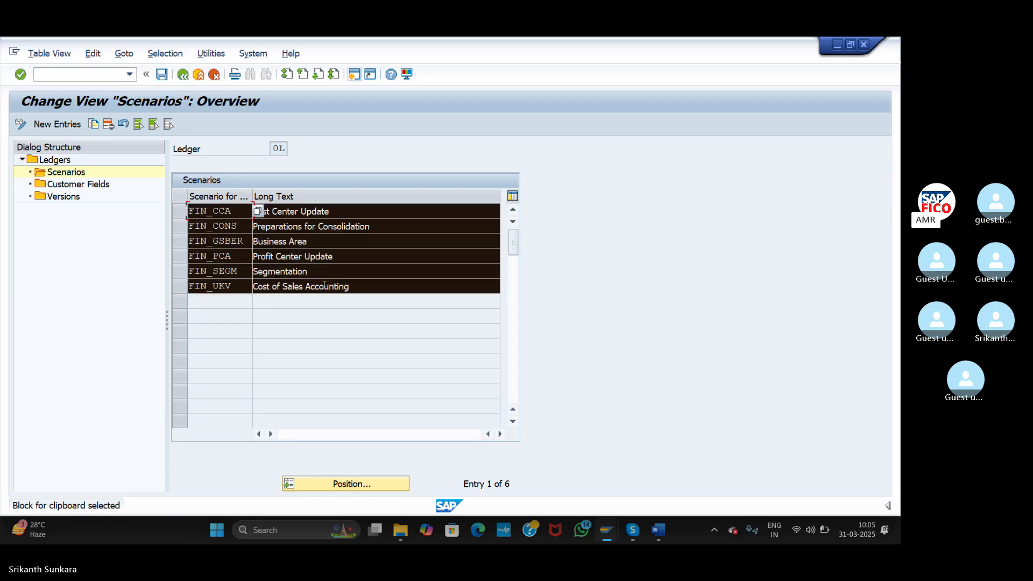
pyautogui.click(191, 207)
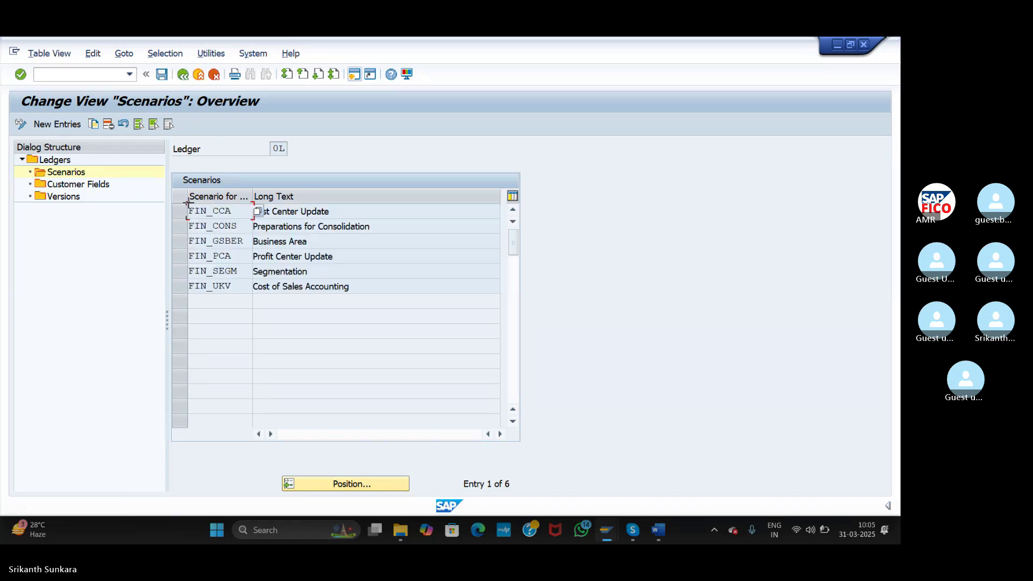
pyautogui.moveTo(187, 202); pyautogui.dragTo(222, 286)
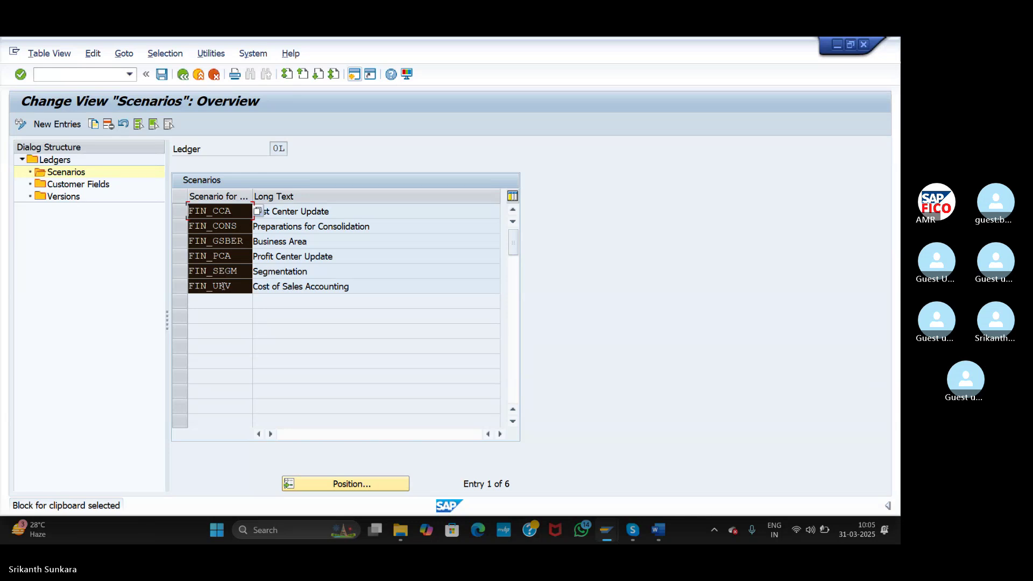
pyautogui.hotkey('ctrl', 'c')
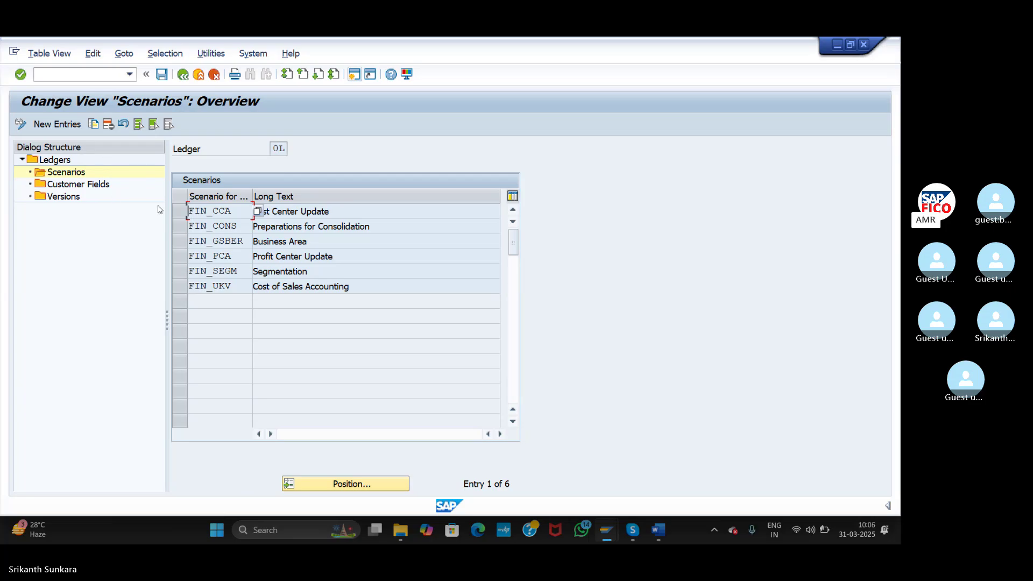
pyautogui.click(183, 73)
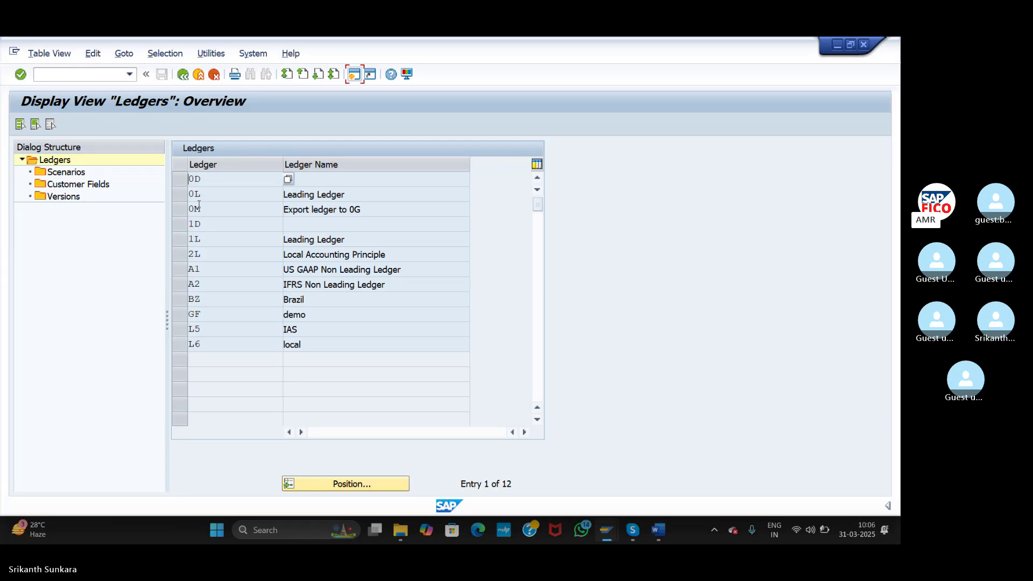
# - Open ledger A1's Scenarios and paste the six copied scenario codes as new entries
pyautogui.click(180, 270)
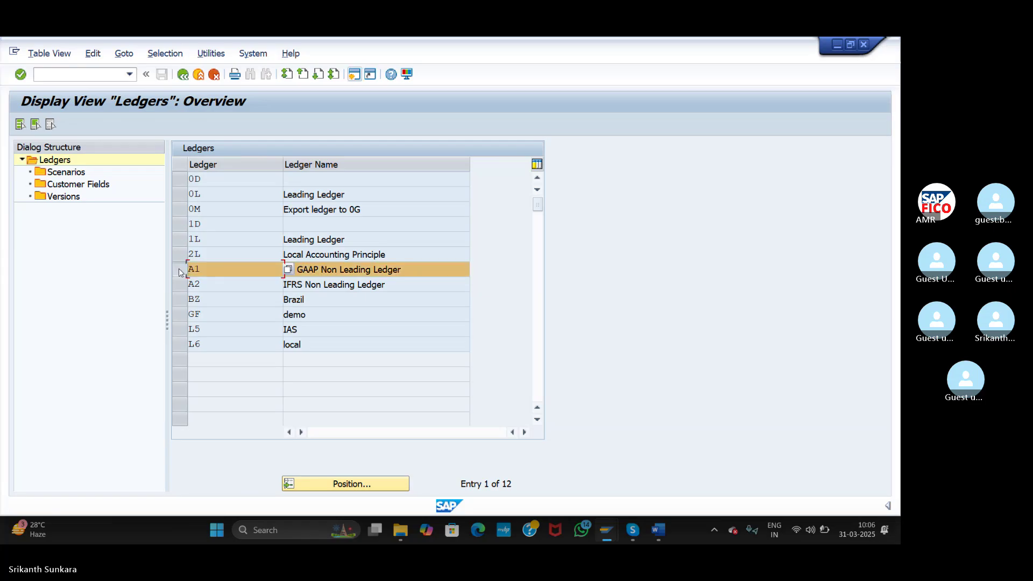
pyautogui.doubleClick(71, 175)
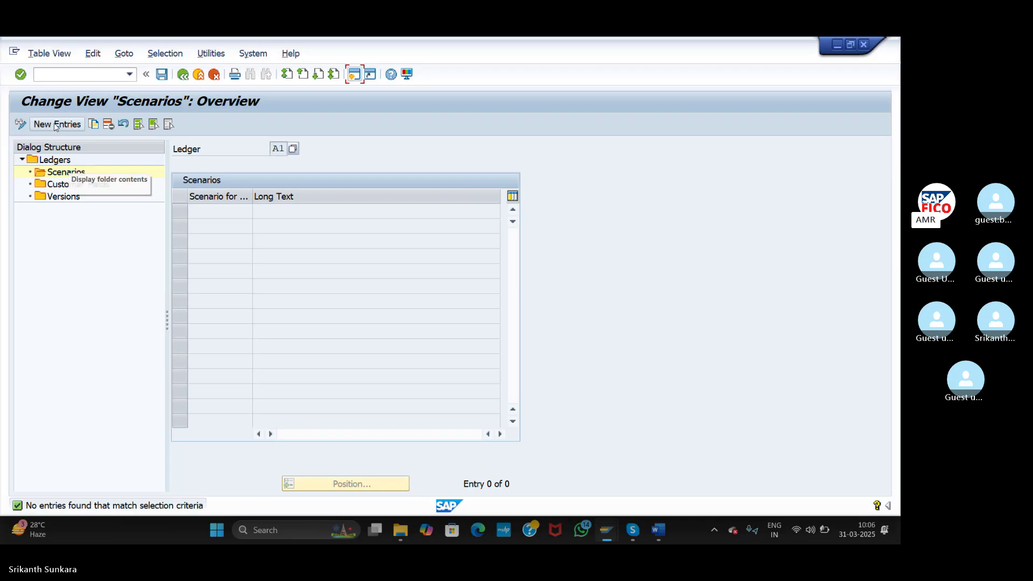
pyautogui.click(60, 124)
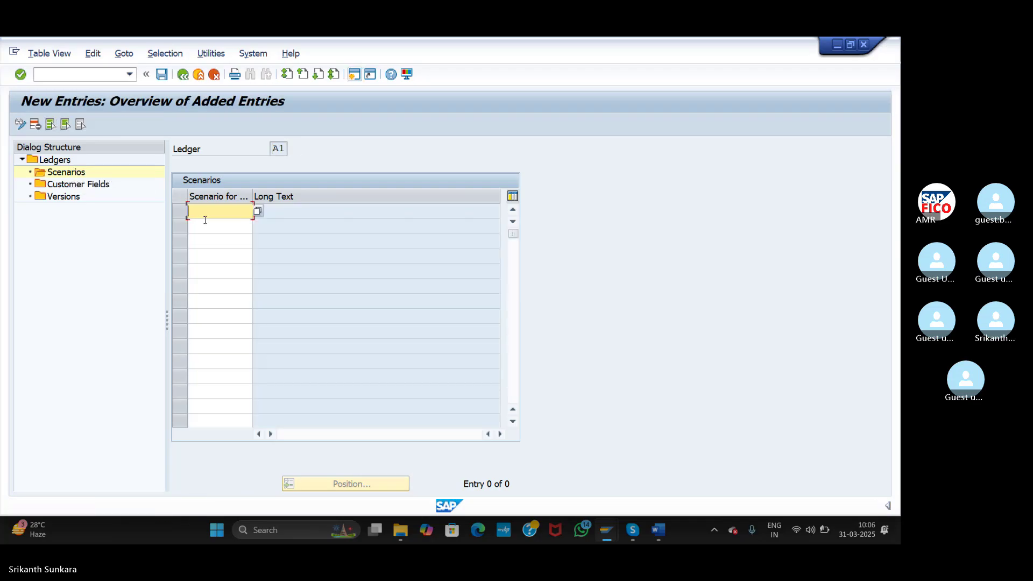
pyautogui.hotkey('ctrl', 'v')
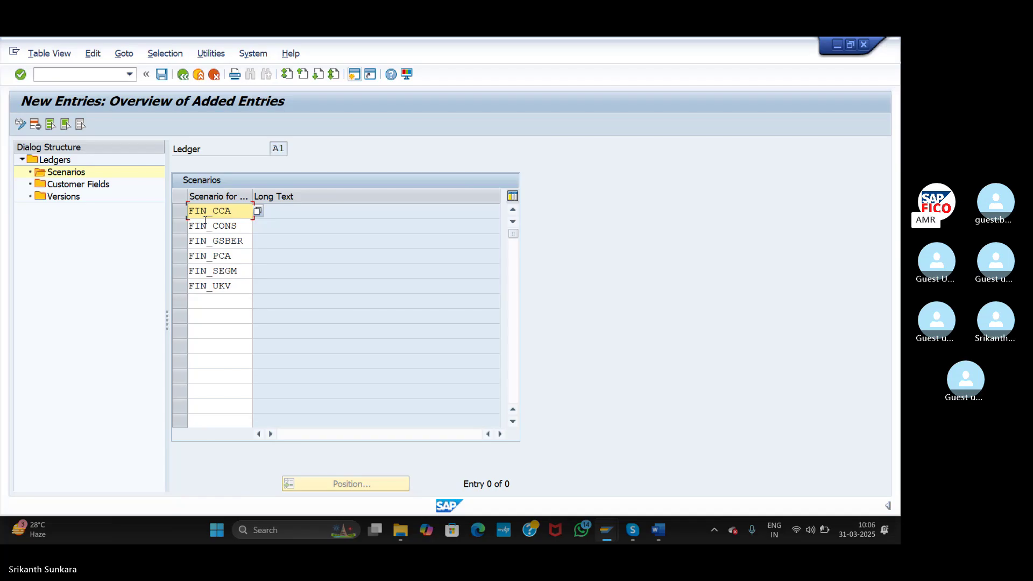
pyautogui.press('Return')
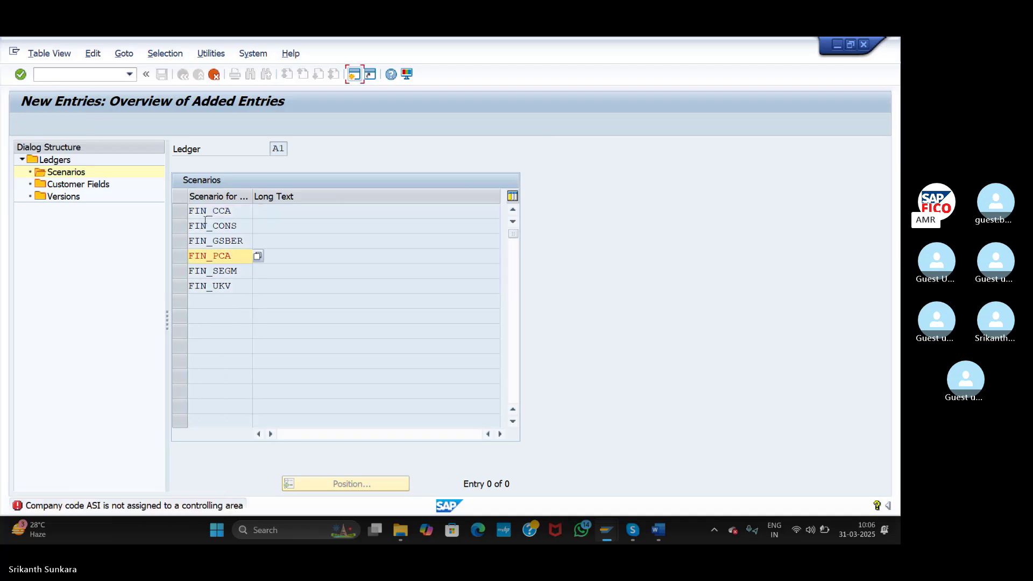
# - Remove FIN_PCA, FIN_SEGM and FIN_UKV, keeping FIN_CCA, FIN_CONS and FIN_GSBER for A1
pyautogui.moveTo(237, 256); pyautogui.dragTo(171, 260)
pyautogui.press('Delete')
pyautogui.press('Return')
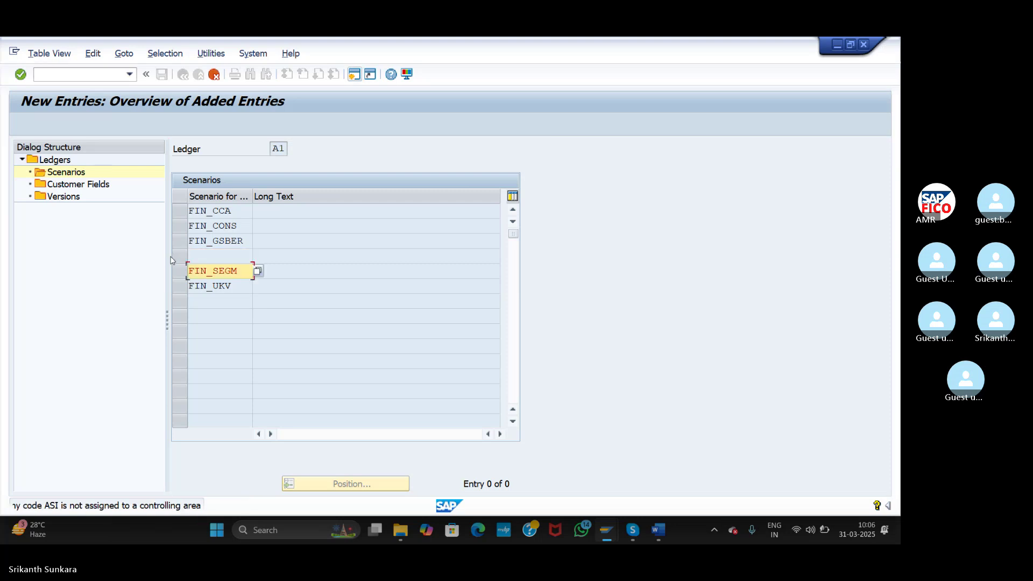
pyautogui.press('BackSpace')
pyautogui.press('BackSpace')
pyautogui.press('BackSpace')
pyautogui.press('BackSpace')
pyautogui.press('BackSpace')
pyautogui.press('BackSpace')
pyautogui.press('BackSpace')
pyautogui.press('BackSpace')
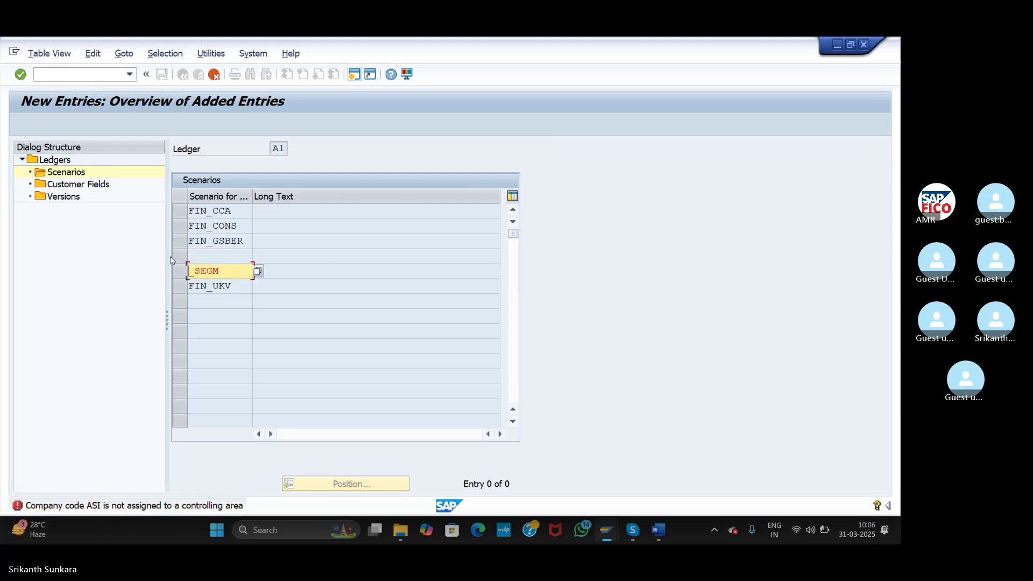
pyautogui.press('Return')
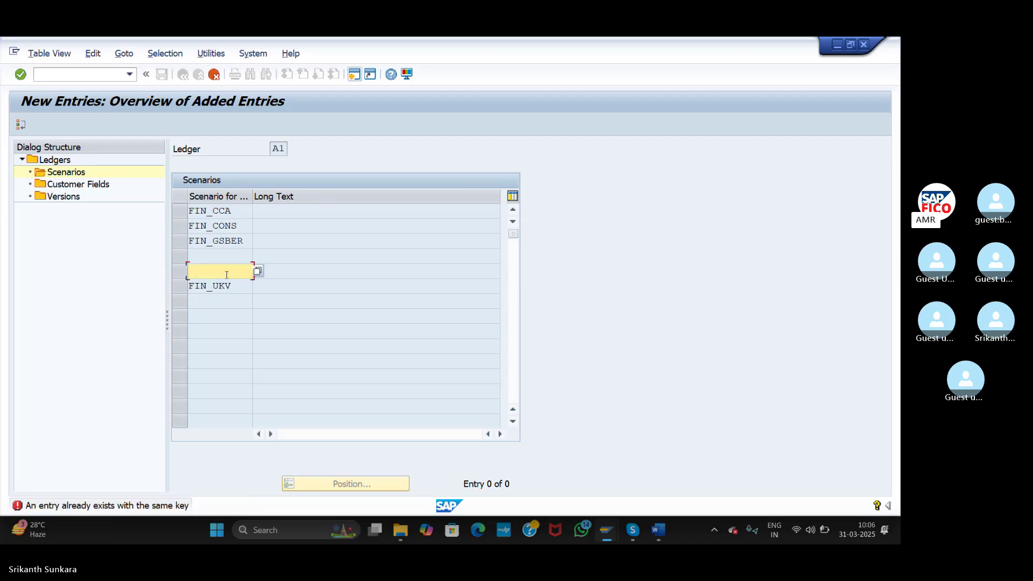
pyautogui.press('Return')
pyautogui.moveTo(236, 288); pyautogui.dragTo(227, 284)
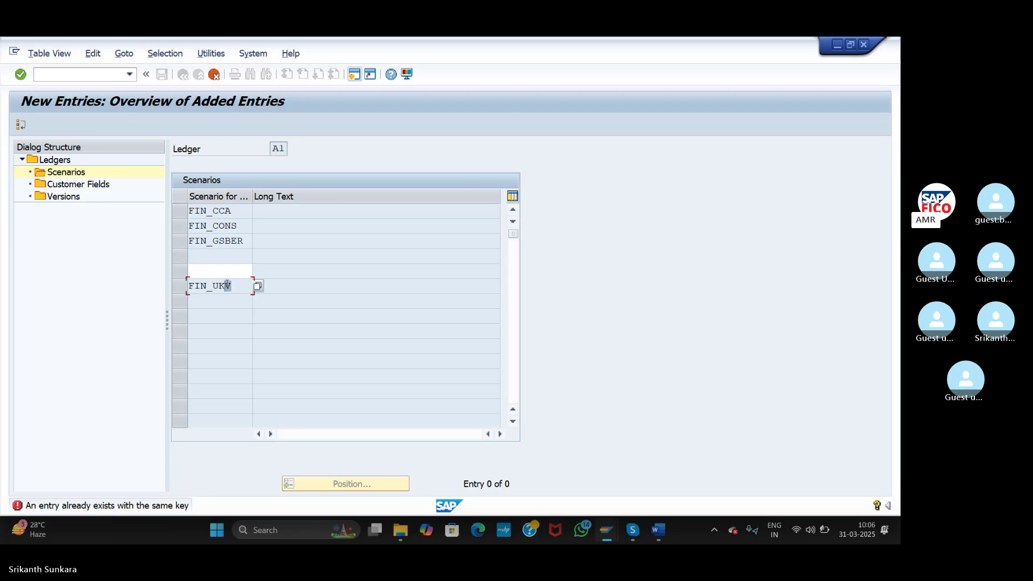
pyautogui.click(239, 273)
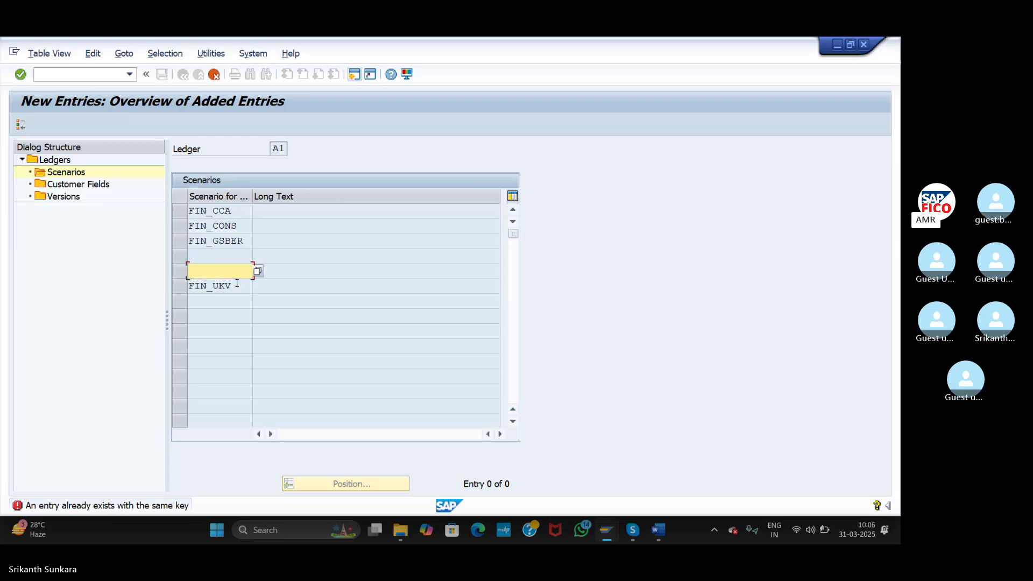
pyautogui.click(236, 286)
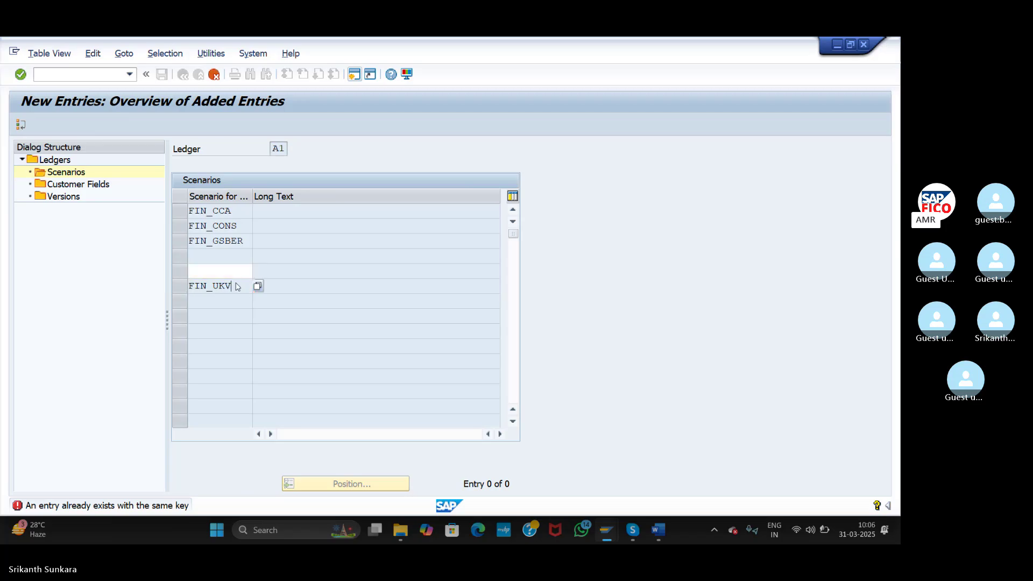
pyautogui.click(216, 75)
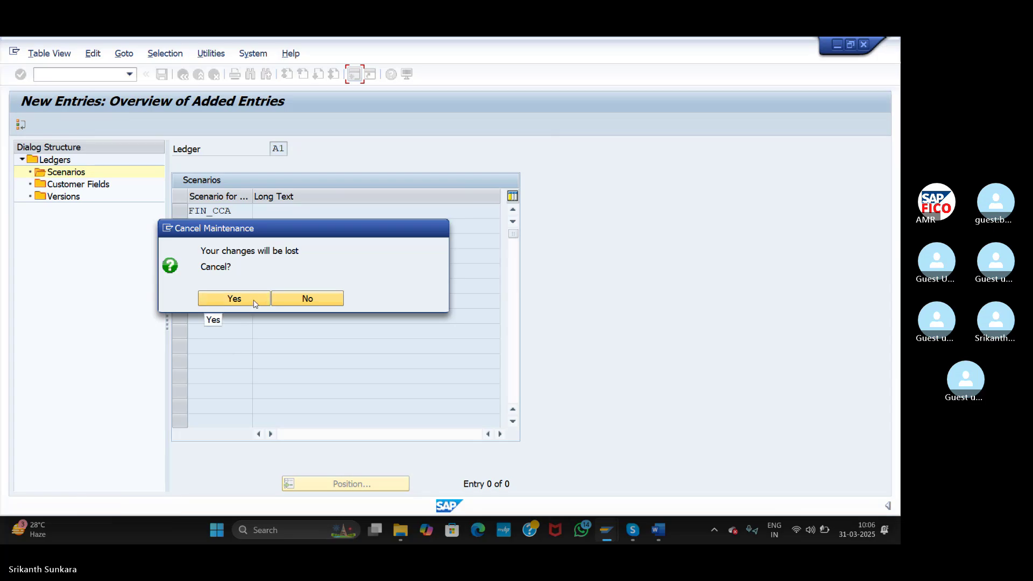
pyautogui.click(255, 304)
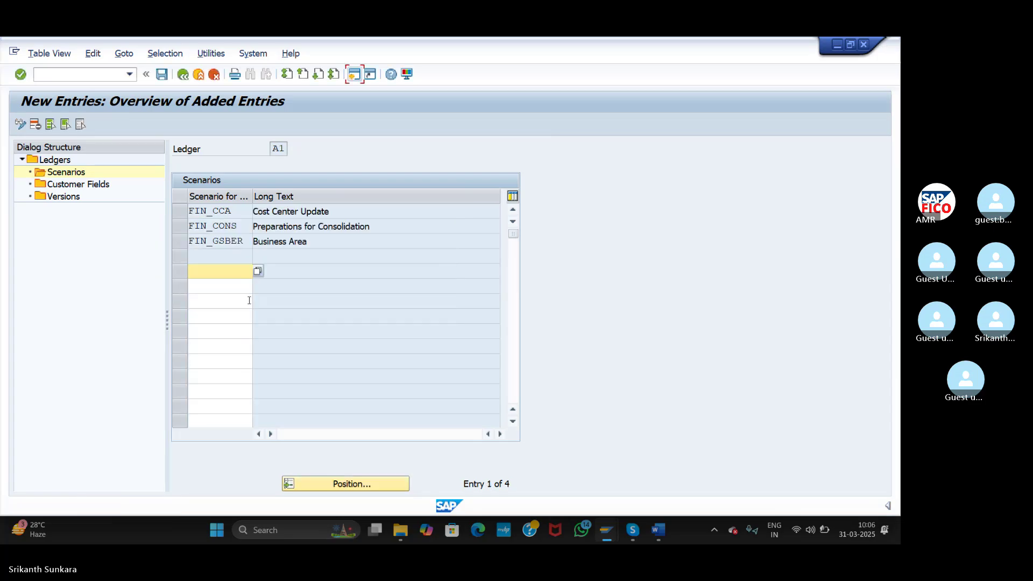
pyautogui.click(231, 301)
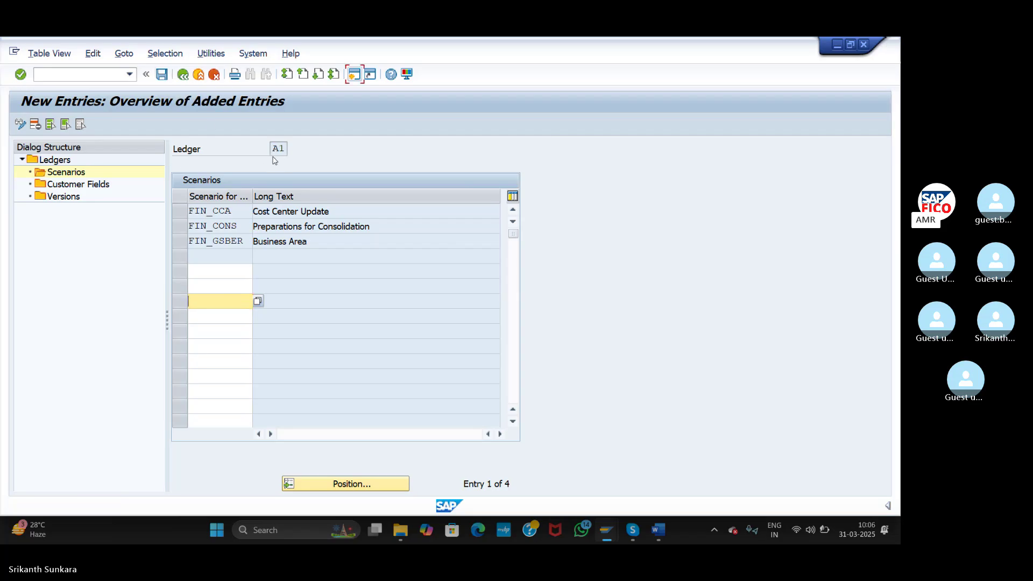
# - Save A1's scenarios under the customizing request and return to the ledger list
pyautogui.click(162, 74)
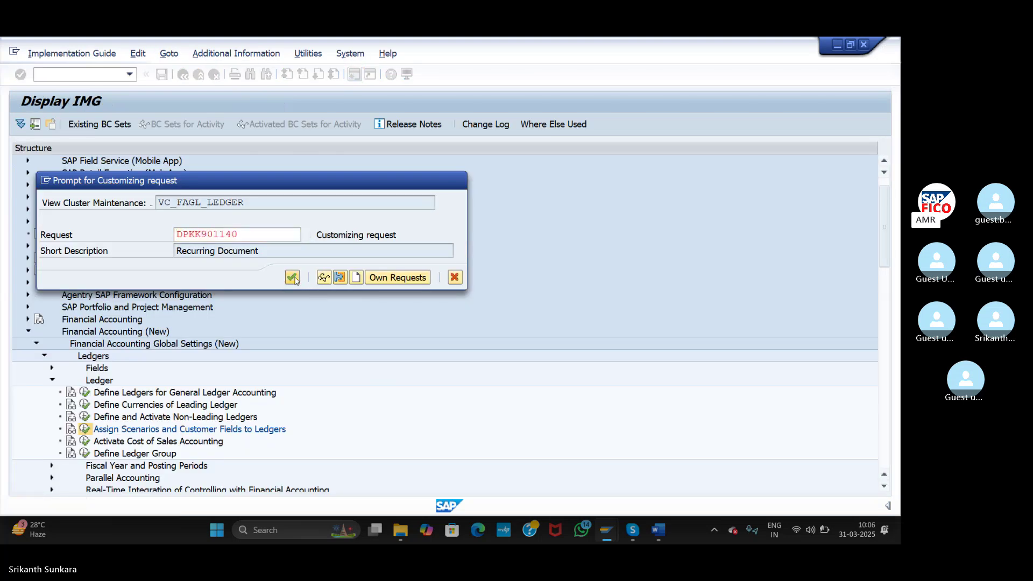
pyautogui.click(294, 278)
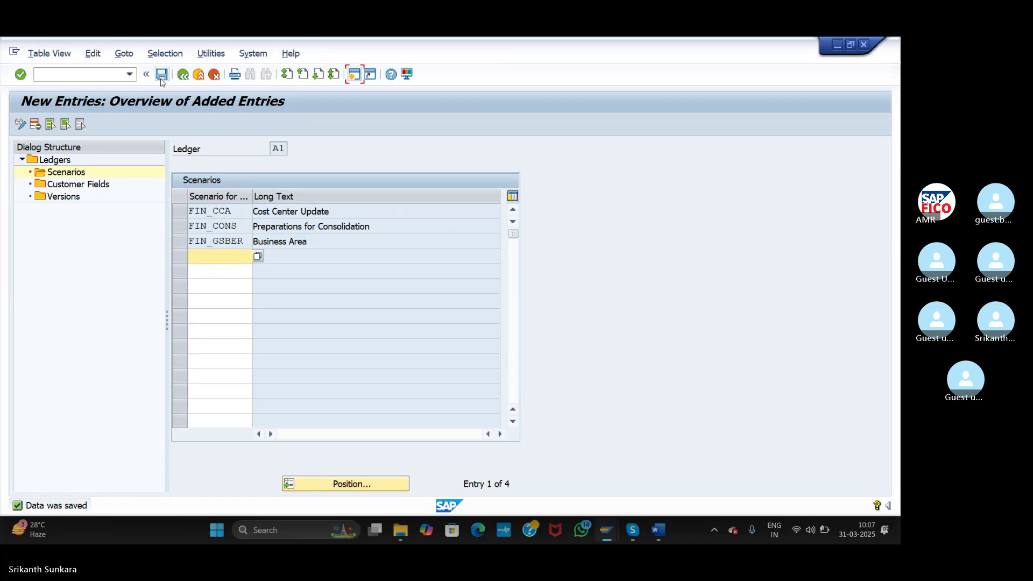
pyautogui.click(183, 75)
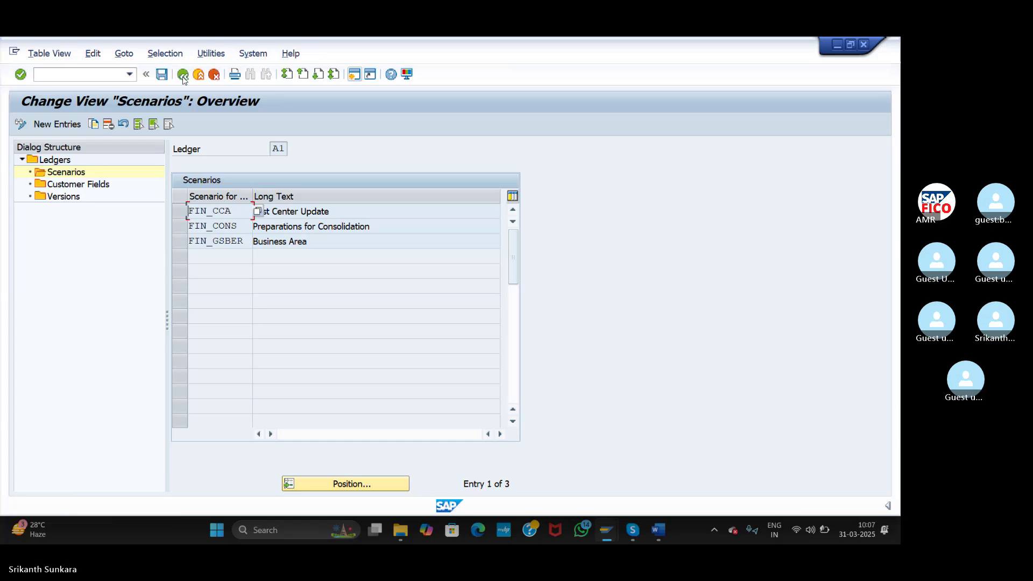
pyautogui.click(183, 75)
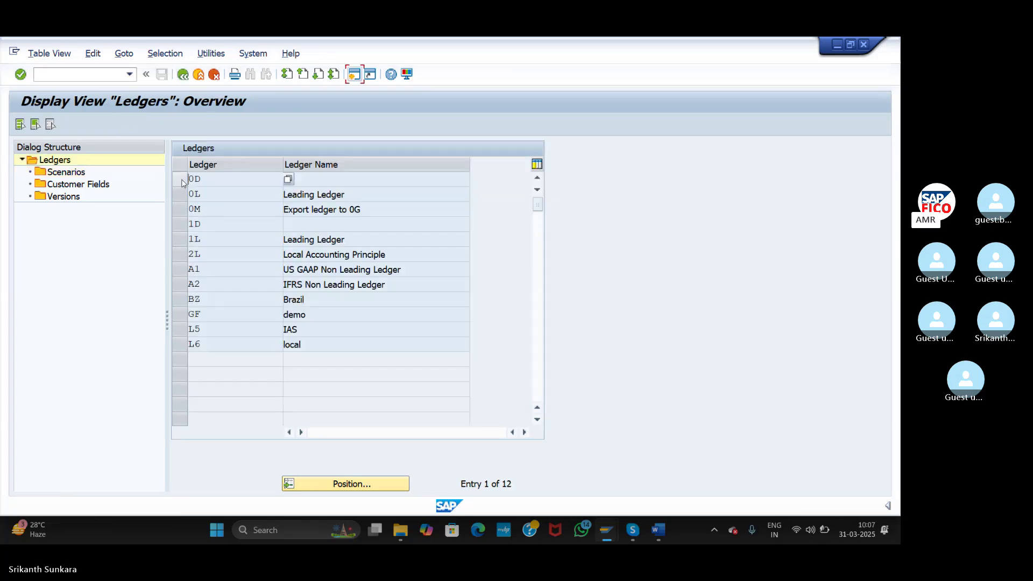
# - Open ledger A2's Scenarios and paste the copied scenario codes as new entries
pyautogui.click(181, 289)
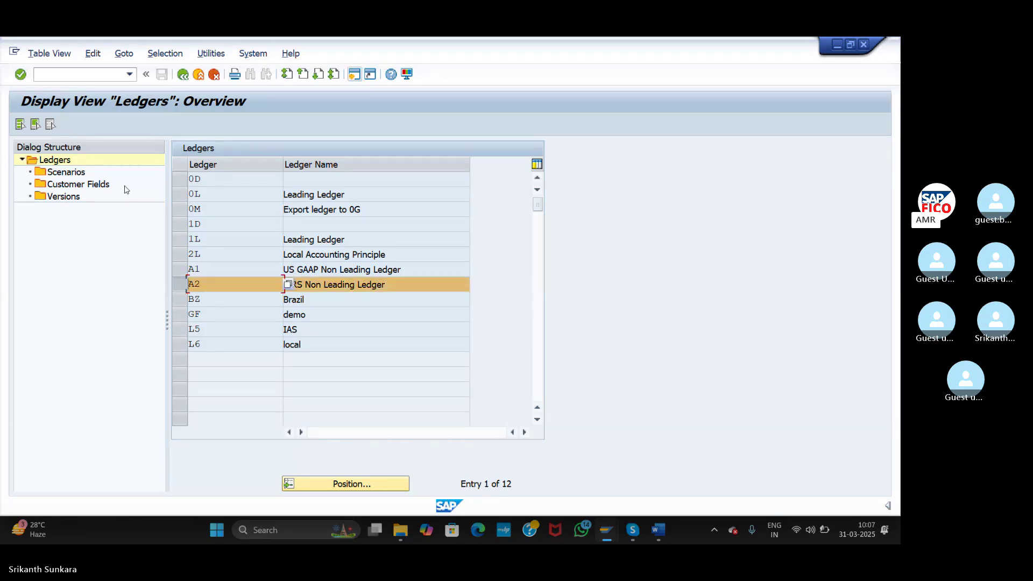
pyautogui.click(72, 176)
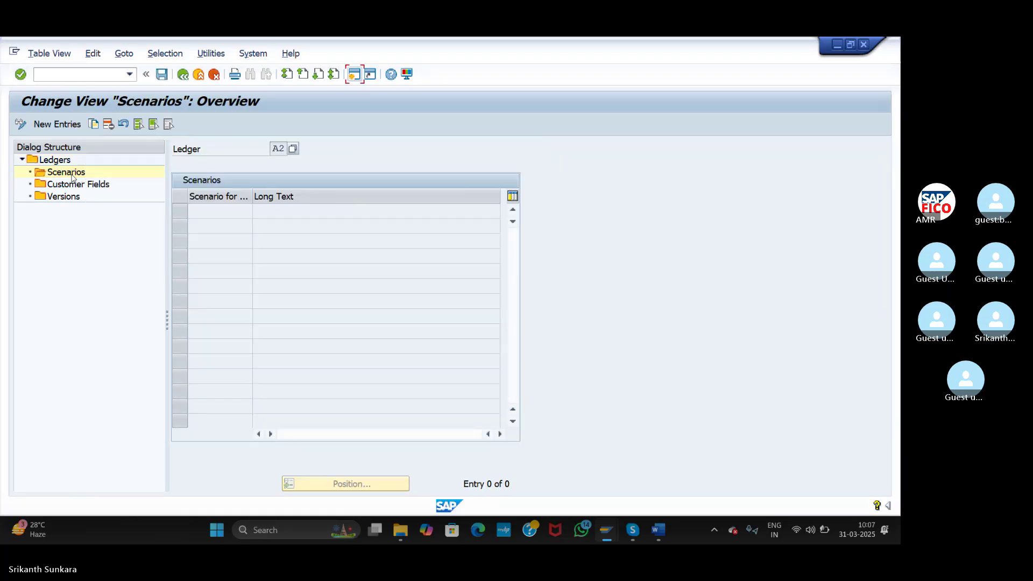
pyautogui.click(74, 130)
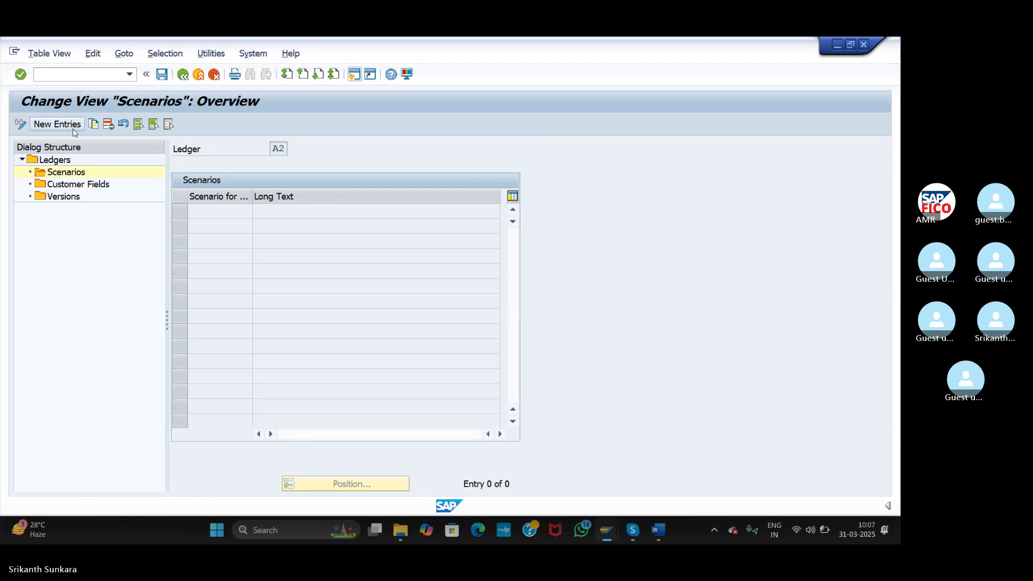
pyautogui.write('FIN_CCA FIN_CONS FIN_GSBER FIN_PCA FIN_SEGM FIN_UKV')
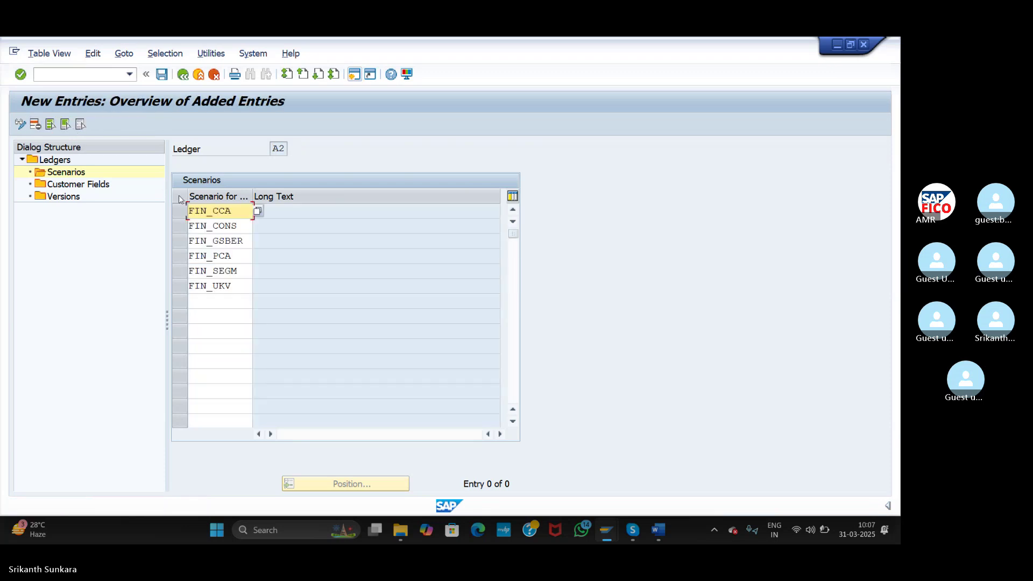
# - Delete FIN_UKV, FIN_SEGM and FIN_PCA, leaving FIN_CCA, FIN_CONS and FIN_GSBER for A2
pyautogui.moveTo(239, 284); pyautogui.dragTo(181, 273)
pyautogui.press('BackSpace')
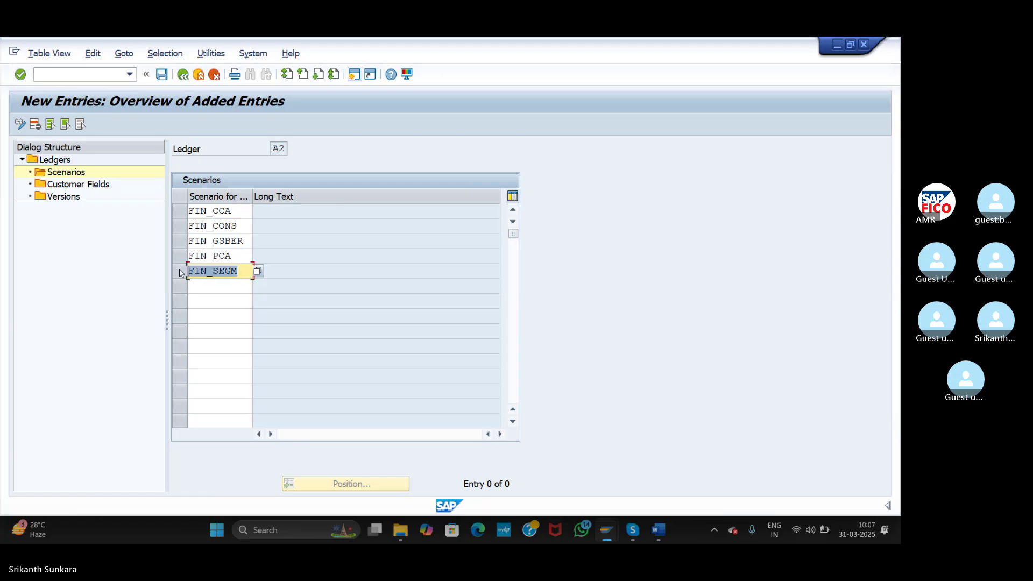
pyautogui.press('BackSpace')
pyautogui.moveTo(236, 256); pyautogui.dragTo(180, 261)
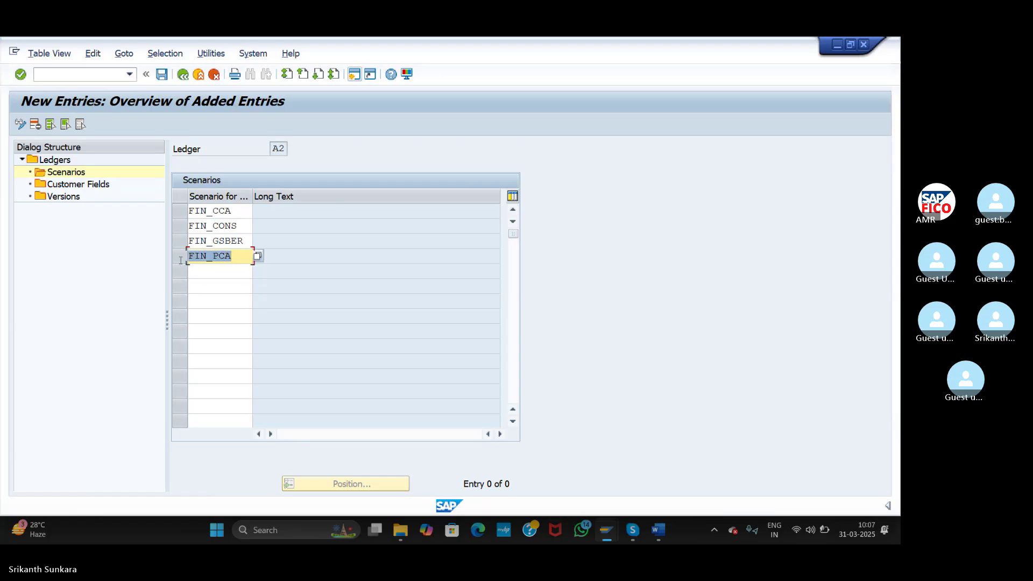
pyautogui.press('BackSpace')
pyautogui.press('Return')
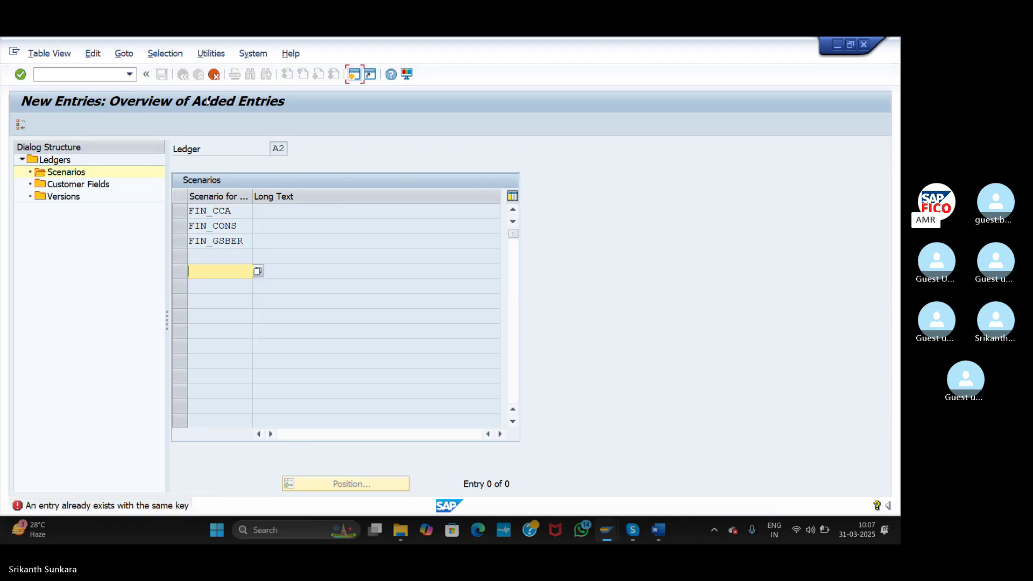
pyautogui.click(213, 76)
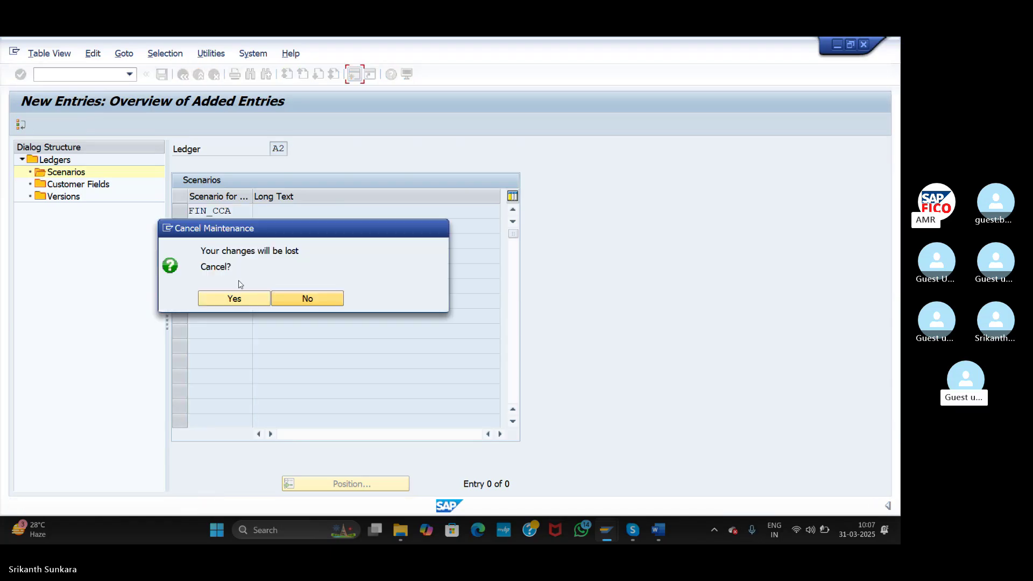
pyautogui.click(236, 297)
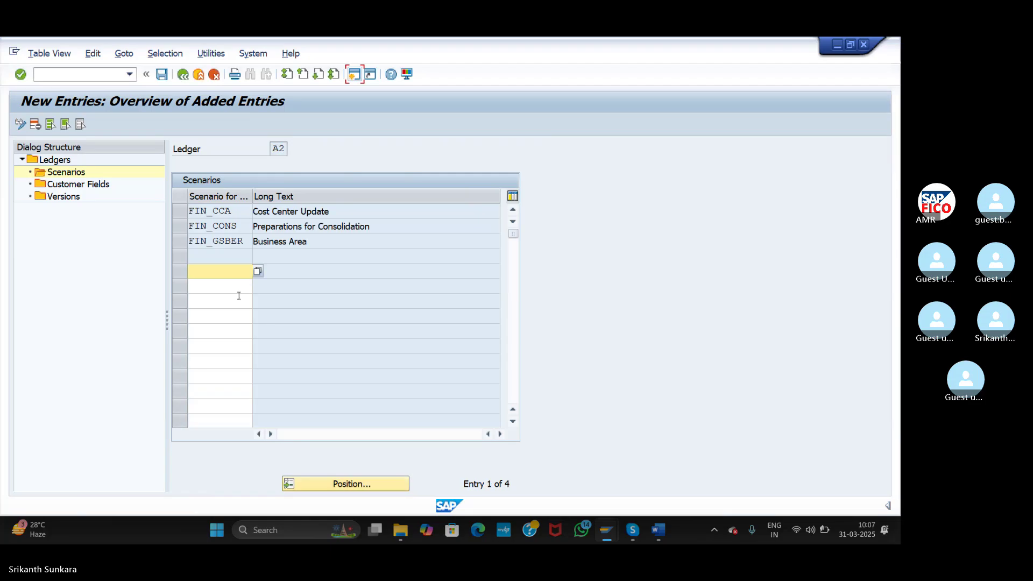
pyautogui.click(240, 302)
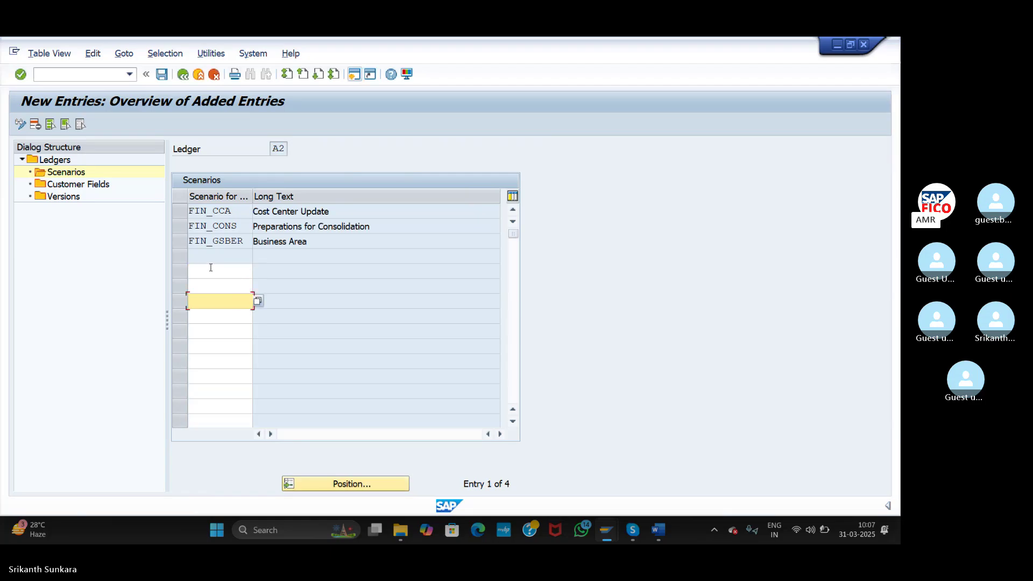
# - Save ledger A2's scenario assignments and go back to the IMG tree
pyautogui.click(161, 74)
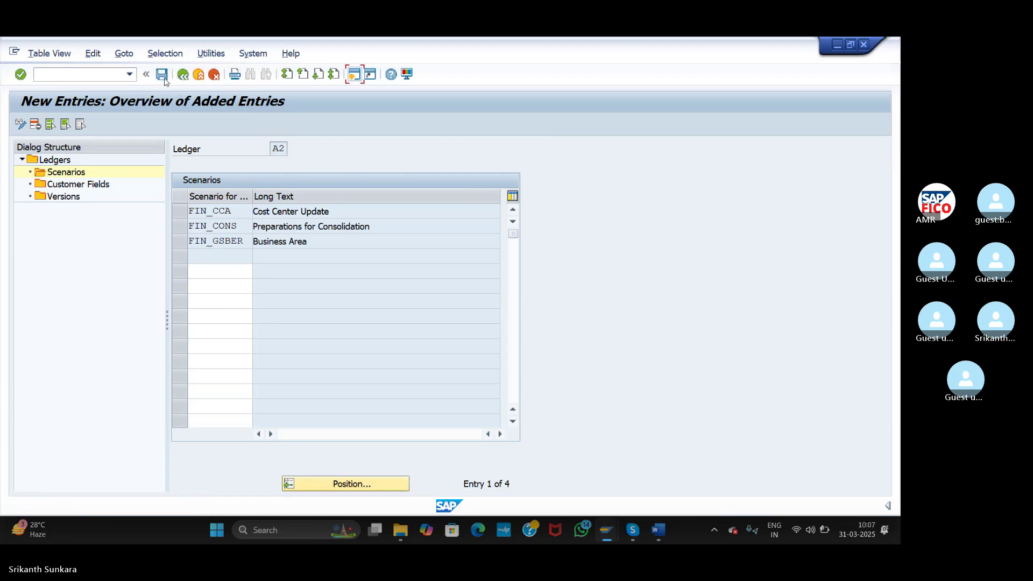
pyautogui.click(200, 250)
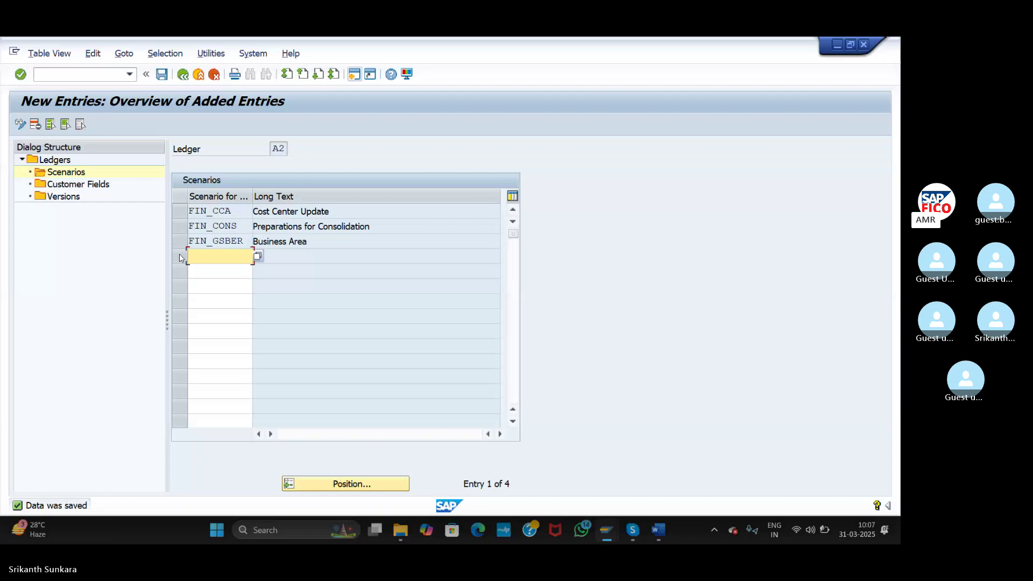
pyautogui.click(194, 286)
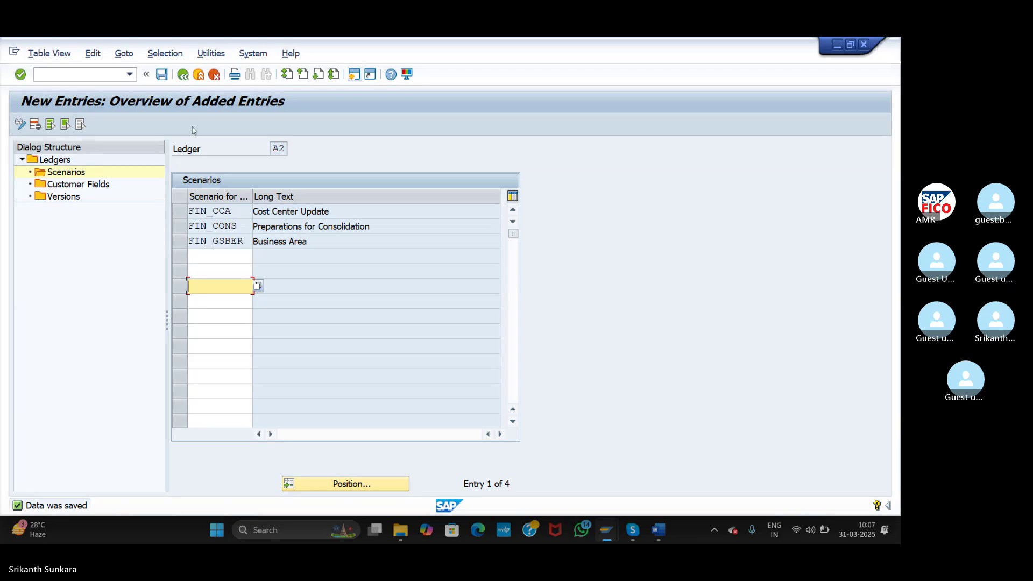
pyautogui.click(161, 75)
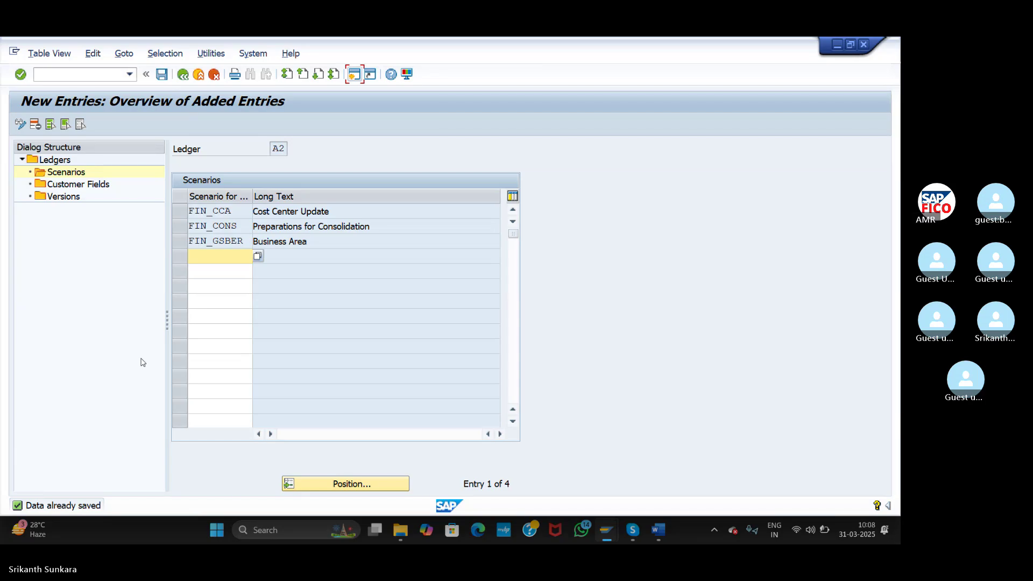
pyautogui.click(177, 79)
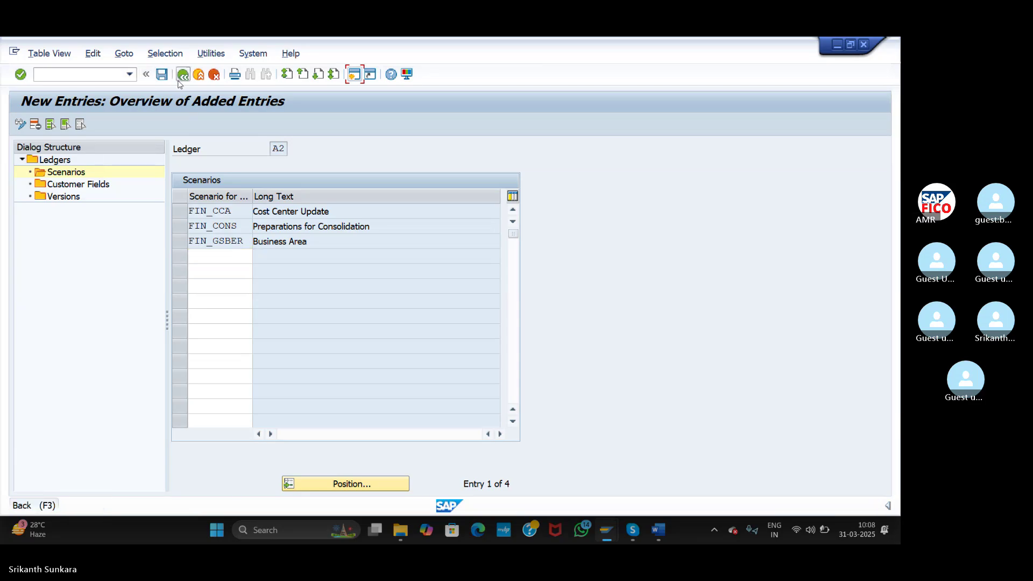
pyautogui.click(181, 79)
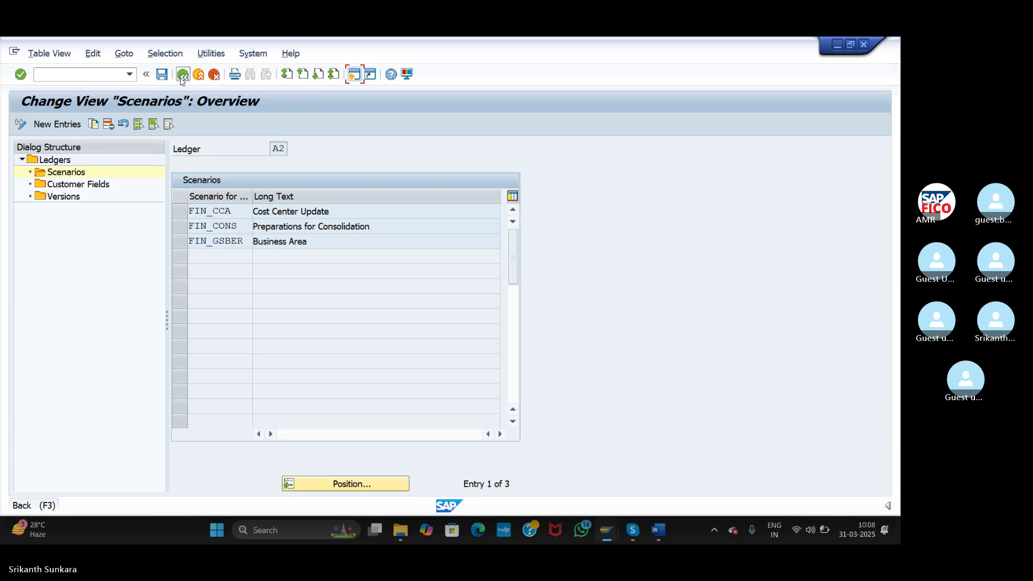
pyautogui.click(181, 79)
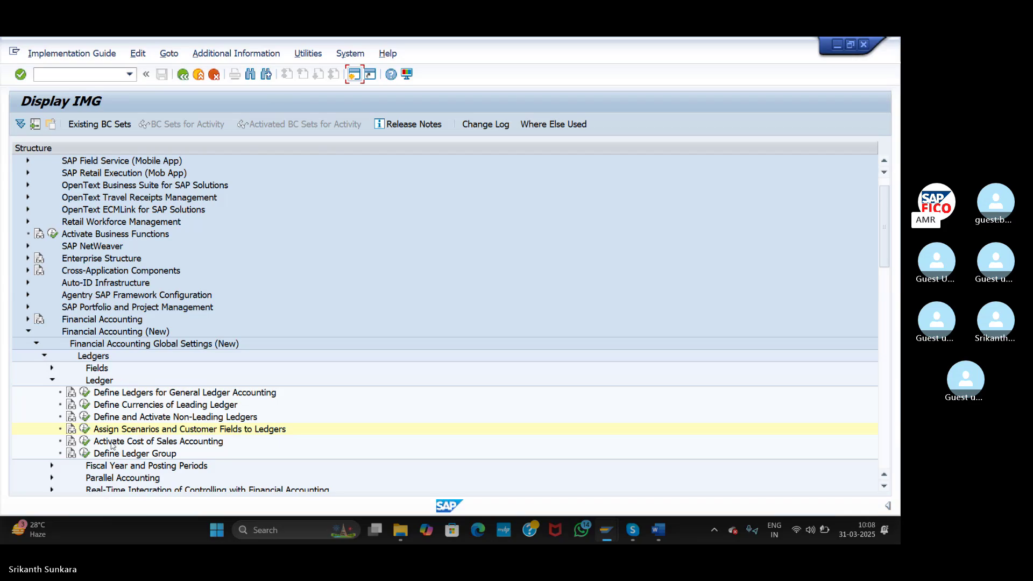
# - Open ledger 0L's Customer Fields and copy its receiver field ZZSPREG
pyautogui.click(88, 430)
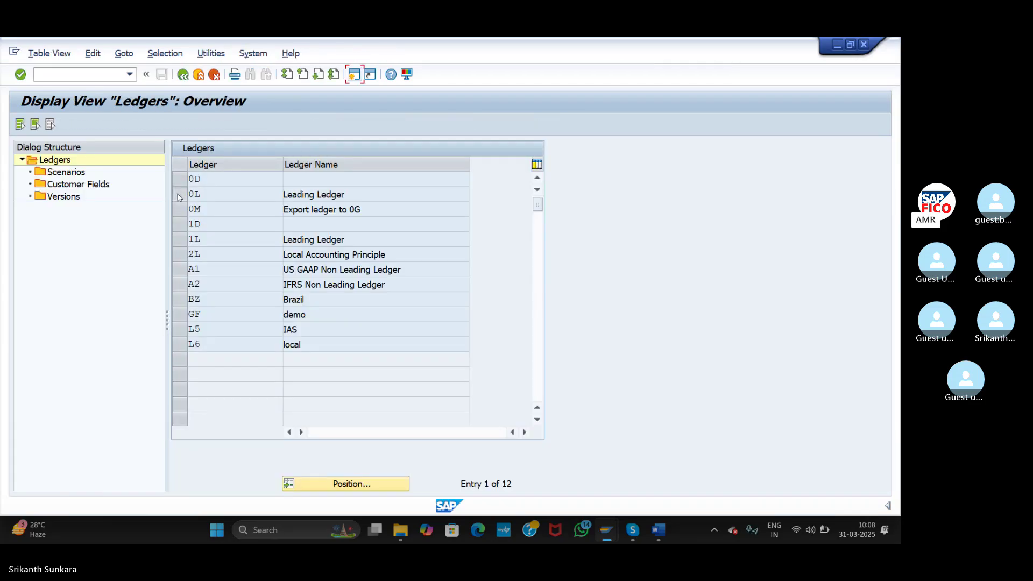
pyautogui.click(179, 196)
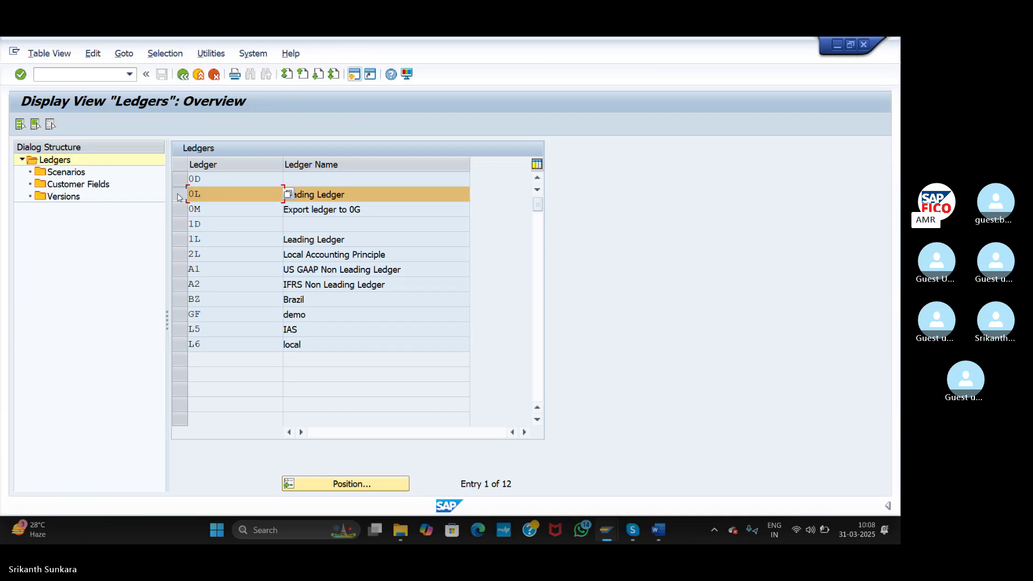
pyautogui.doubleClick(80, 185)
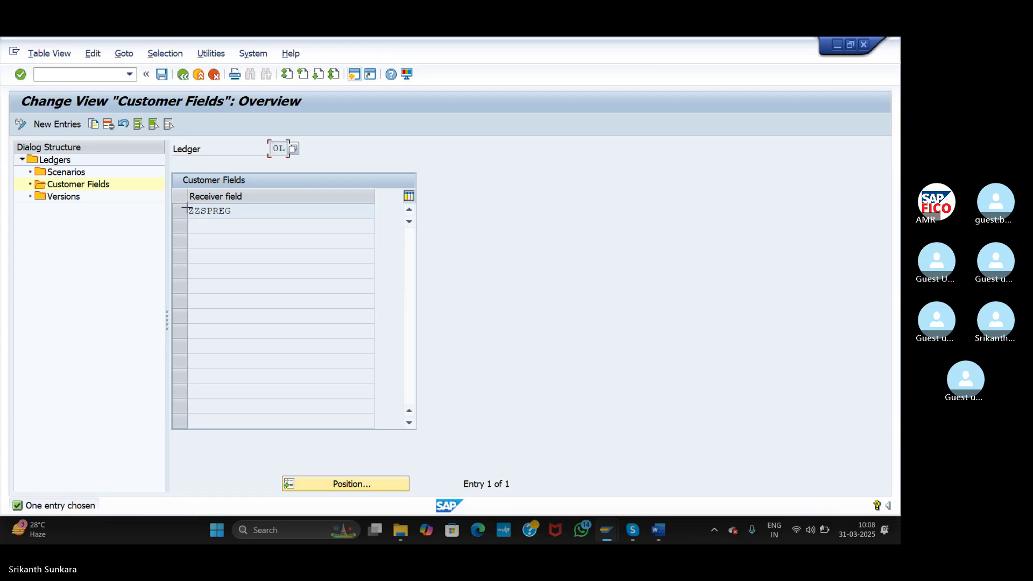
pyautogui.moveTo(188, 206); pyautogui.dragTo(233, 214)
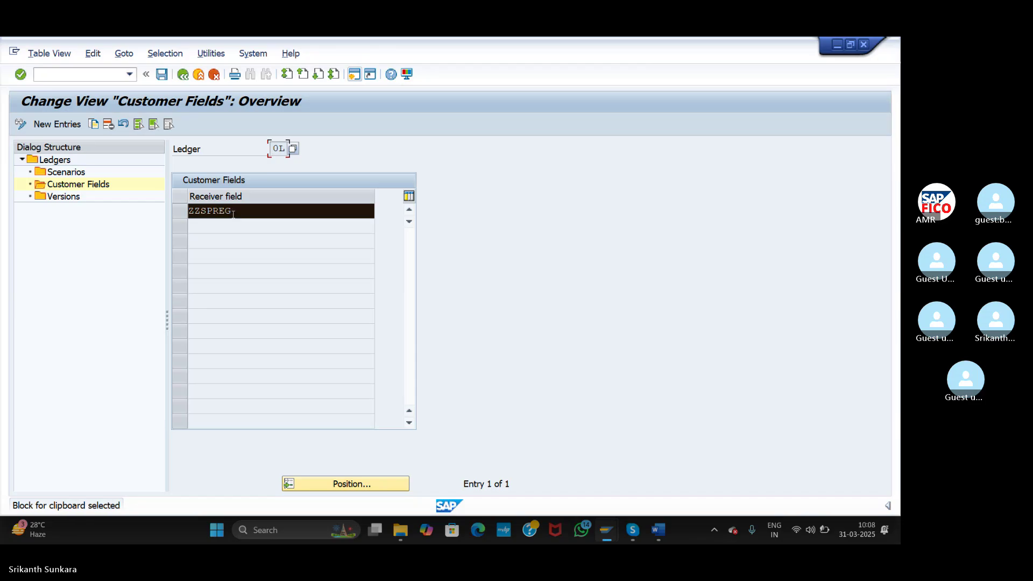
pyautogui.hotkey('ctrl', 'c')
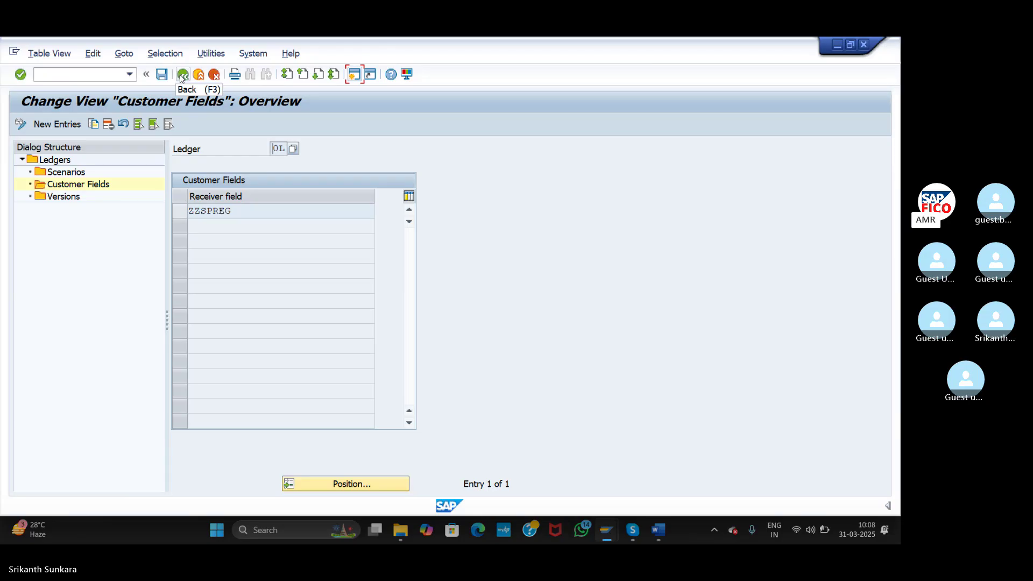
# - Add customer field ZZSPREG to ledger A1, save under the customizing request, and return to the ledgers
pyautogui.click(182, 76)
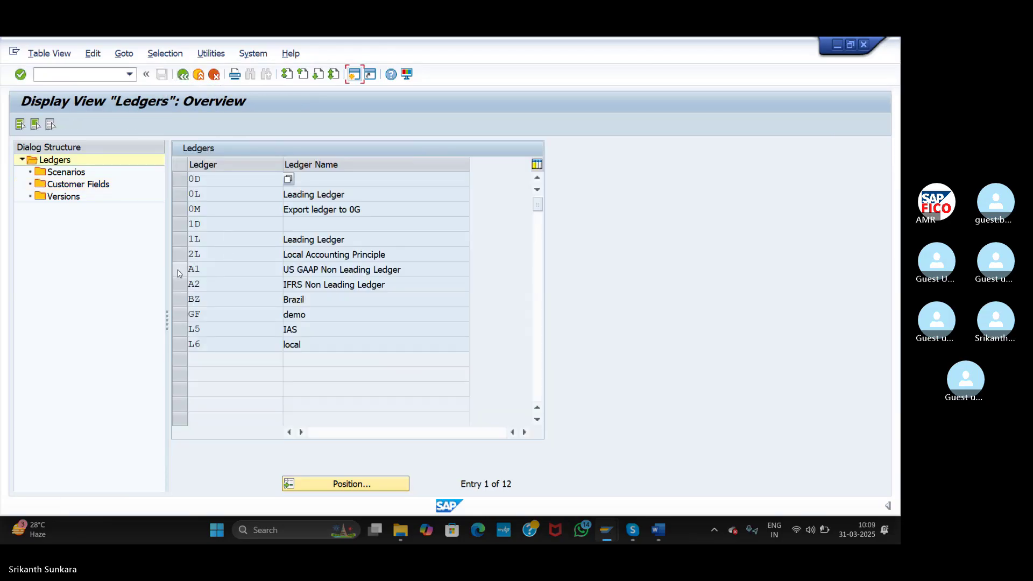
pyautogui.click(179, 271)
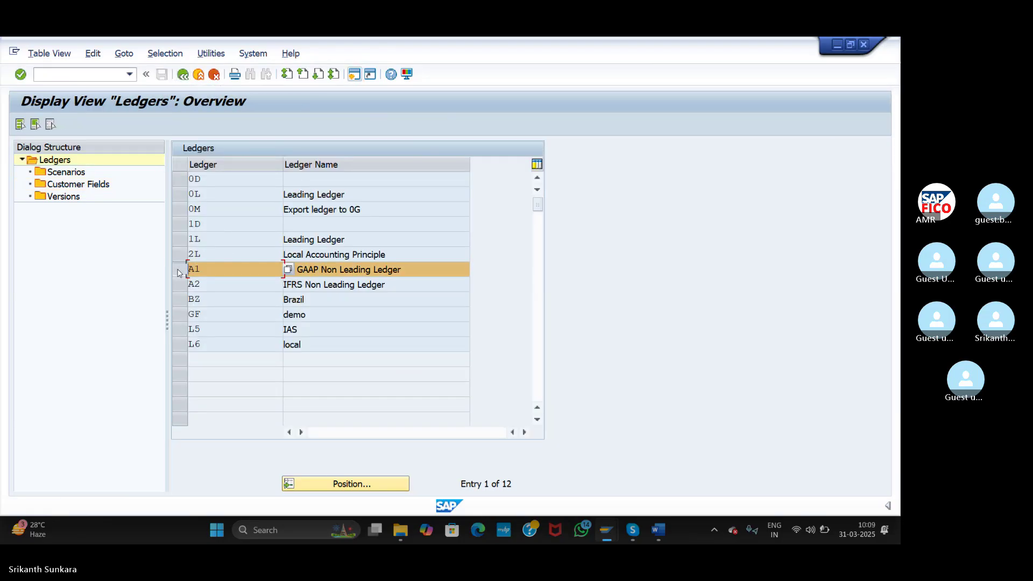
pyautogui.doubleClick(86, 185)
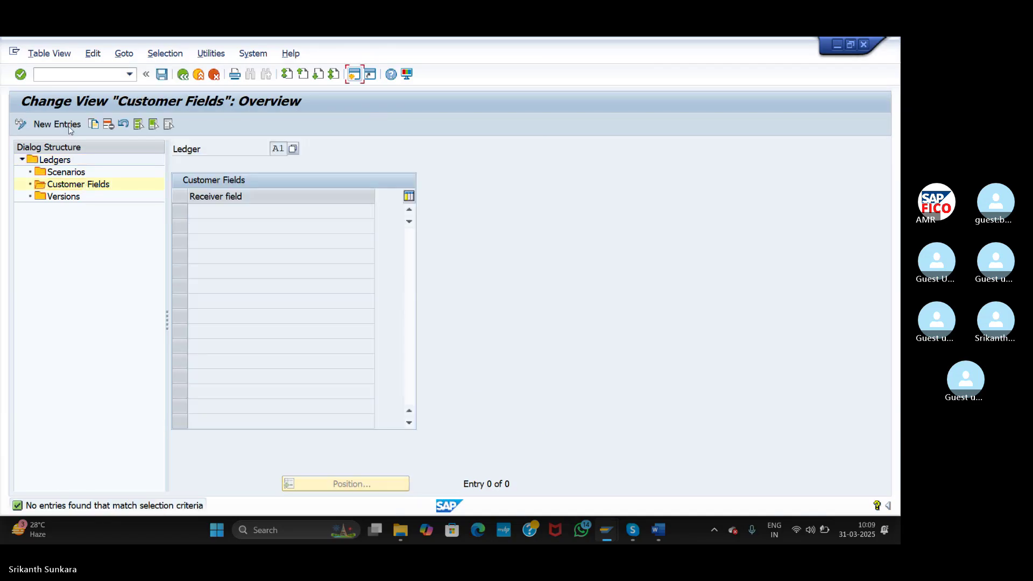
pyautogui.click(56, 123)
pyautogui.write('ZZSPREG')
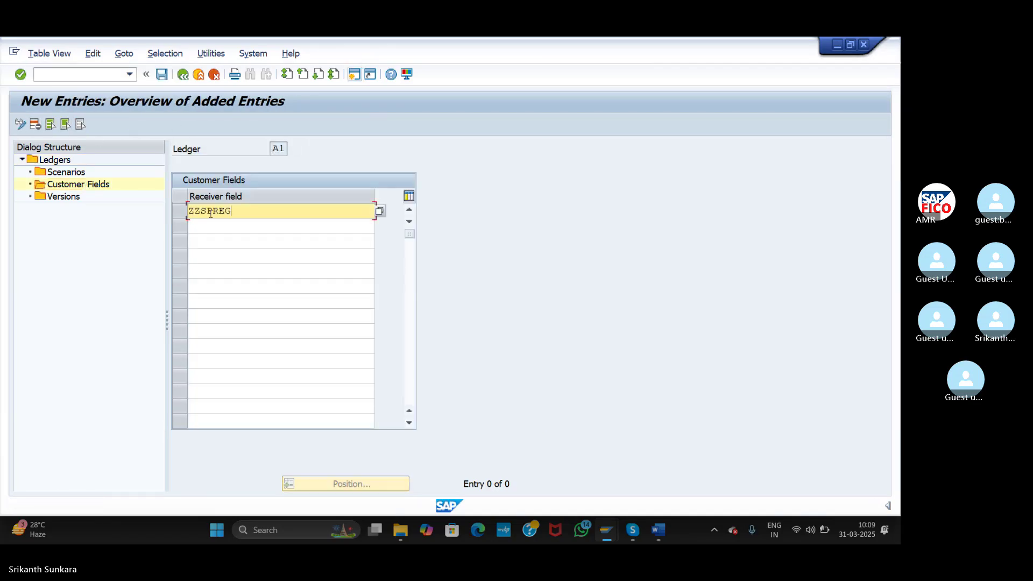
pyautogui.press('Return')
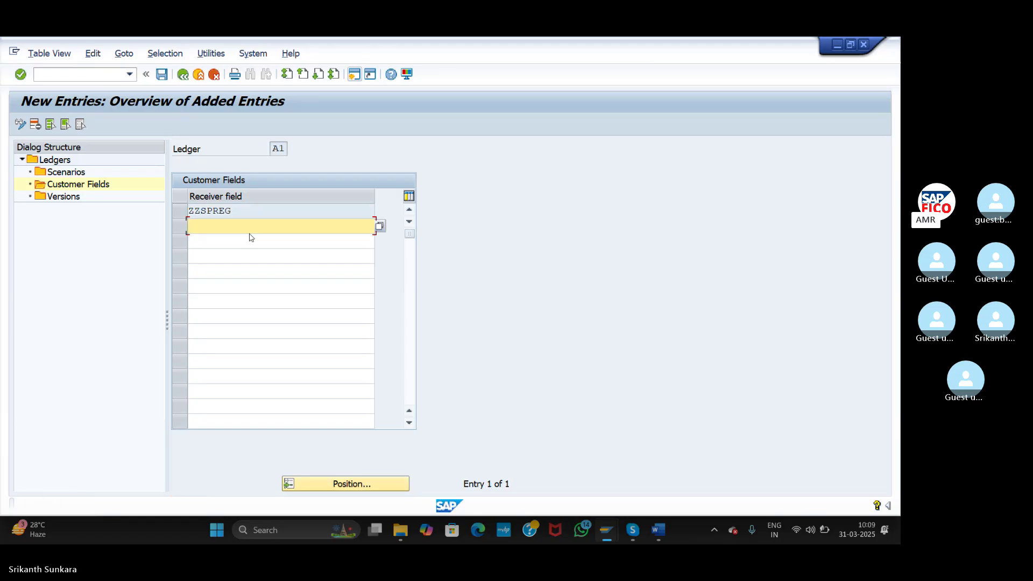
pyautogui.click(163, 79)
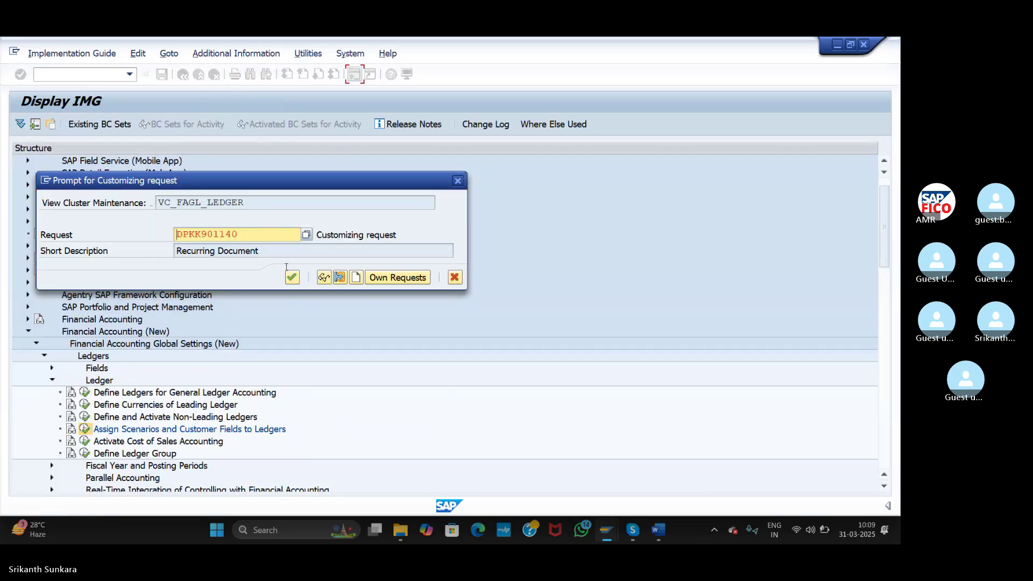
pyautogui.click(292, 277)
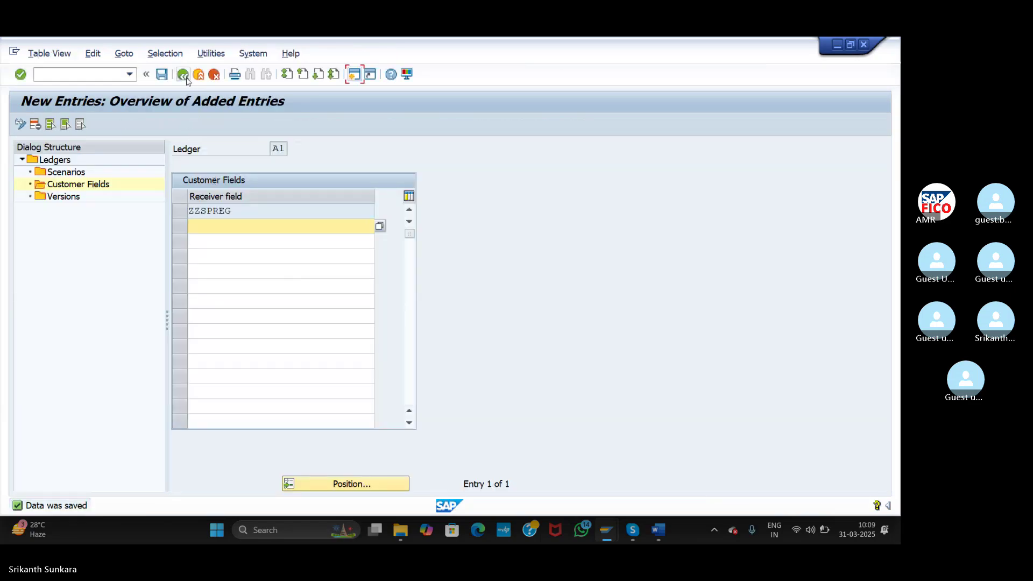
pyautogui.click(184, 74)
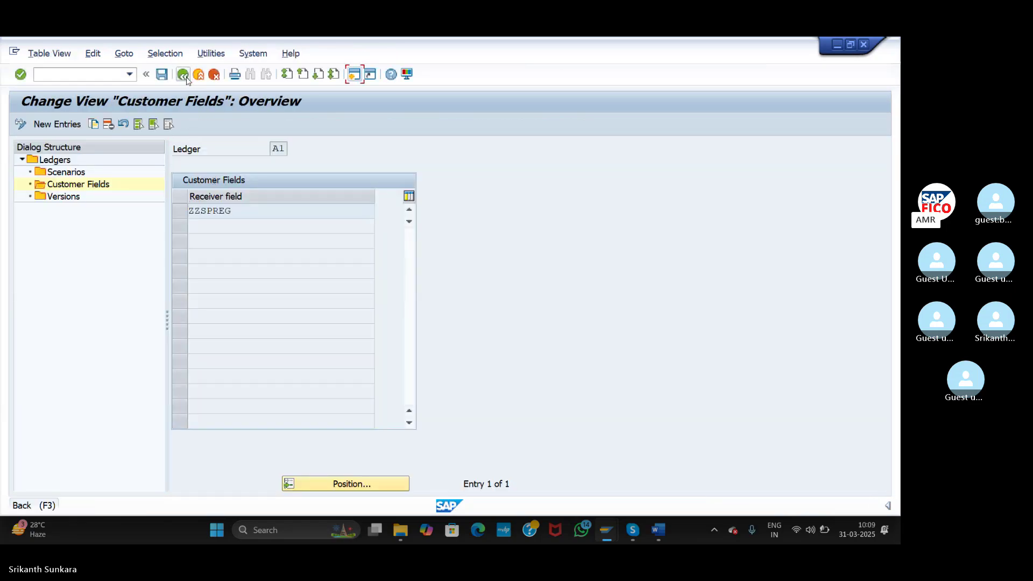
pyautogui.click(183, 74)
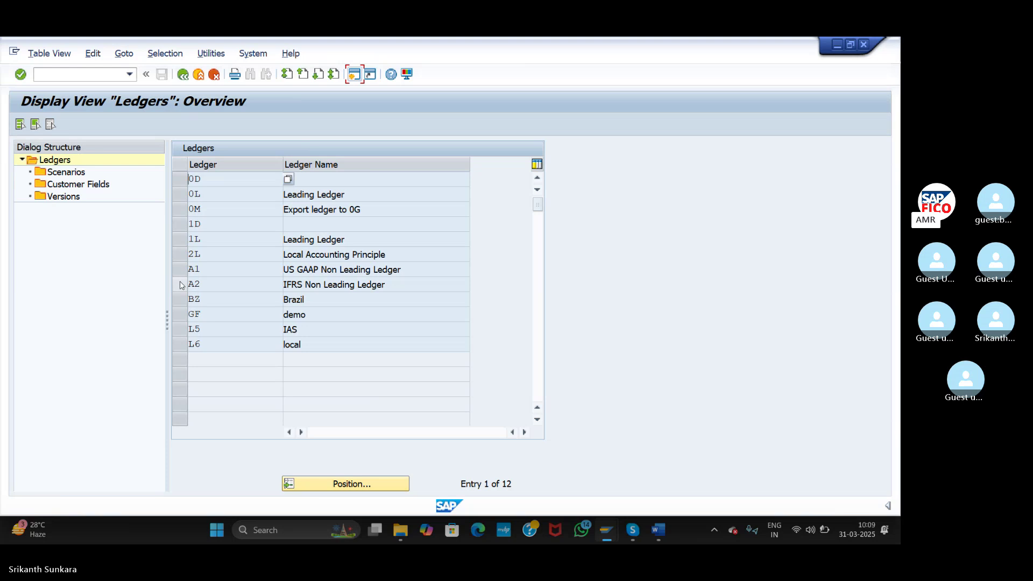
# - Paste ZZSPREG as ledger A2's customer field, save, and go back to the IMG tree
pyautogui.click(180, 282)
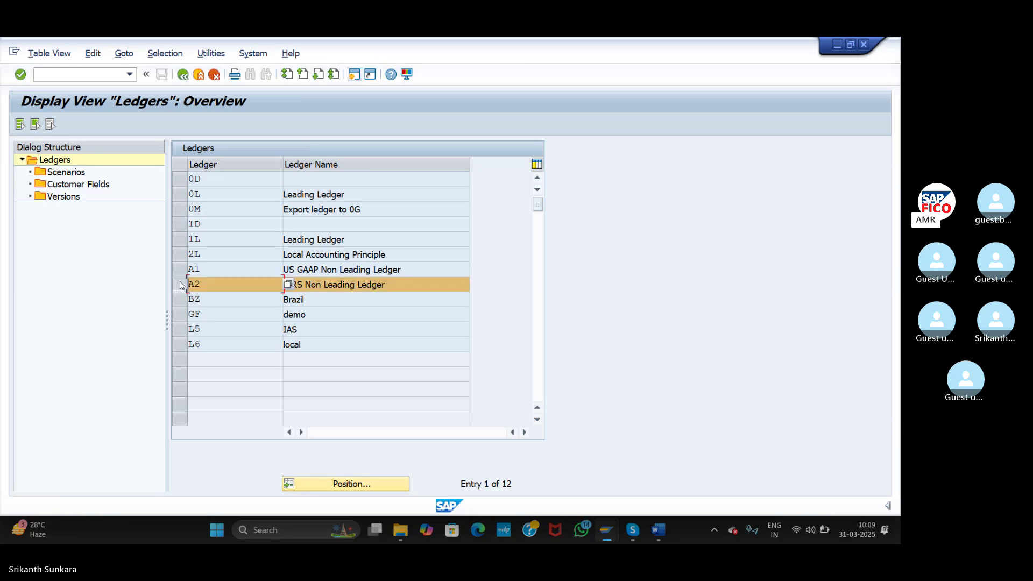
pyautogui.doubleClick(99, 185)
pyautogui.click(48, 124)
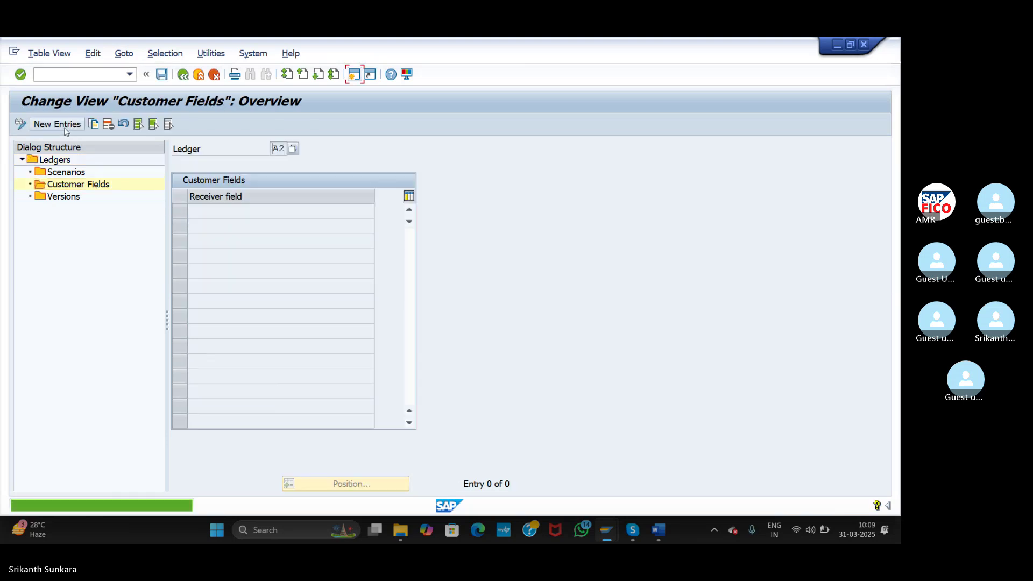
pyautogui.hotkey('ctrl', 'v')
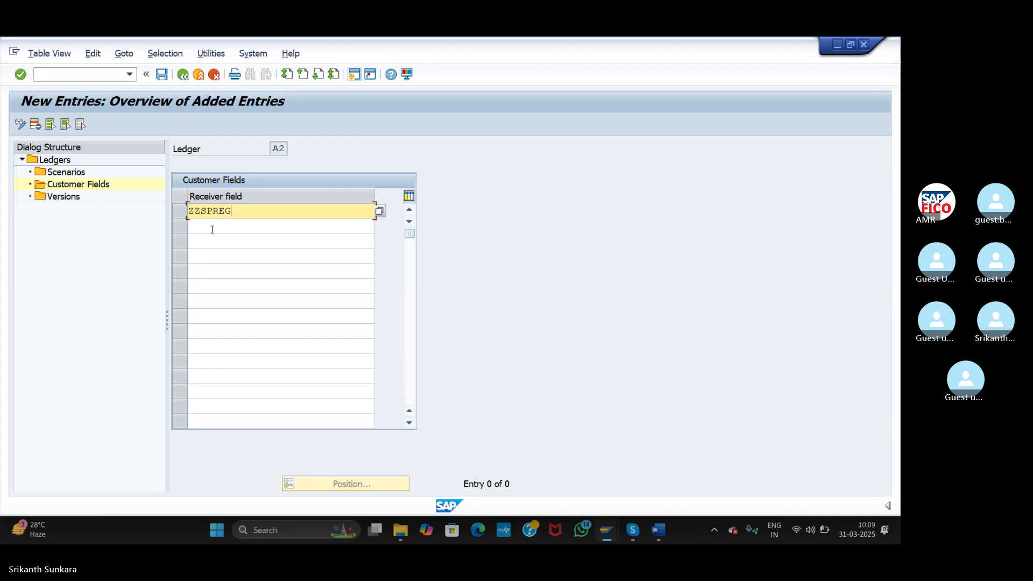
pyautogui.click(162, 74)
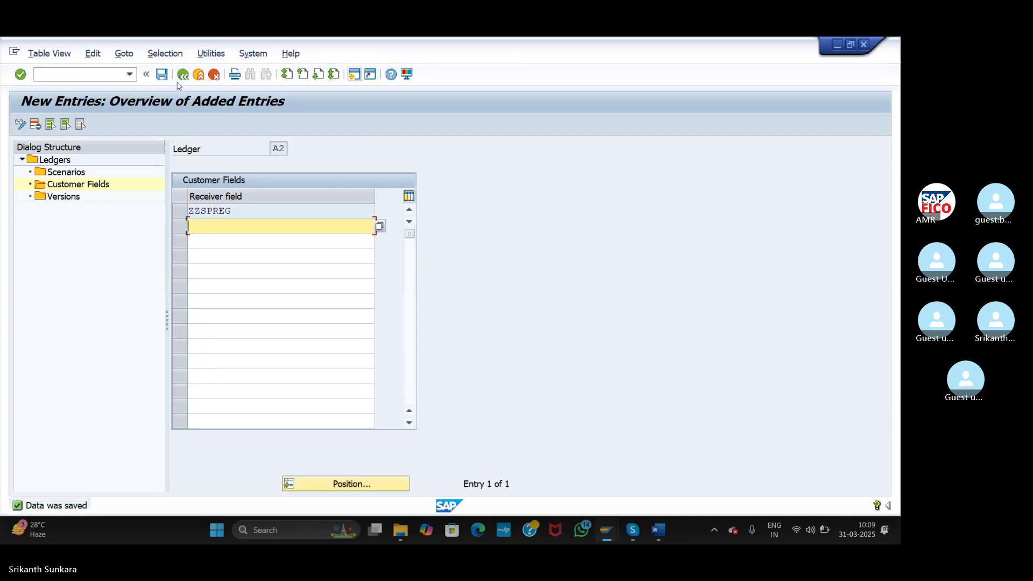
pyautogui.click(183, 75)
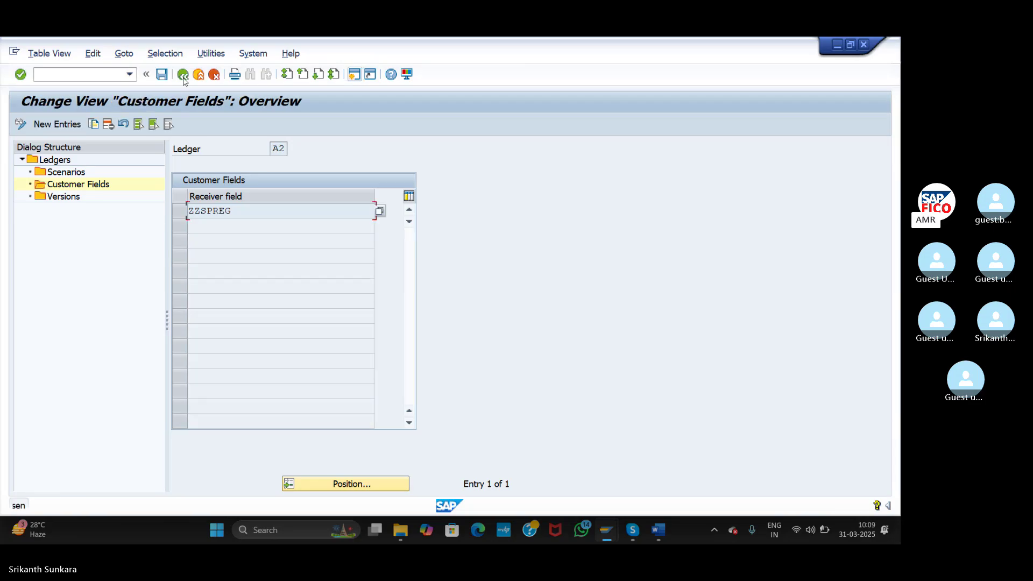
pyautogui.click(183, 75)
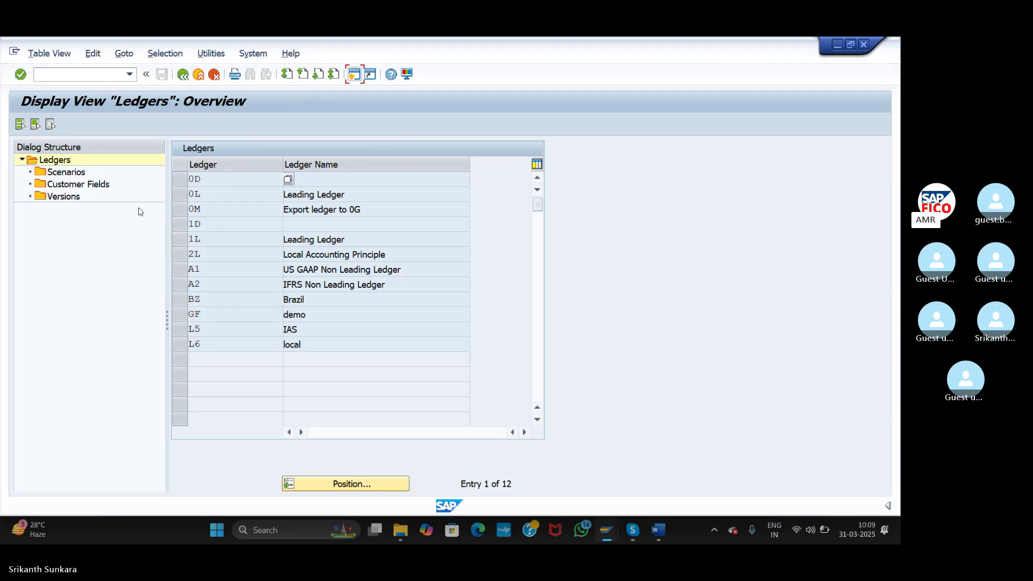
pyautogui.click(183, 74)
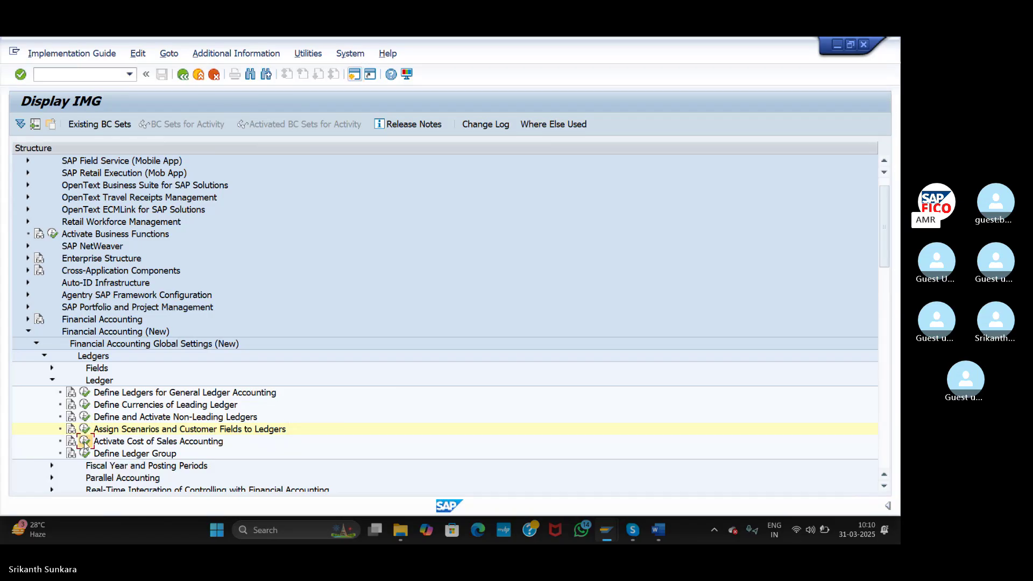
# - Set company code ASI's cost of sales accounting status to Active and save under the customizing request
pyautogui.click(85, 443)
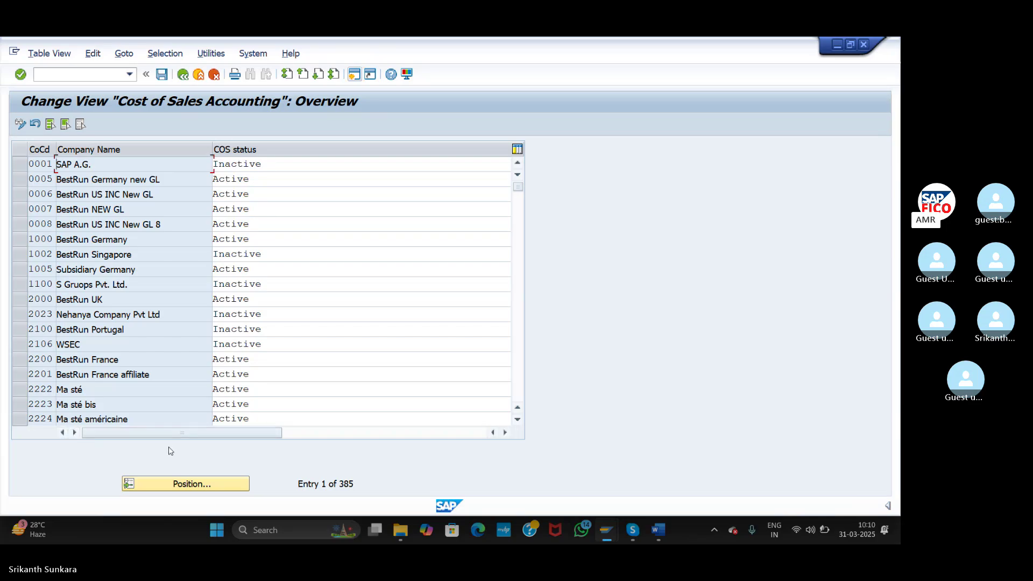
pyautogui.click(172, 484)
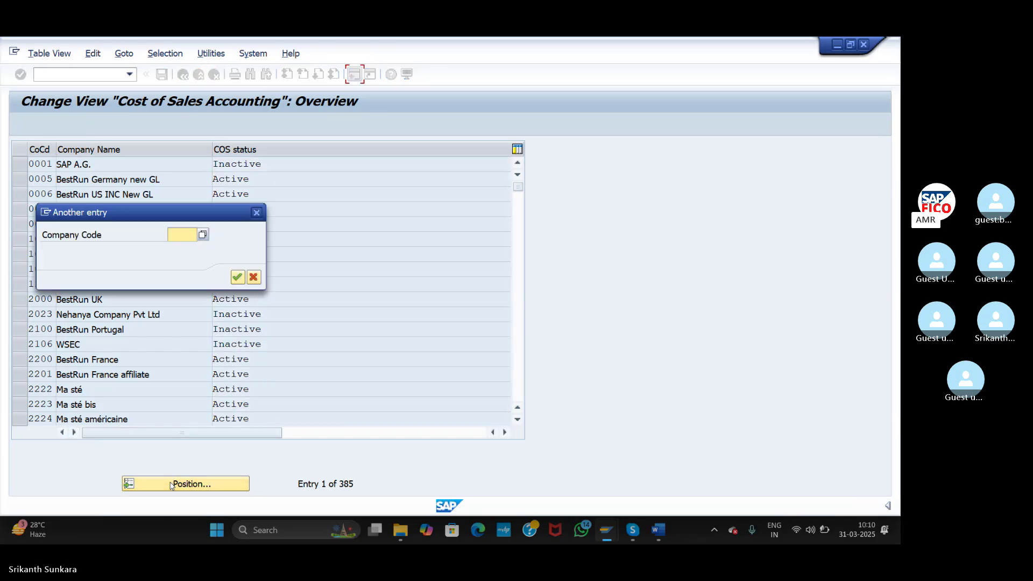
pyautogui.write('ASI')
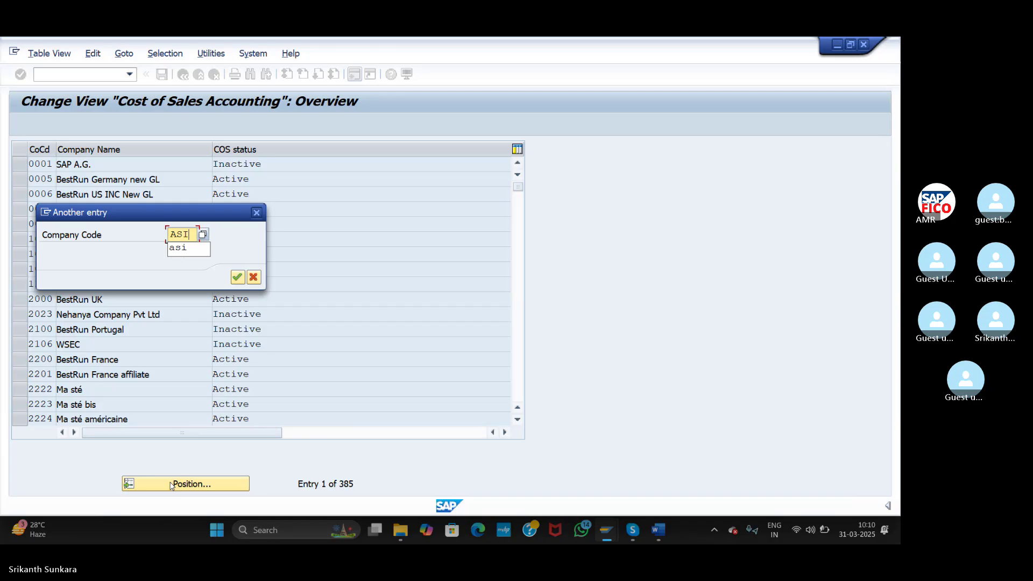
pyautogui.press('Return')
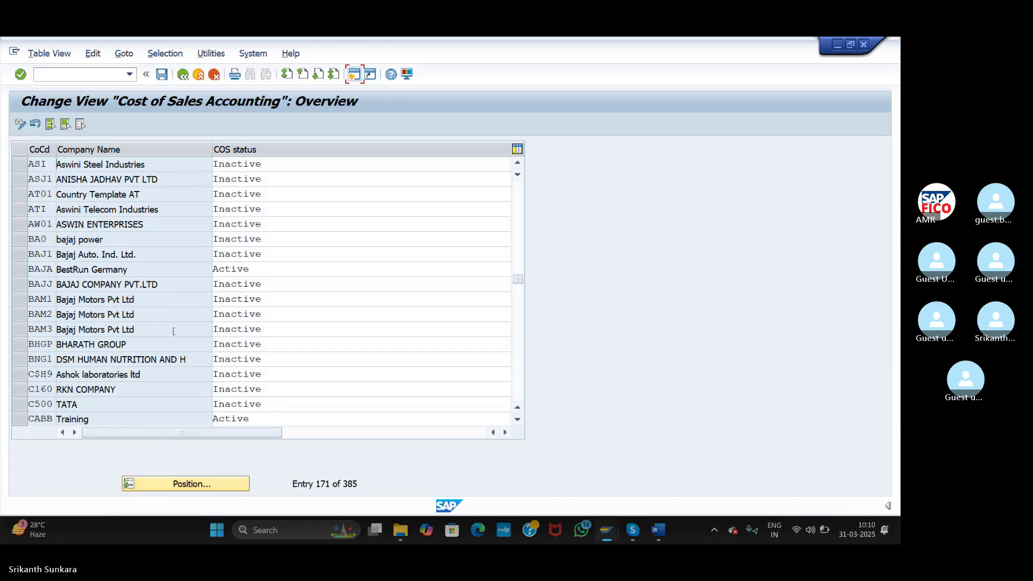
pyautogui.click(264, 164)
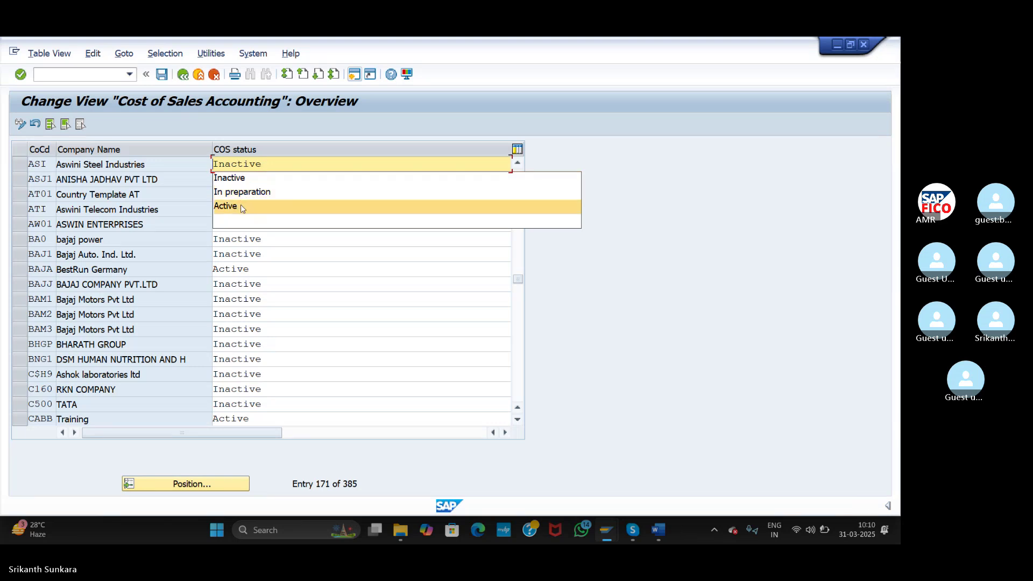
pyautogui.click(242, 207)
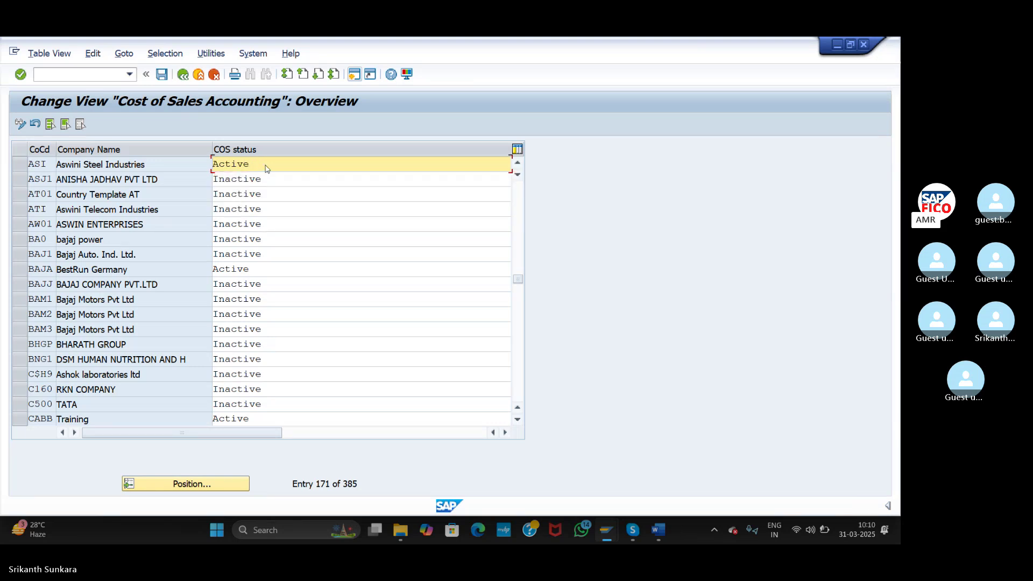
pyautogui.click(162, 77)
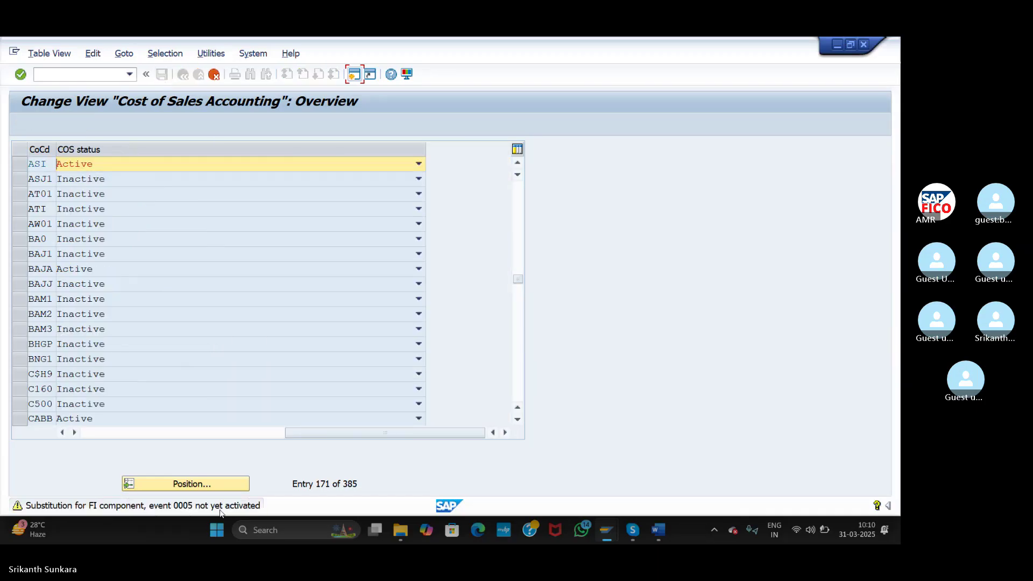
pyautogui.press('Return')
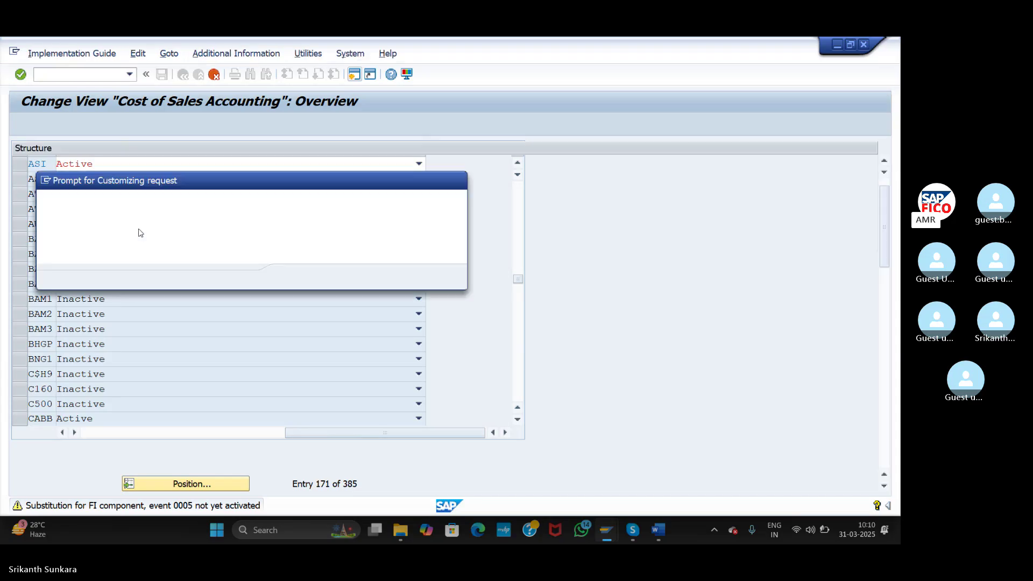
pyautogui.press('Return')
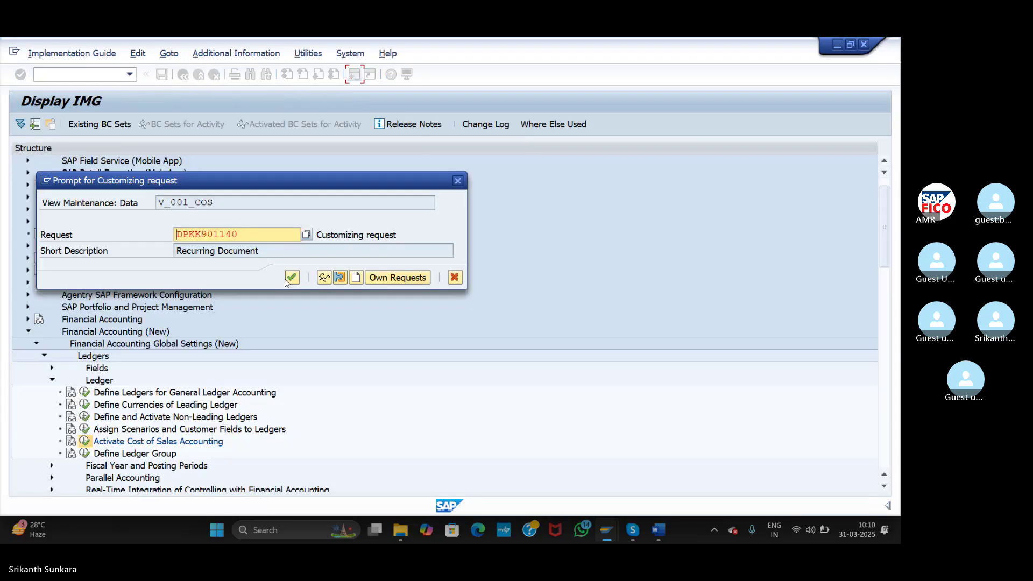
pyautogui.click(291, 278)
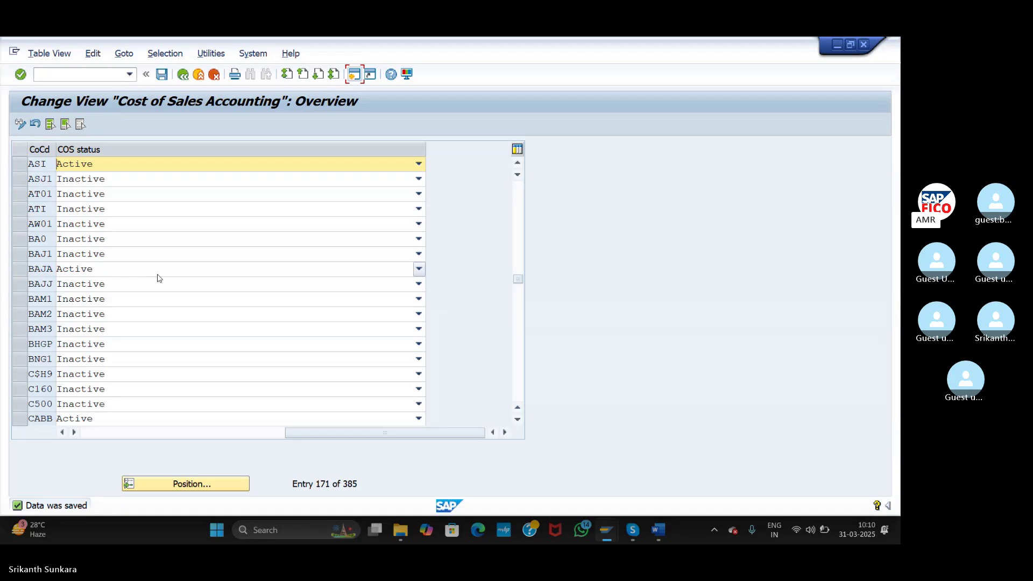
pyautogui.click(184, 74)
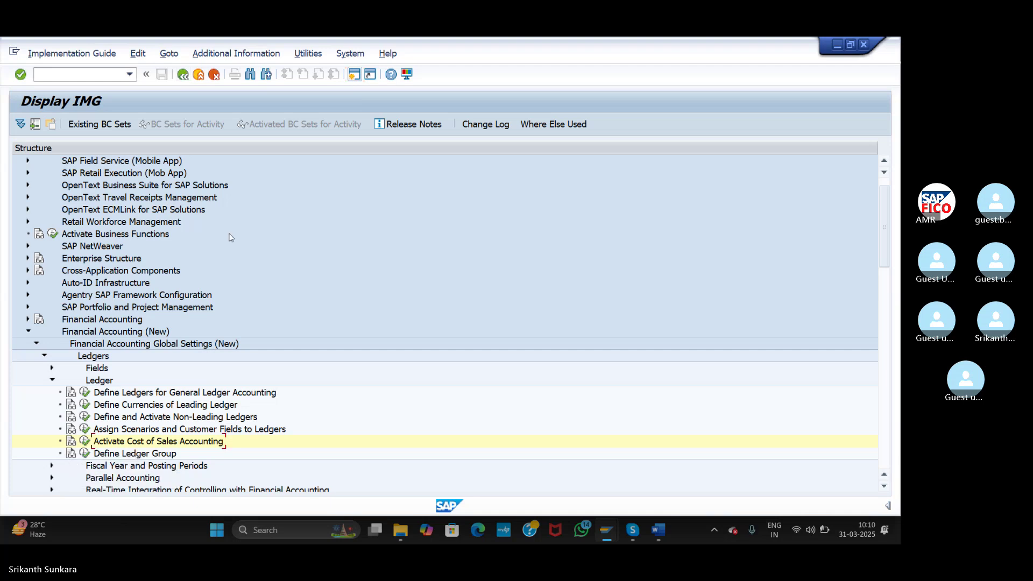
# - Collapse the Ledger node, expand Parallel Accounting, and open Define Accounting Principles
pyautogui.click(355, 74)
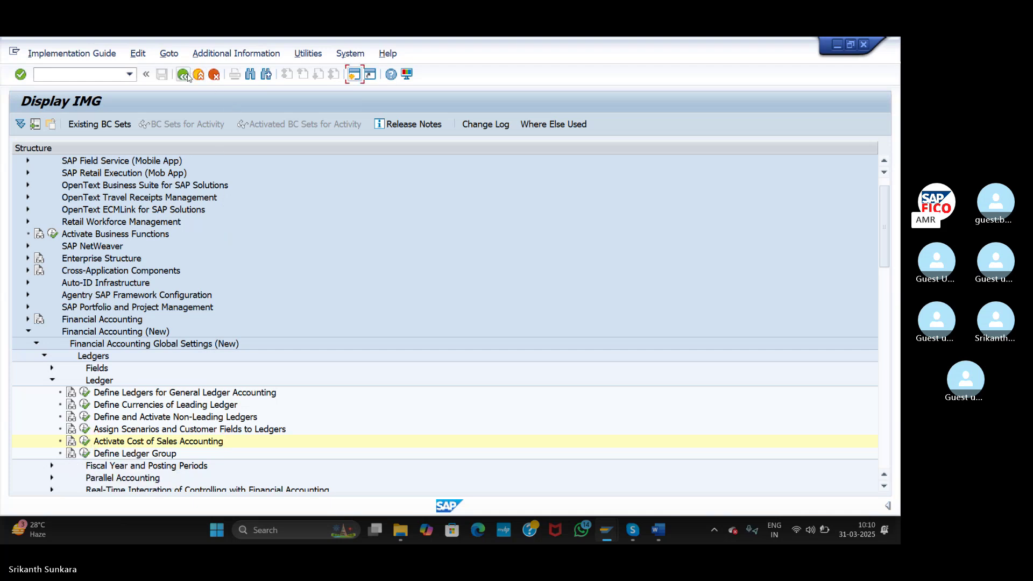
pyautogui.click(51, 380)
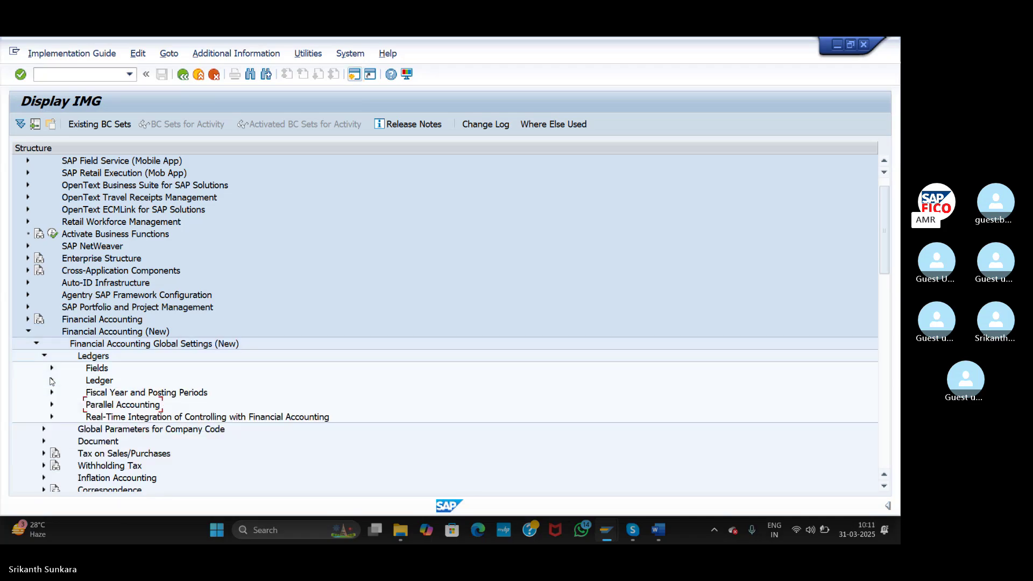
pyautogui.click(44, 356)
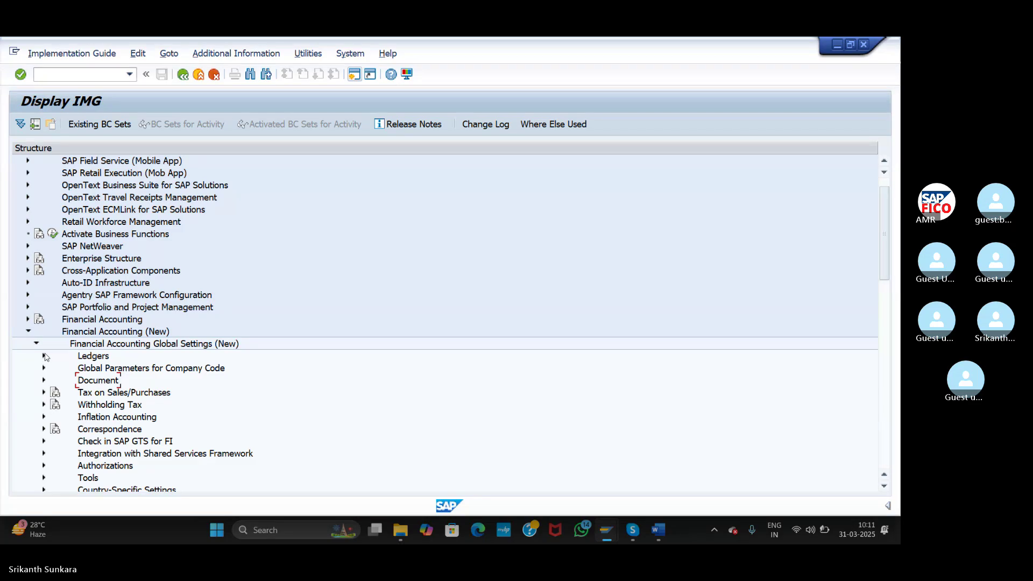
pyautogui.click(45, 356)
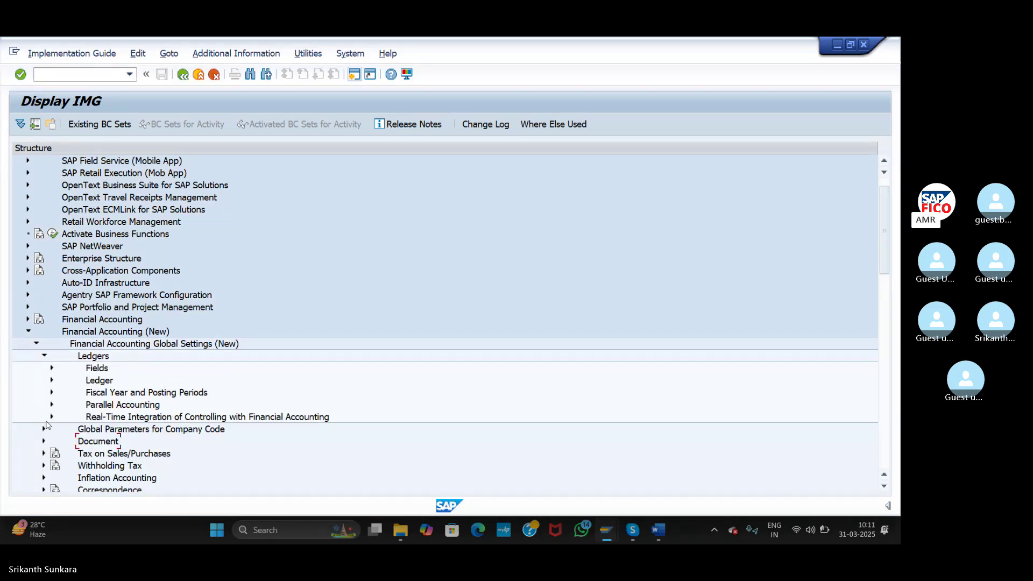
pyautogui.click(51, 404)
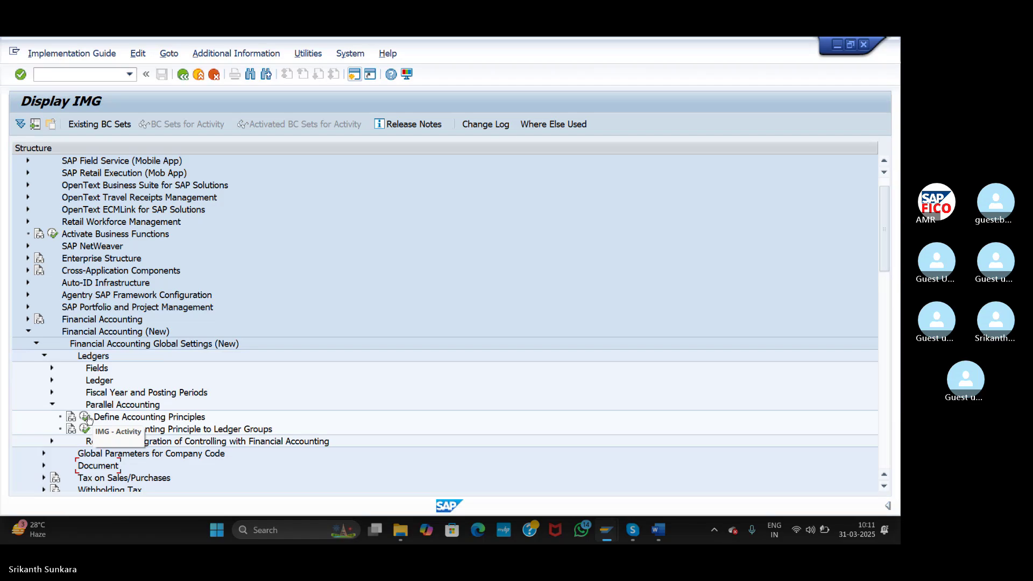
pyautogui.click(85, 416)
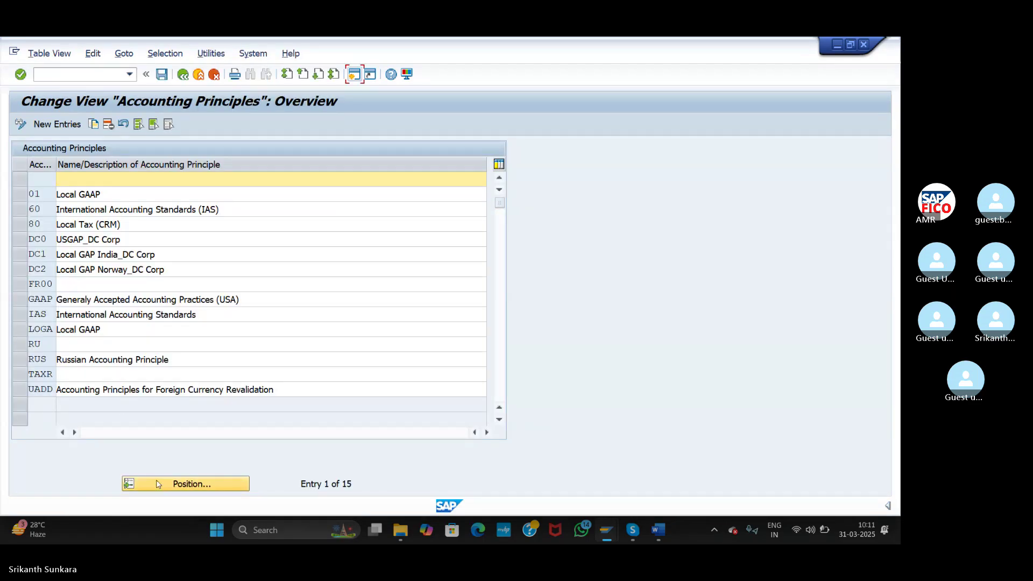
# - Add new accounting principle AS11 with description Local GAAP ASI
pyautogui.click(57, 125)
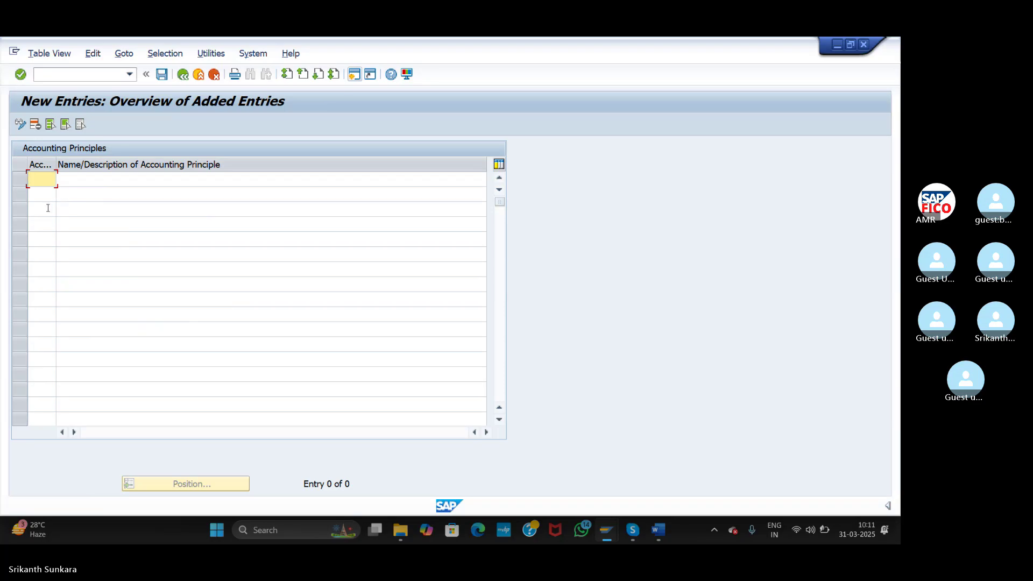
pyautogui.write('AS11')
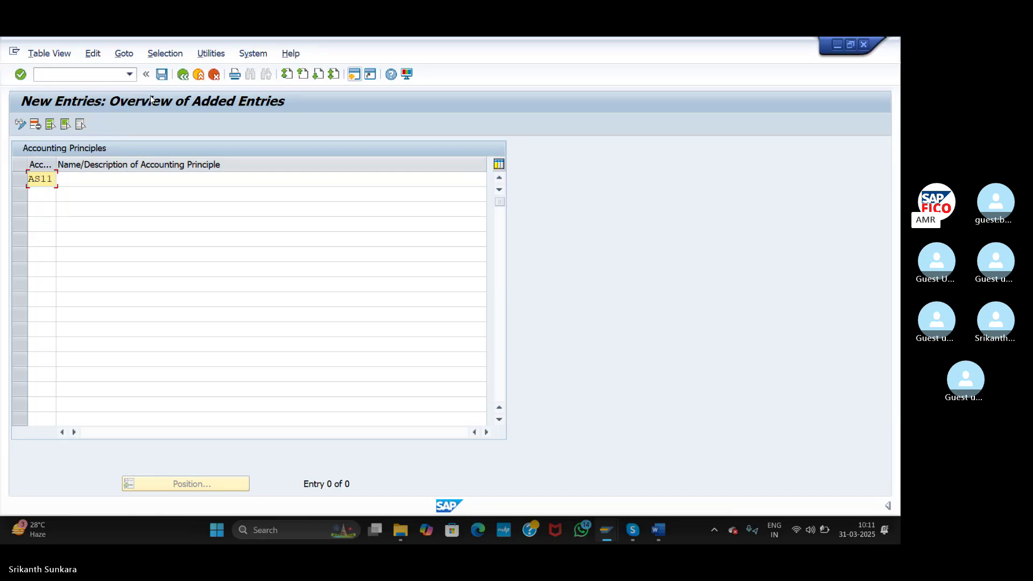
pyautogui.click(127, 175)
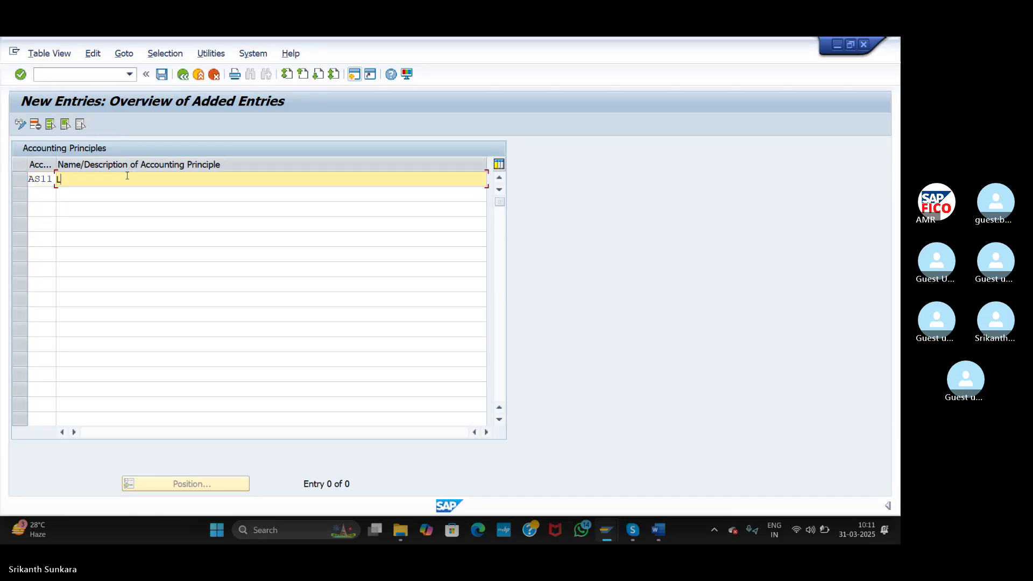
pyautogui.write('Local GAAP')
pyautogui.write('AS1')
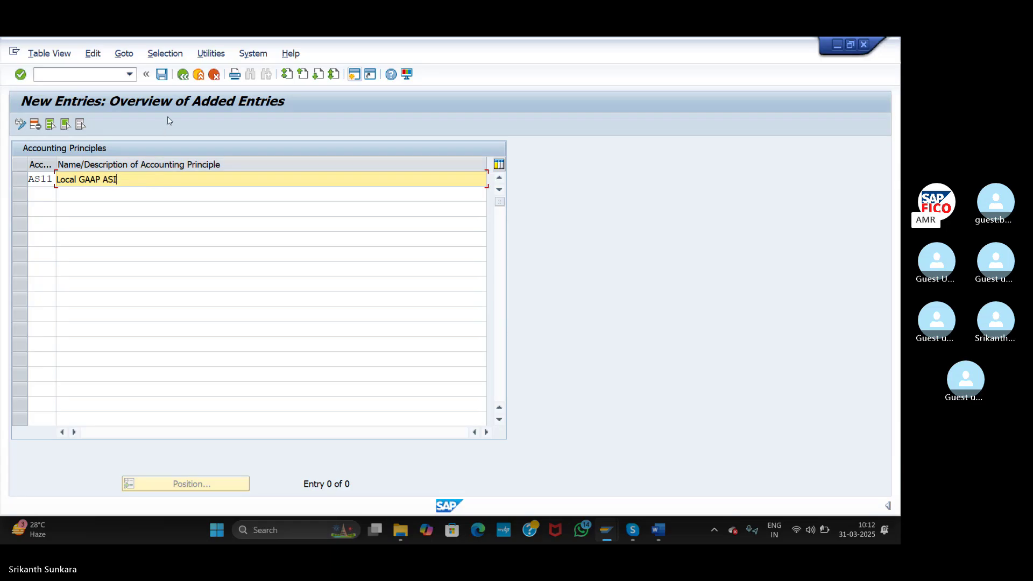
# - Add accounting principles AS22 'US GAAP ASI' and AS33 'IFRS ASI'
pyautogui.click(35, 194)
pyautogui.write('AS22')
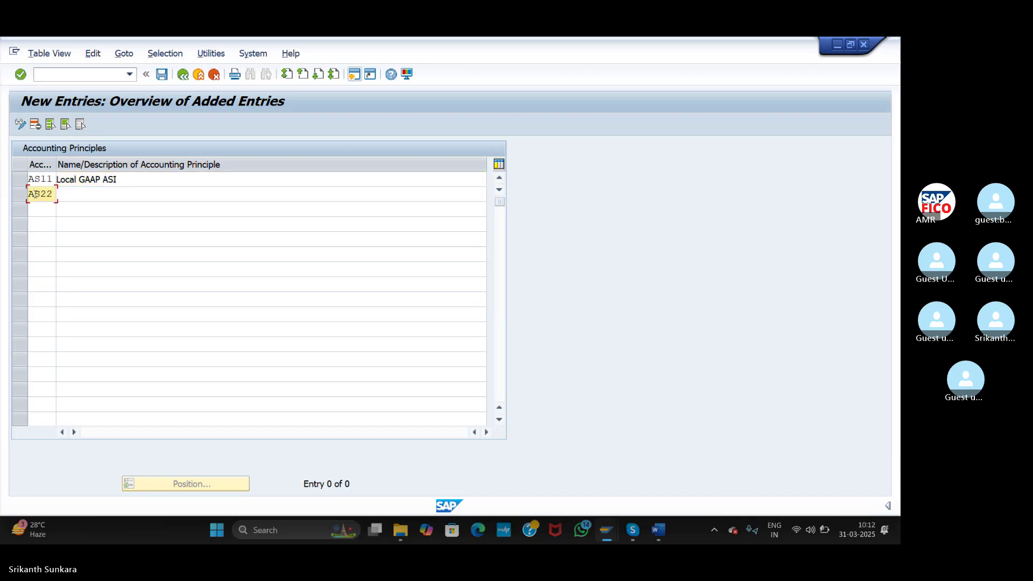
pyautogui.click(83, 198)
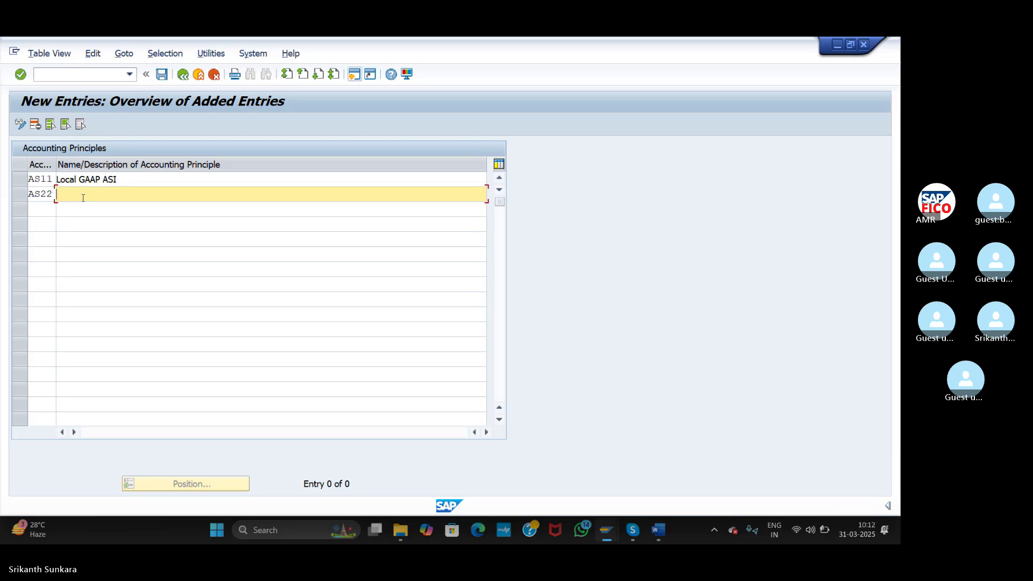
pyautogui.write('US GAAP')
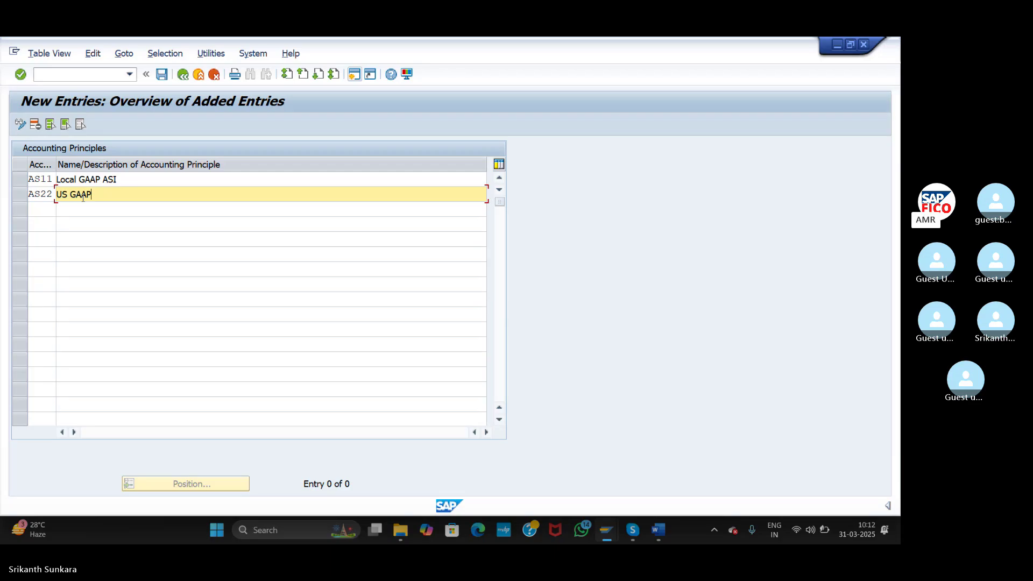
pyautogui.write('ASI')
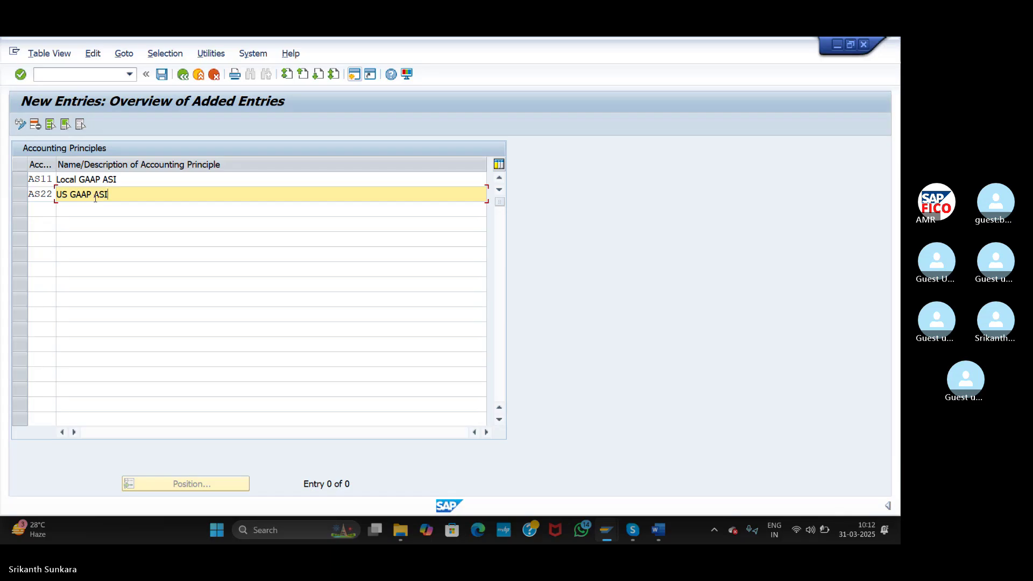
pyautogui.click(40, 208)
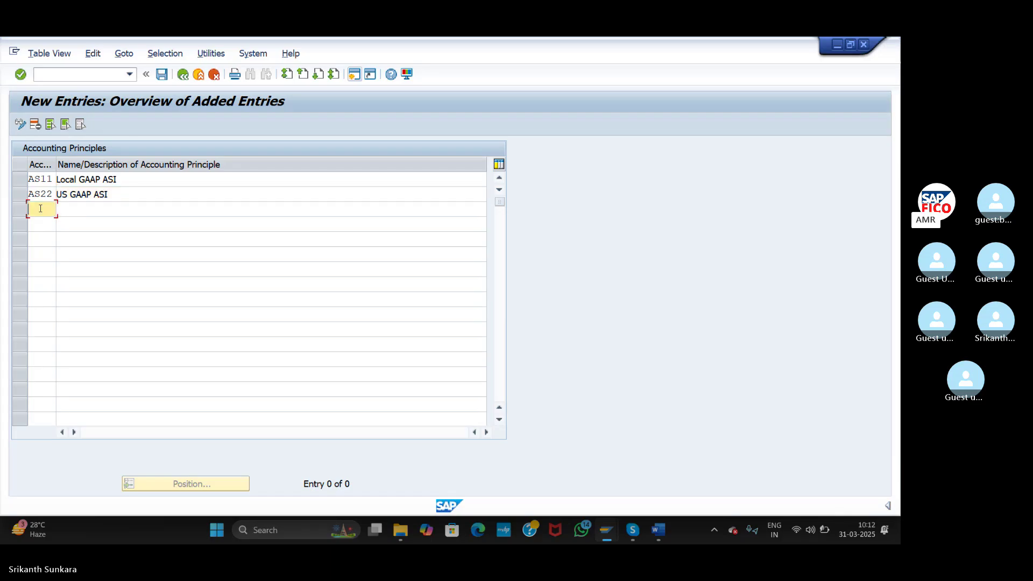
pyautogui.write('AS33')
pyautogui.press('Tab')
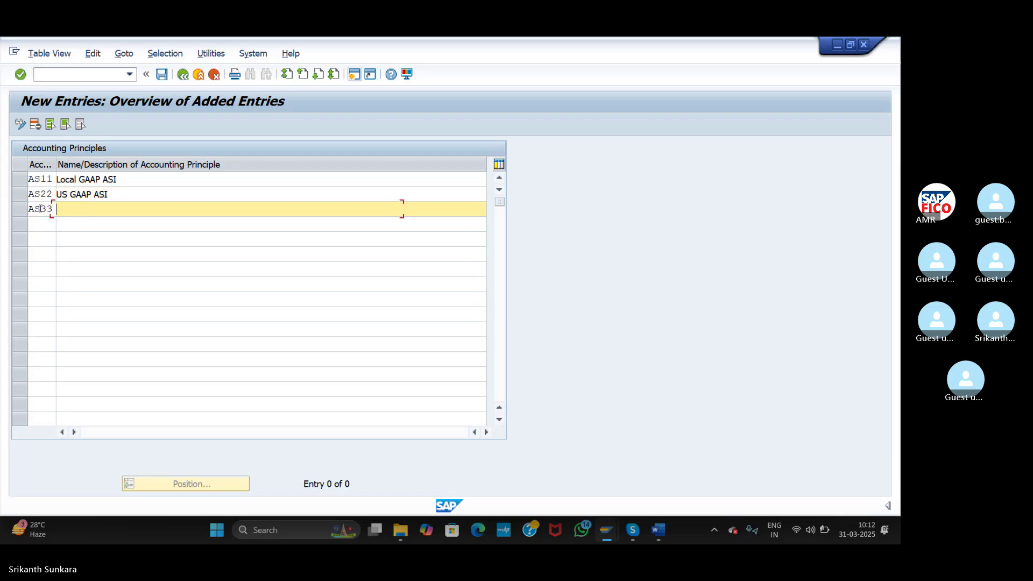
pyautogui.write('IFRS')
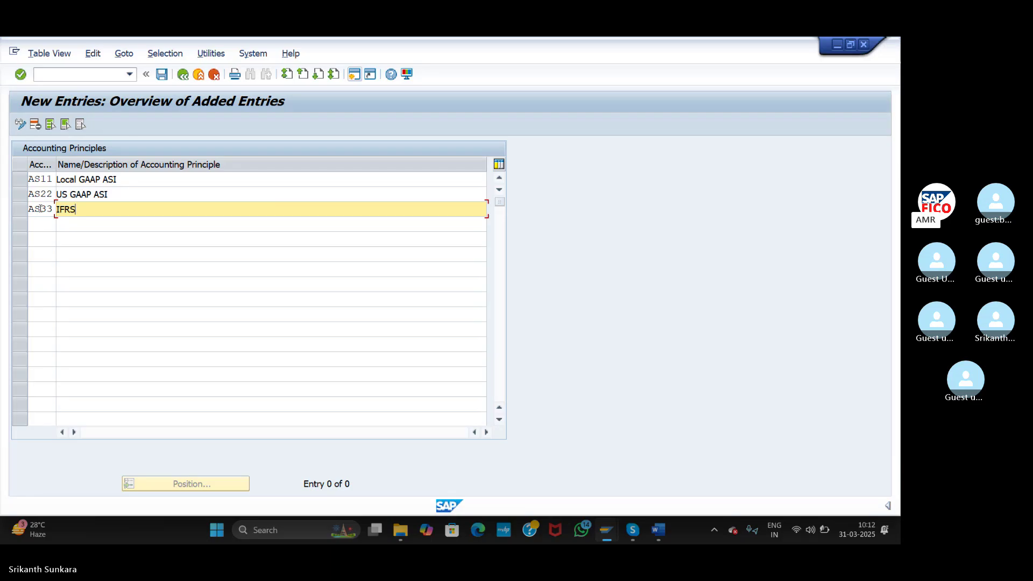
pyautogui.write(' ASI')
# - Save principles AS11, AS22 and AS33 under a customizing request and return to the IMG tree
pyautogui.click(162, 75)
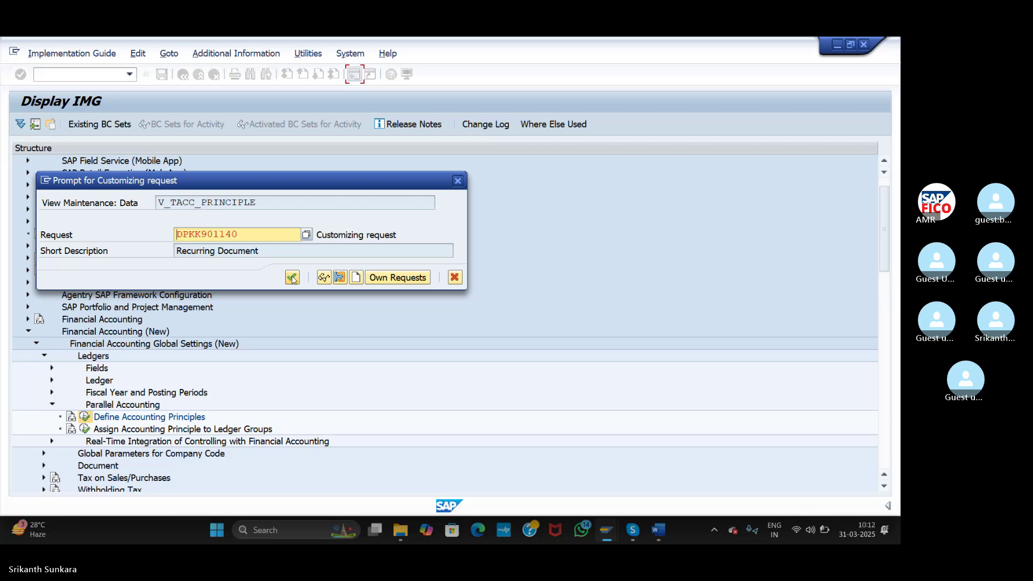
pyautogui.click(292, 278)
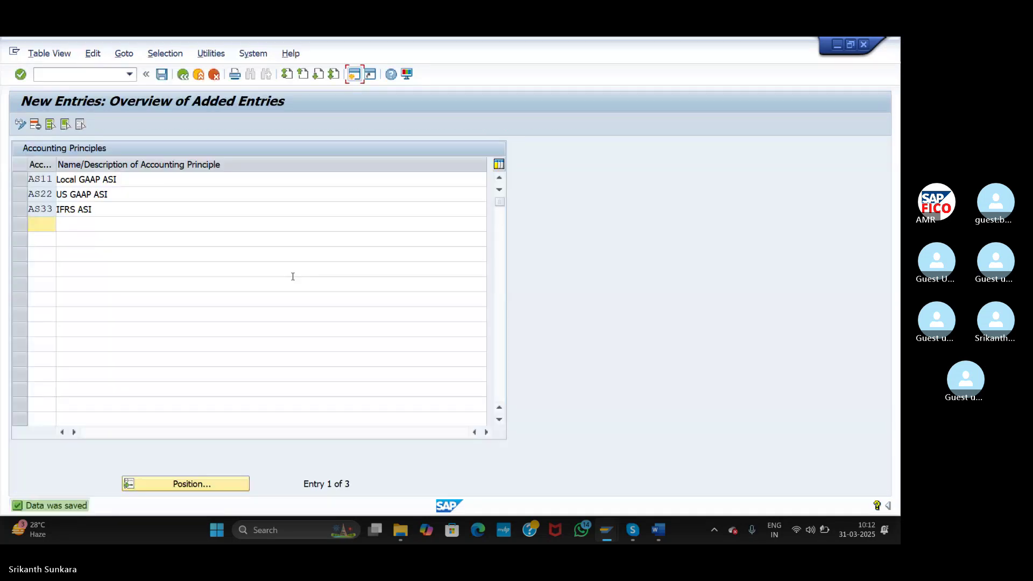
pyautogui.click(183, 74)
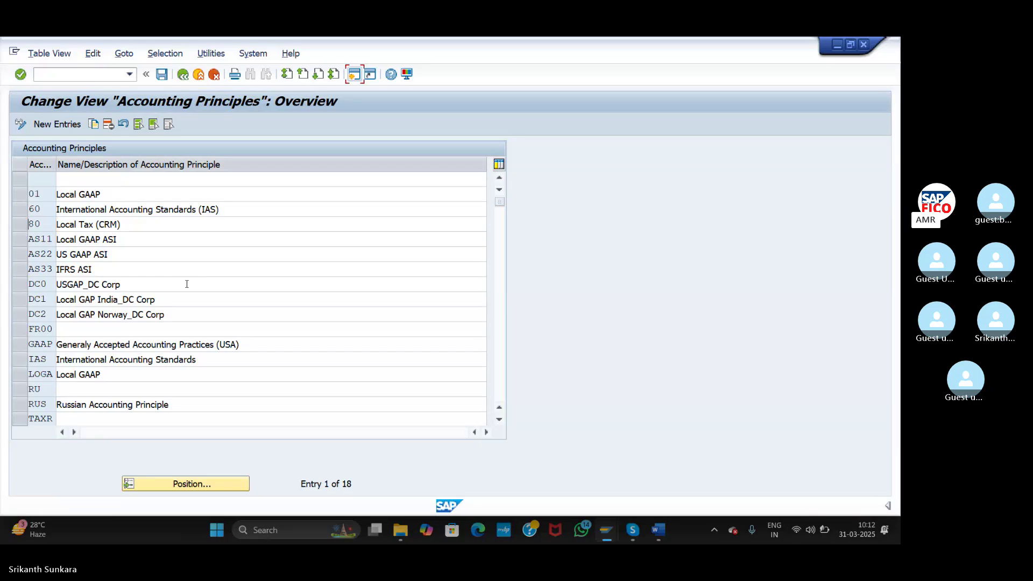
pyautogui.click(499, 419)
pyautogui.click(499, 420)
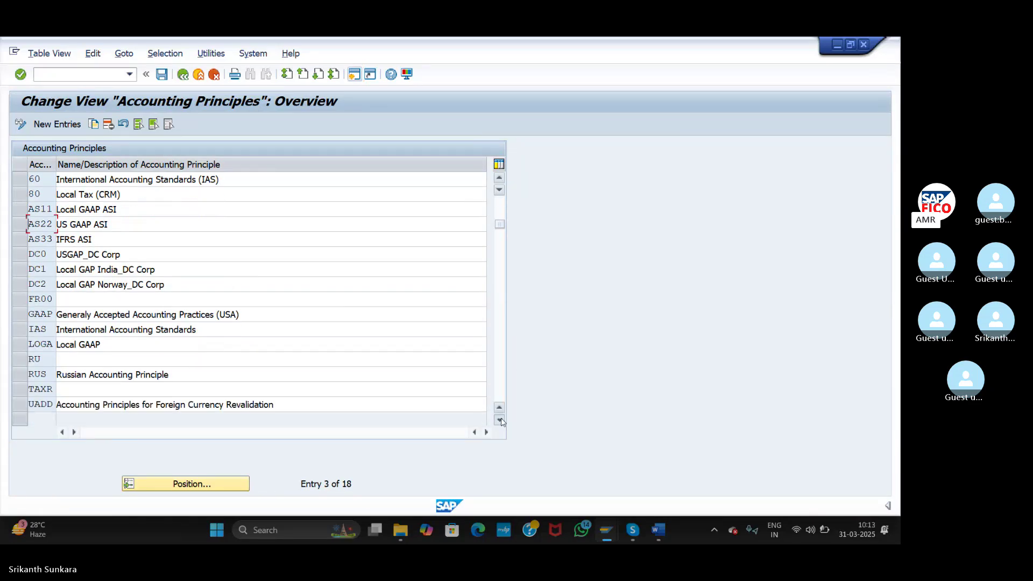
pyautogui.click(499, 419)
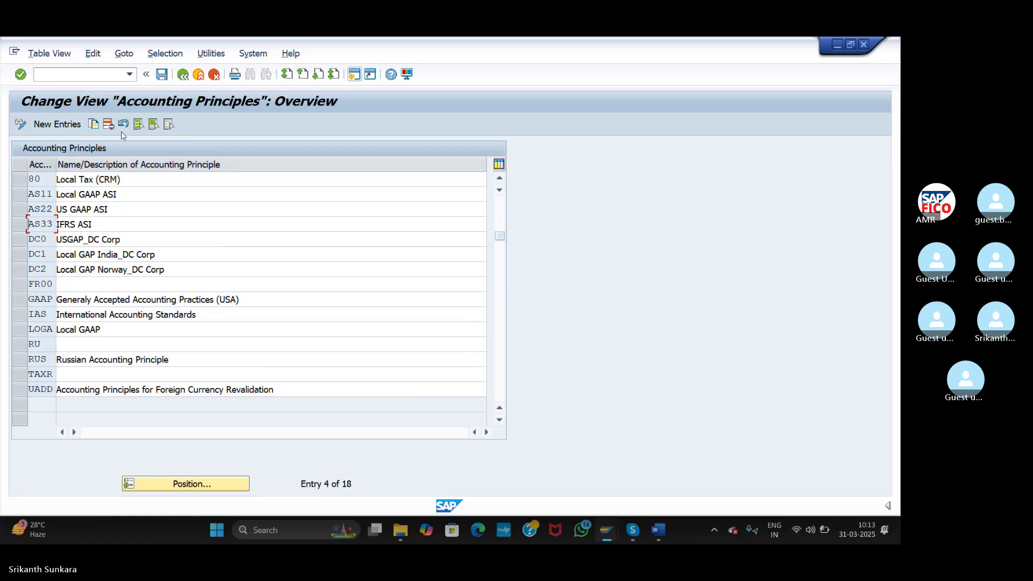
pyautogui.click(187, 76)
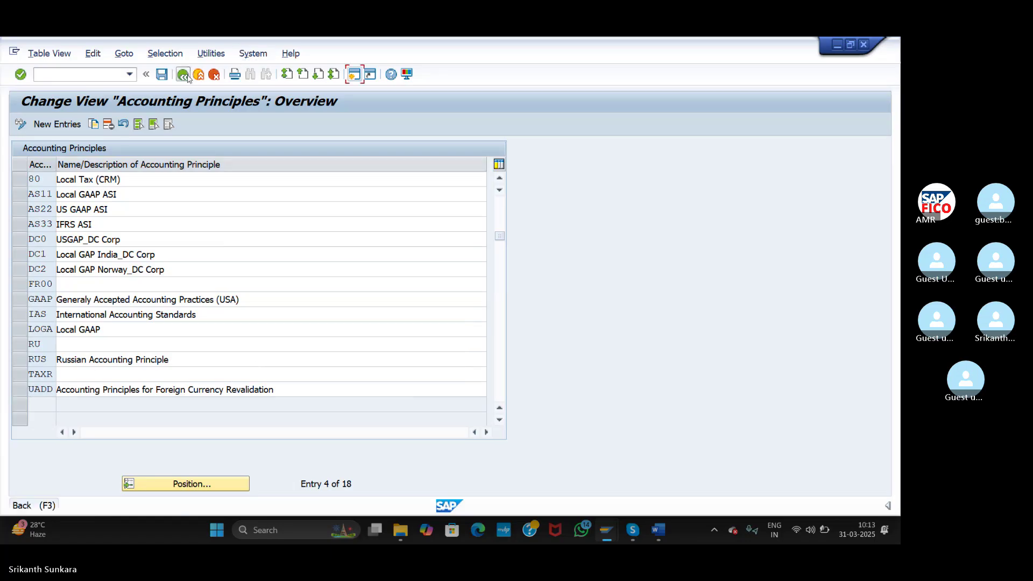
pyautogui.click(183, 74)
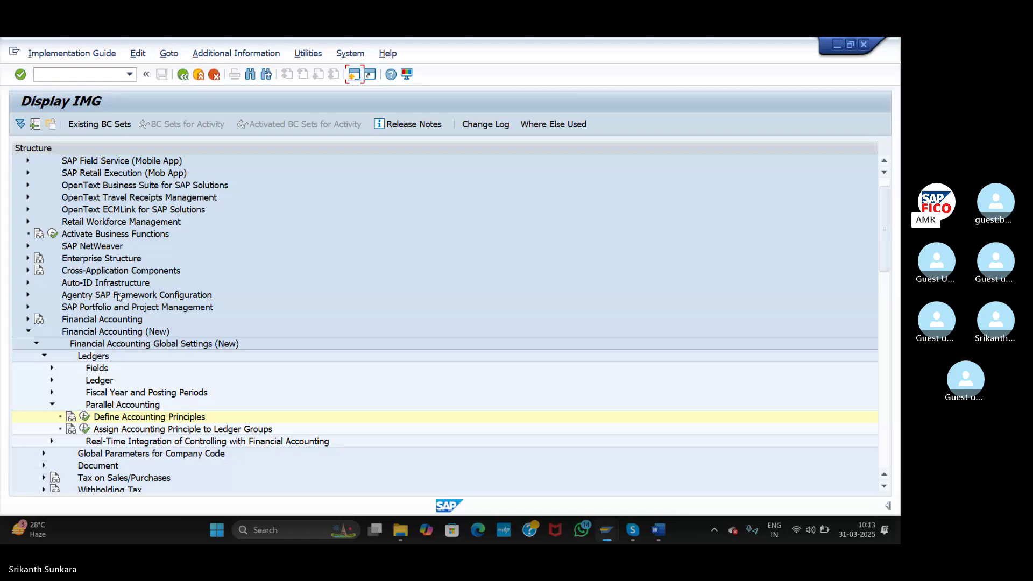
# - Open Assign Accounting Principle to Ledger Groups in new-entries mode and enter AS11 in the first row
pyautogui.click(85, 429)
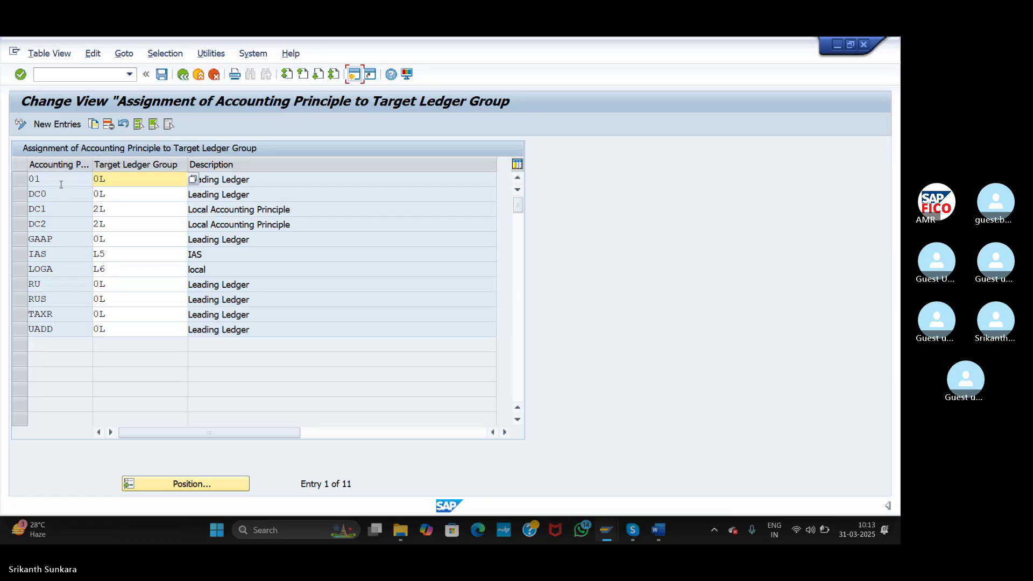
pyautogui.click(61, 125)
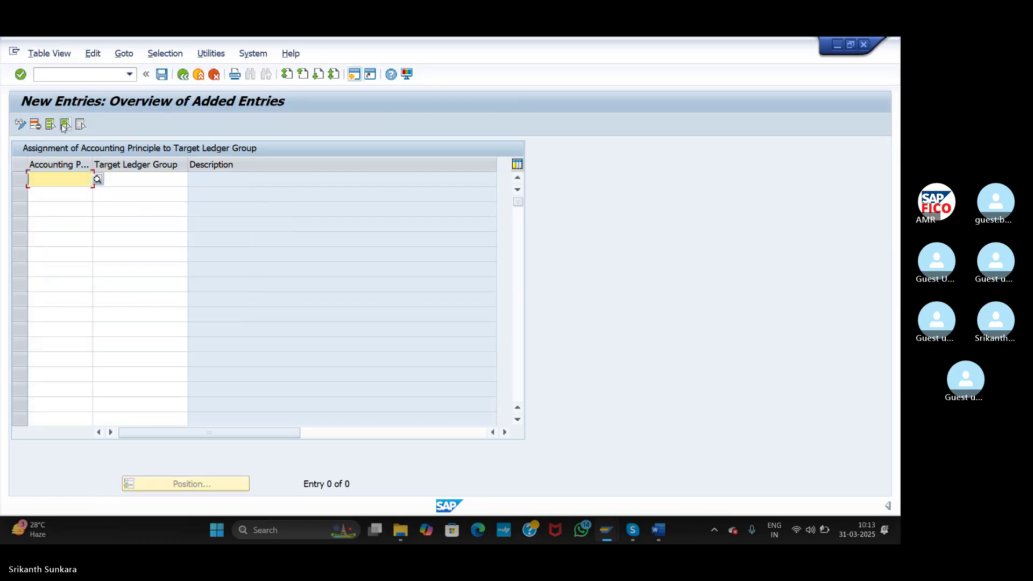
pyautogui.click(84, 179)
pyautogui.write('AS11')
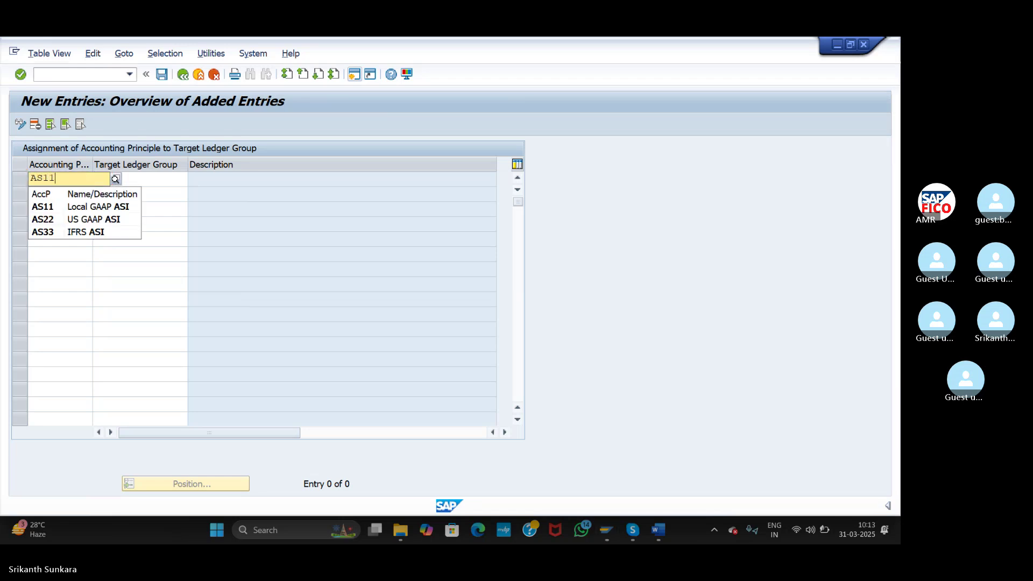
pyautogui.click(48, 194)
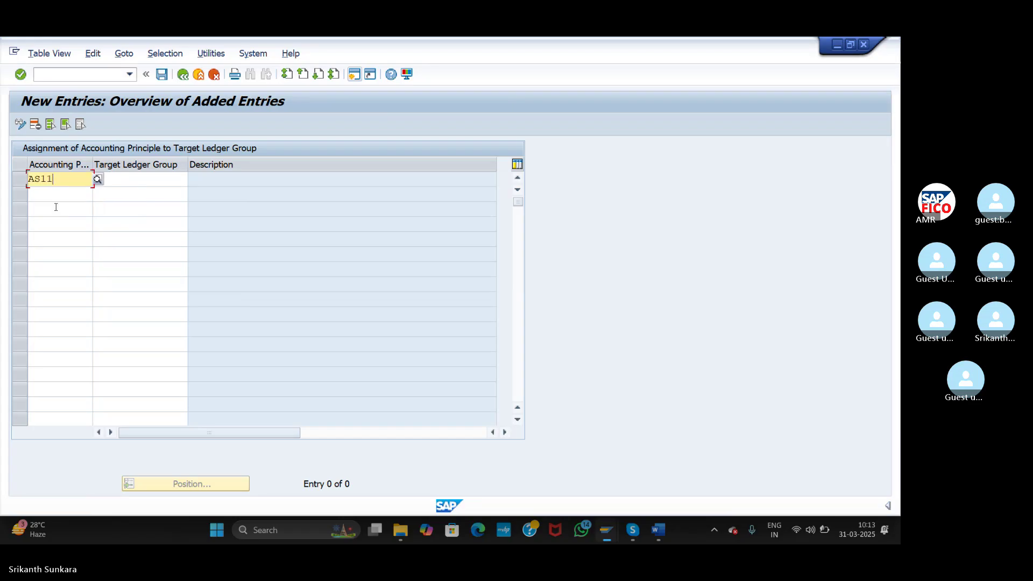
# - Add accounting principles AS22 and AS33 in the next two rows
pyautogui.write('s')
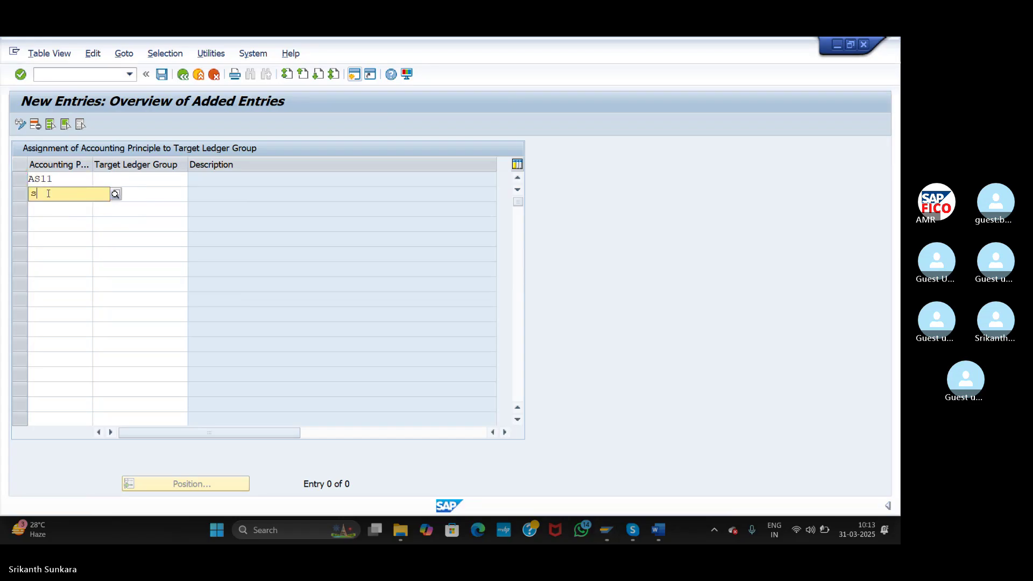
pyautogui.press('BackSpace')
pyautogui.write('as')
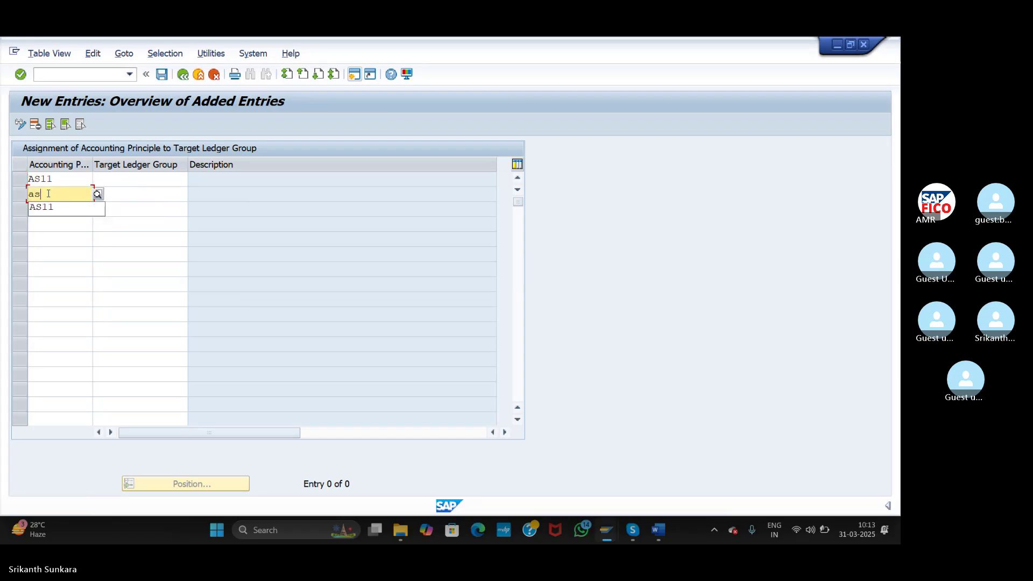
pyautogui.write('22')
pyautogui.click(51, 217)
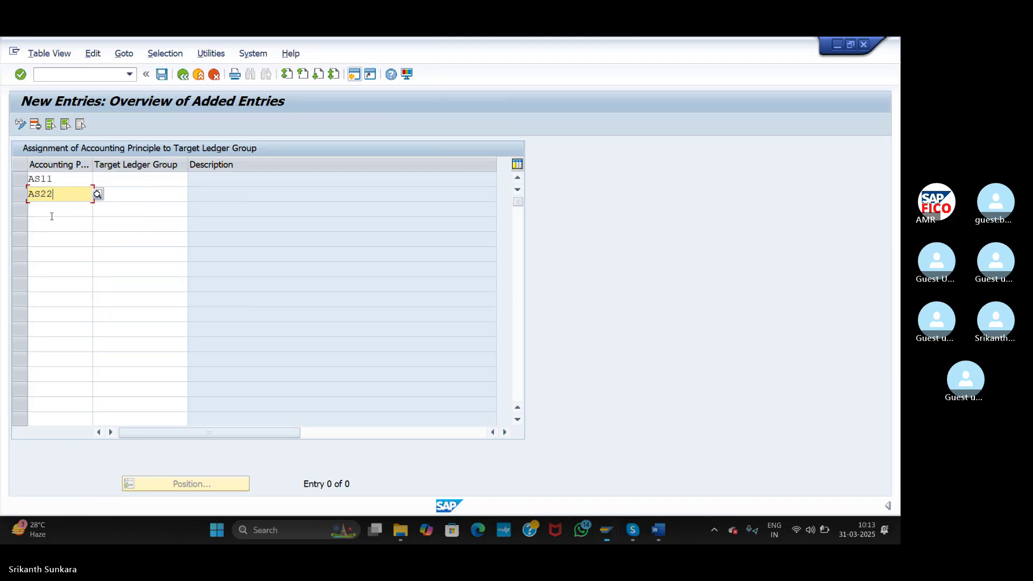
pyautogui.click(52, 209)
pyautogui.write('as')
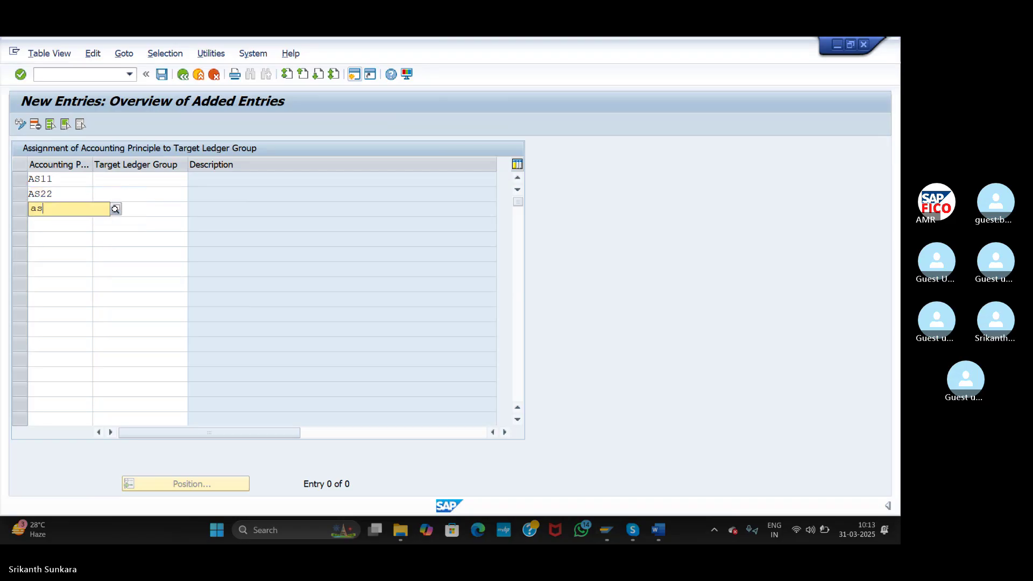
pyautogui.write('33')
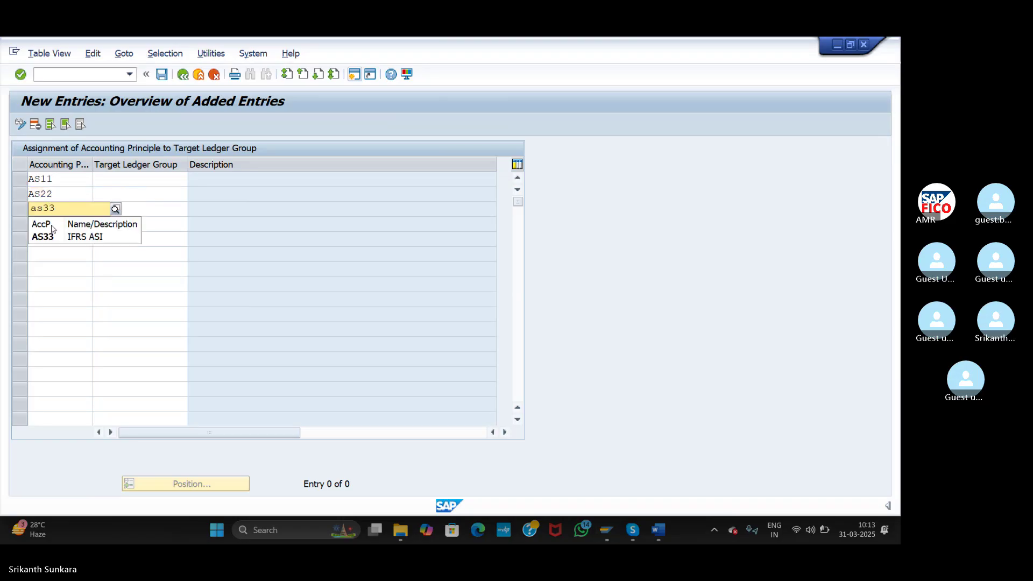
pyautogui.click(56, 236)
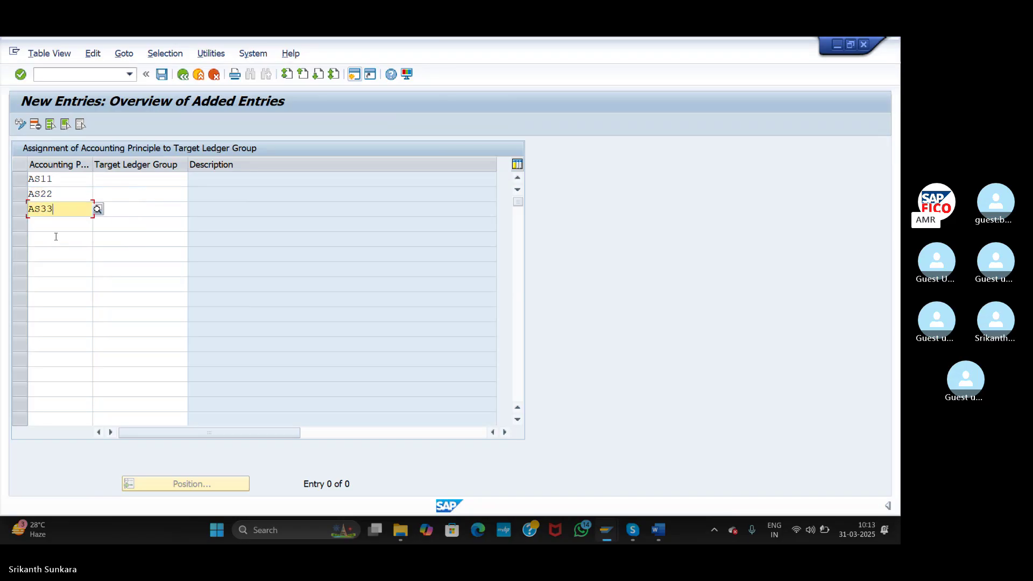
pyautogui.click(127, 179)
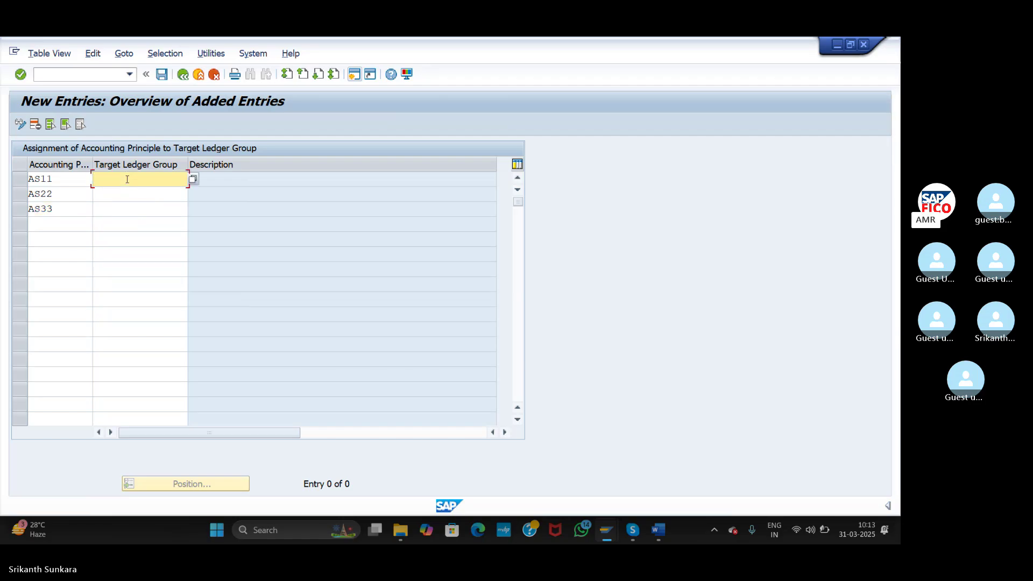
# - Assign target ledger groups 0L to AS11, A1 to AS22 and A2 to AS33
pyautogui.click(192, 180)
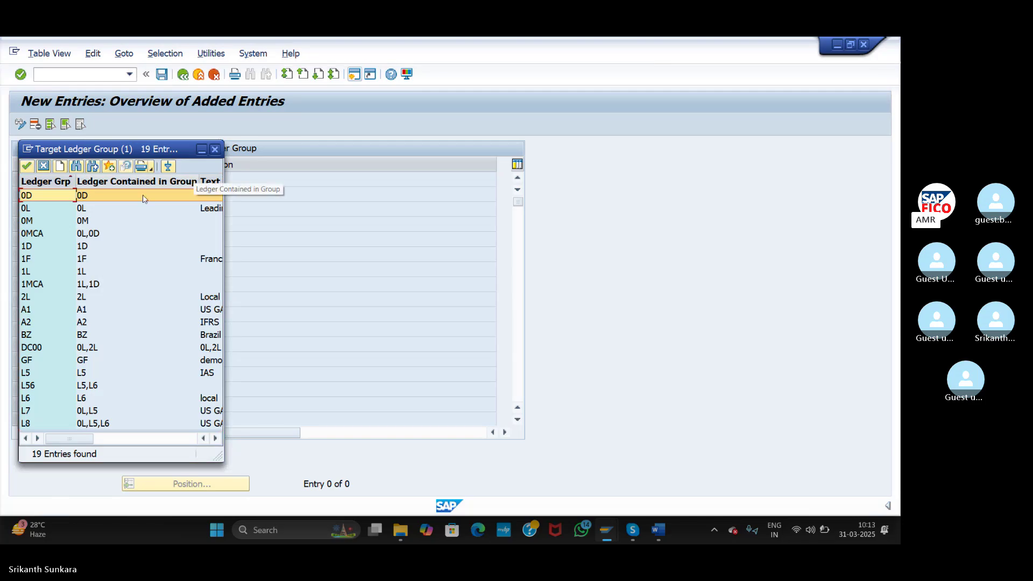
pyautogui.doubleClick(87, 212)
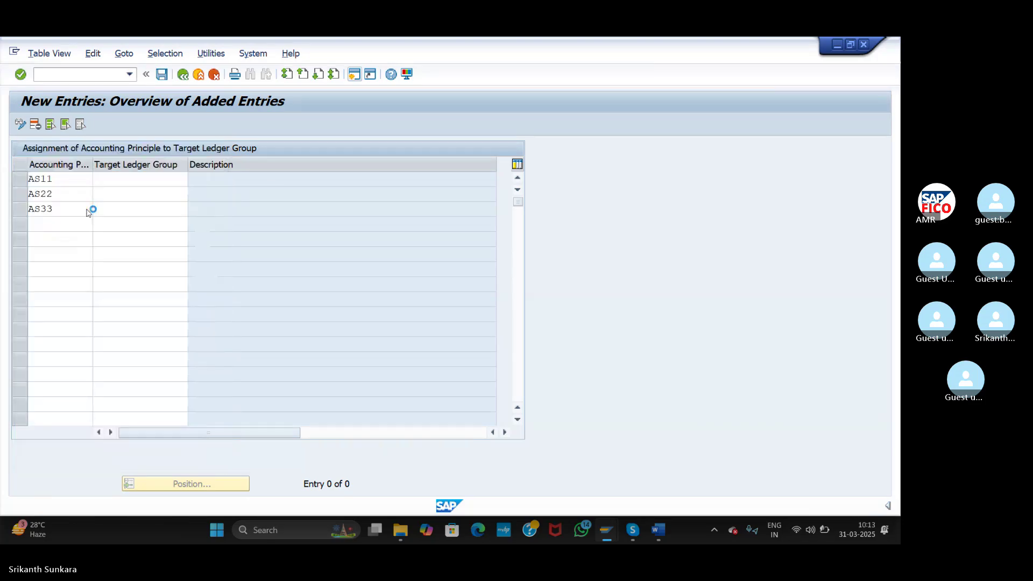
pyautogui.click(129, 194)
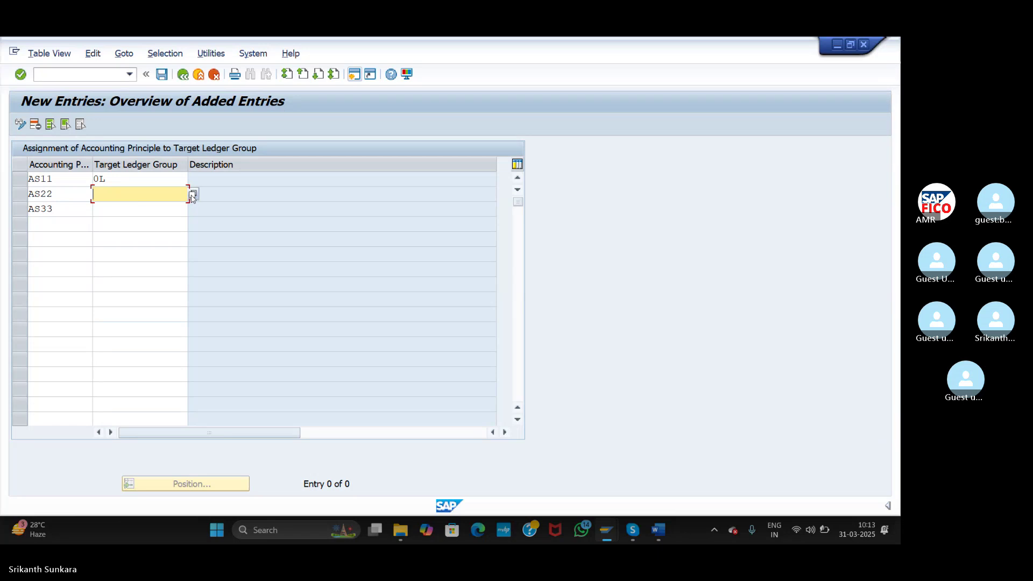
pyautogui.write('a1')
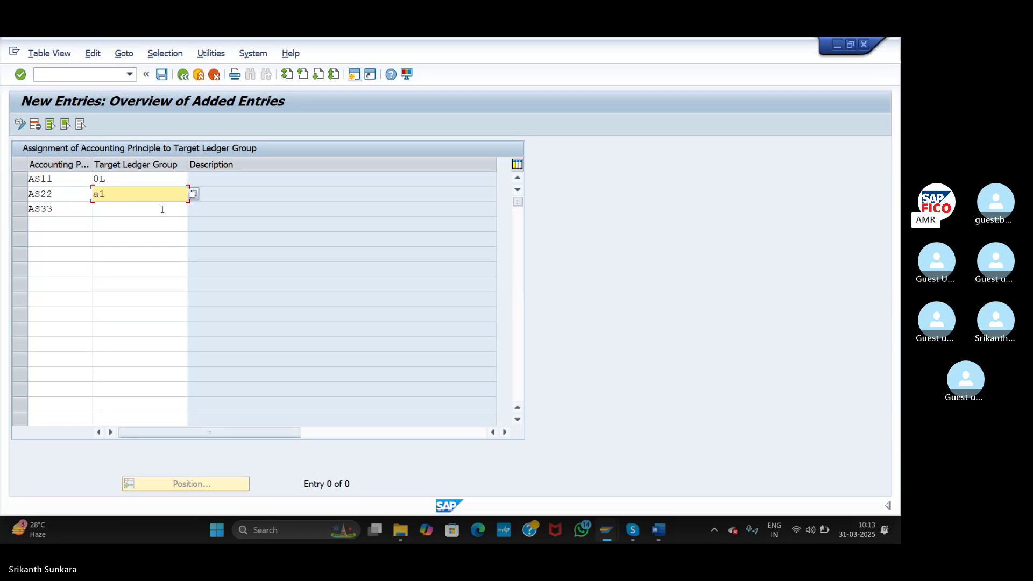
pyautogui.press('BackSpace')
pyautogui.press('BackSpace')
pyautogui.click(193, 193)
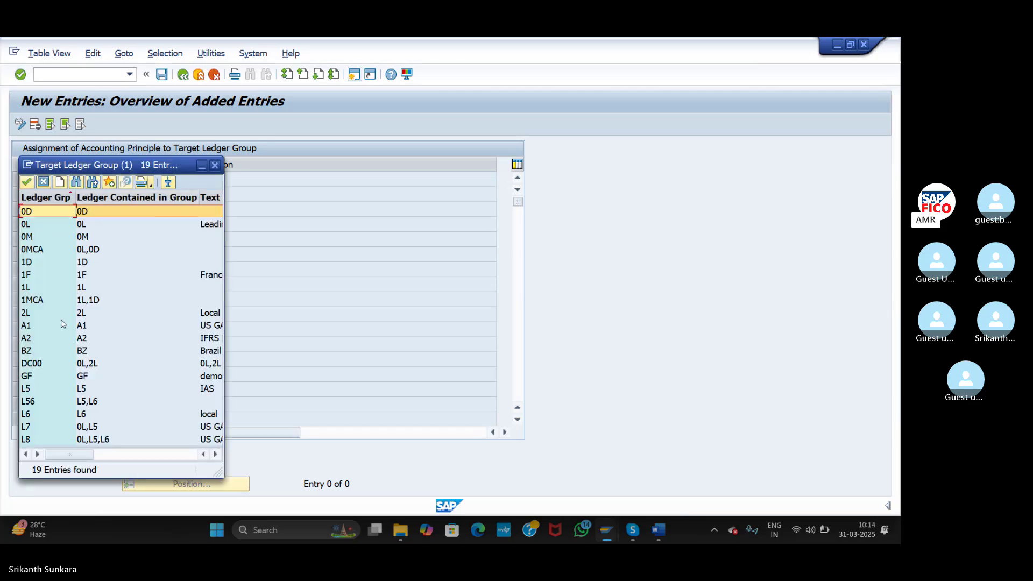
pyautogui.click(47, 327)
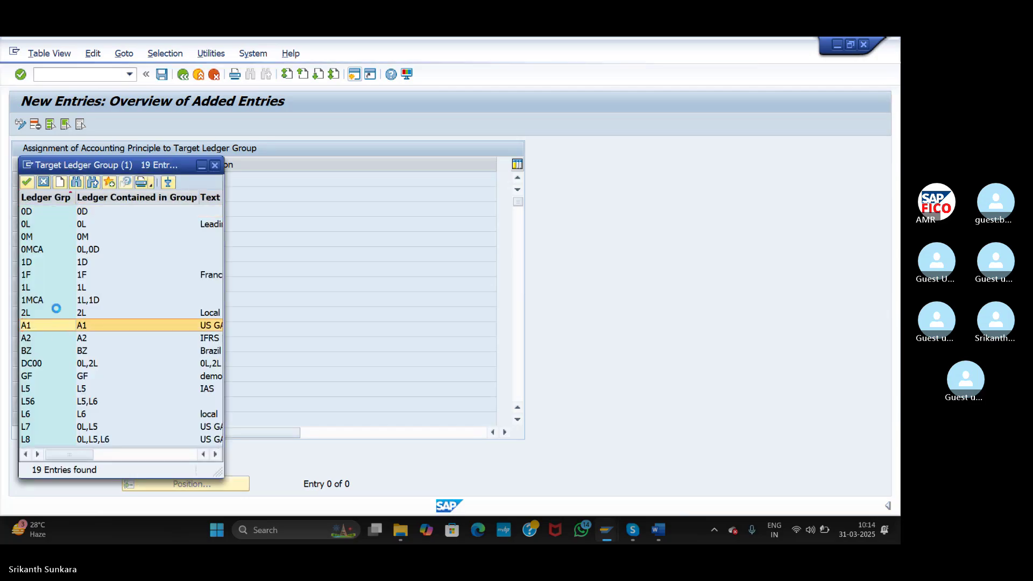
pyautogui.doubleClick(47, 326)
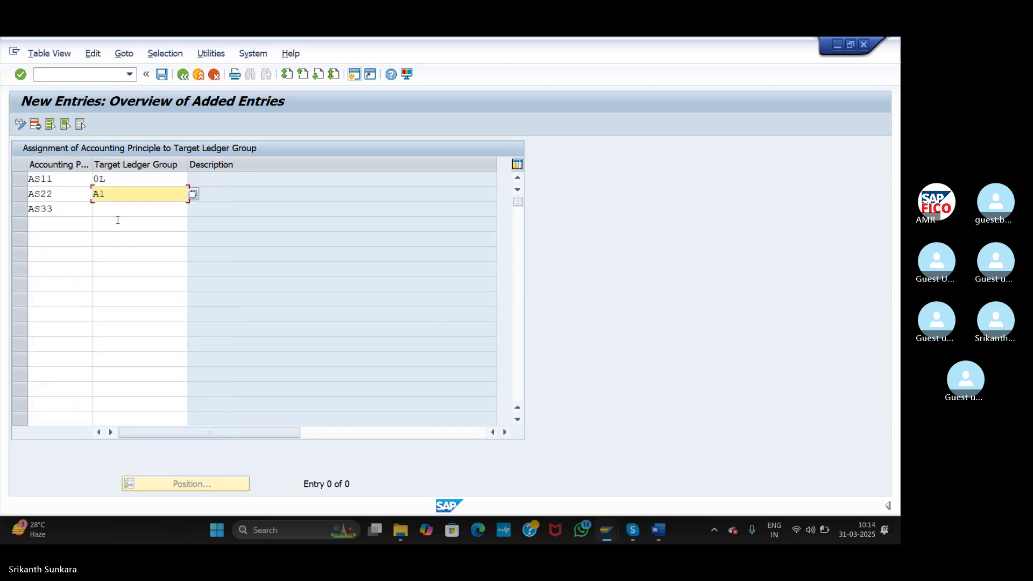
pyautogui.click(193, 210)
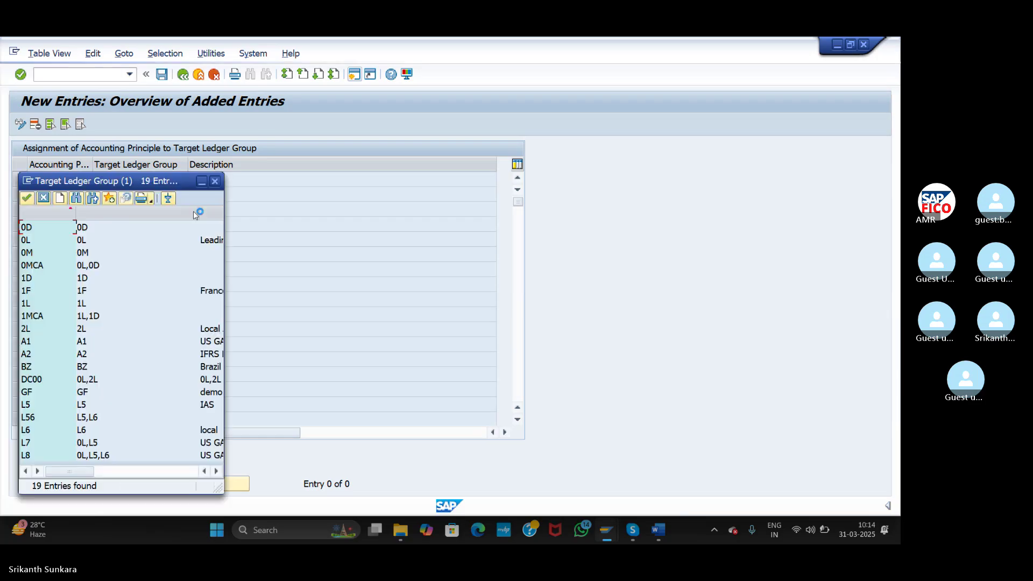
pyautogui.doubleClick(84, 350)
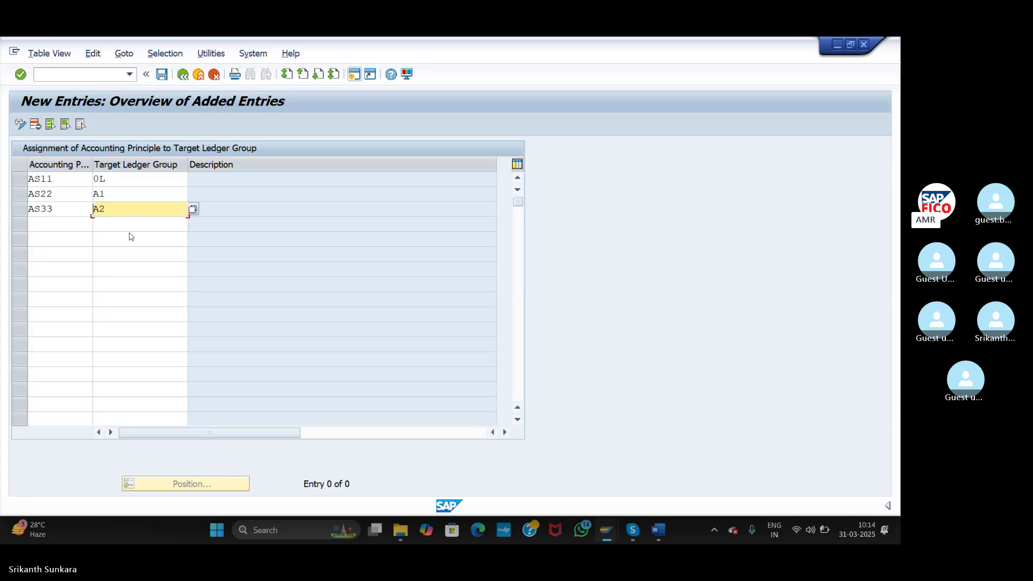
# - Fill in the ledger group descriptions, save under a customizing request, and return to the IMG tree
pyautogui.press('Return')
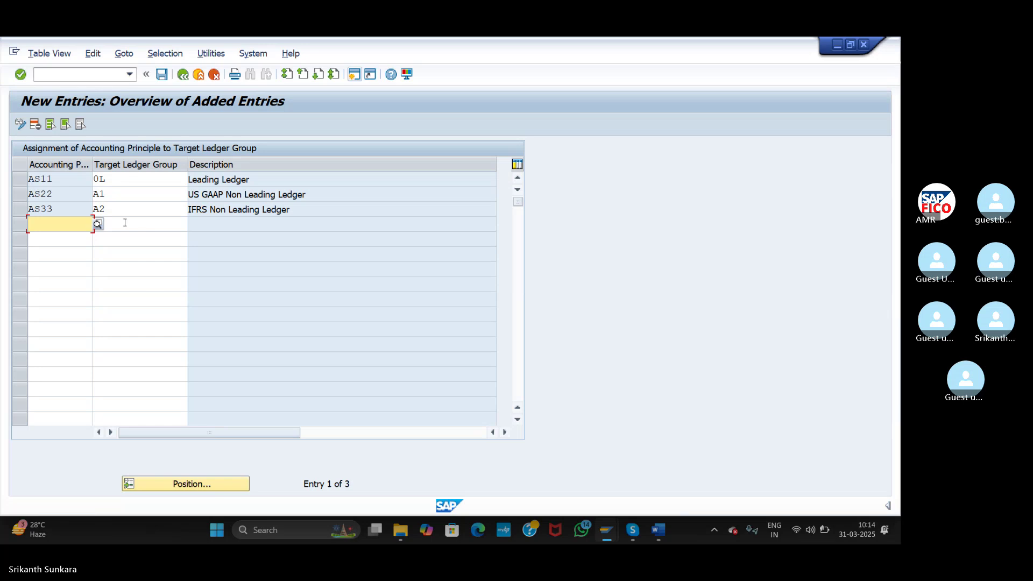
pyautogui.click(161, 74)
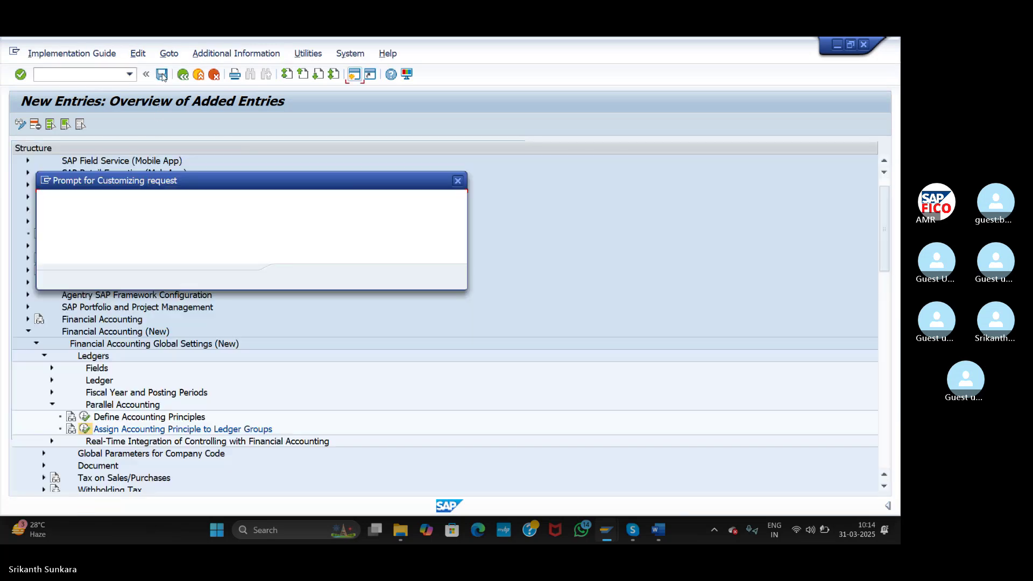
pyautogui.click(290, 277)
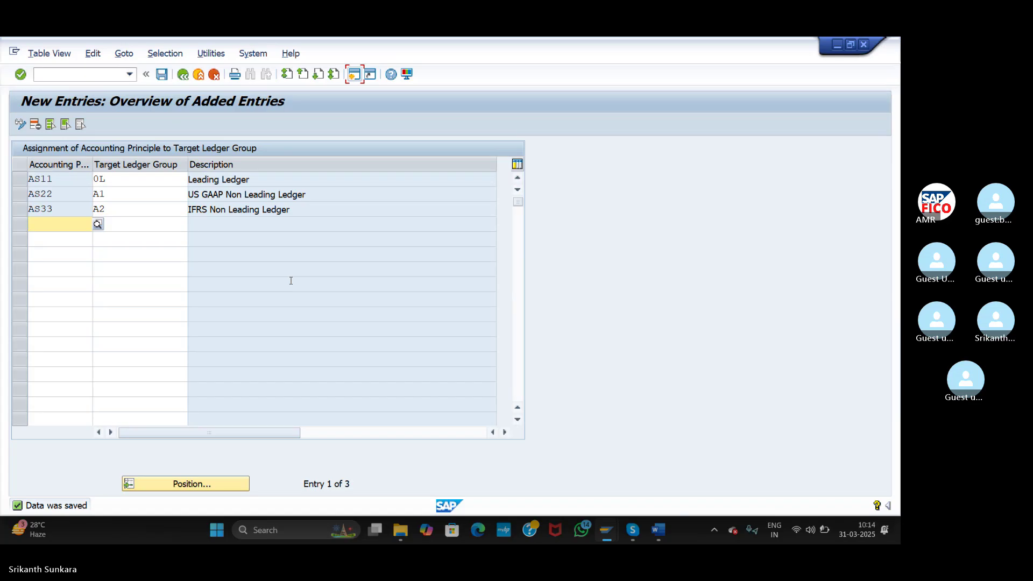
pyautogui.click(183, 74)
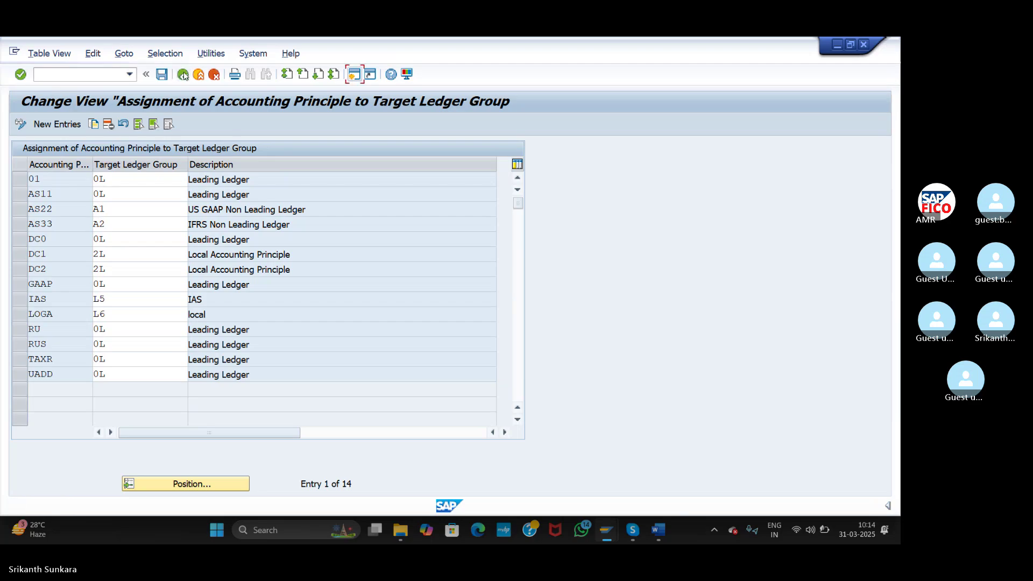
pyautogui.click(183, 74)
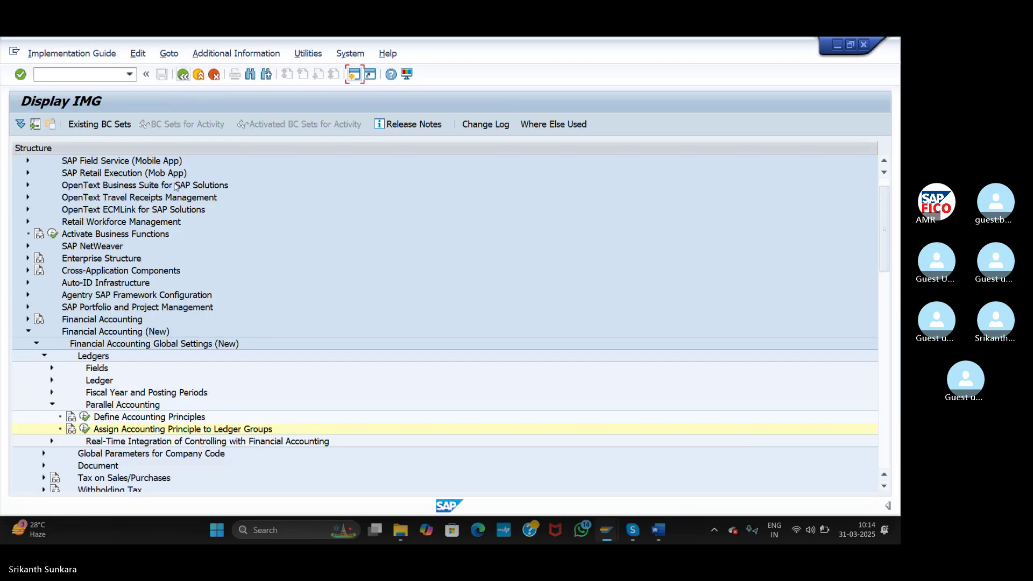
# - Collapse Parallel Accounting and Ledgers, then expand Document > Document Types in the IMG tree
pyautogui.click(51, 405)
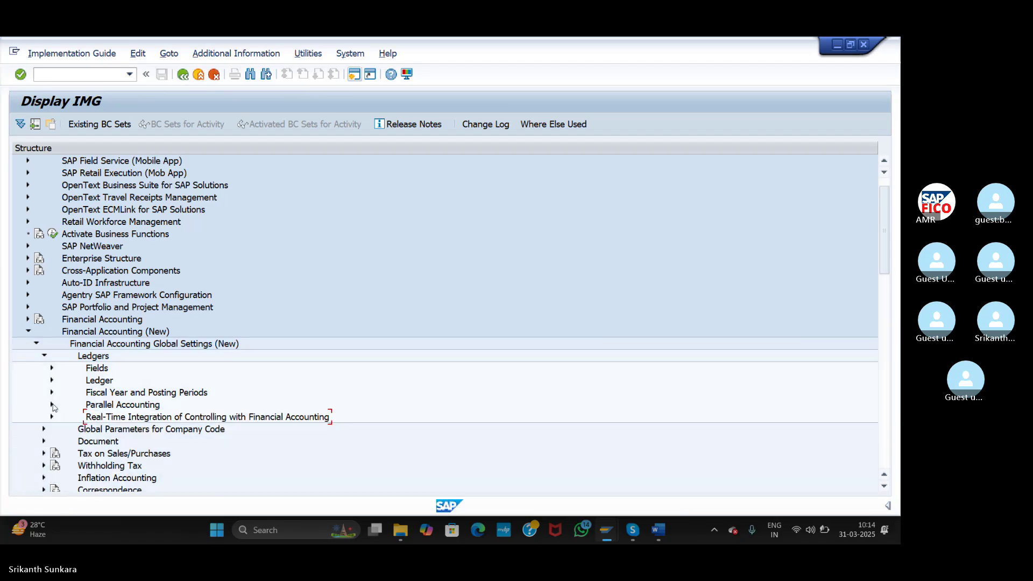
pyautogui.click(43, 357)
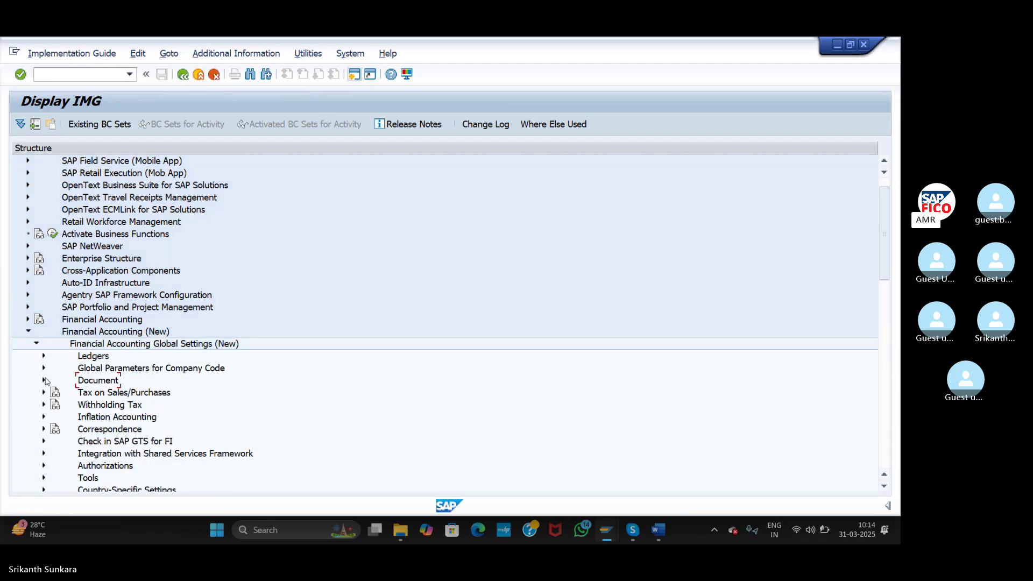
pyautogui.click(45, 379)
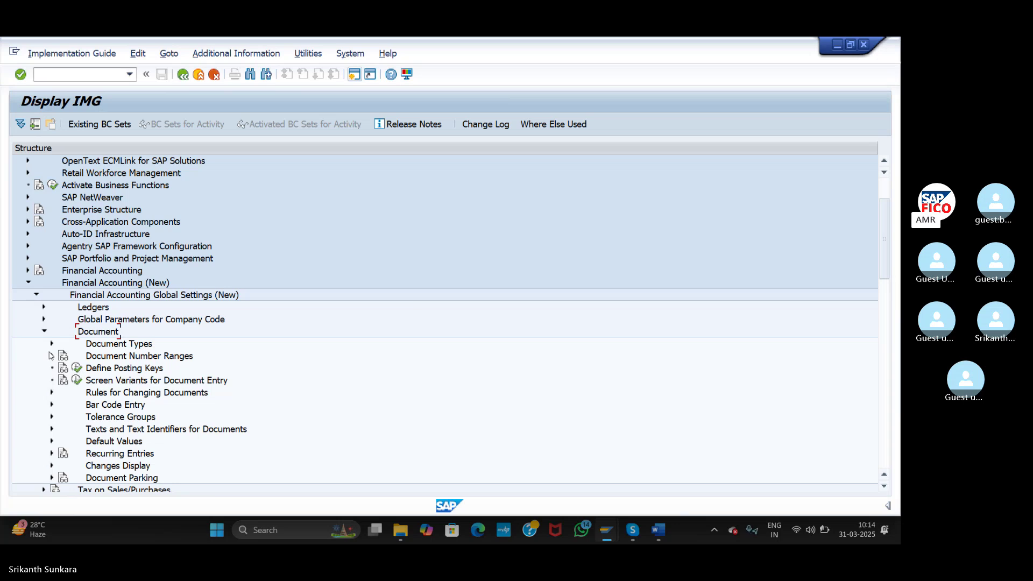
pyautogui.click(53, 344)
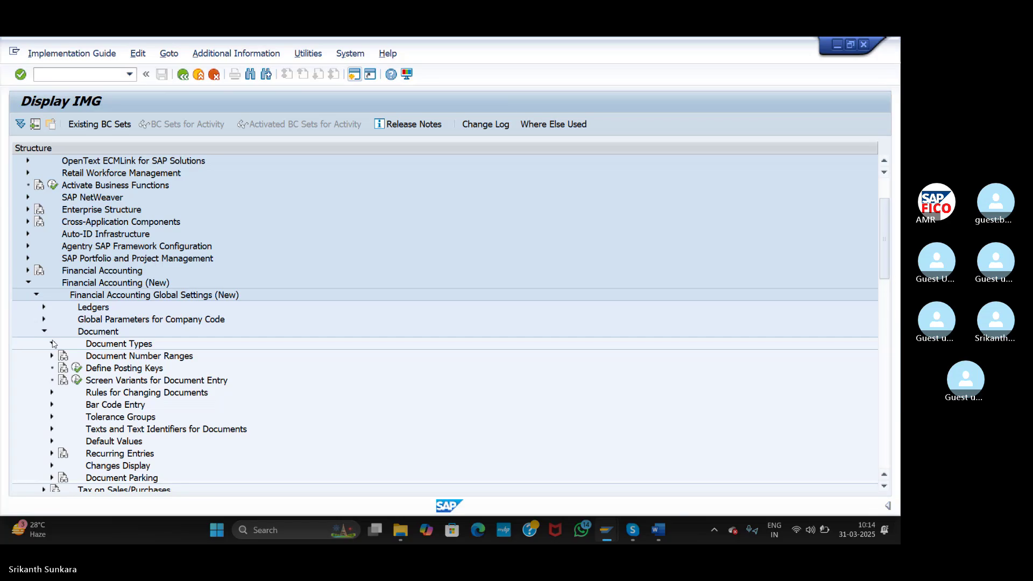
pyautogui.click(52, 344)
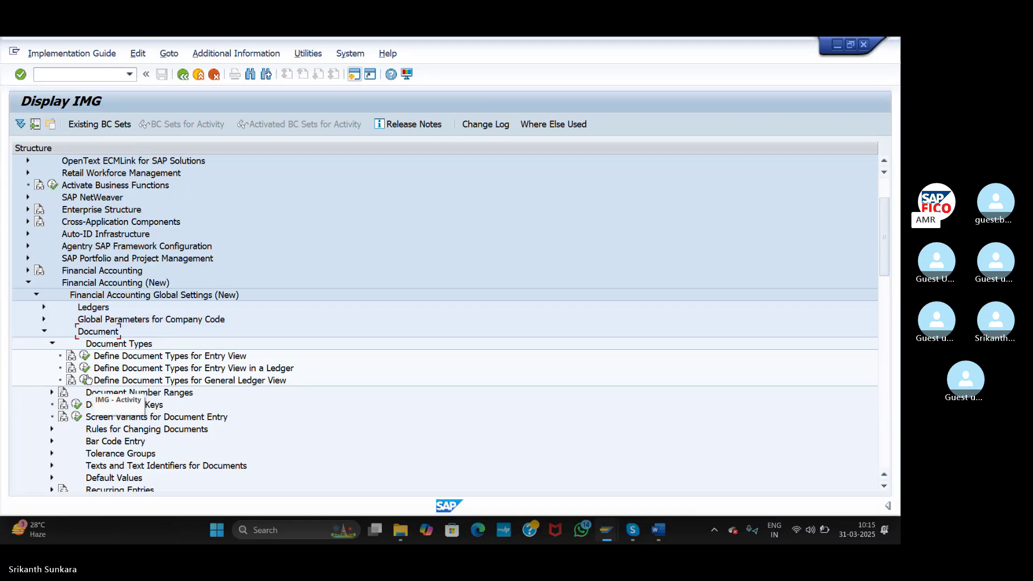
# - Run Define Document Types for Entry View in a Ledger with work area ledger A1
pyautogui.click(85, 369)
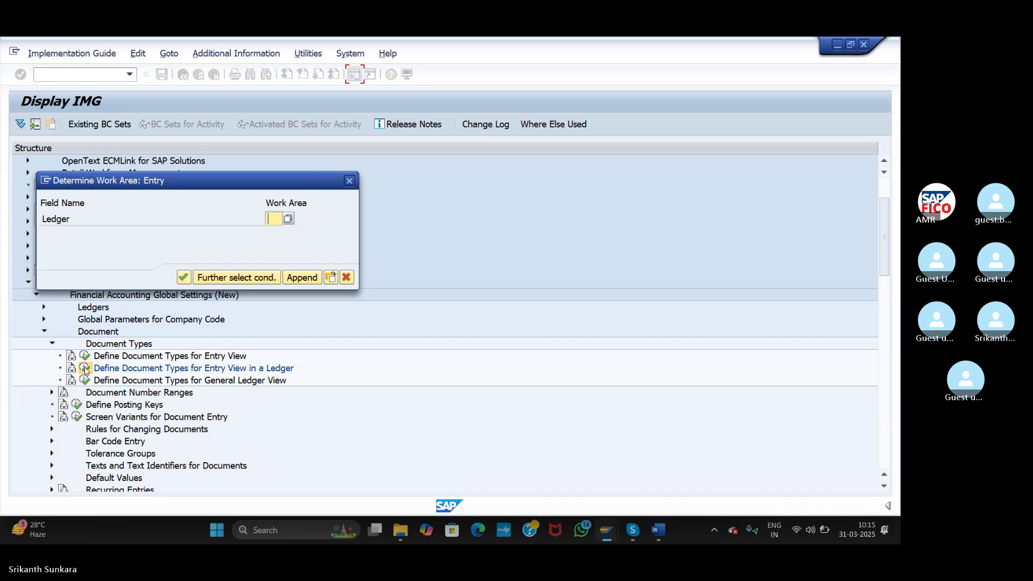
pyautogui.write('0')
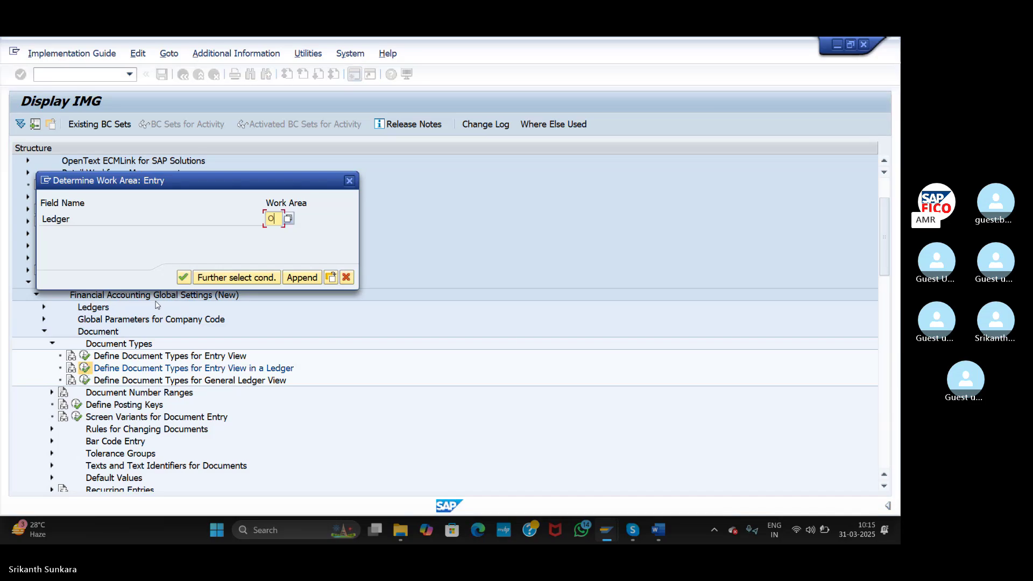
pyautogui.write('L')
pyautogui.press('BackSpace')
pyautogui.press('BackSpace')
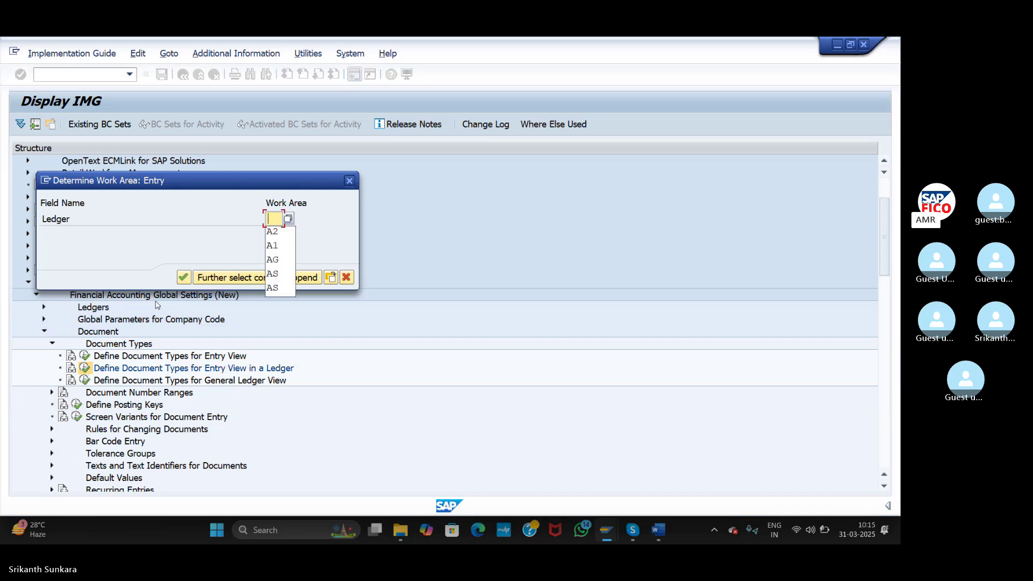
pyautogui.write('0L')
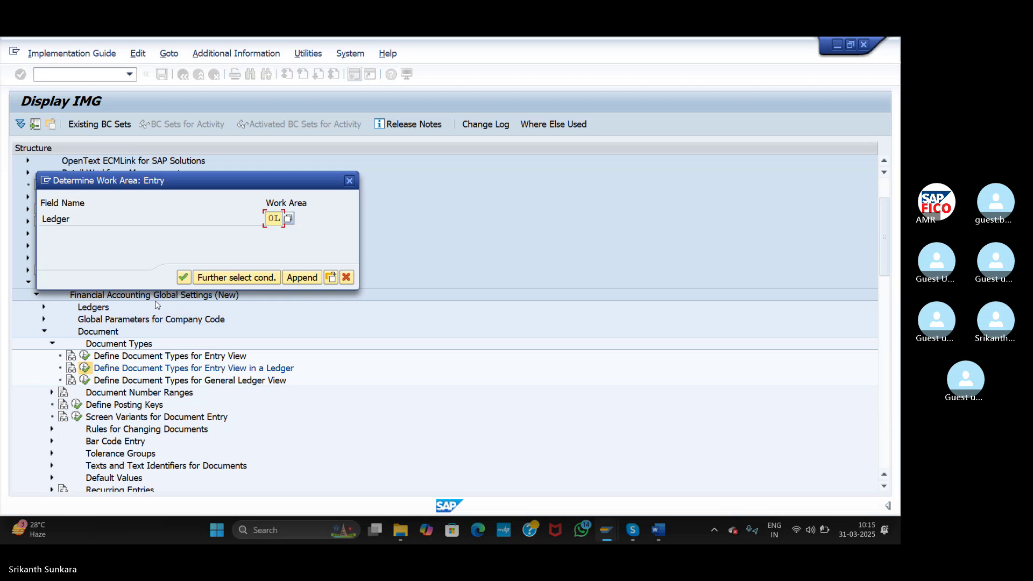
pyautogui.press('BackSpace')
pyautogui.press('BackSpace')
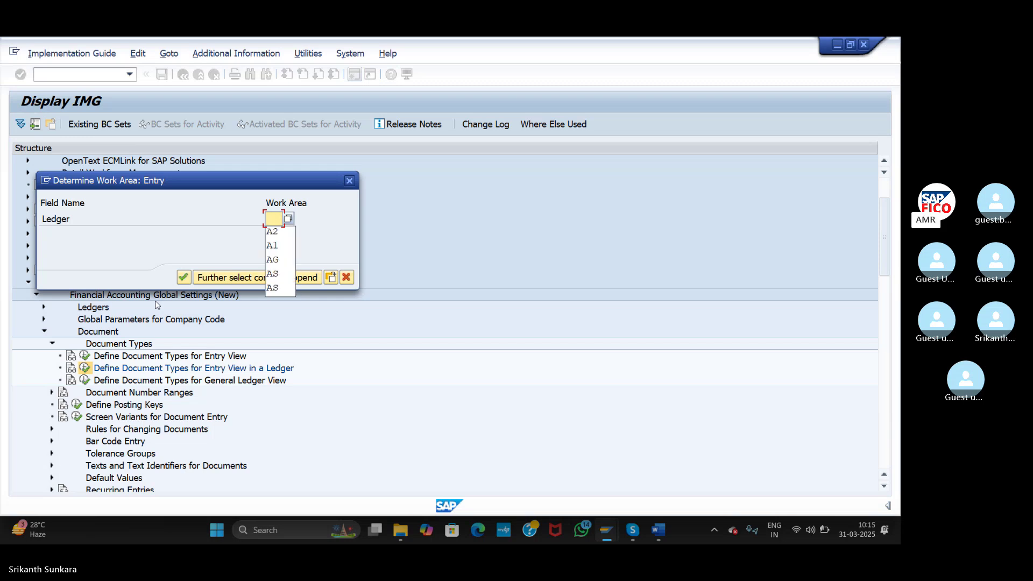
pyautogui.write('A1')
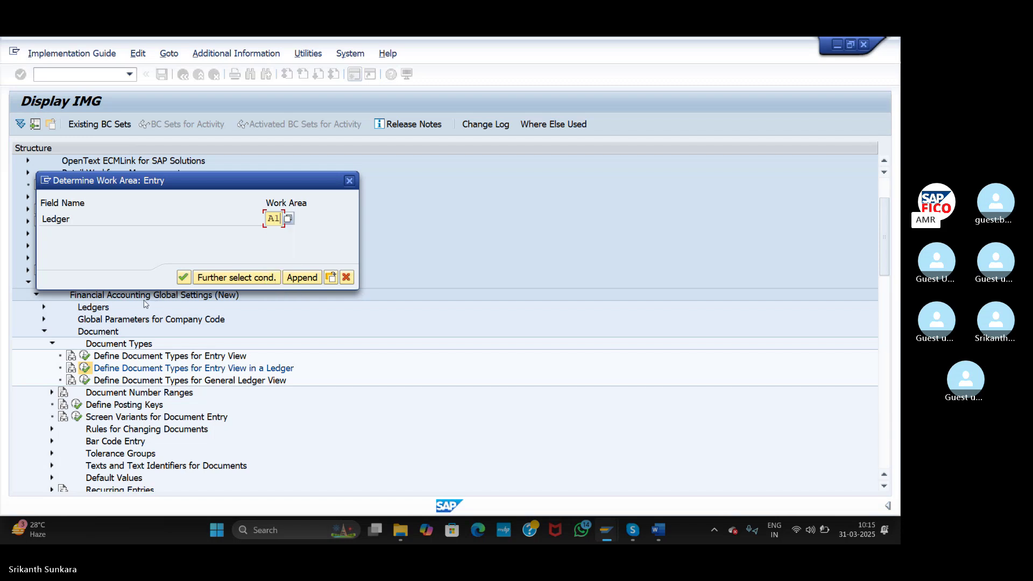
pyautogui.press('Return')
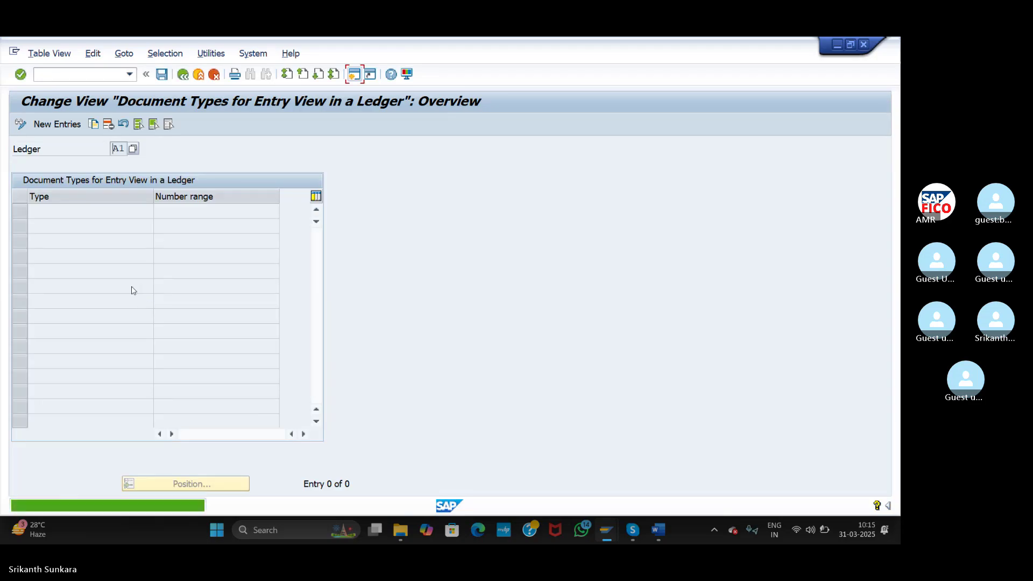
# - Add new entries for document types SA, picked from the list, and AB
pyautogui.click(54, 125)
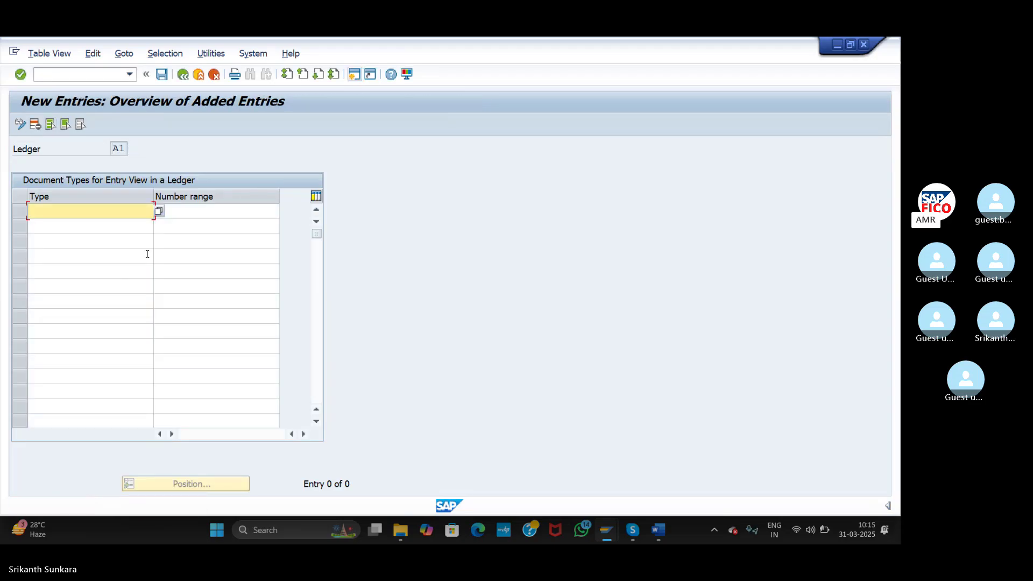
pyautogui.click(158, 211)
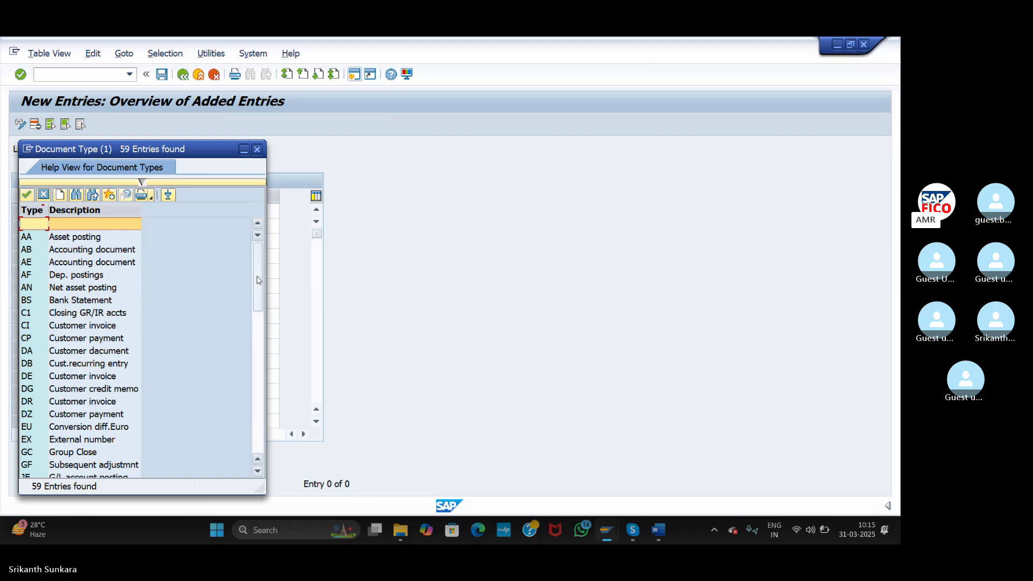
pyautogui.moveTo(258, 280); pyautogui.dragTo(258, 368)
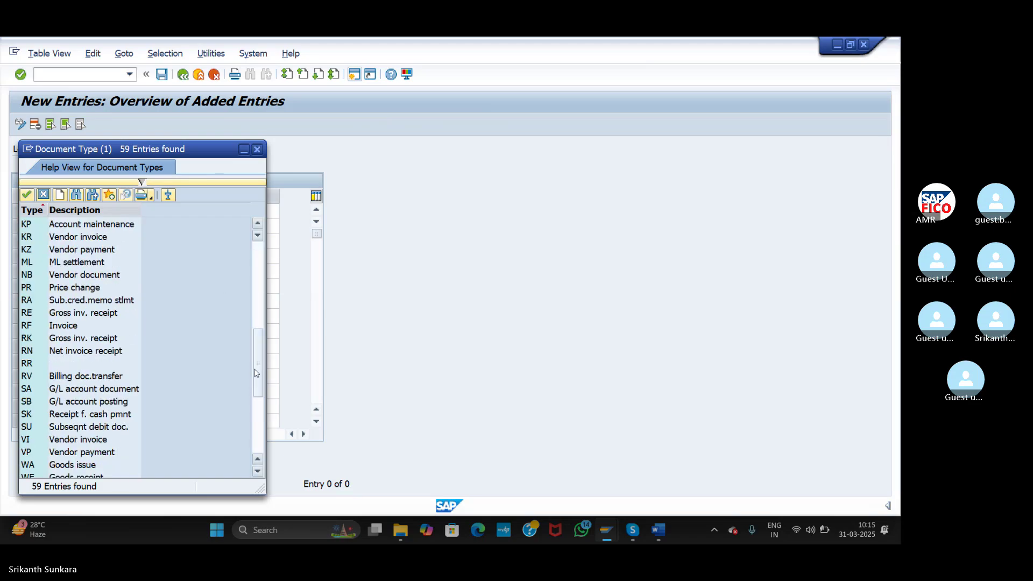
pyautogui.click(39, 389)
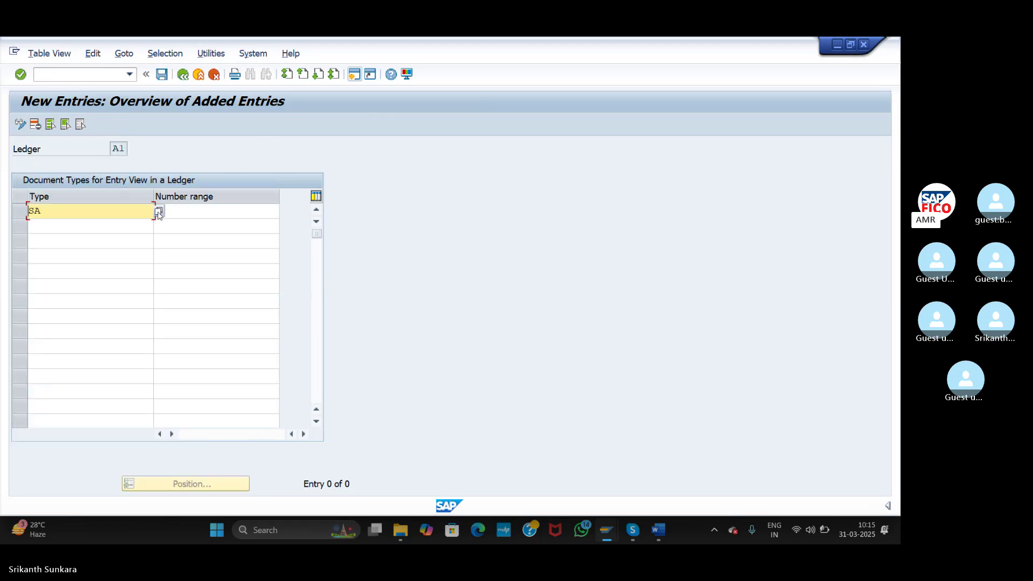
pyautogui.click(181, 211)
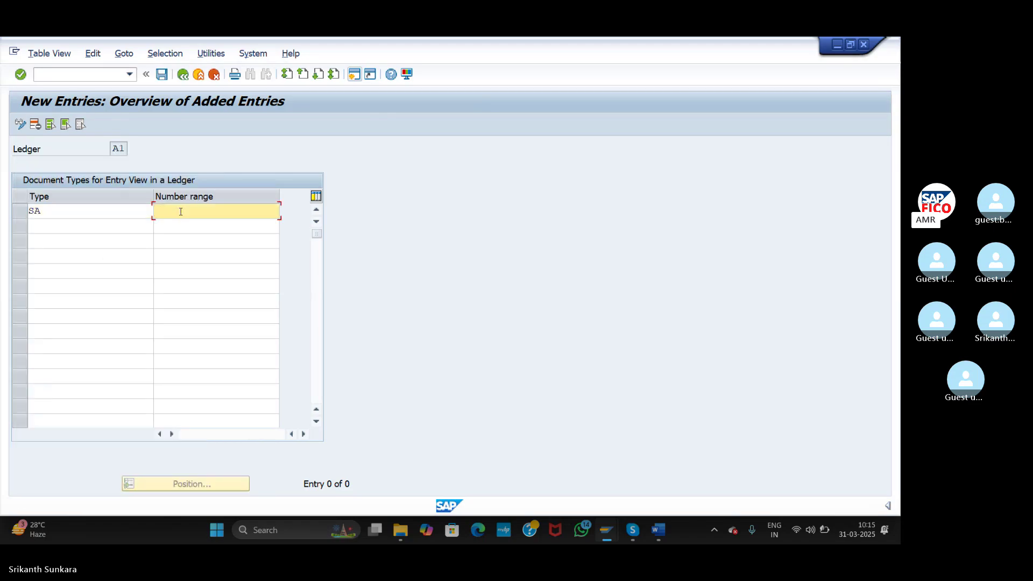
pyautogui.click(115, 221)
pyautogui.write('AB')
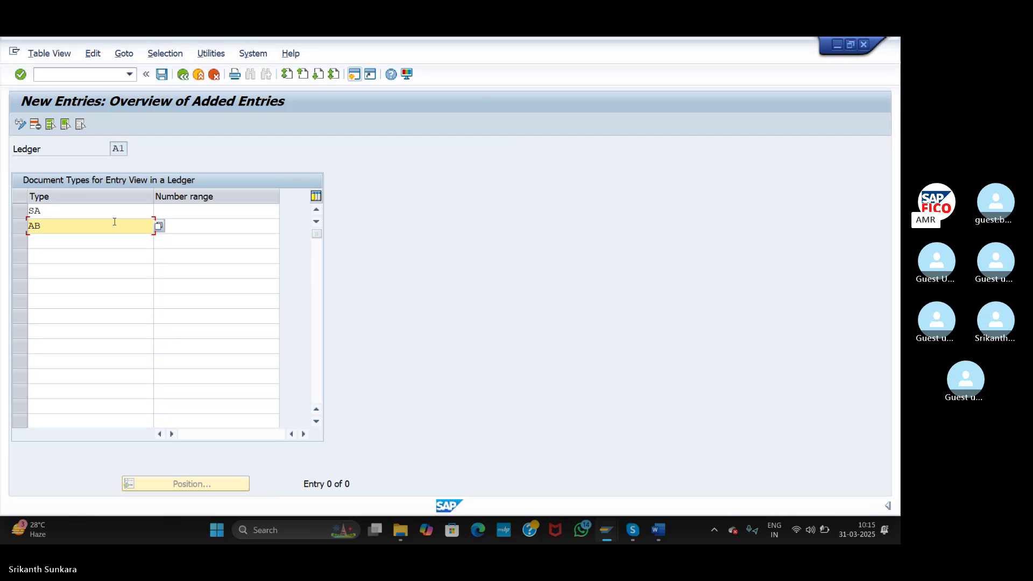
# - Enter number range 98 for both SA and AB and save
pyautogui.click(203, 229)
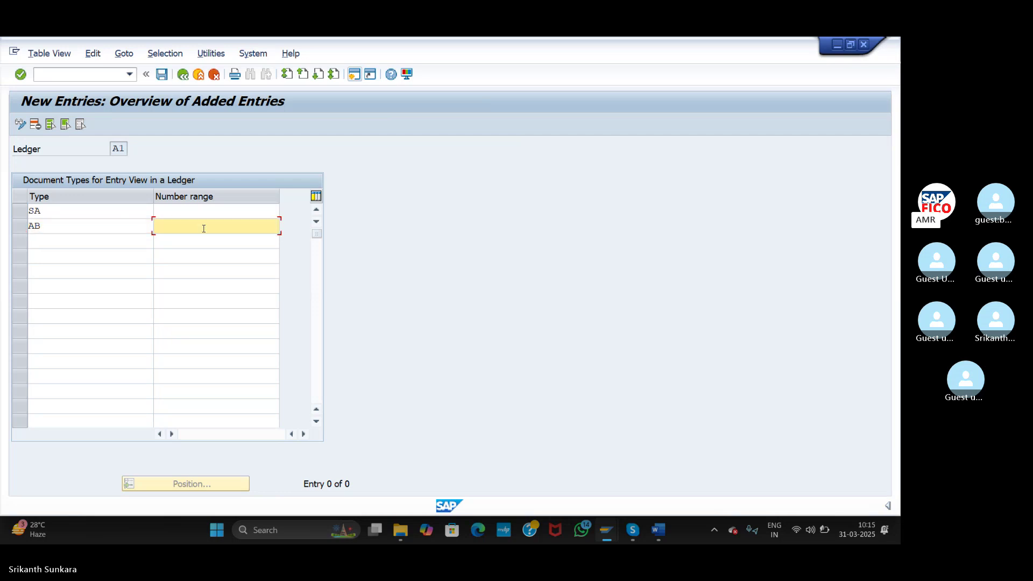
pyautogui.click(188, 212)
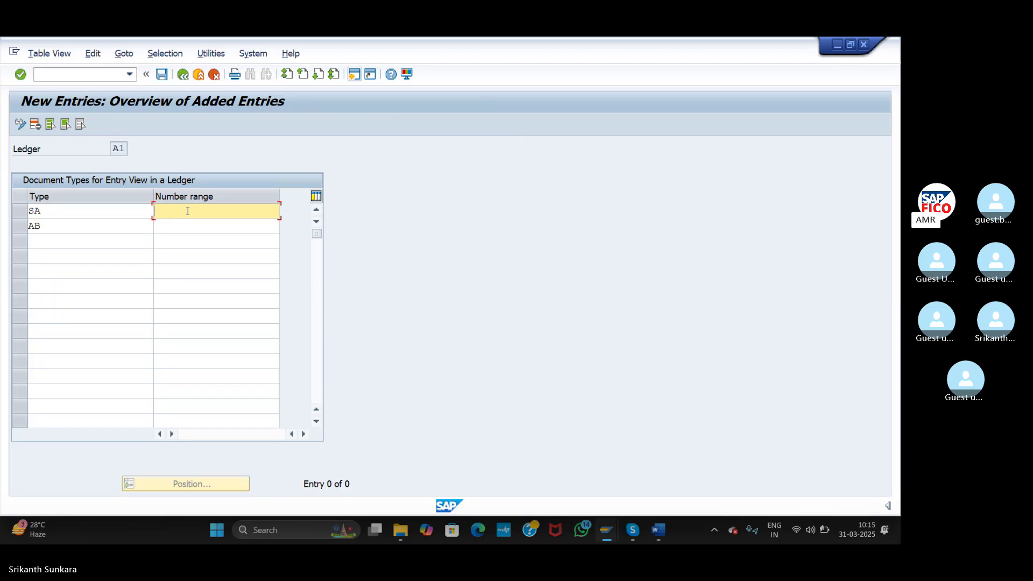
pyautogui.write('98')
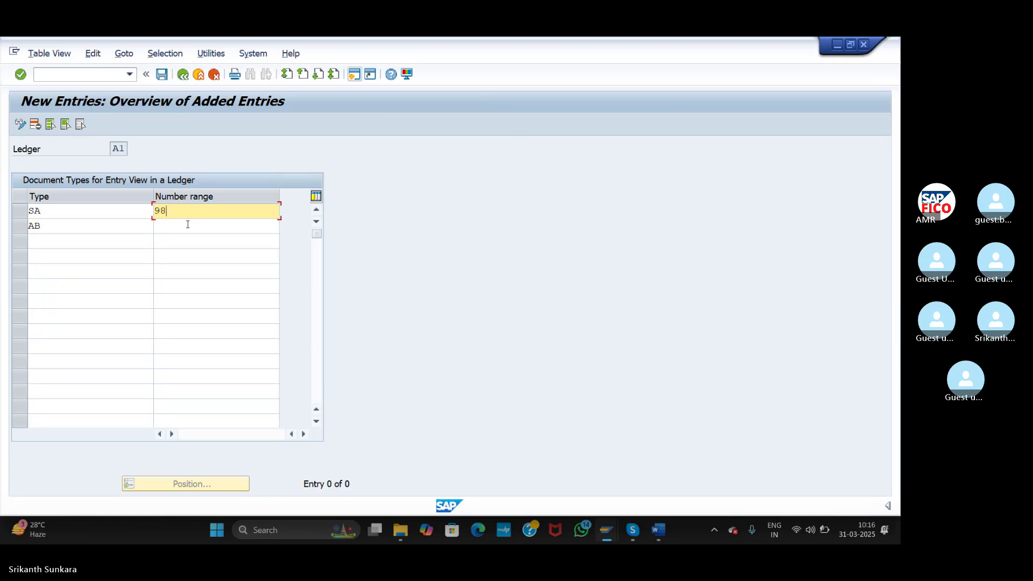
pyautogui.click(187, 224)
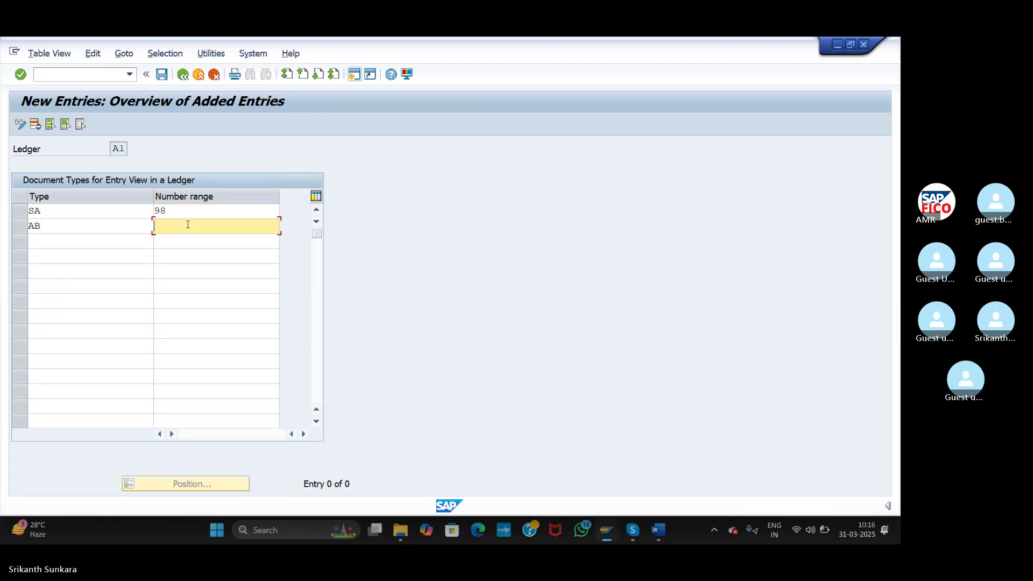
pyautogui.write('98')
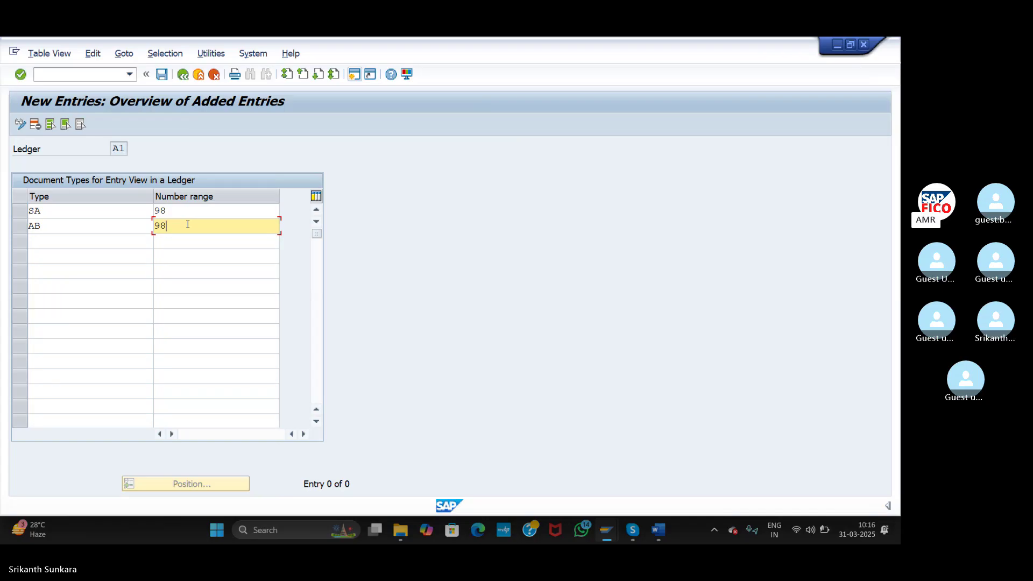
pyautogui.click(164, 81)
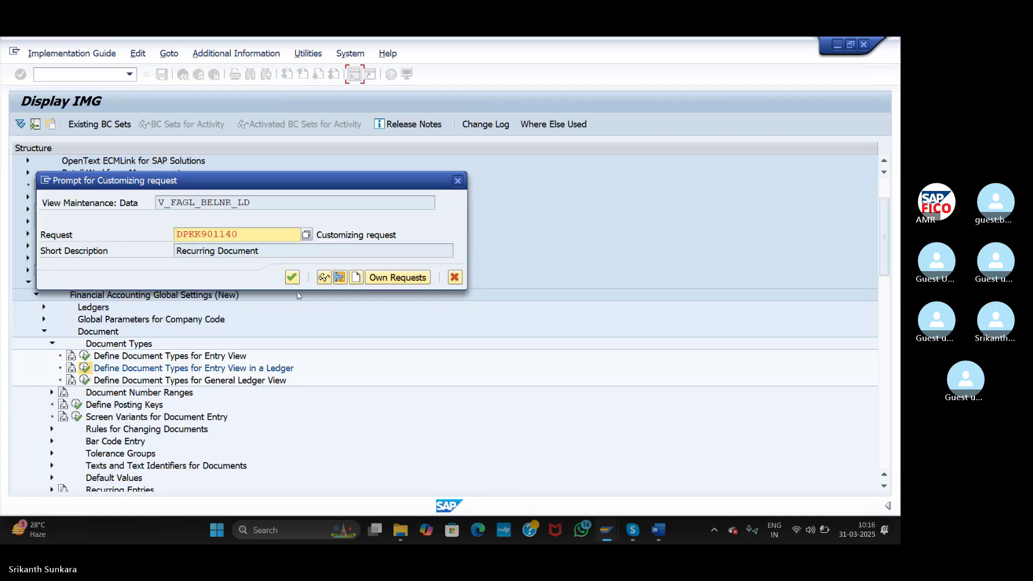
# - Confirm the customizing request for ledger A1's entries and return to the IMG tree
pyautogui.click(291, 277)
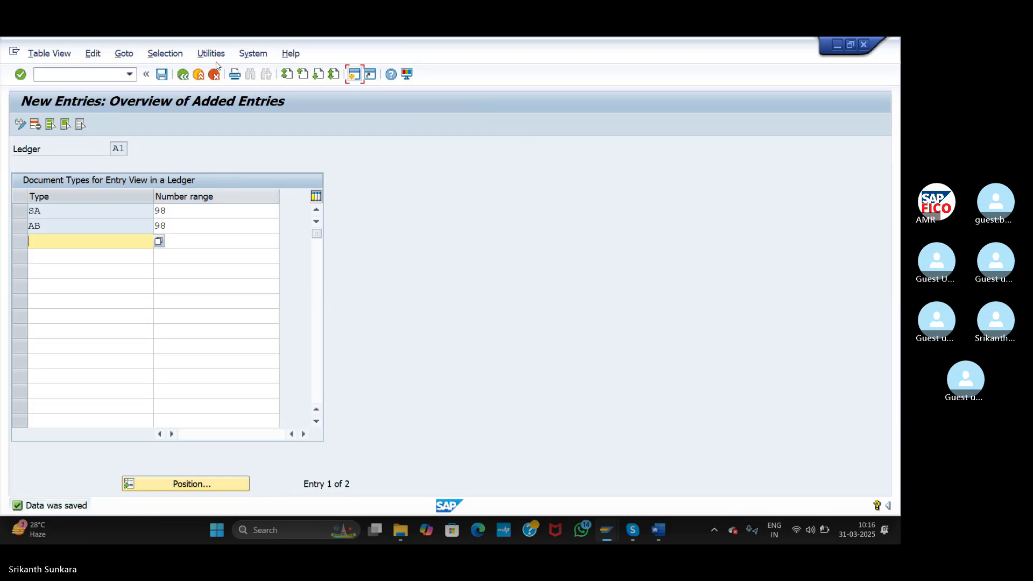
pyautogui.click(182, 75)
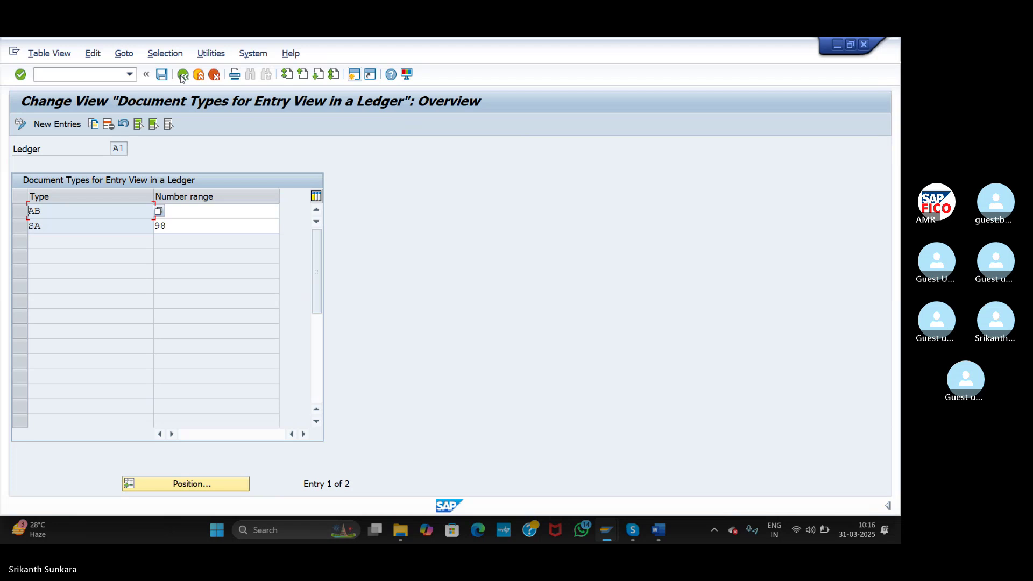
pyautogui.click(182, 75)
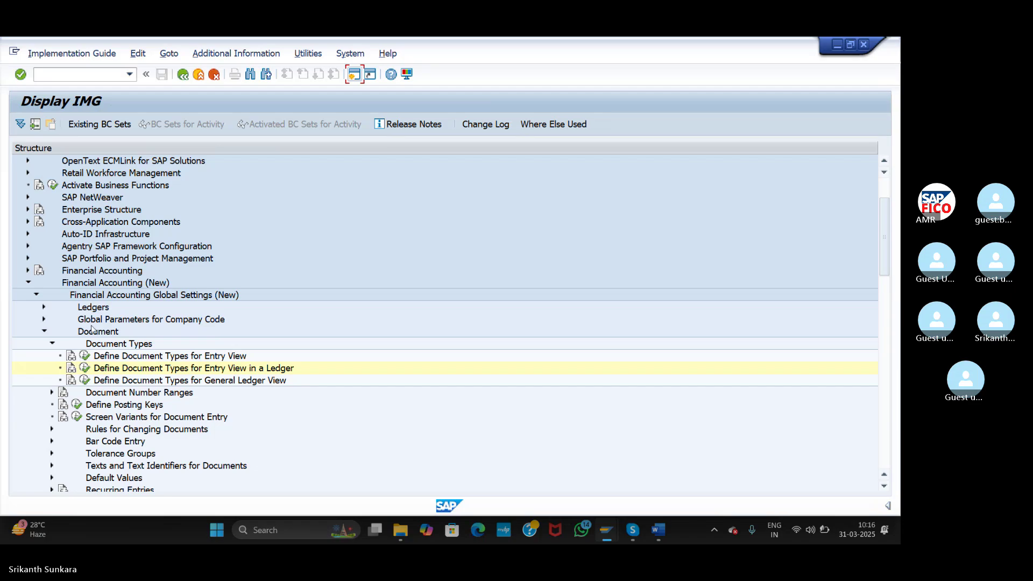
# - Open Define Document Types for Entry View in a Ledger for work area A2
pyautogui.click(85, 370)
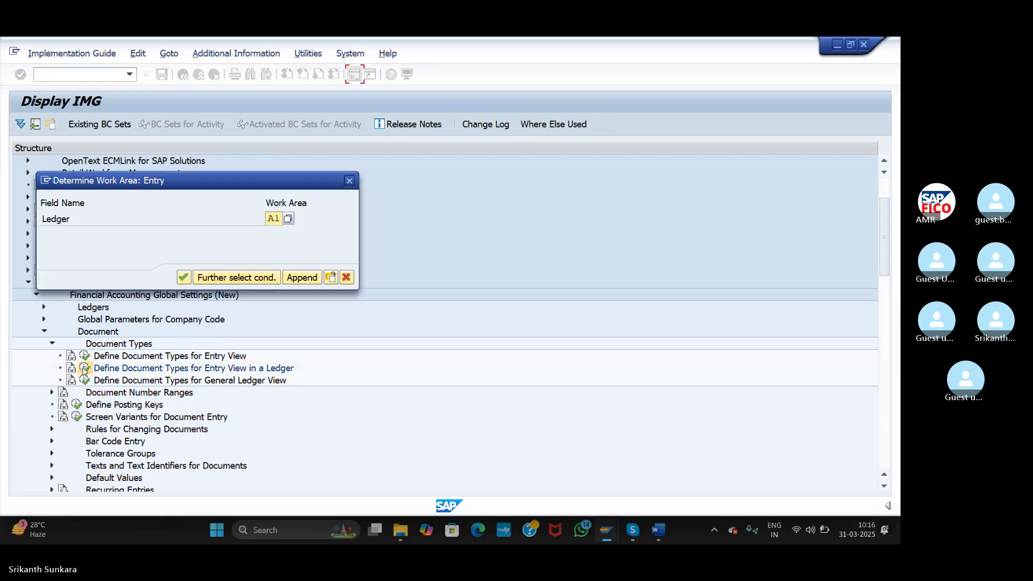
pyautogui.press('Delete')
pyautogui.press('Delete')
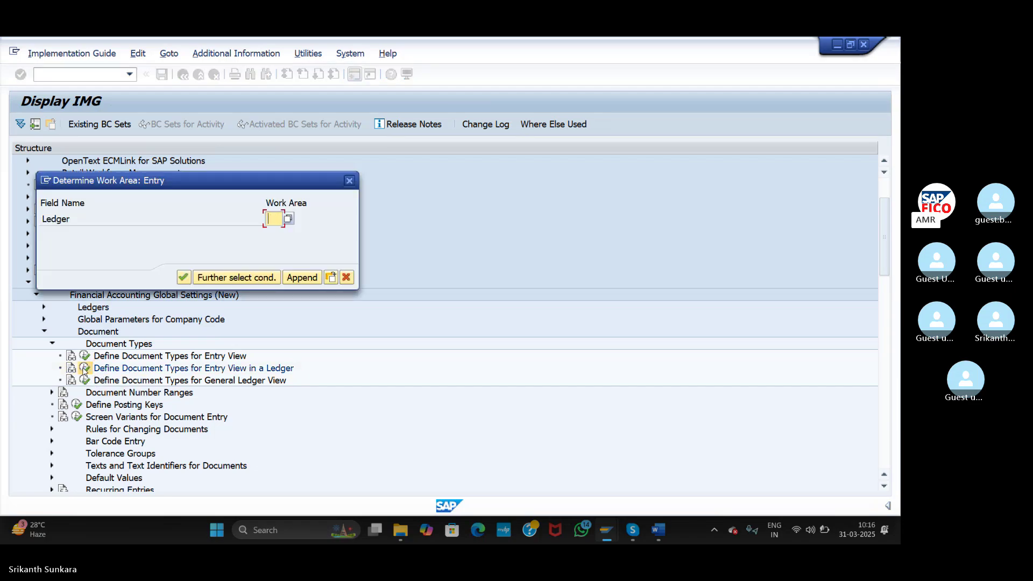
pyautogui.write('A2')
pyautogui.press('Return')
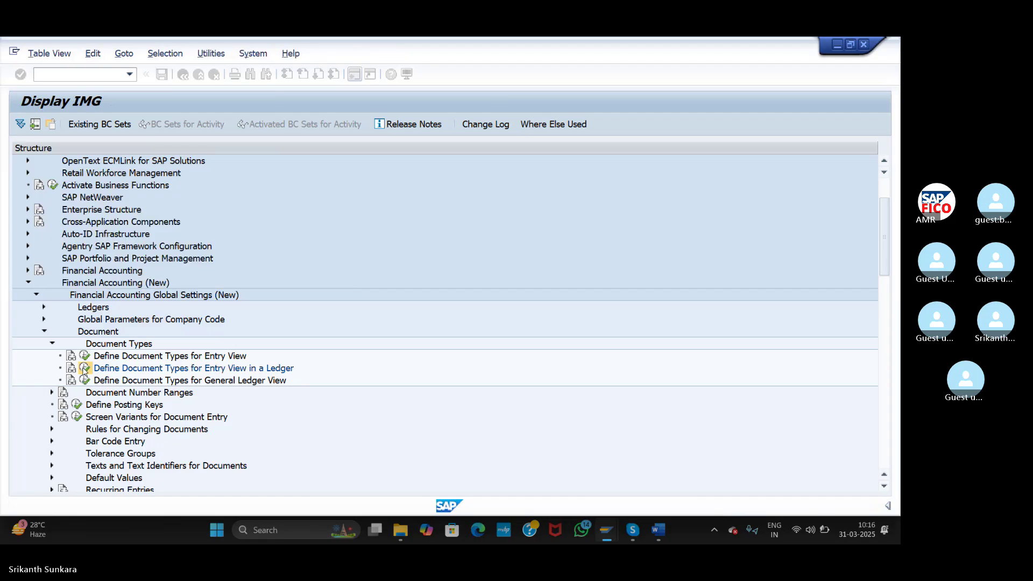
# - Add document types SA and AB with number range 99 for ledger A2
pyautogui.click(57, 124)
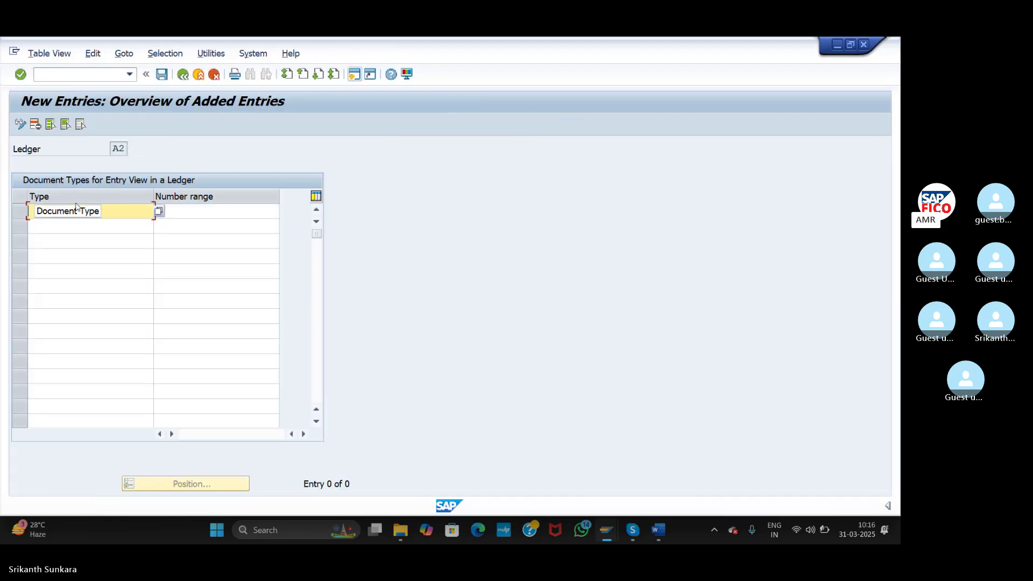
pyautogui.write('SA')
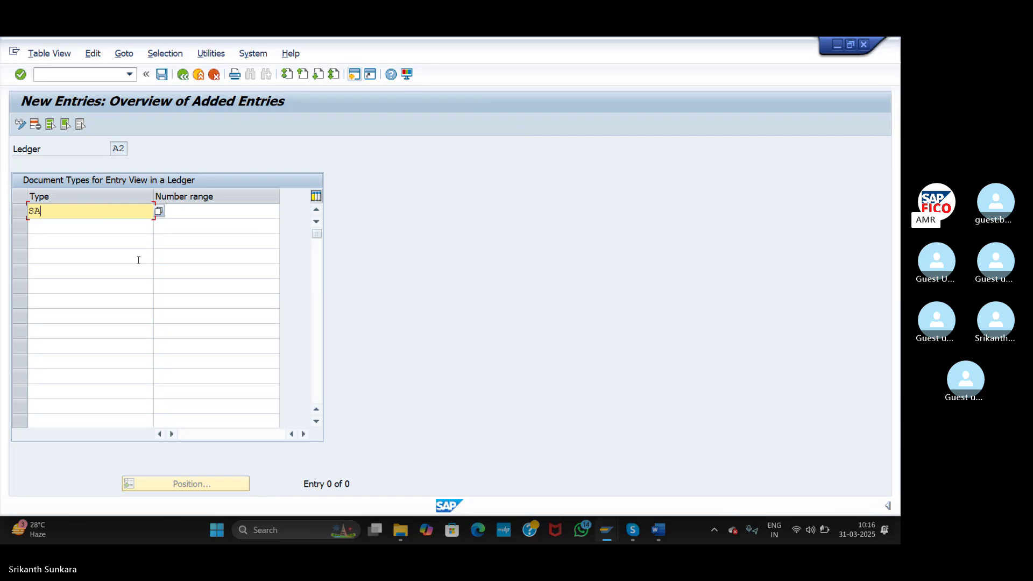
pyautogui.click(135, 226)
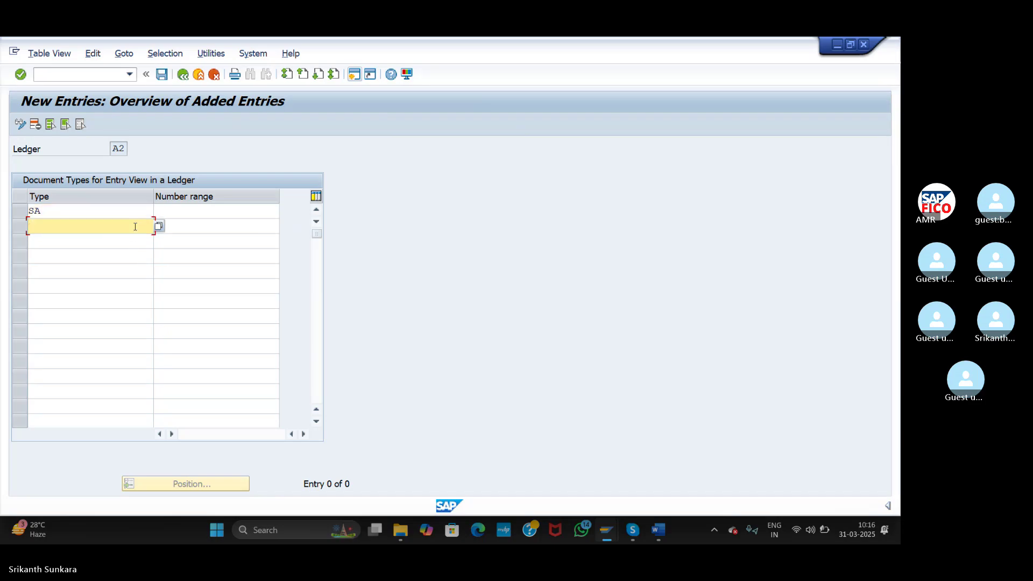
pyautogui.write('AB')
pyautogui.click(194, 216)
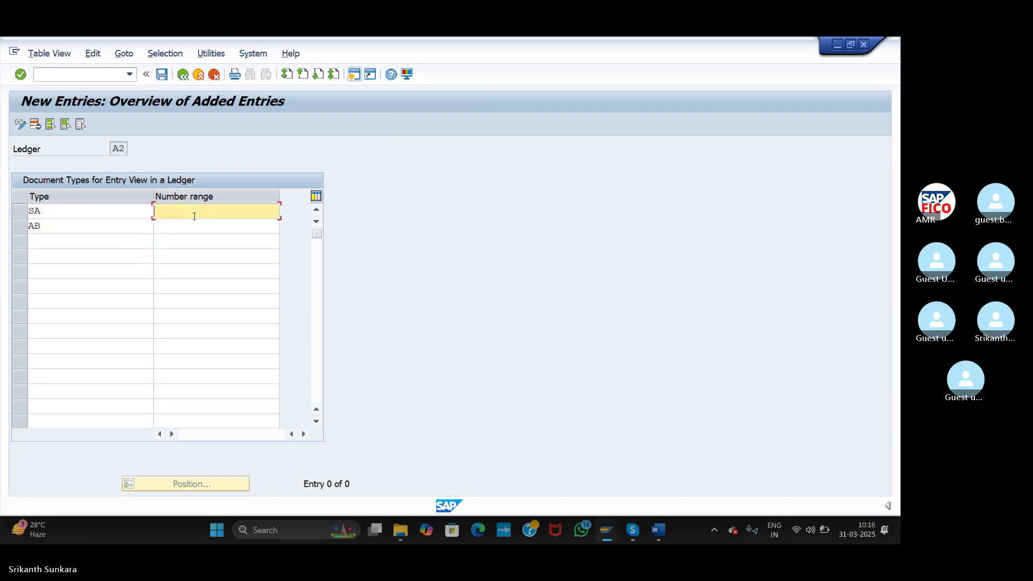
pyautogui.write('99')
pyautogui.click(204, 229)
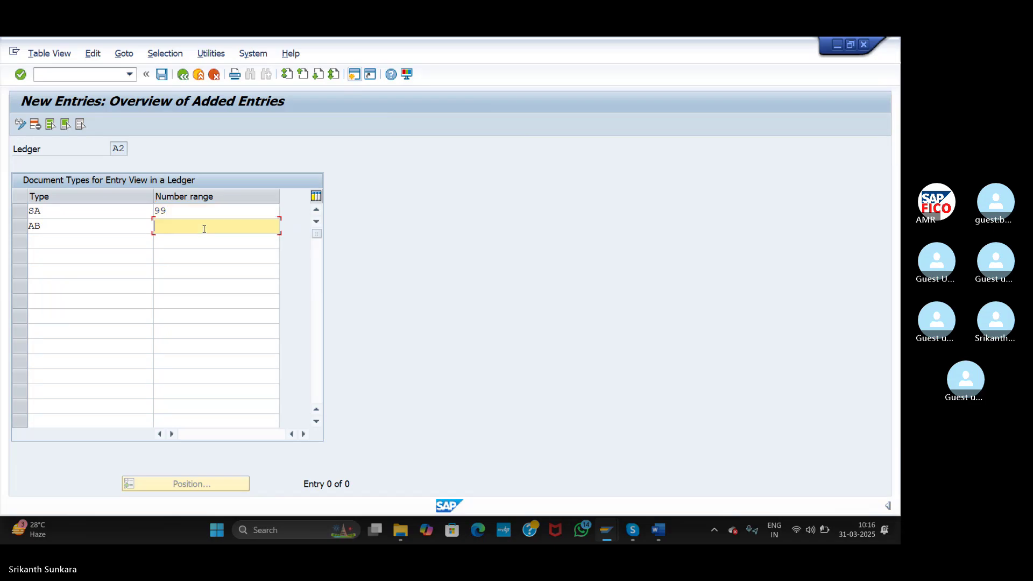
pyautogui.write('99')
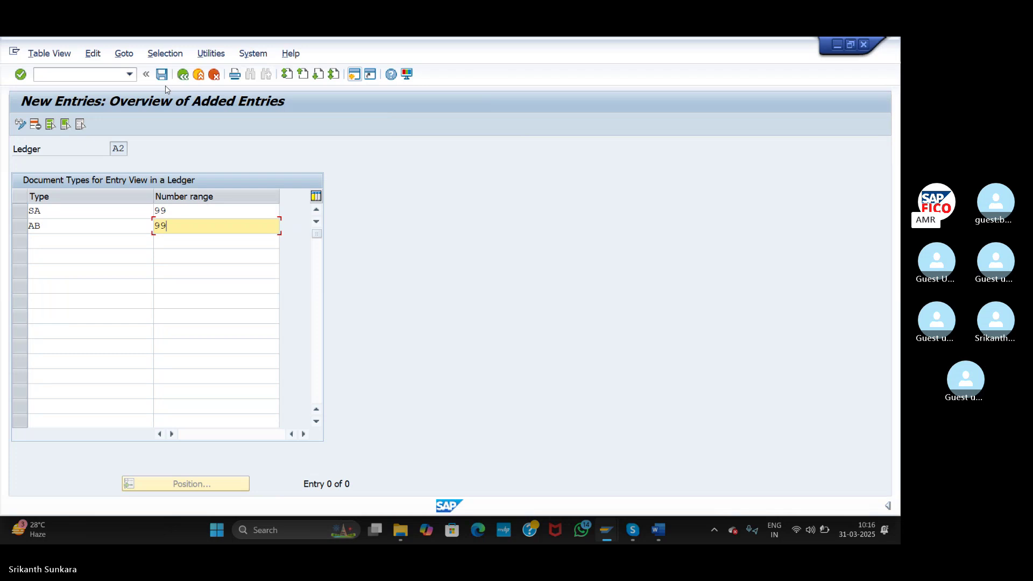
# - Save the A2 entries under a customizing request and return to the IMG tree
pyautogui.click(162, 75)
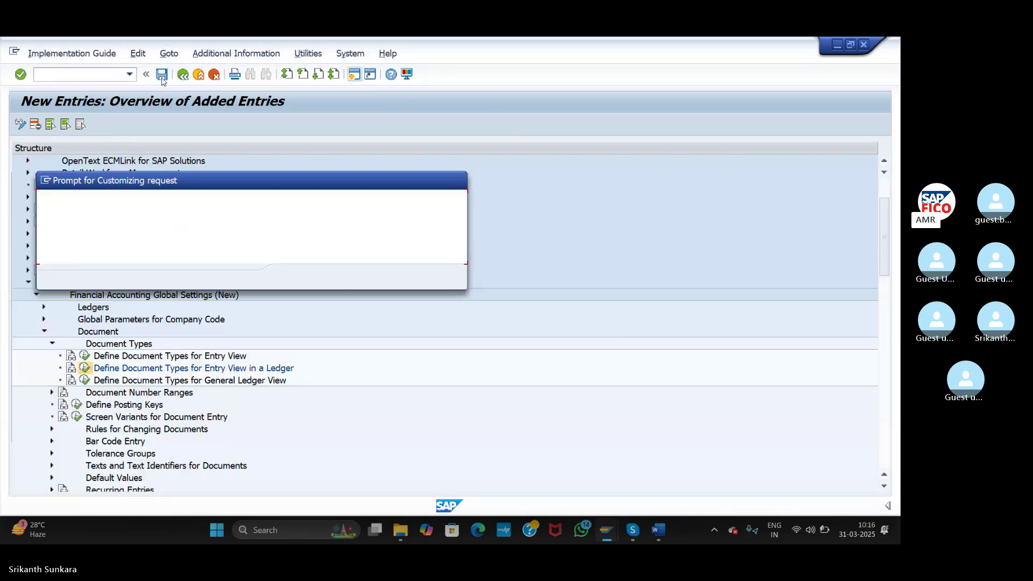
pyautogui.click(292, 277)
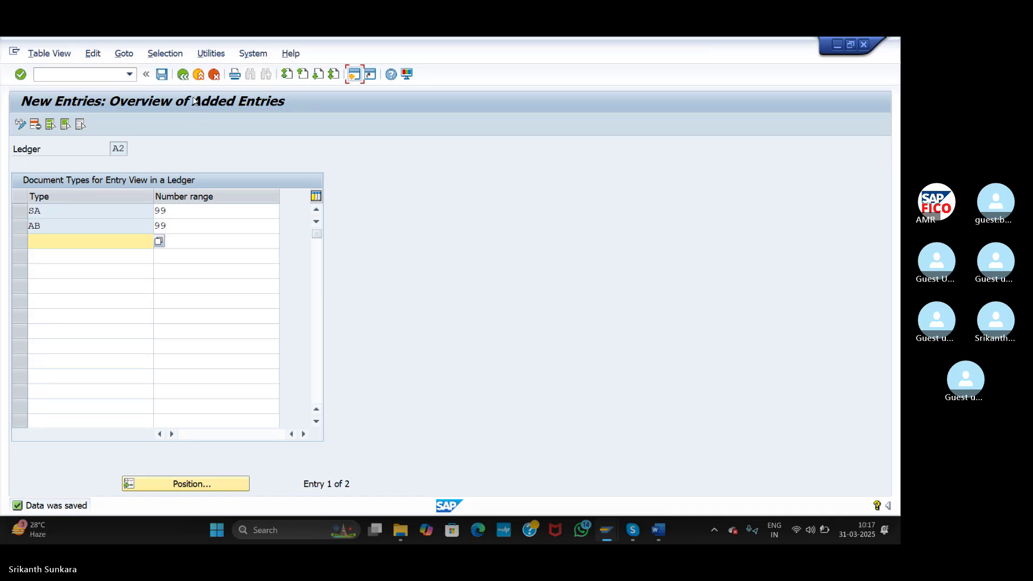
pyautogui.click(185, 75)
pyautogui.click(186, 76)
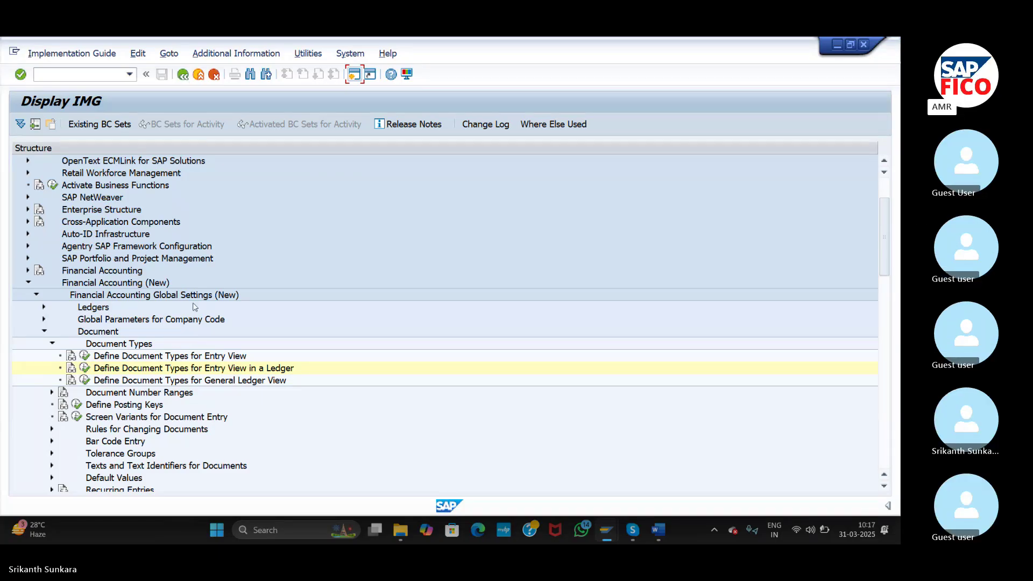
# - Run Define Document Types for General Ledger View with work area ledger A1
pyautogui.click(84, 380)
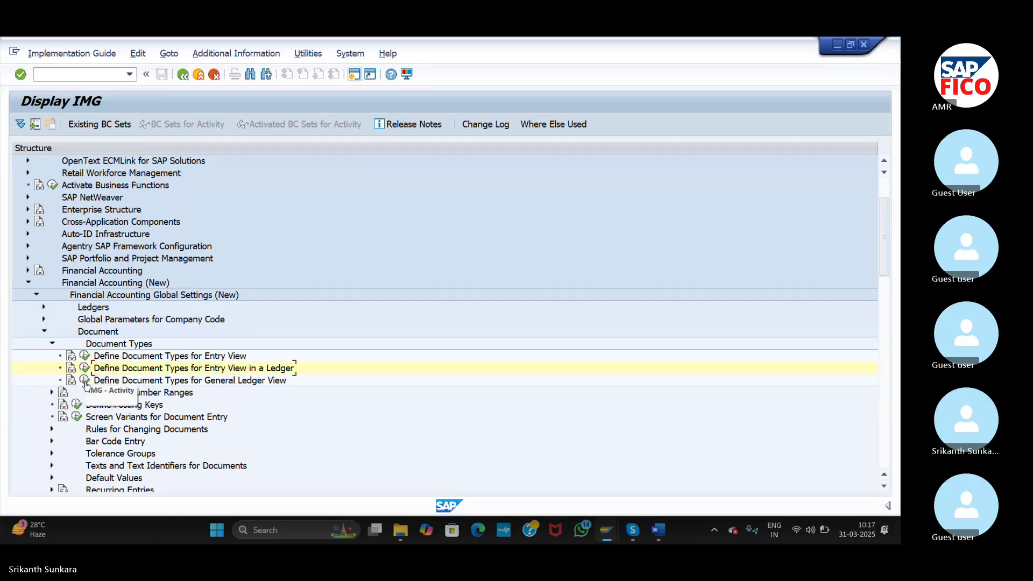
pyautogui.click(84, 381)
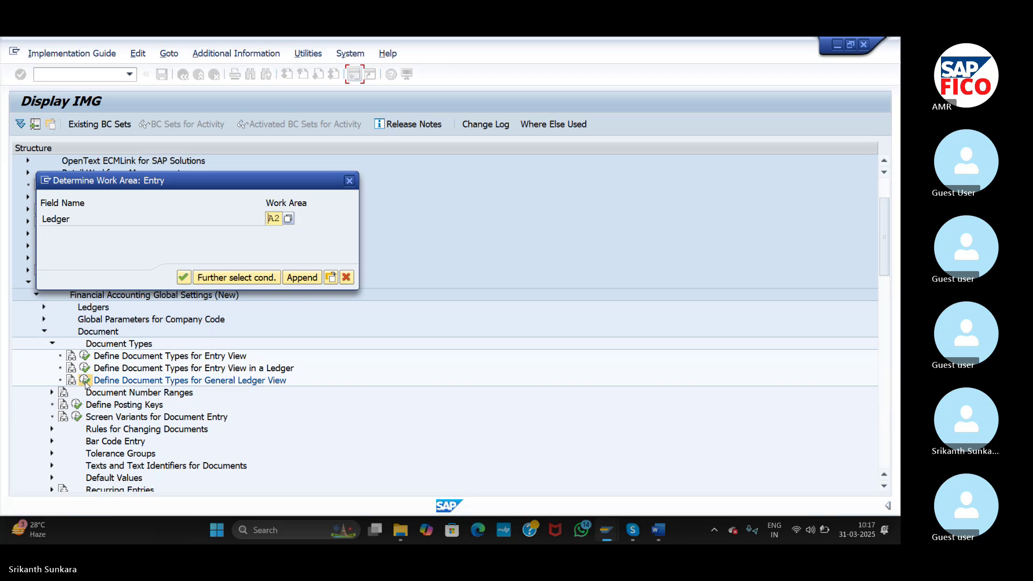
pyautogui.press('BackSpace')
pyautogui.write('A1')
pyautogui.press('Return')
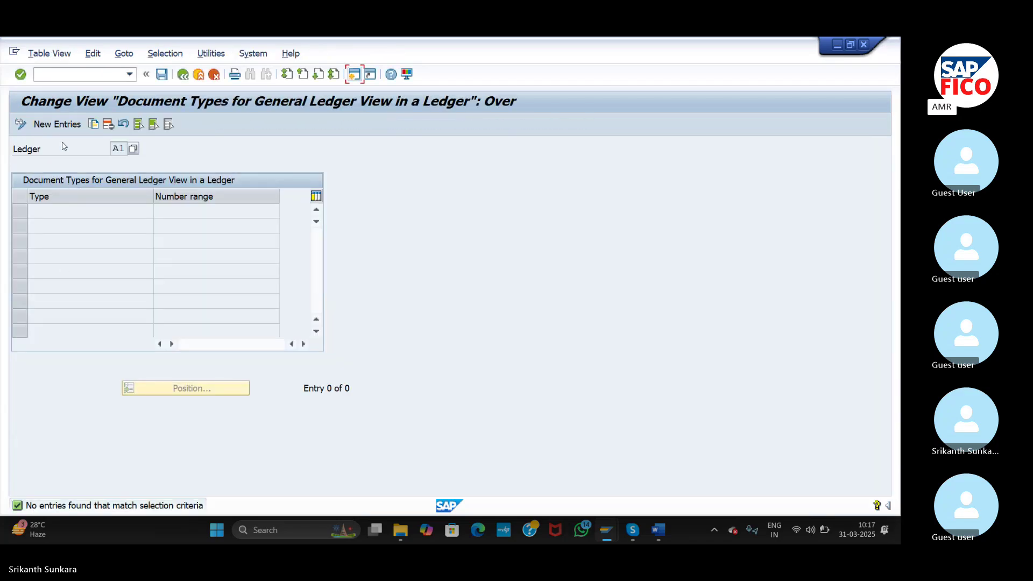
# - Add document types SA and AB with number range 98
pyautogui.click(63, 123)
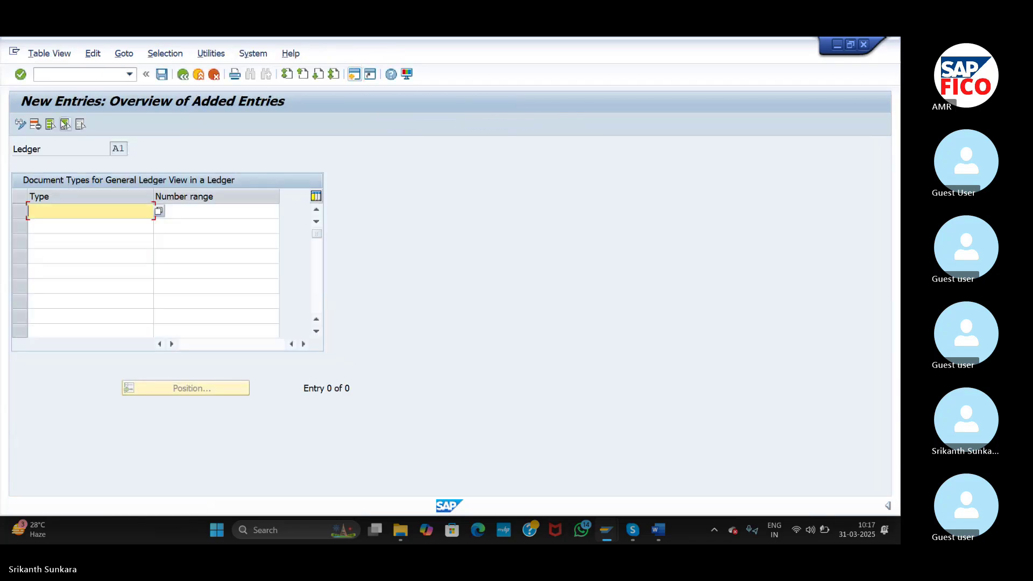
pyautogui.write('SA')
pyautogui.click(93, 225)
pyautogui.write('AB')
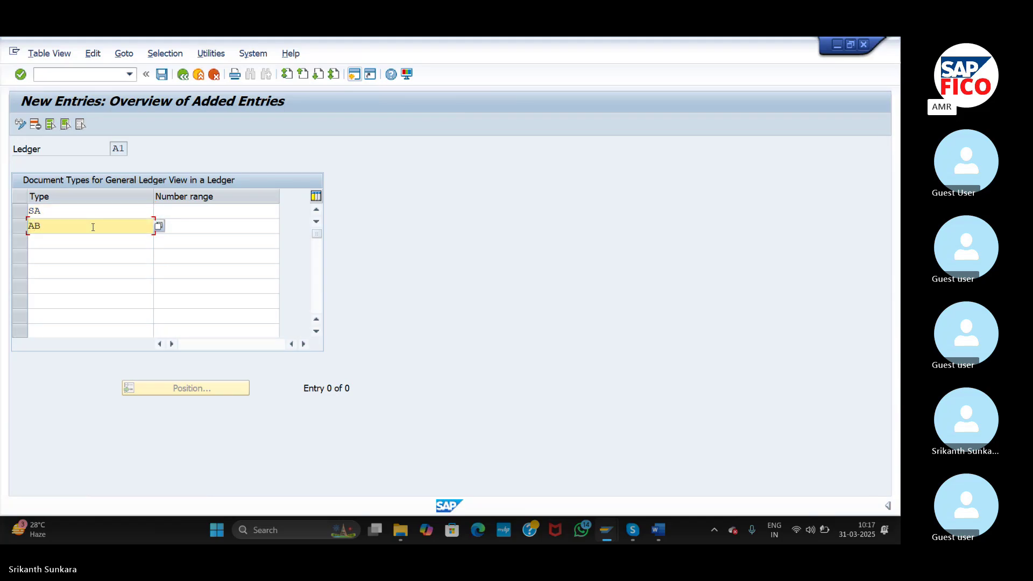
pyautogui.click(184, 209)
pyautogui.write('98')
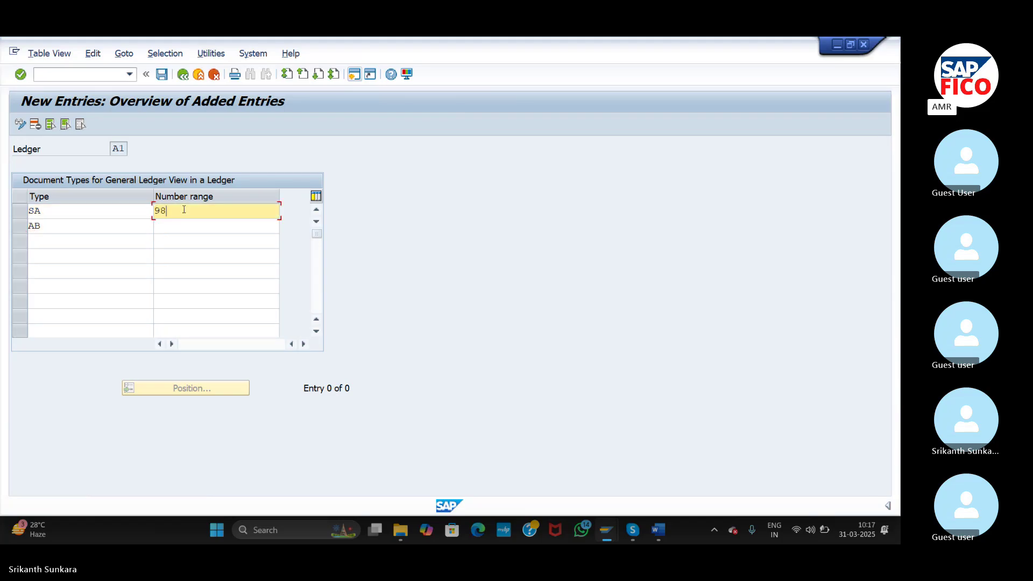
pyautogui.click(187, 222)
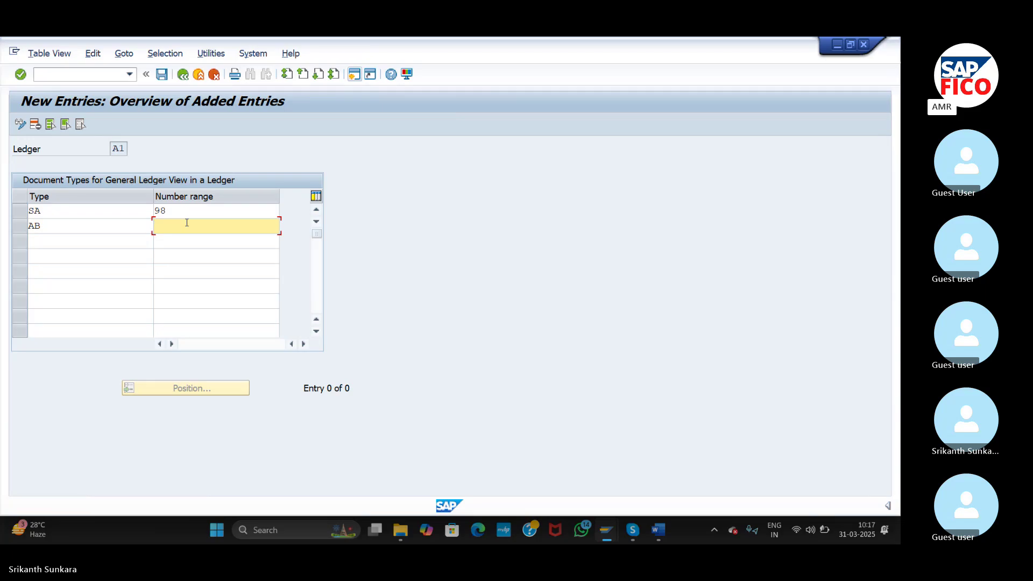
pyautogui.write('98')
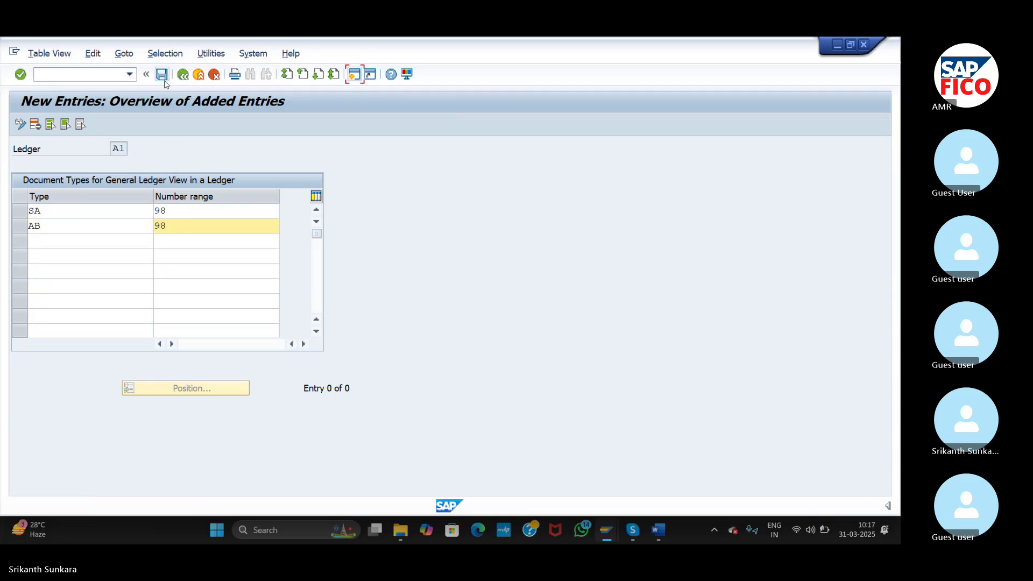
# - Save the A1 general ledger view entries under a customizing request and return to the IMG tree
pyautogui.click(162, 75)
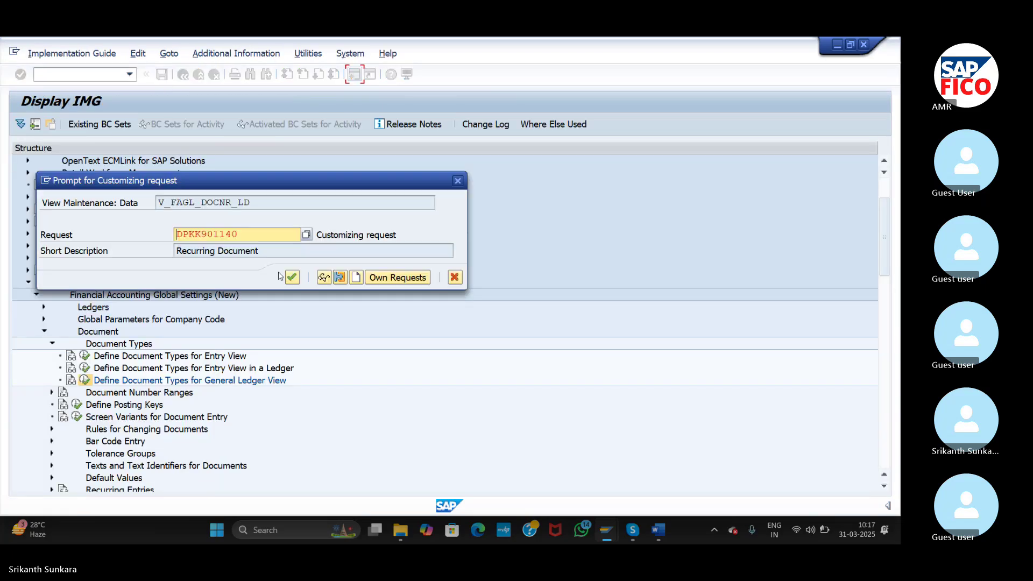
pyautogui.click(291, 278)
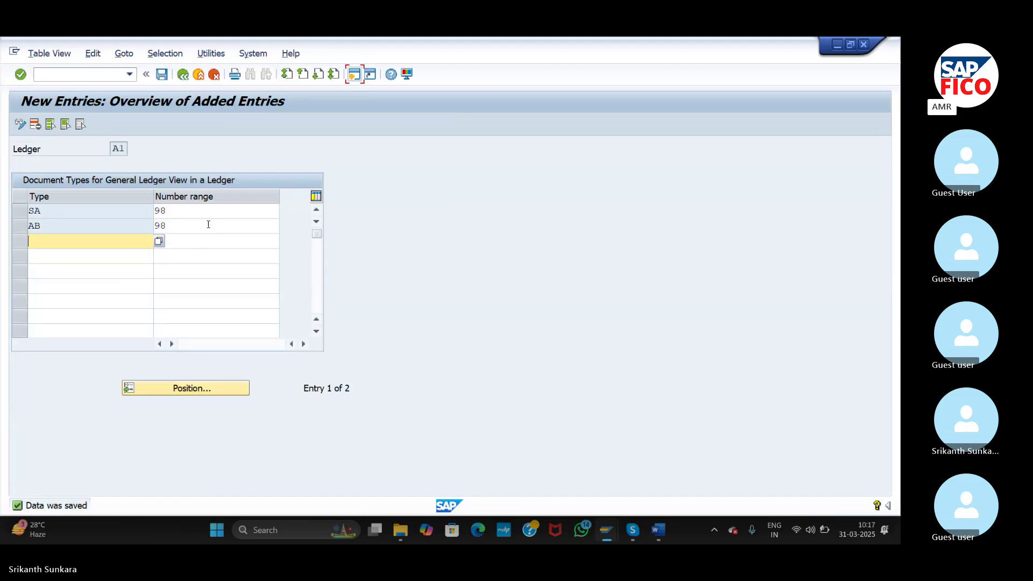
pyautogui.click(183, 75)
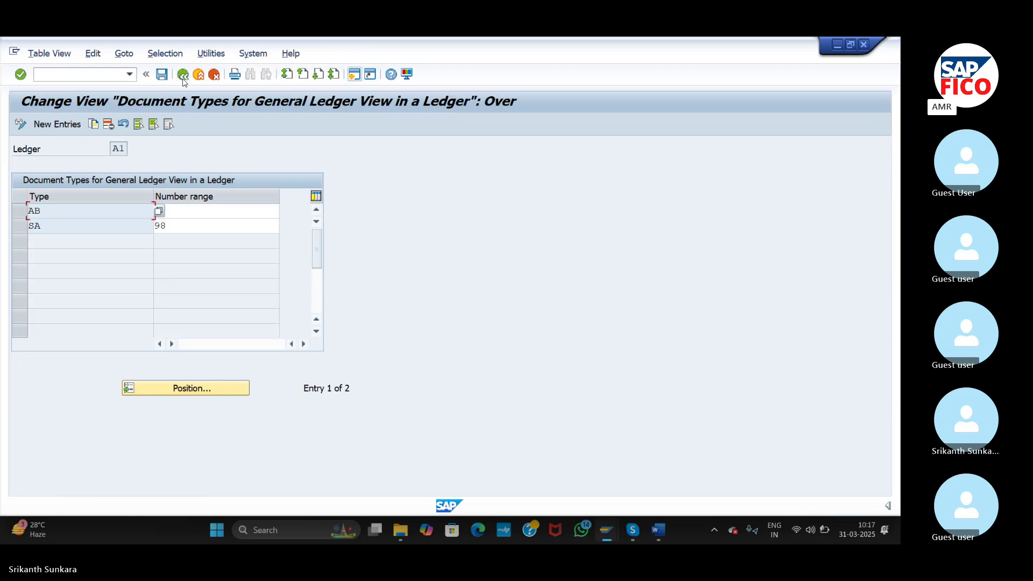
pyautogui.click(183, 75)
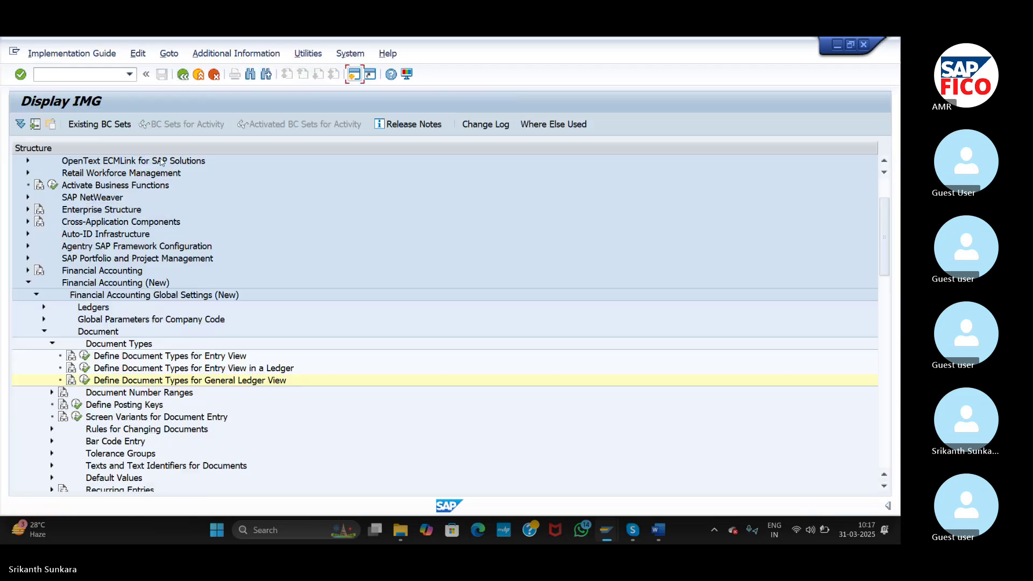
# - Run Define Document Types for General Ledger View with work area ledger A2
pyautogui.click(85, 380)
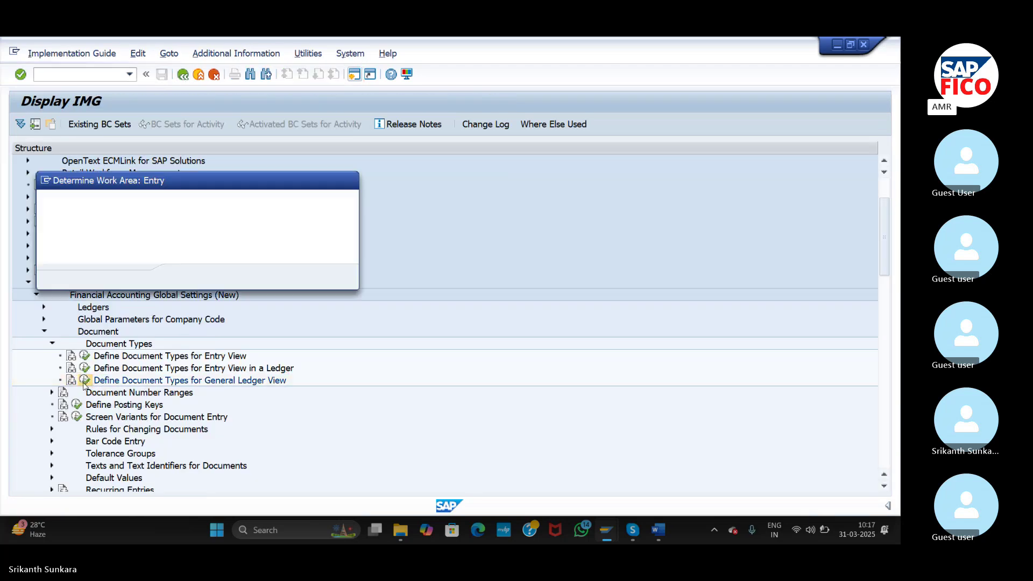
pyautogui.press('Delete')
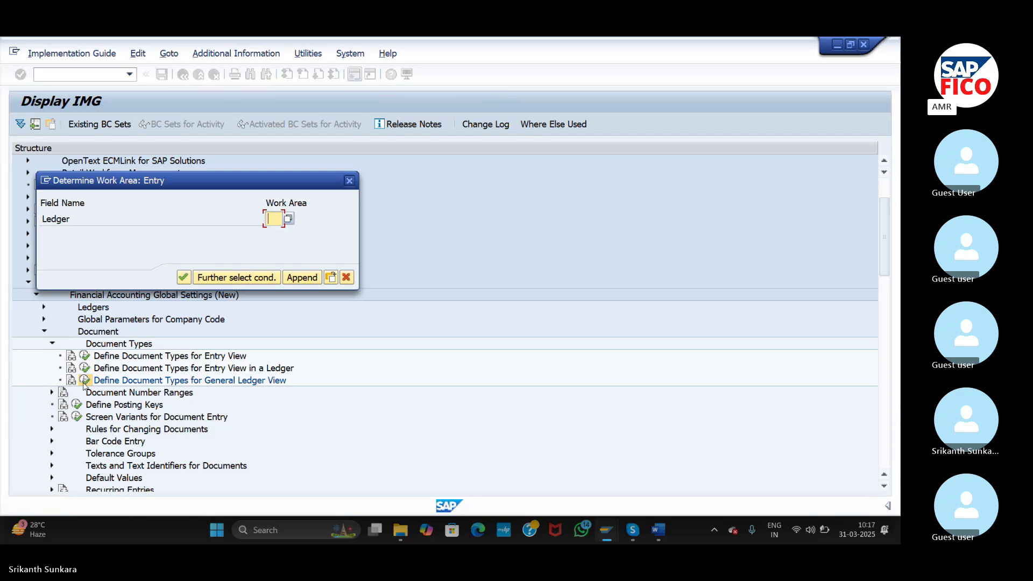
pyautogui.write('A2')
pyautogui.press('Return')
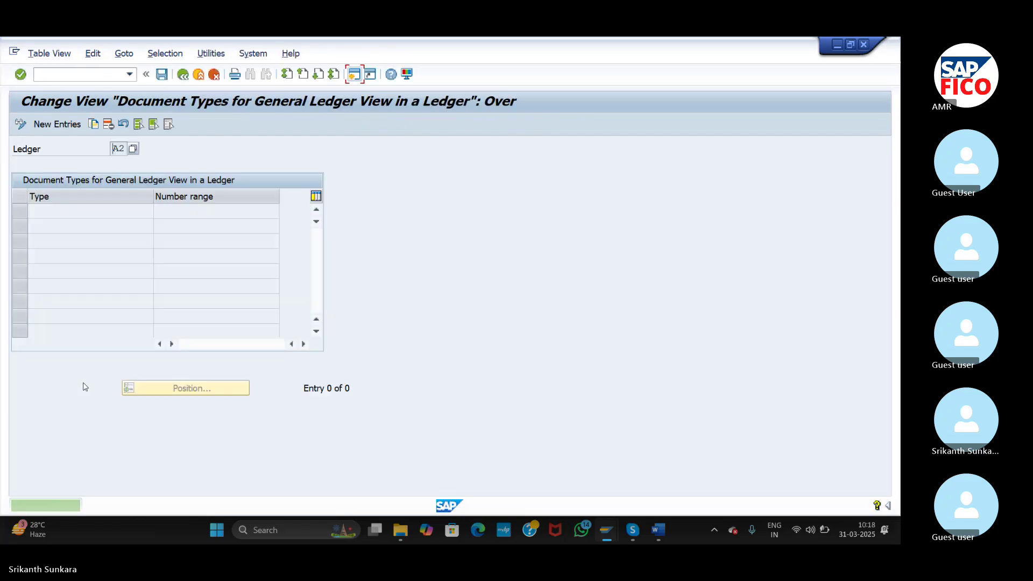
# - Add document types SA and AB with number range 99 and save under a customizing request
pyautogui.click(66, 124)
pyautogui.write('SA')
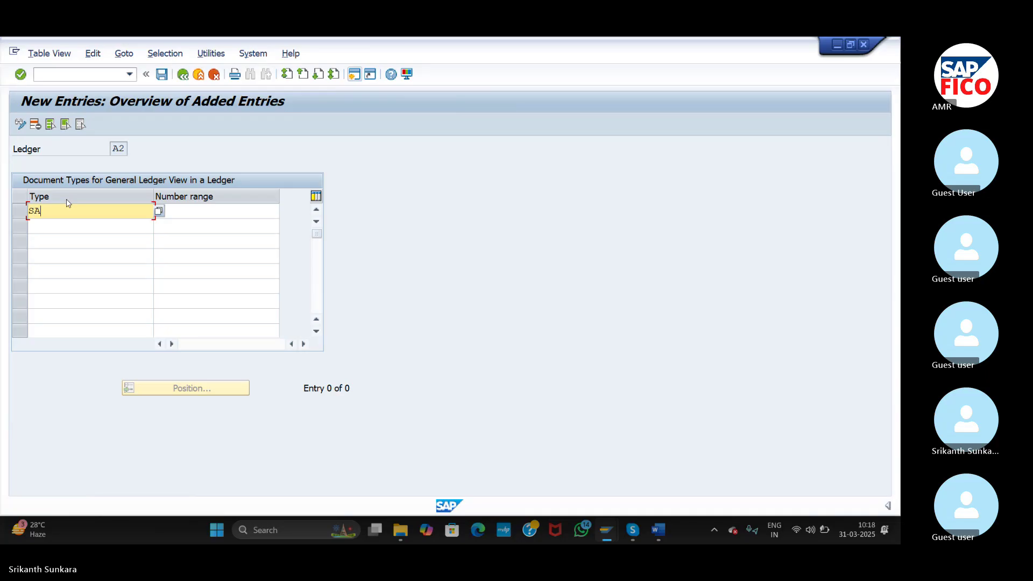
pyautogui.click(63, 226)
pyautogui.write('A')
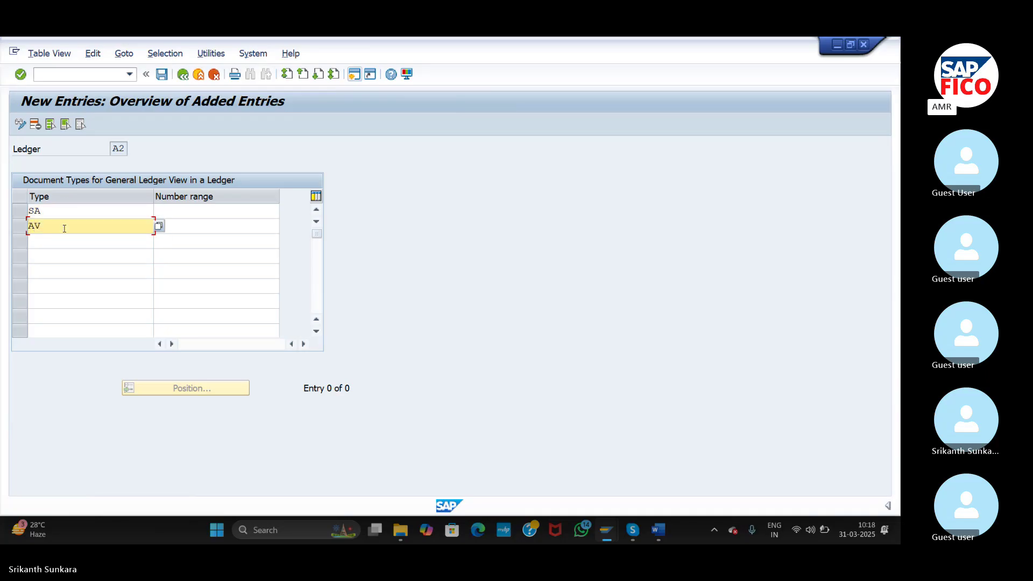
pyautogui.write('B')
pyautogui.click(170, 212)
pyautogui.write('99')
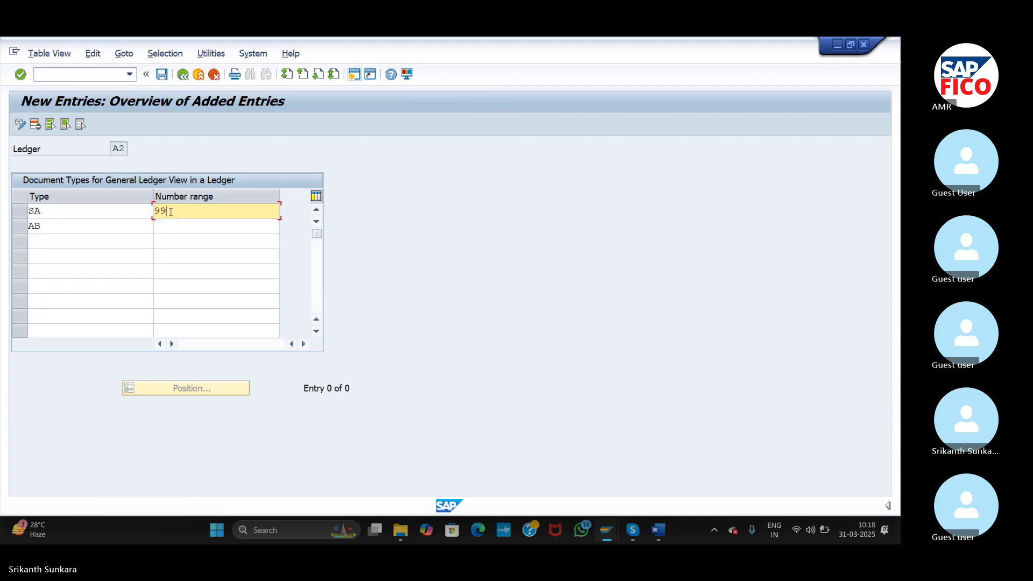
pyautogui.click(174, 225)
pyautogui.write('99')
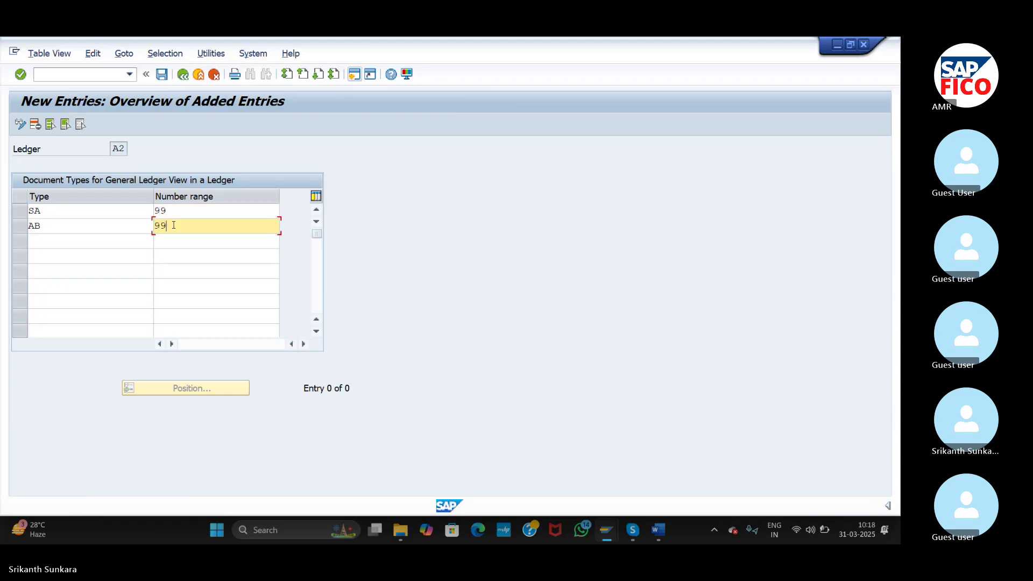
pyautogui.click(163, 75)
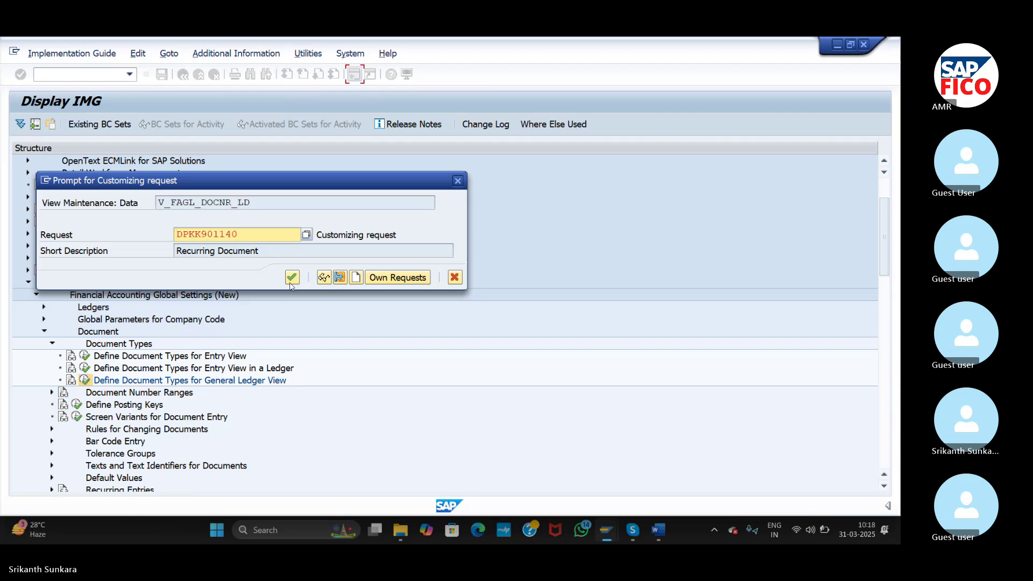
pyautogui.click(292, 278)
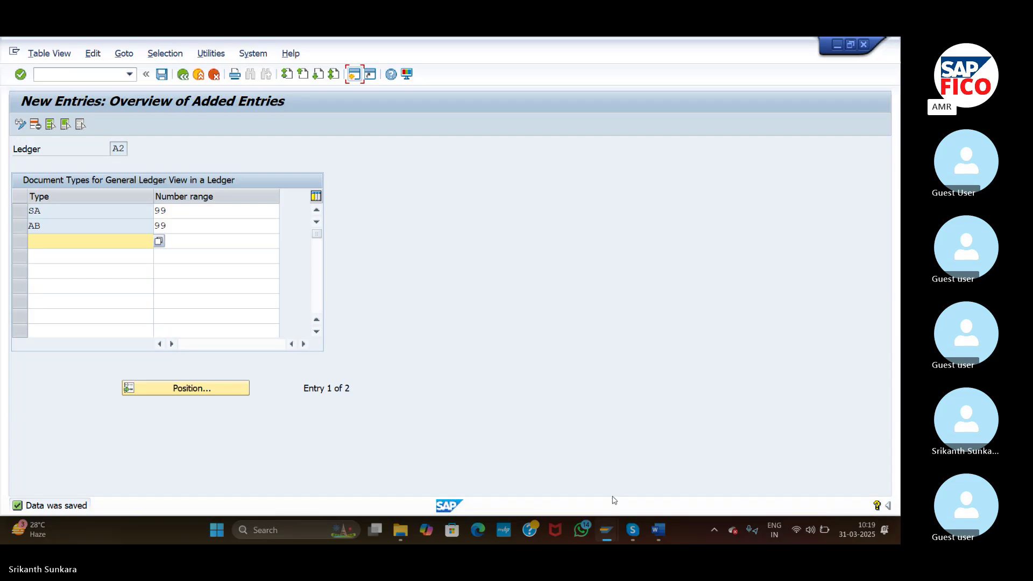
# - Once SAP confirms 'Data was saved', switch to the Skype meeting from the taskbar
pyautogui.click(633, 532)
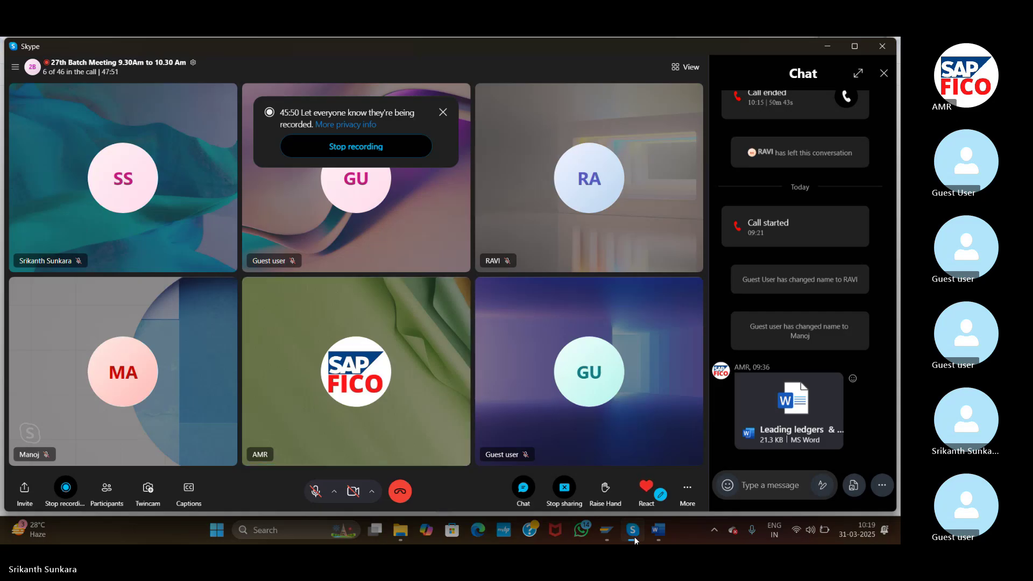
# - Bring up the SAP 'Display View Clients' overview window and close it
pyautogui.moveTo(605, 532)
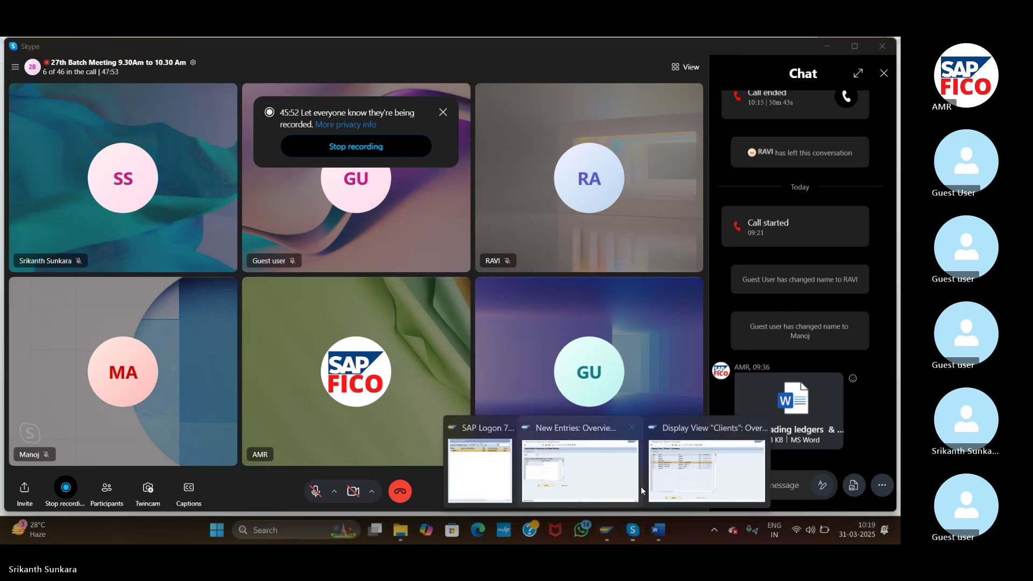
pyautogui.click(706, 492)
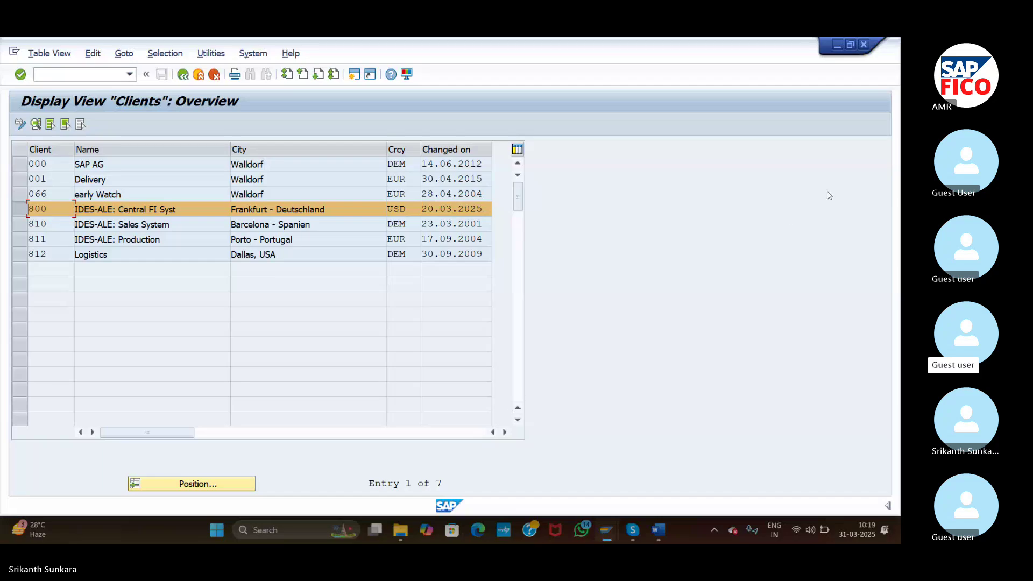
pyautogui.click(817, 124)
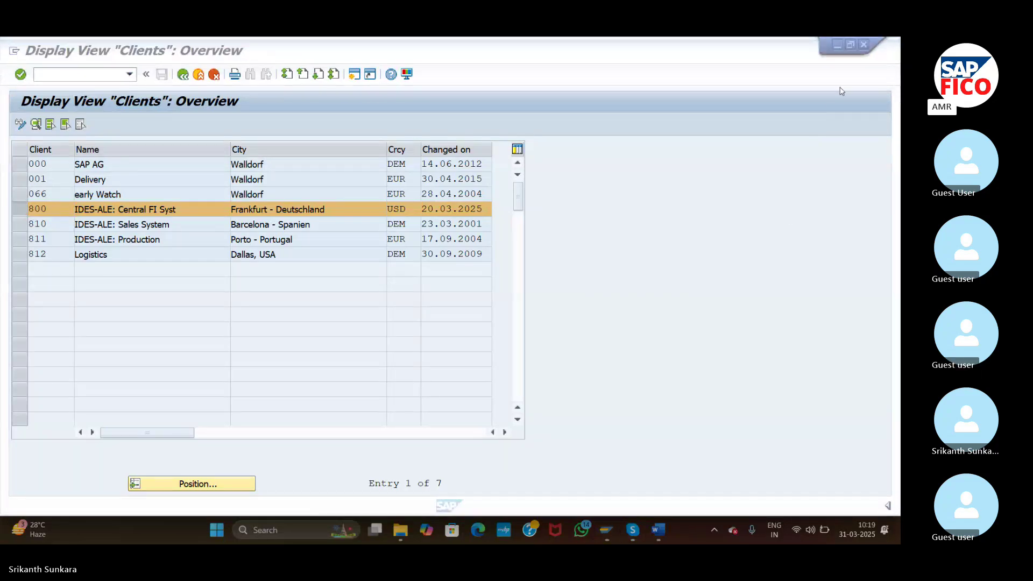
pyautogui.click(867, 54)
pyautogui.click(865, 49)
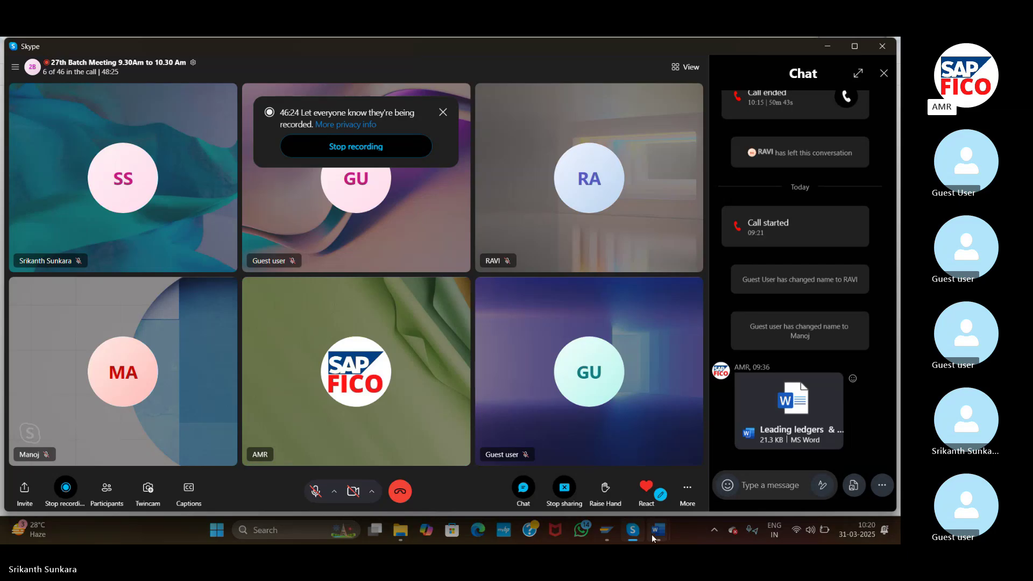
# - In the NEW SAP FICO TOP document, jump to the end, add a red END line, then undo it
pyautogui.moveTo(656, 530)
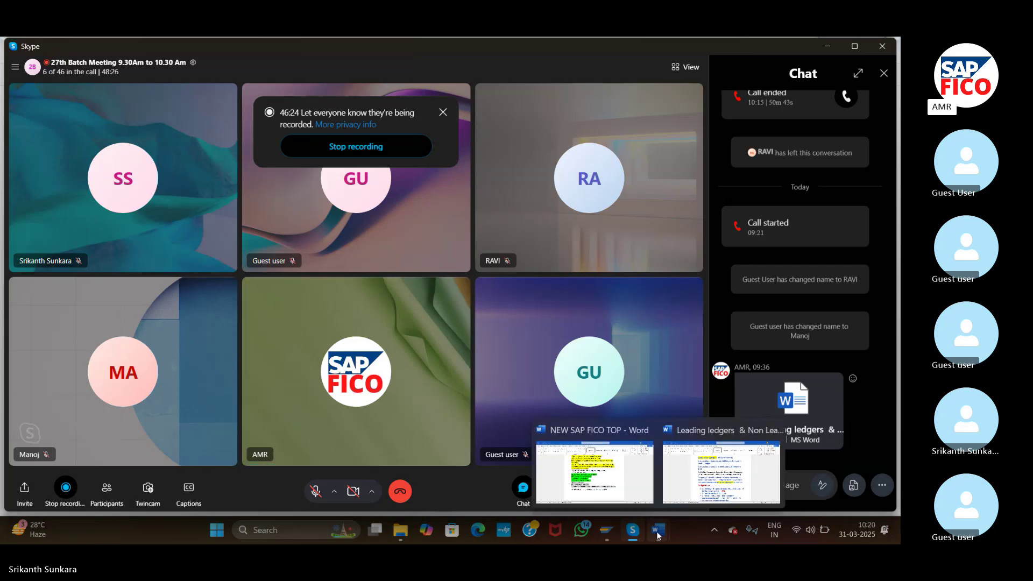
pyautogui.click(595, 478)
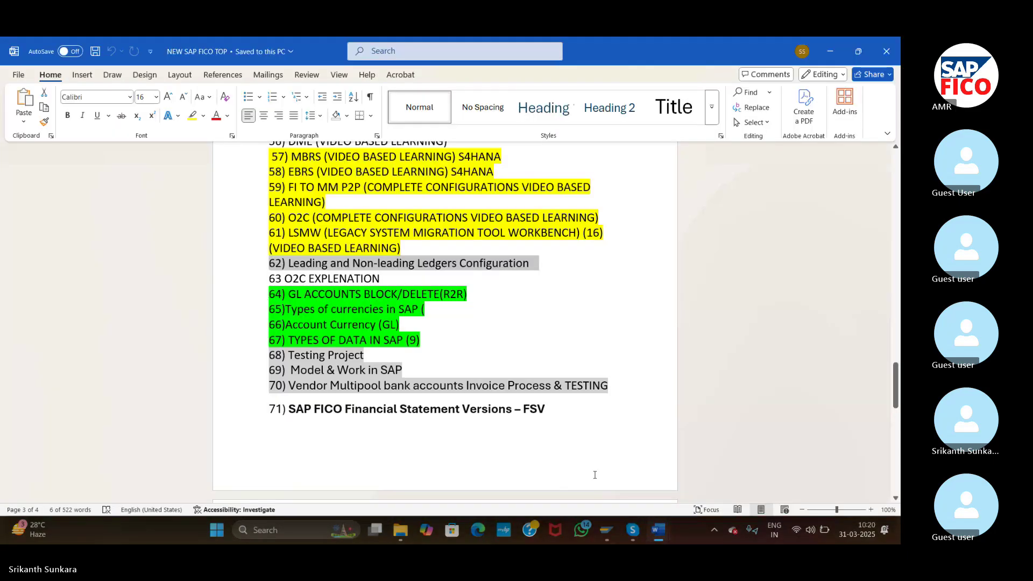
pyautogui.click(488, 330)
pyautogui.click(411, 407)
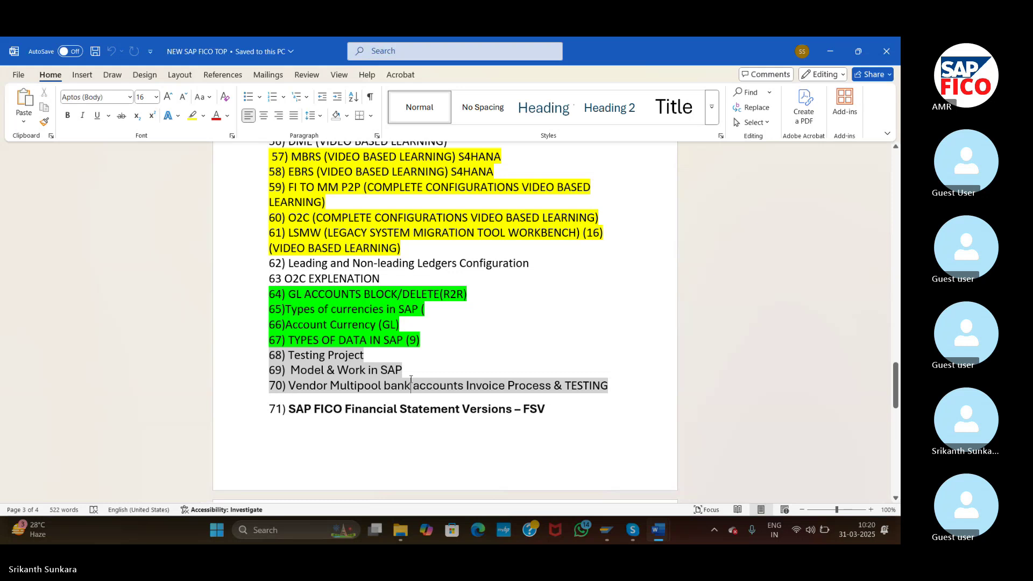
pyautogui.hotkey('ctrl', 'End')
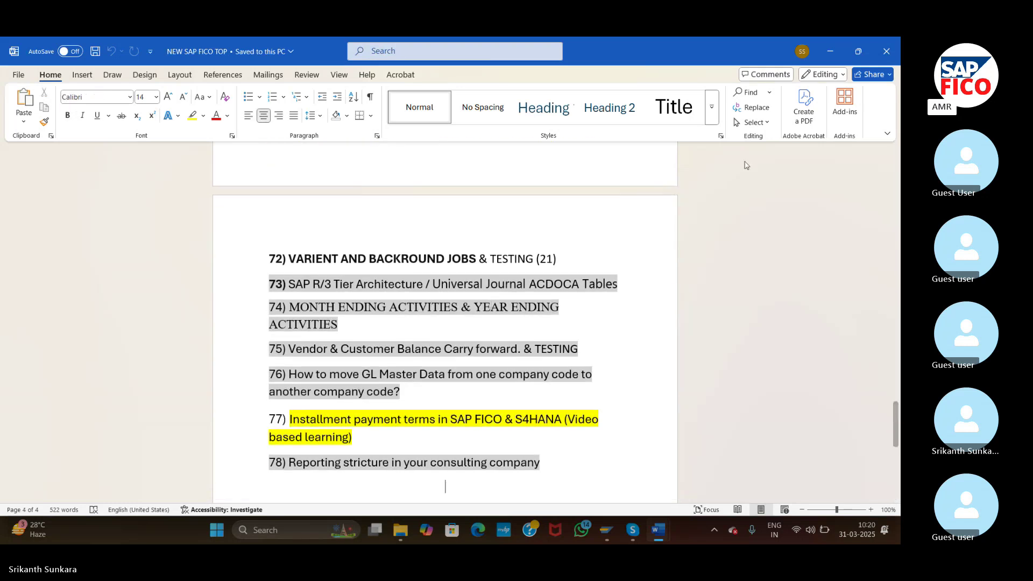
pyautogui.click(815, 124)
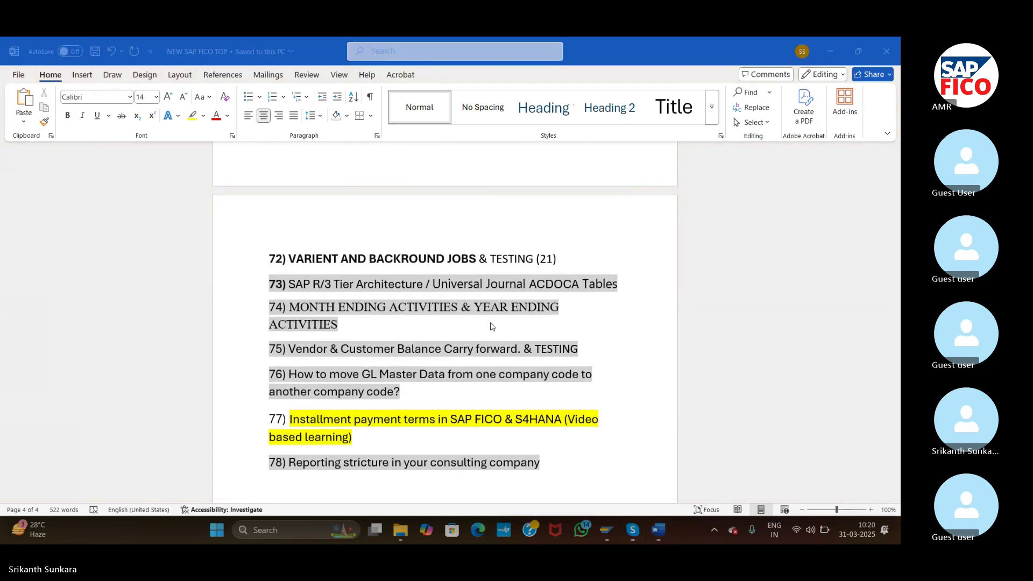
pyautogui.write('END')
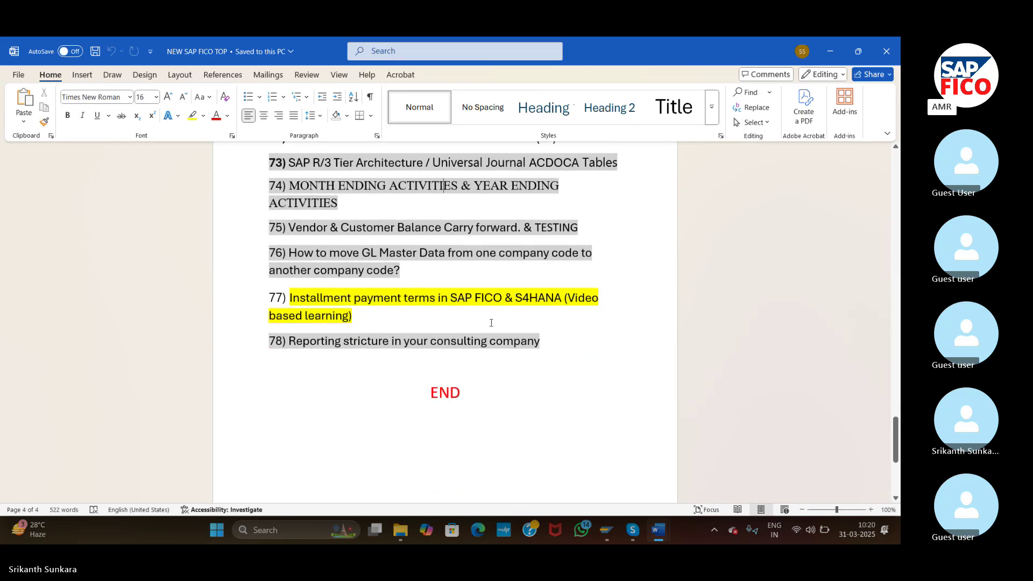
pyautogui.hotkey('ctrl', 'z')
# - Scroll back to item 47 on consultant roles, then return to the Skype call
pyautogui.scroll(7, 491, 323)
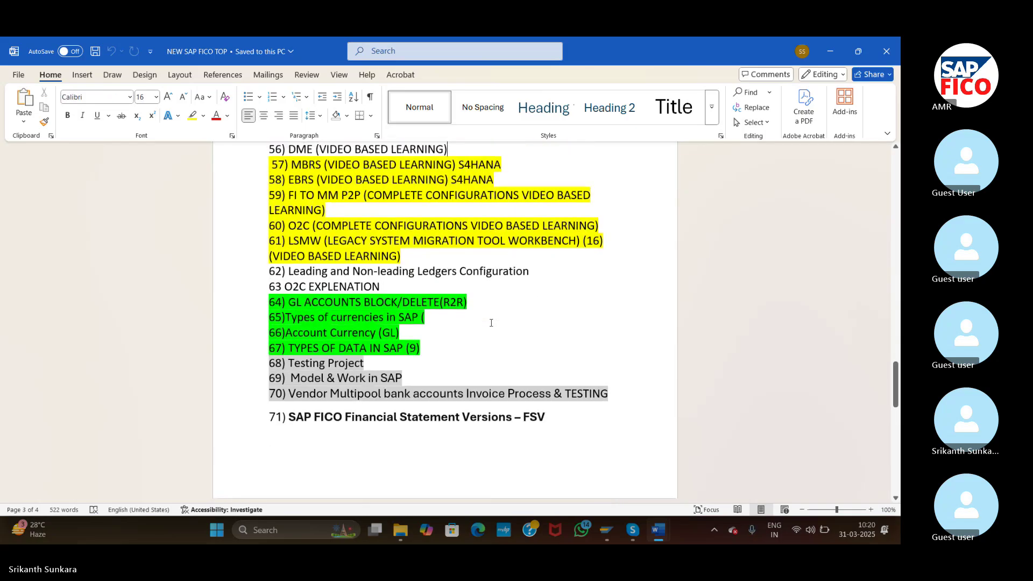
pyautogui.scroll(4, 491, 322)
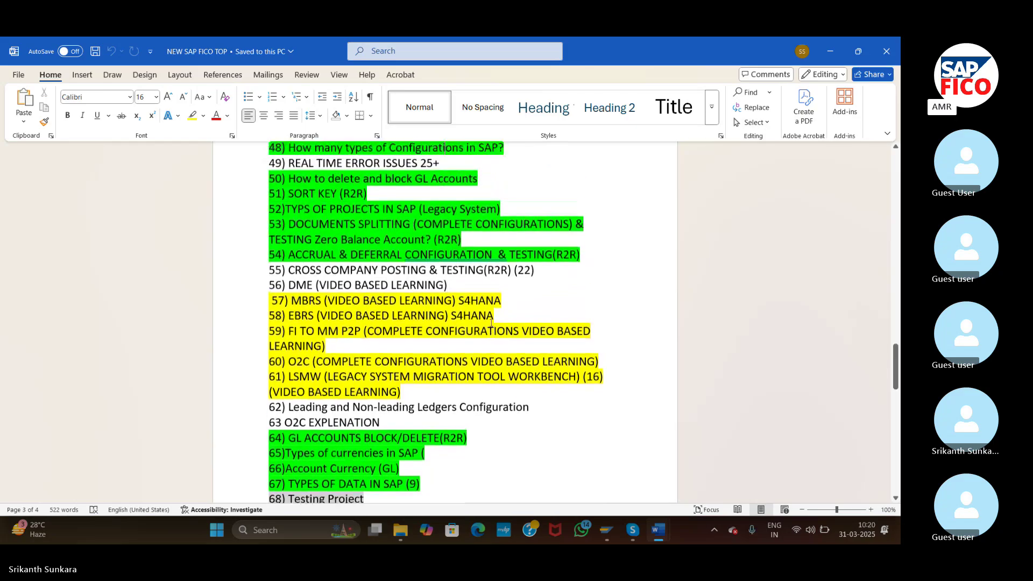
pyautogui.scroll(5, 491, 323)
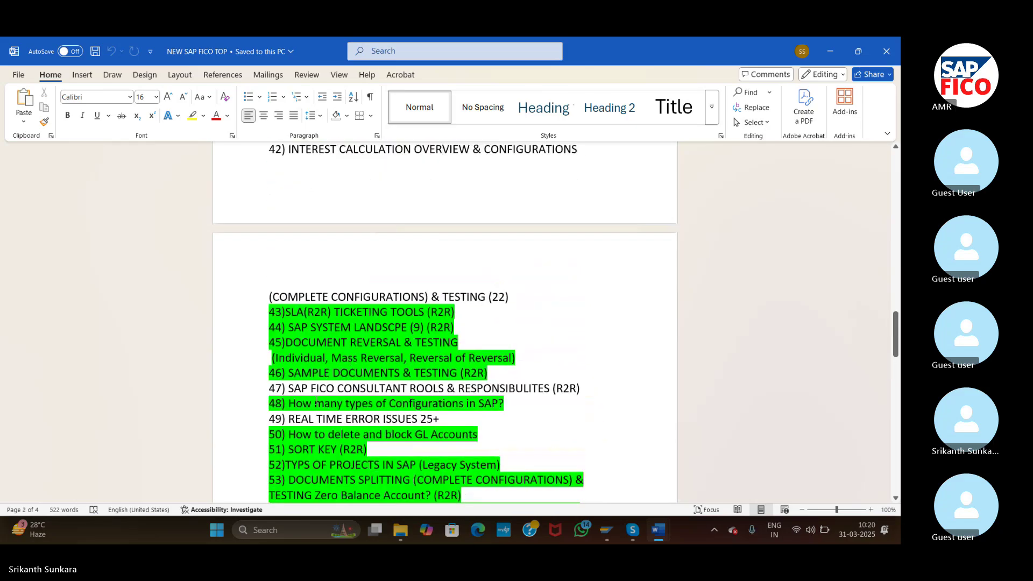
pyautogui.click(250, 388)
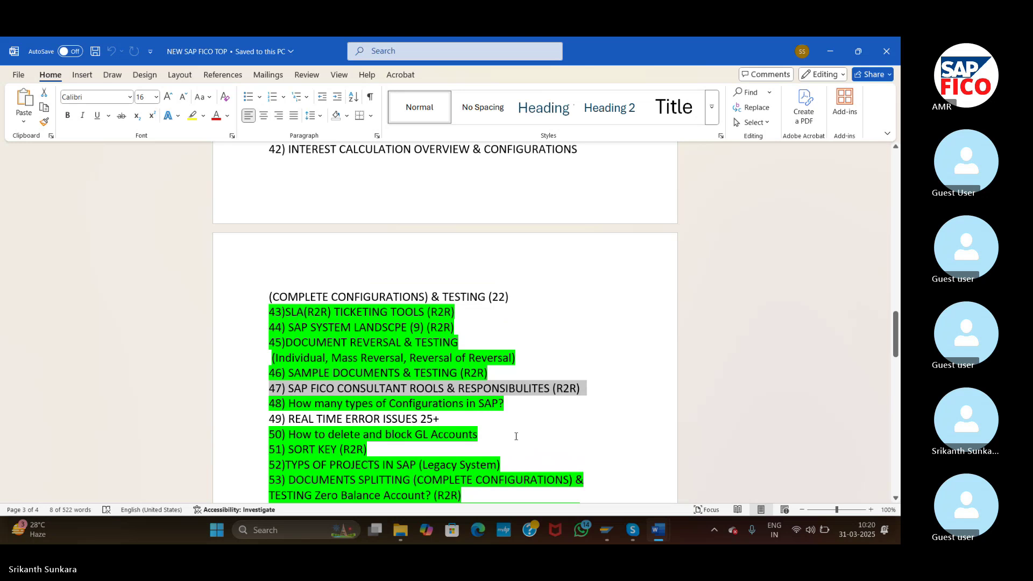
pyautogui.moveTo(633, 533)
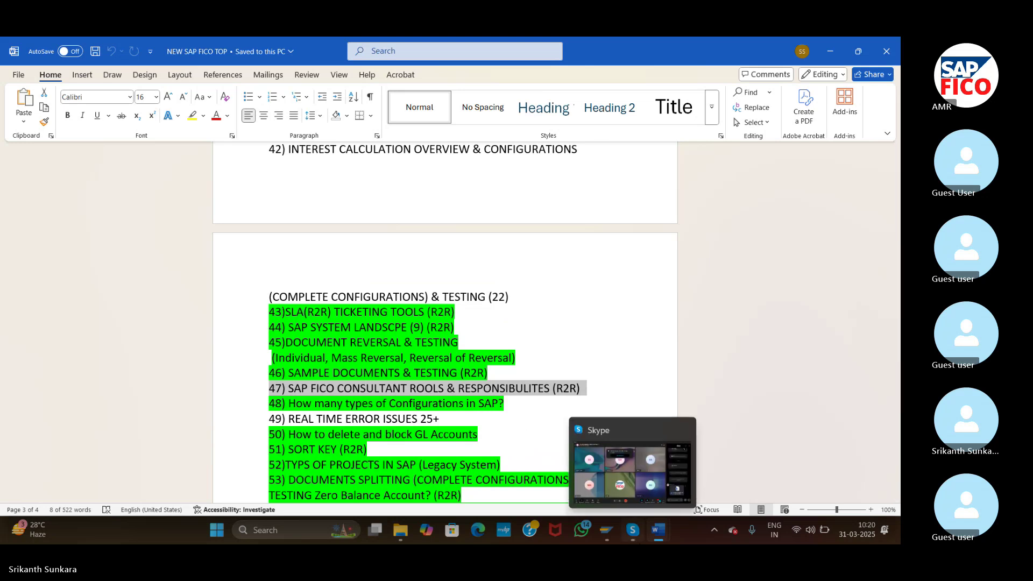
pyautogui.click(620, 484)
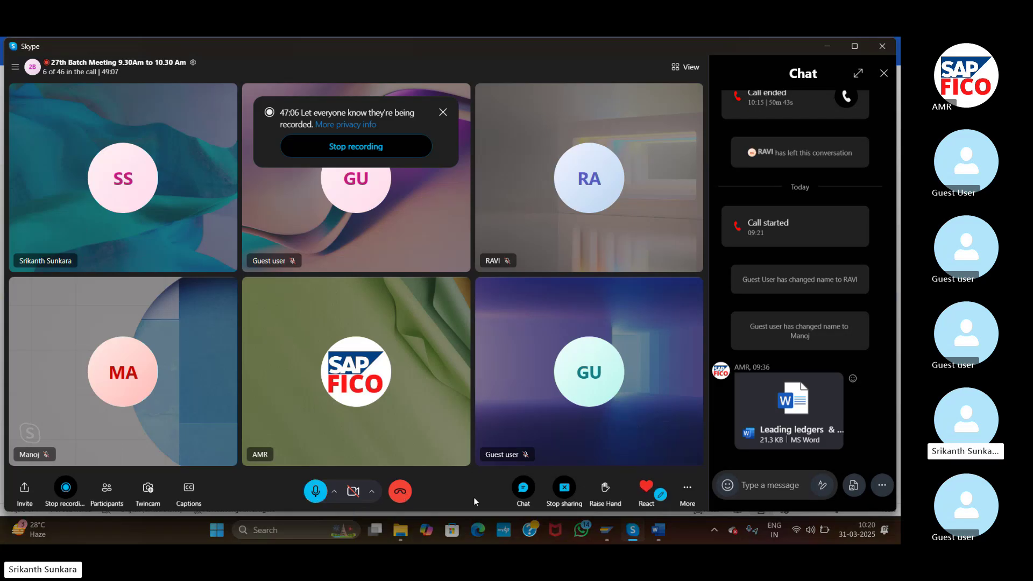
# - Mute the presenter's microphone using the Skype call controls
pyautogui.moveTo(656, 530)
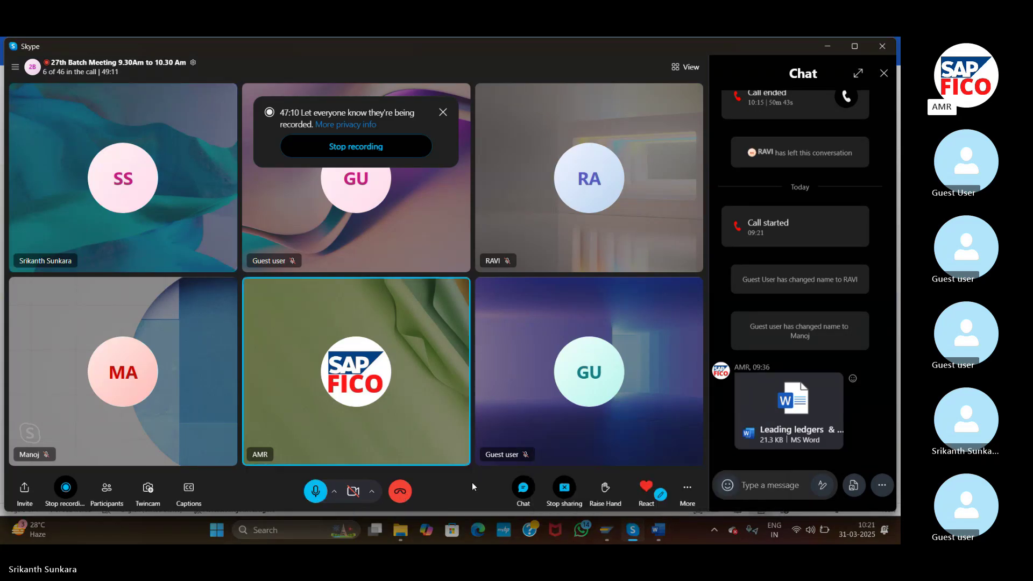
pyautogui.click(313, 490)
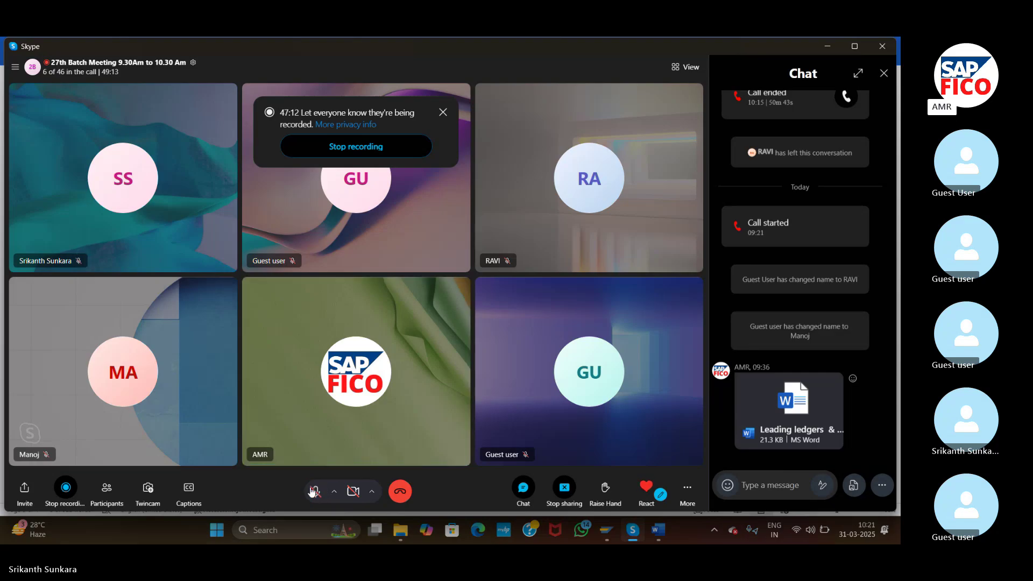